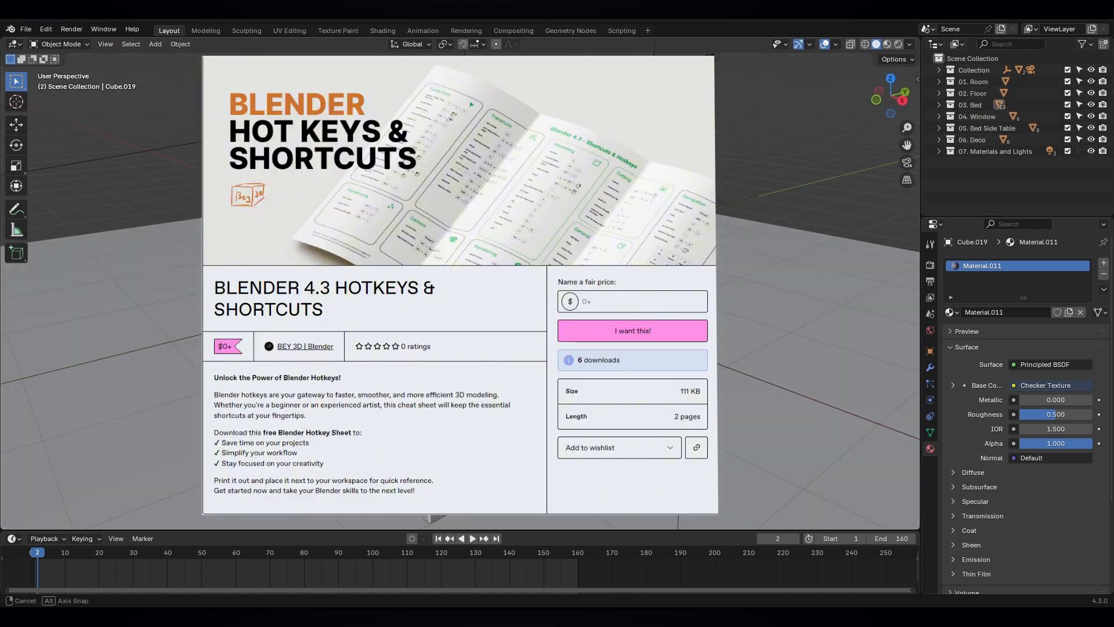
pyautogui.click(898, 44)
pyautogui.scroll(3, 459, 284)
pyautogui.moveTo(473, 284); pyautogui.dragTo(458, 285, button='middle')
pyautogui.press('KP_0')
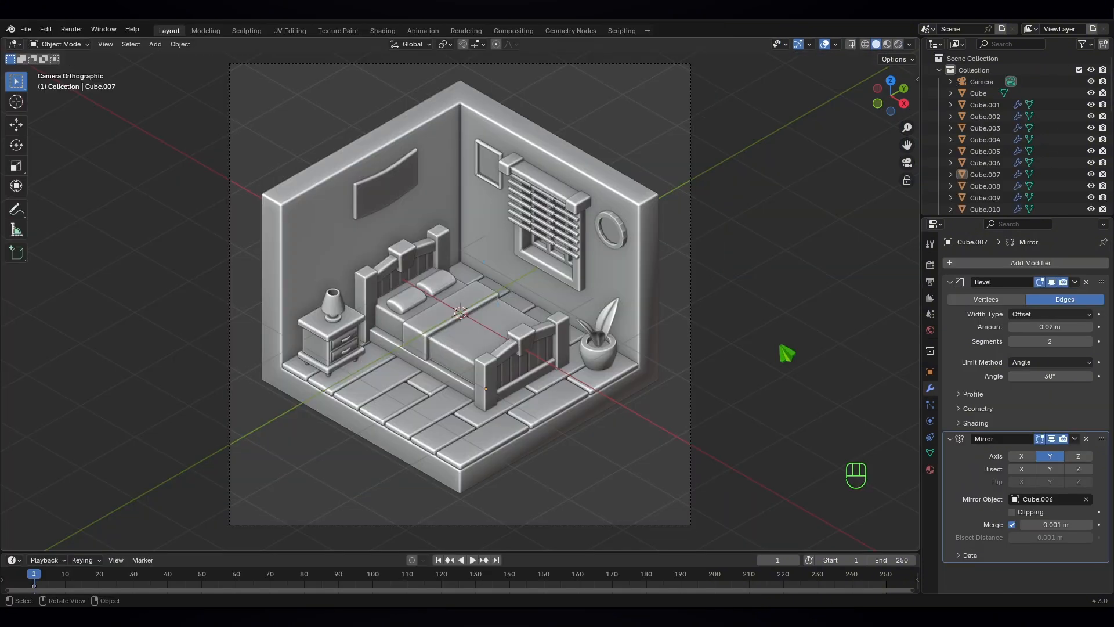
# Step: Apply the scale of the two mirrored posts at the foot of the bed so their bevels are even
pyautogui.click(907, 162)
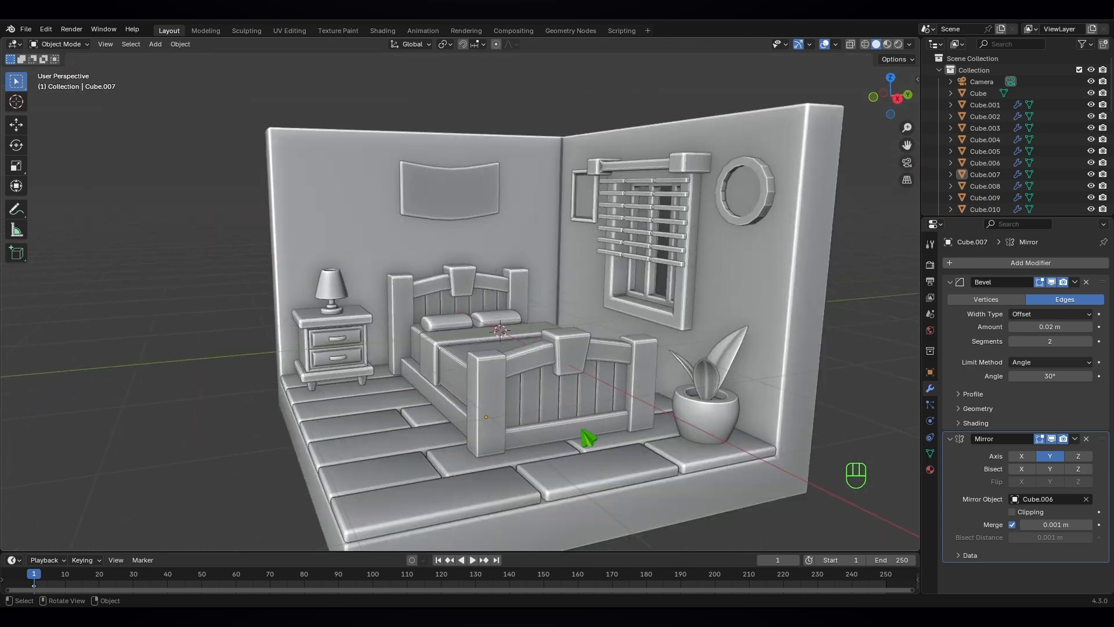
pyautogui.click(489, 390)
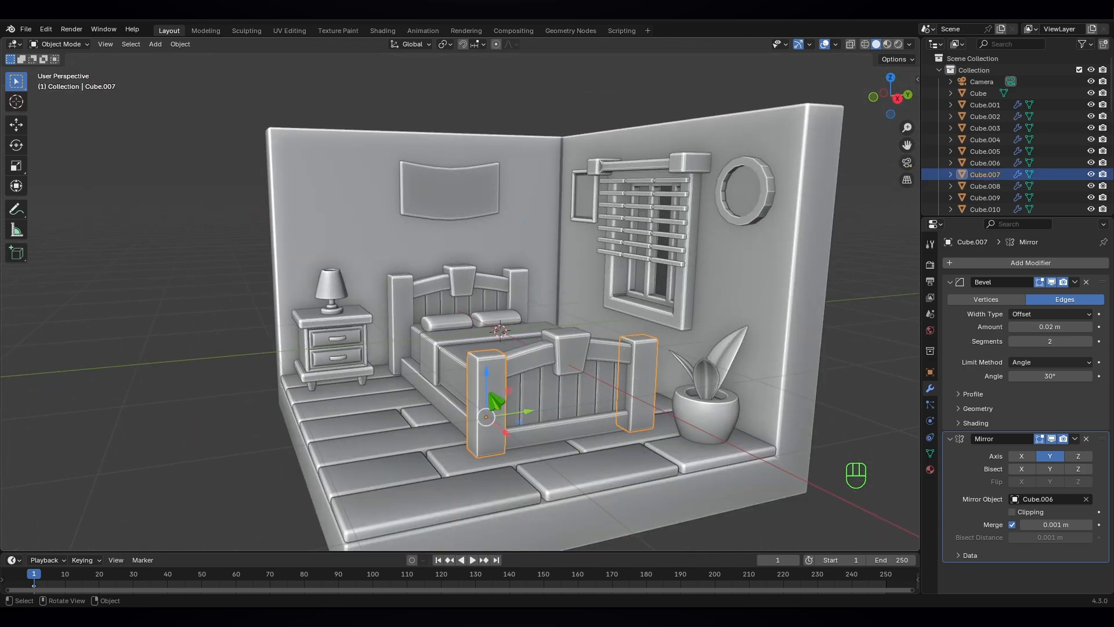
pyautogui.scroll(2, 462, 299)
pyautogui.moveTo(480, 433); pyautogui.dragTo(592, 417, button='middle')
pyautogui.scroll(2, 592, 417)
pyautogui.keyDown('shift'); pyautogui.moveTo(672, 435); pyautogui.dragTo(559, 350, button='middle'); pyautogui.keyUp('shift')
pyautogui.scroll(1, 550, 308)
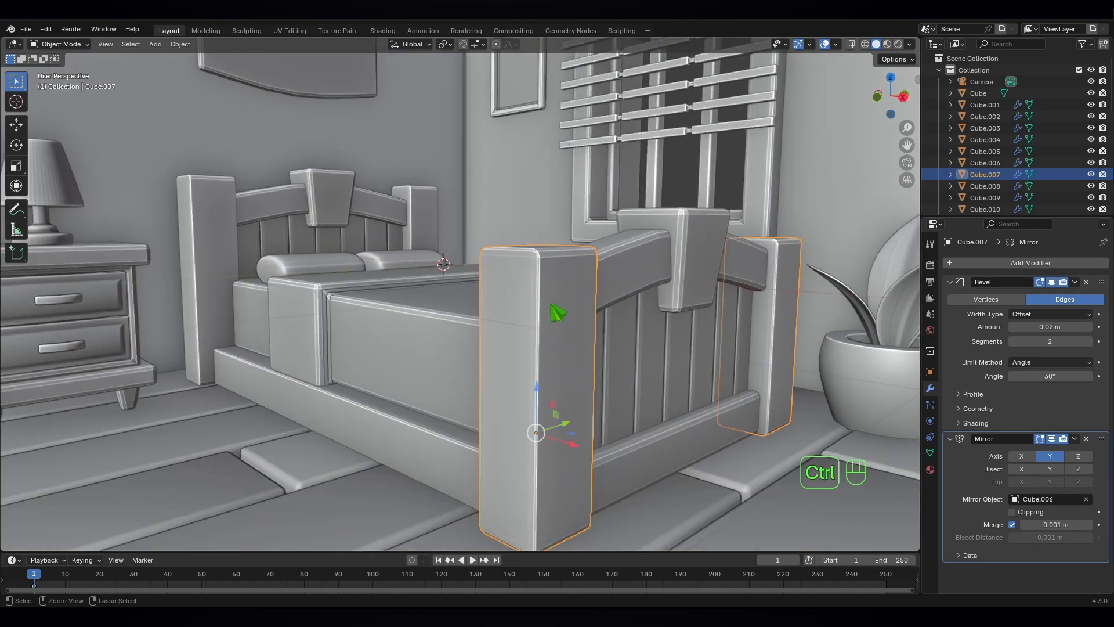
pyautogui.hotkey('ctrl', 'a')
pyautogui.click(534, 327)
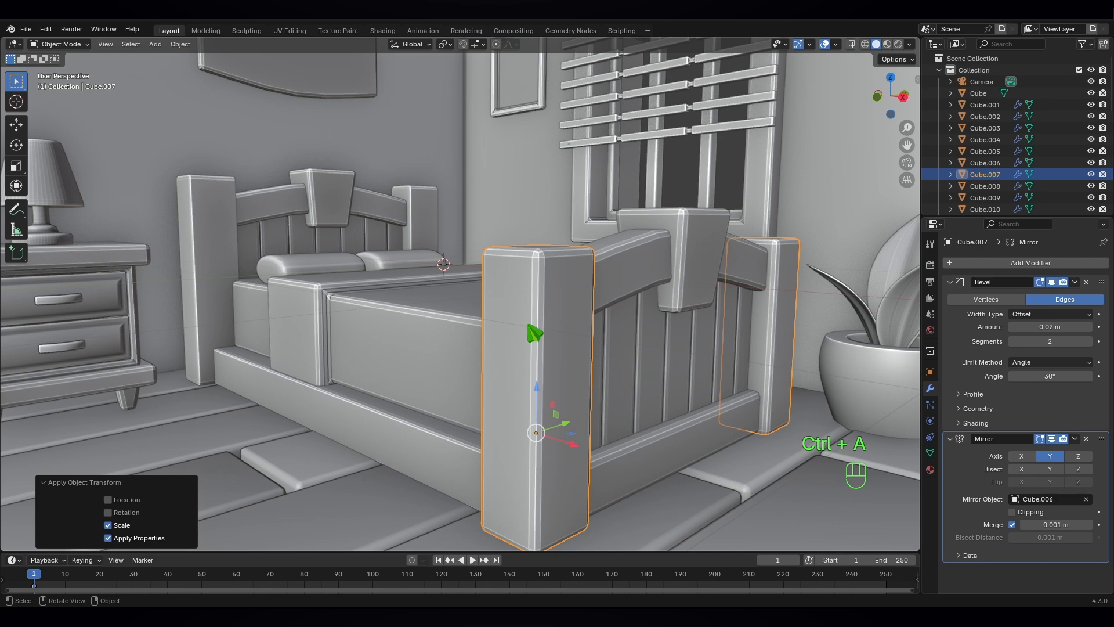
# Step: Apply the scale of the two mirrored posts at the head of the bed
pyautogui.click(197, 257)
pyautogui.keyDown('ctrl'); pyautogui.moveTo(199, 256); pyautogui.dragTo(388, 409, button='middle'); pyautogui.keyUp('ctrl')
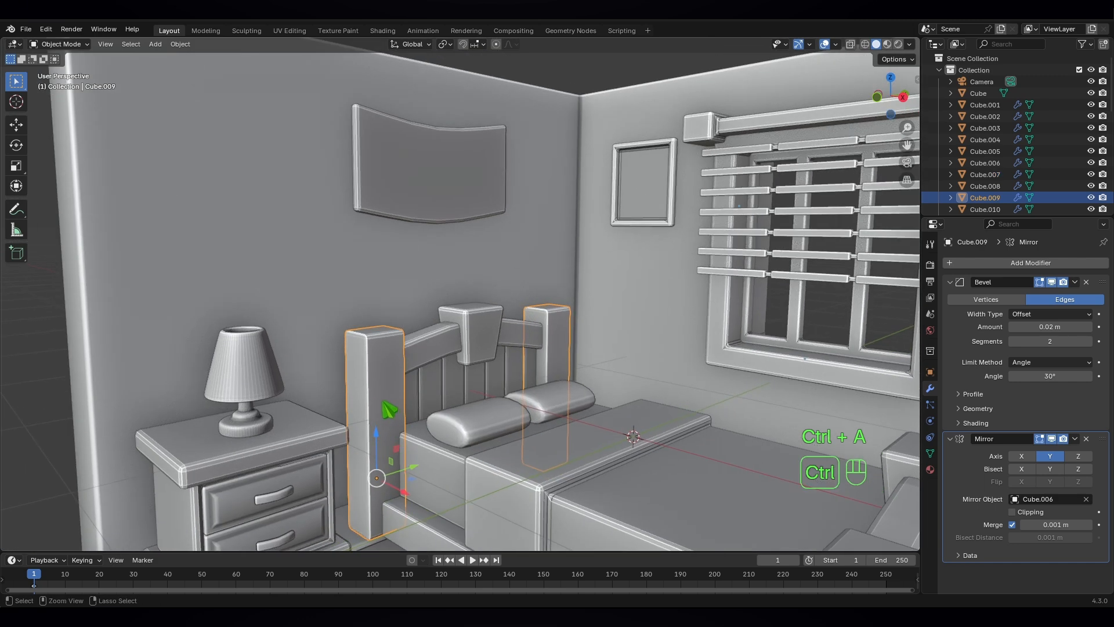
pyautogui.hotkey('ctrl', 'a')
pyautogui.click(364, 413)
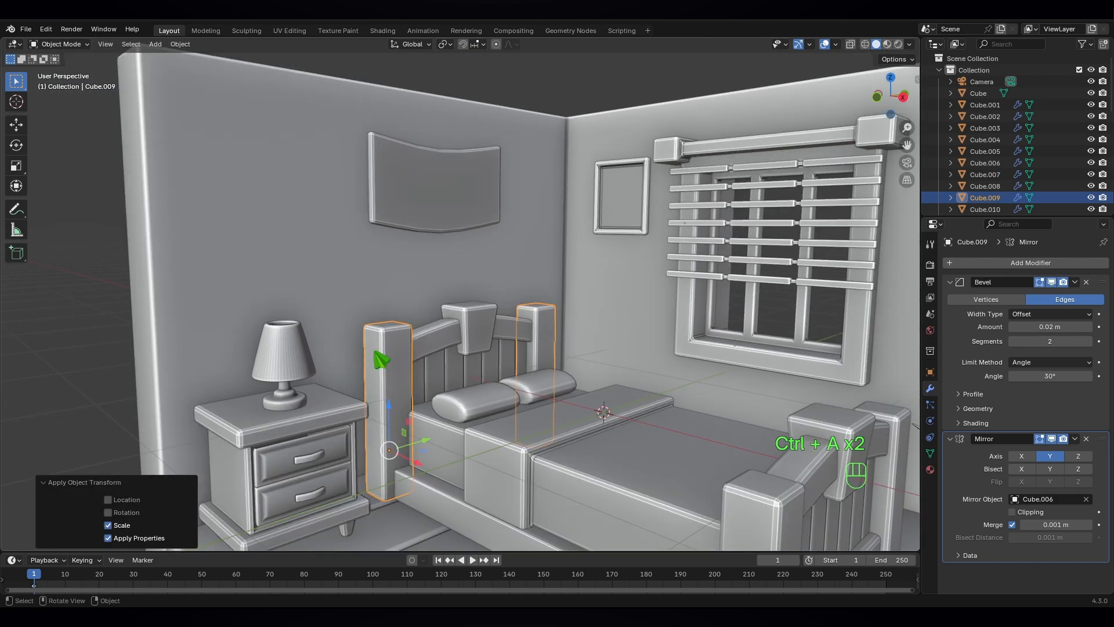
pyautogui.moveTo(381, 357); pyautogui.dragTo(432, 313, button='middle')
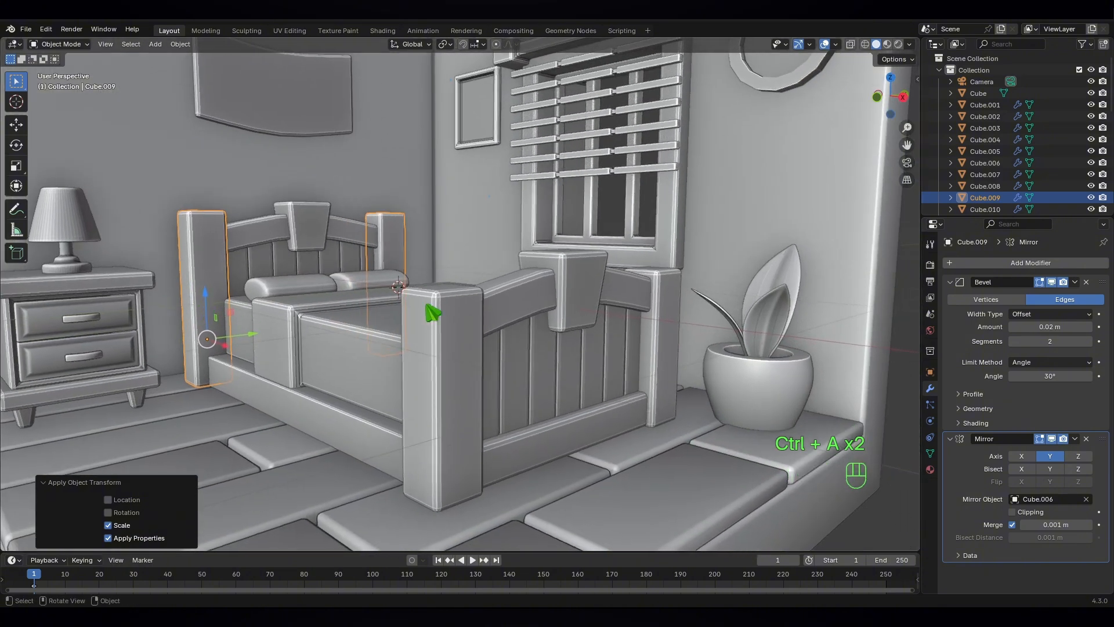
# Step: Set the origin of the footboard posts to the centre of their geometry
pyautogui.click(452, 366)
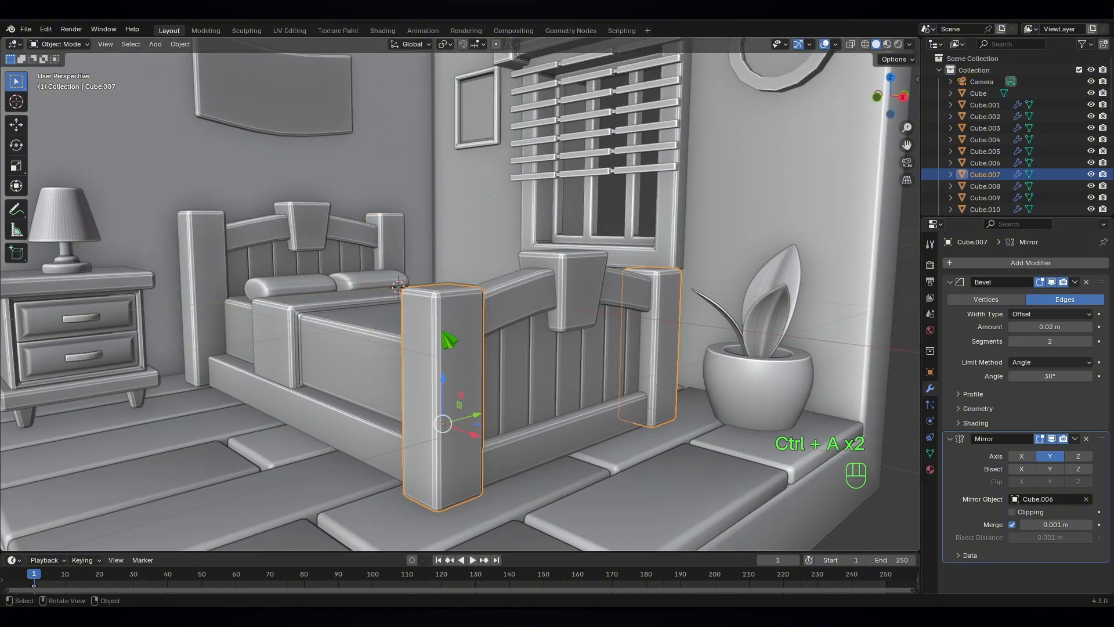
pyautogui.moveTo(531, 390); pyautogui.dragTo(479, 388, button='middle')
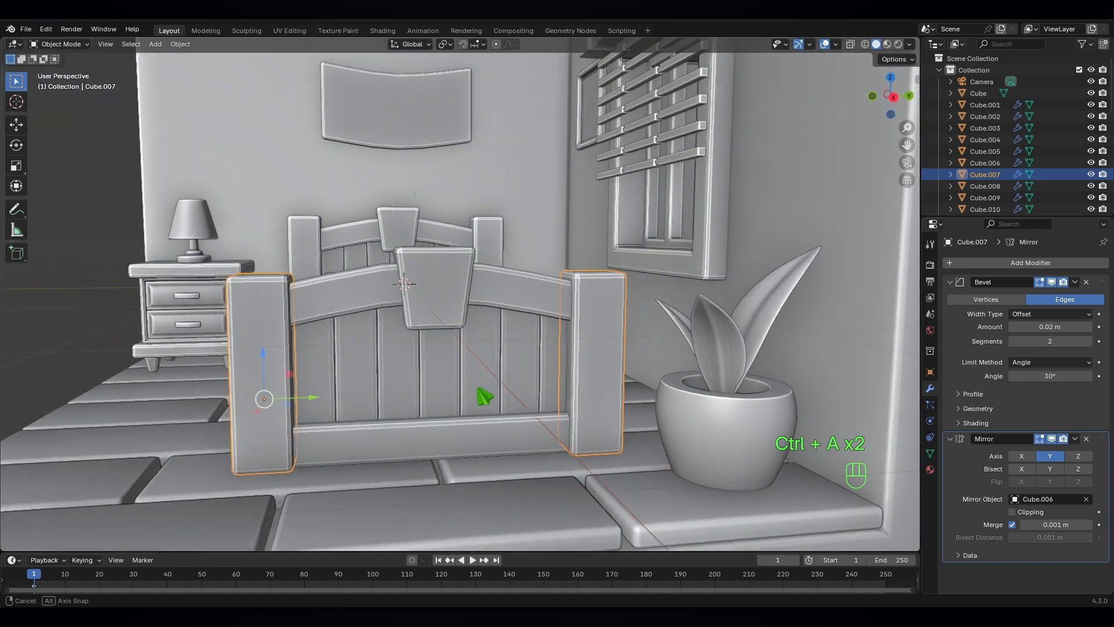
pyautogui.scroll(-2, 372, 356)
pyautogui.moveTo(326, 346); pyautogui.dragTo(481, 371, button='middle')
pyautogui.scroll(-2, 371, 360)
pyautogui.scroll(1, 423, 369)
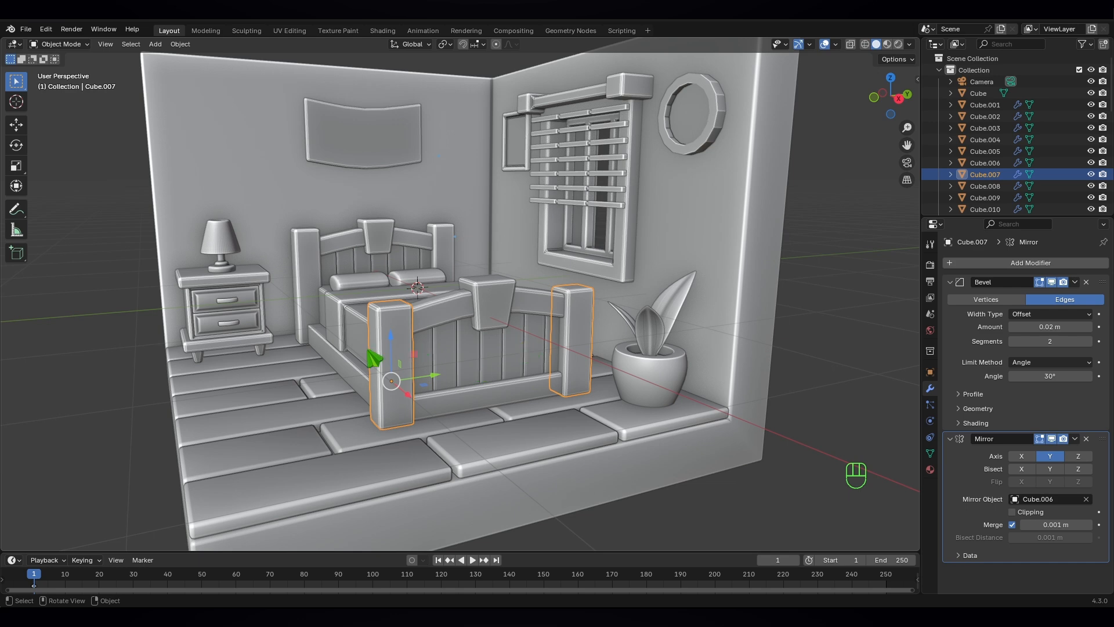
pyautogui.scroll(3, 415, 360)
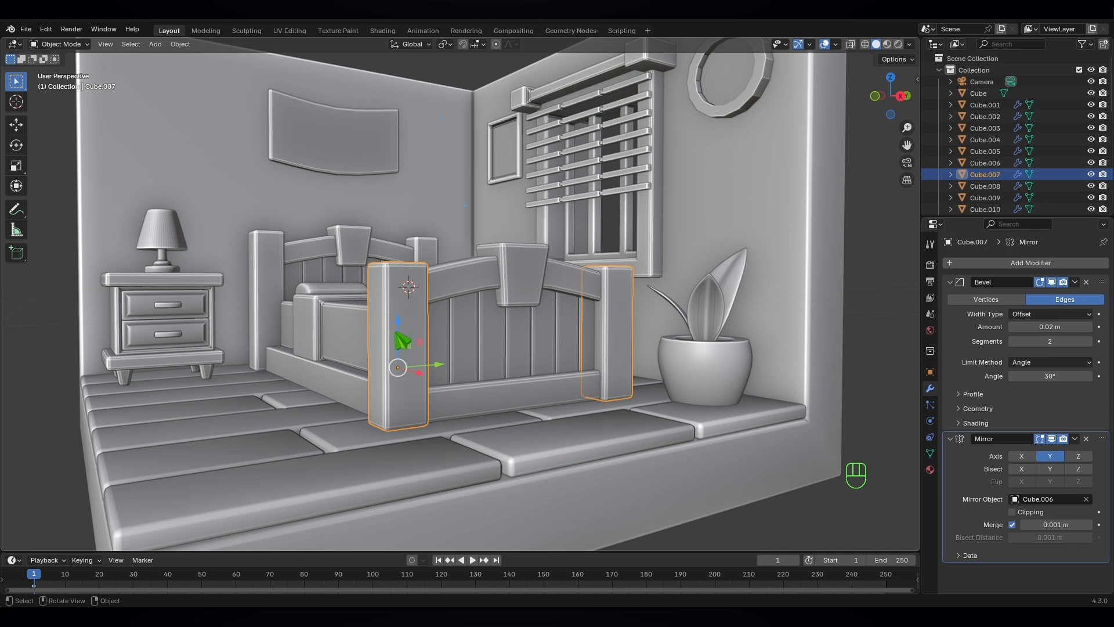
pyautogui.rightClick(398, 348)
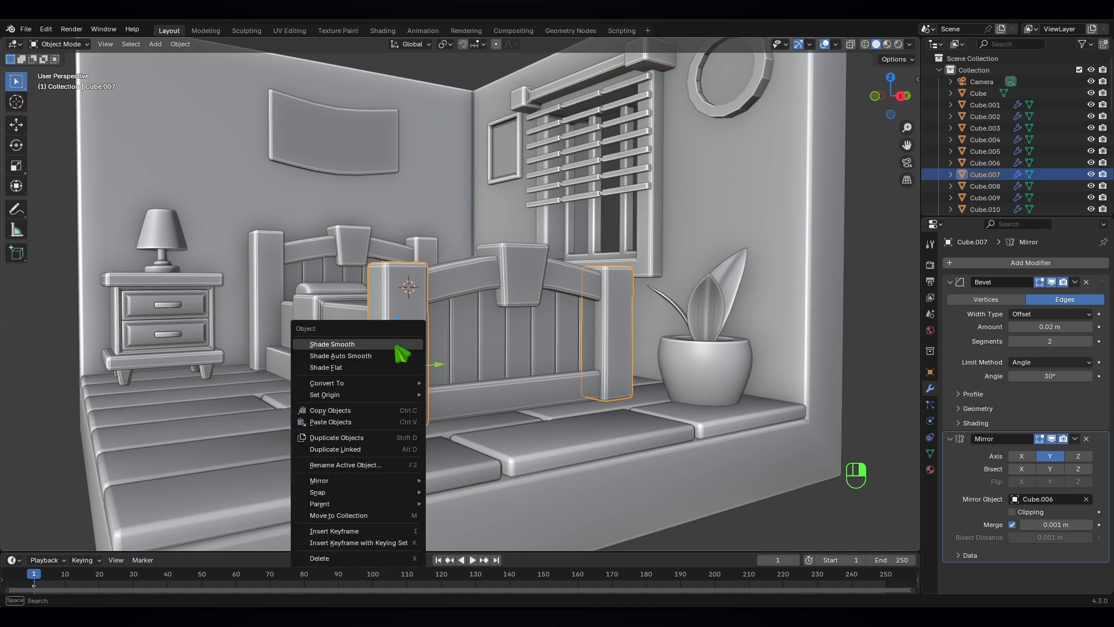
pyautogui.moveTo(380, 394)
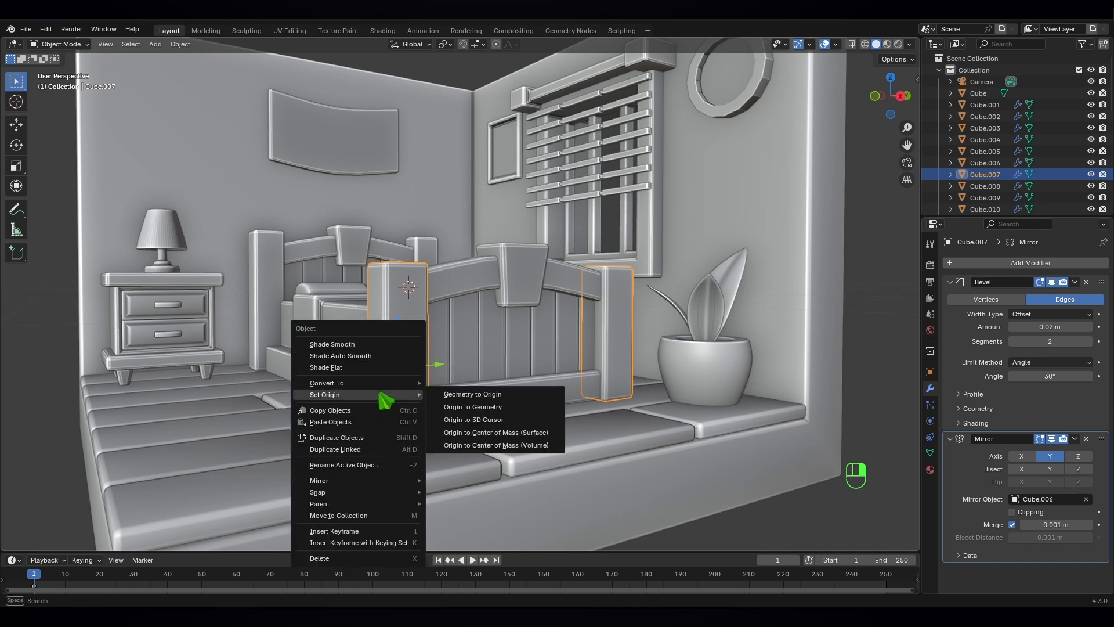
pyautogui.click(491, 408)
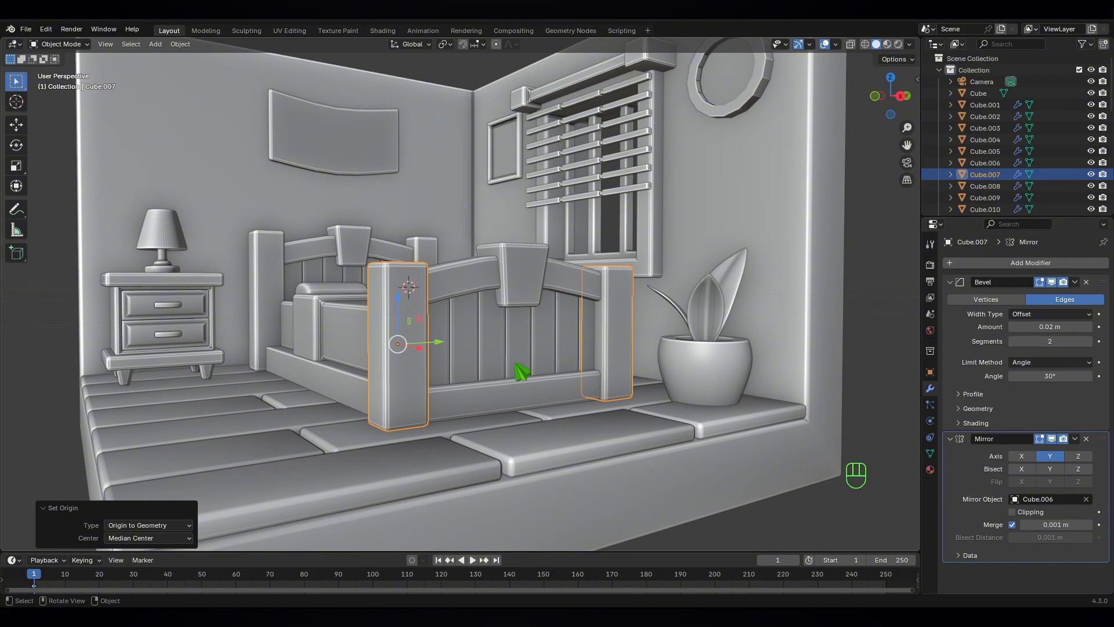
# Step: Tilt the footboard posts outward by rotating them about 9.5° around the global X axis
pyautogui.press('r')
pyautogui.press('x')
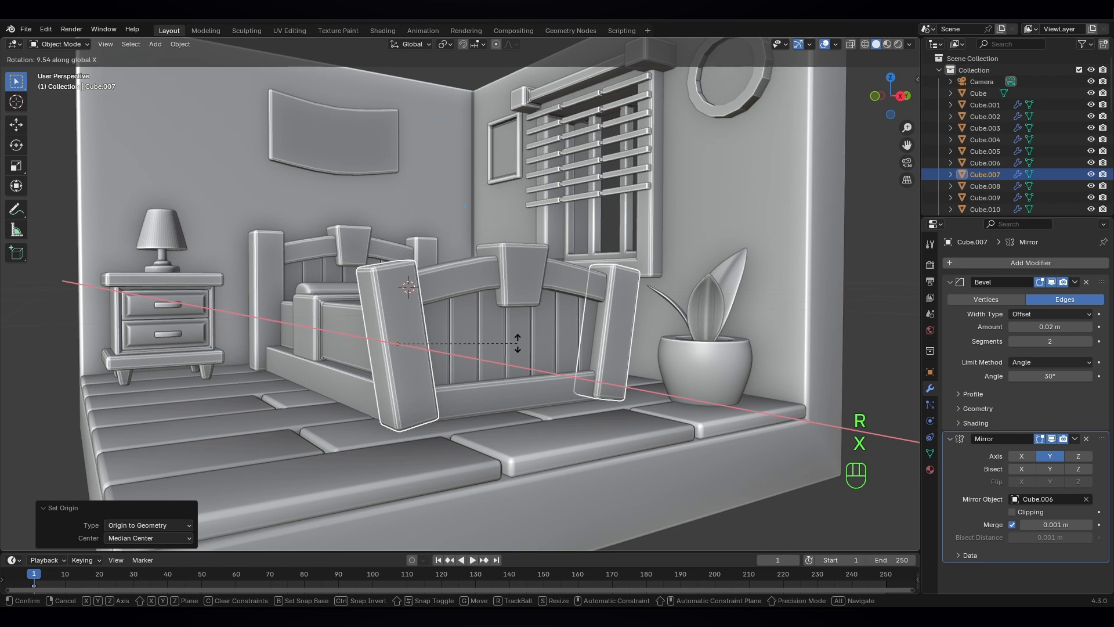
pyautogui.click(518, 343)
pyautogui.scroll(1, 517, 343)
pyautogui.moveTo(452, 357); pyautogui.dragTo(413, 409, button='middle')
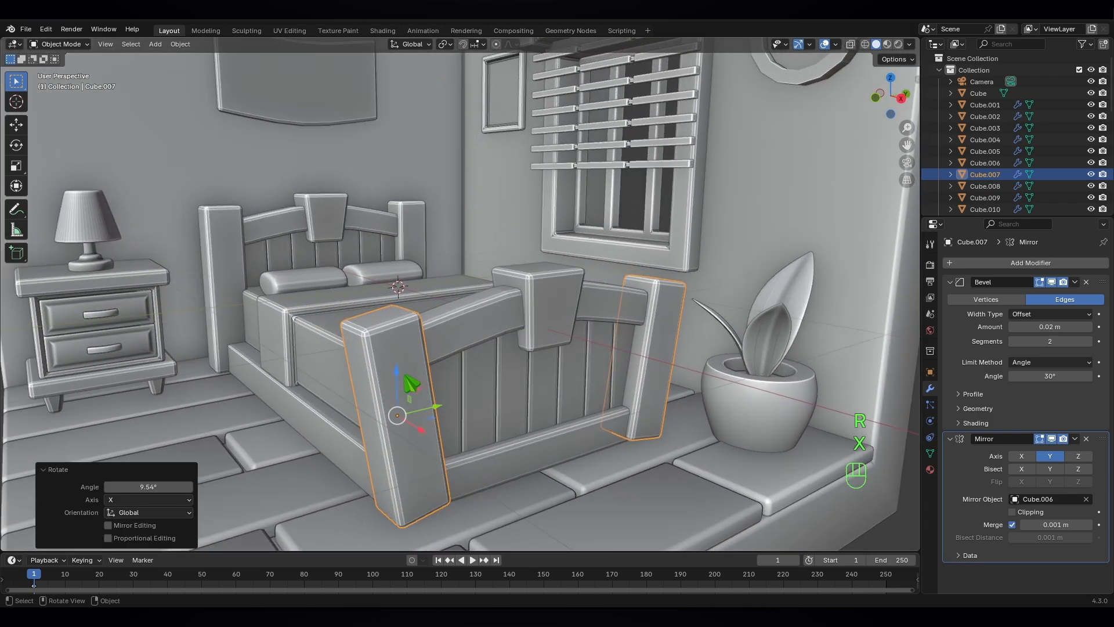
pyautogui.scroll(-5, 464, 418)
pyautogui.click(581, 462)
# Step: Set the origin of the headboard posts to the centre of their geometry
pyautogui.moveTo(586, 470); pyautogui.dragTo(479, 427, button='middle')
pyautogui.scroll(1, 386, 351)
pyautogui.click(330, 276)
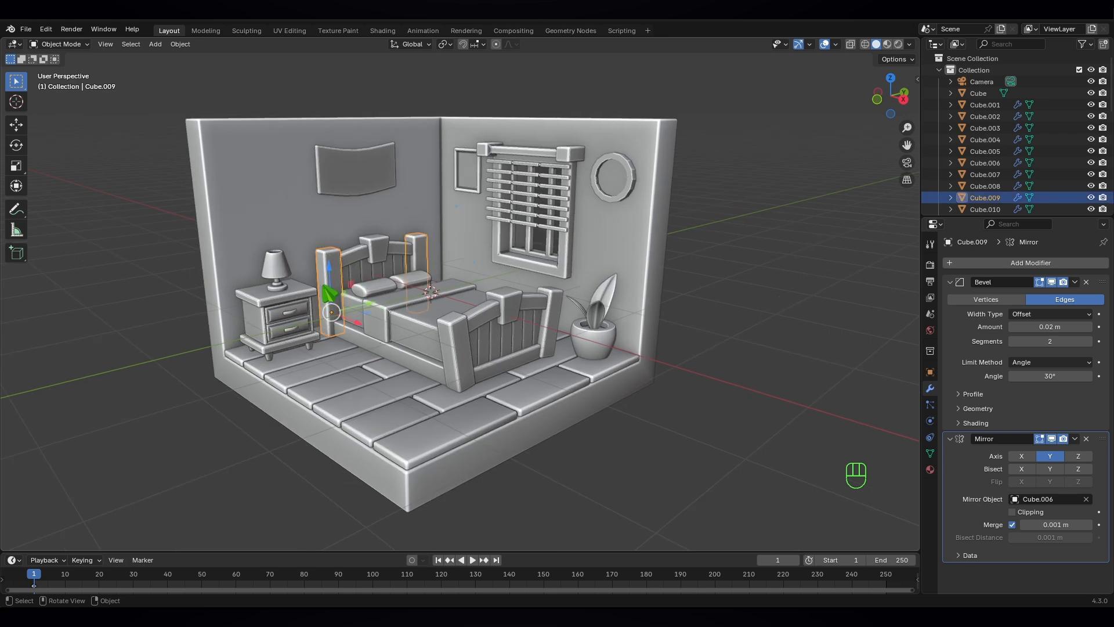
pyautogui.keyDown('shift'); pyautogui.moveTo(330, 291); pyautogui.dragTo(448, 339, button='middle'); pyautogui.keyUp('shift')
pyautogui.scroll(3, 414, 350)
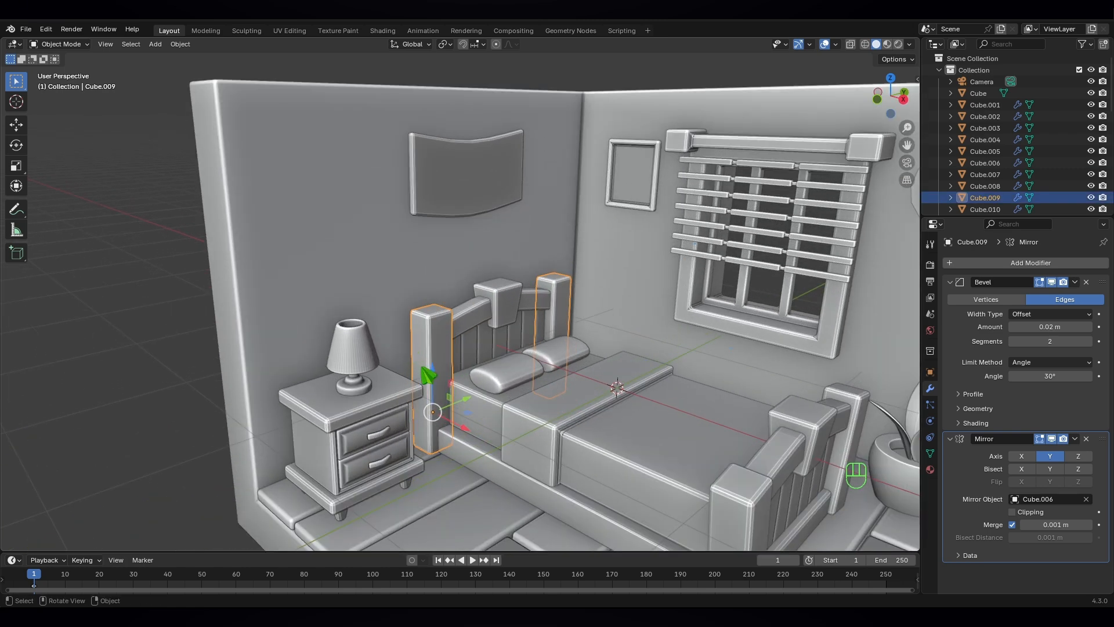
pyautogui.scroll(1, 464, 302)
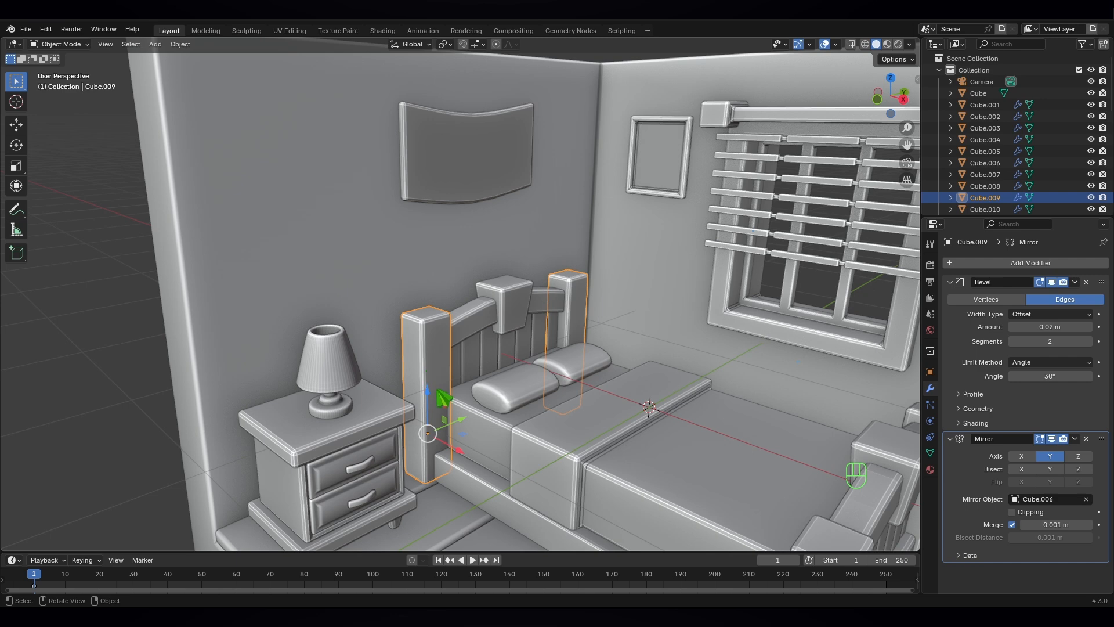
pyautogui.rightClick(444, 398)
pyautogui.moveTo(444, 391)
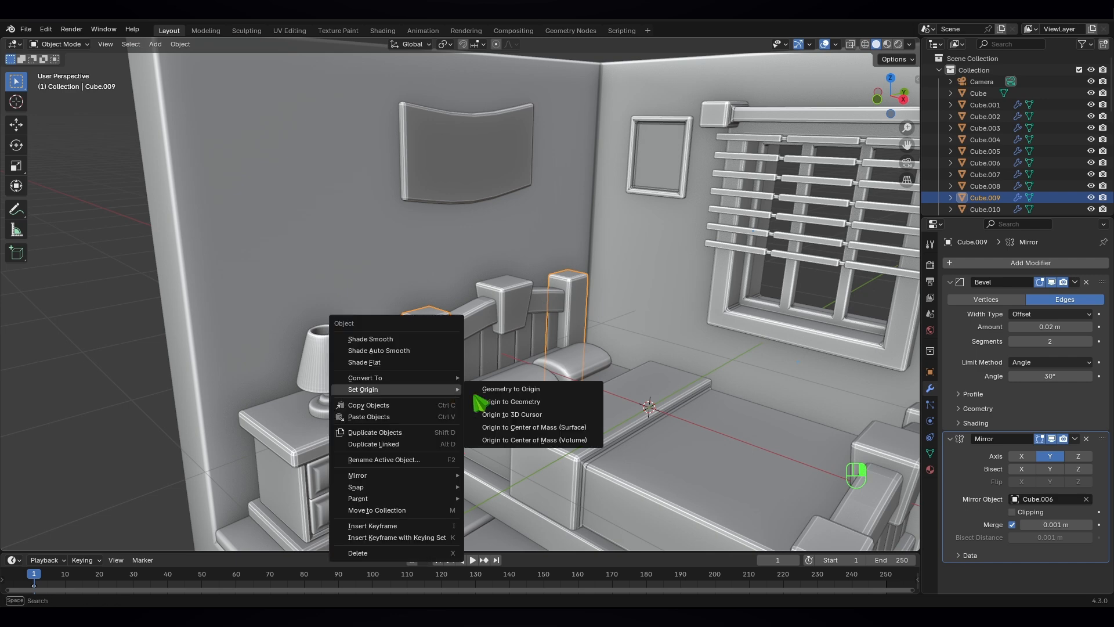
pyautogui.click(536, 405)
pyautogui.scroll(-1, 438, 417)
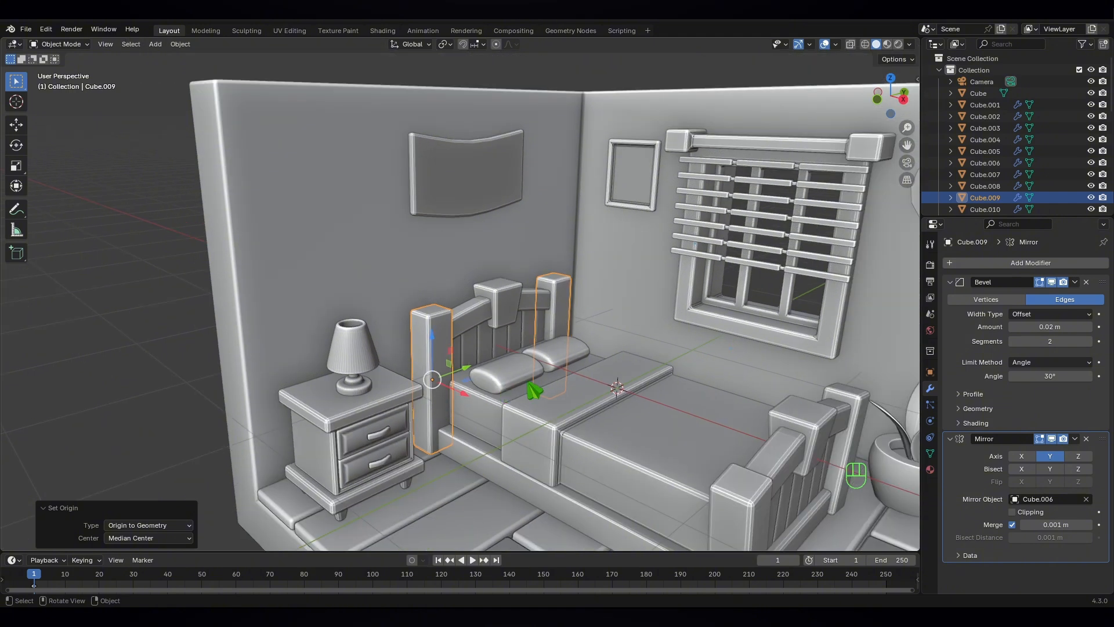
# Step: Tilt the headboard posts outward by rotating them about 8.2° around the global X axis
pyautogui.press('r')
pyautogui.press('x')
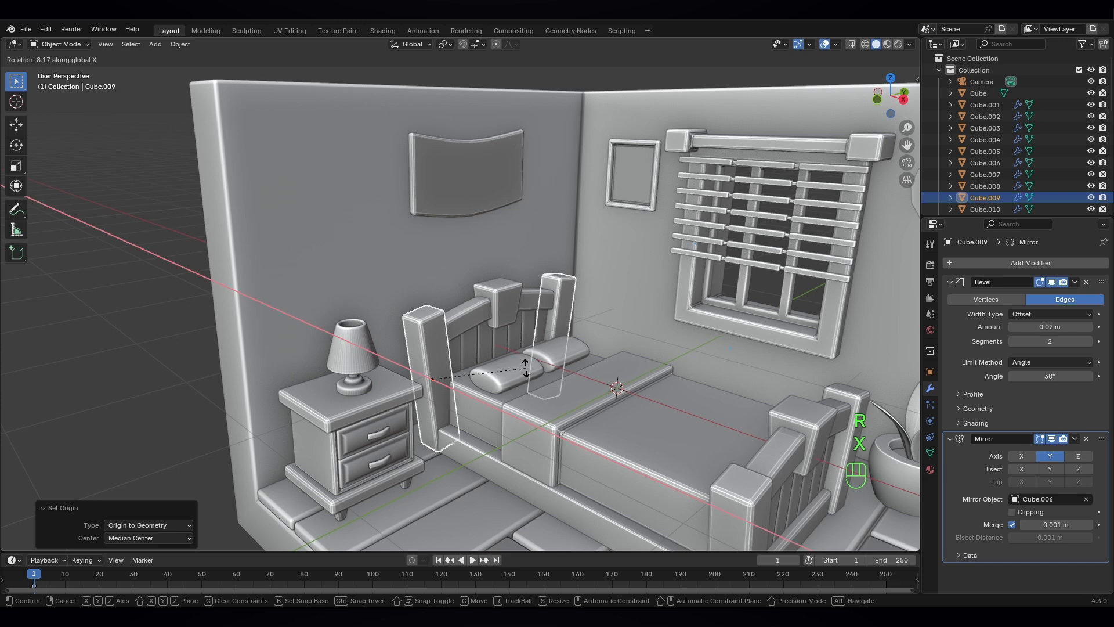
pyautogui.click(526, 368)
pyautogui.scroll(-5, 472, 378)
pyautogui.moveTo(209, 352); pyautogui.dragTo(659, 510, button='middle')
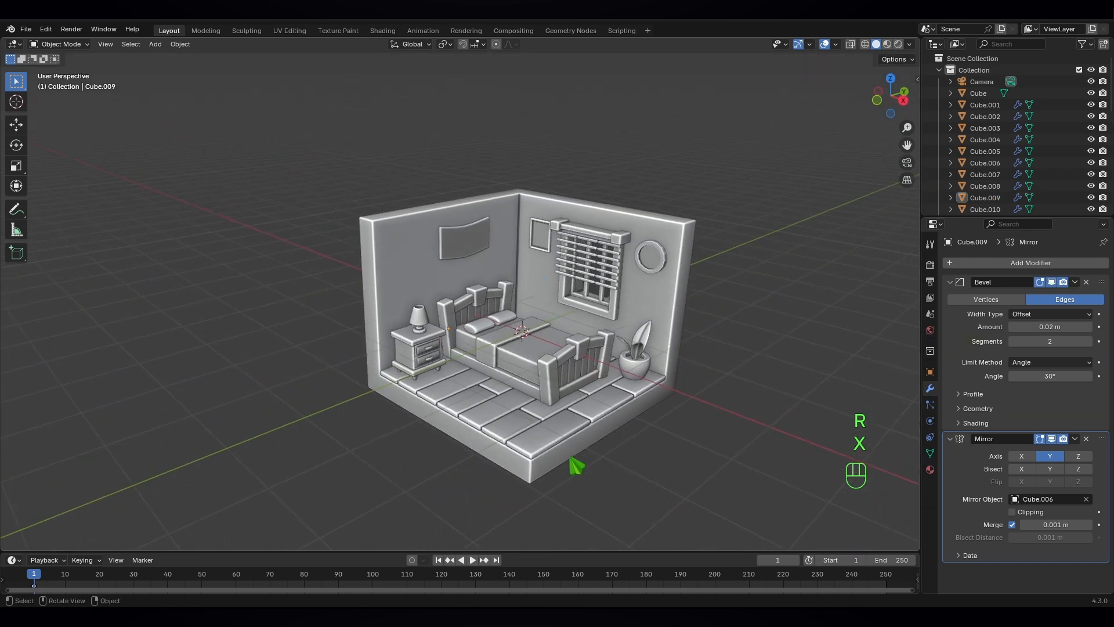
# Step: In the camera view, enlarge the round wall frame by a factor of about 1.37, nudge it slightly and apply its scale
pyautogui.scroll(2, 619, 368)
pyautogui.click(907, 163)
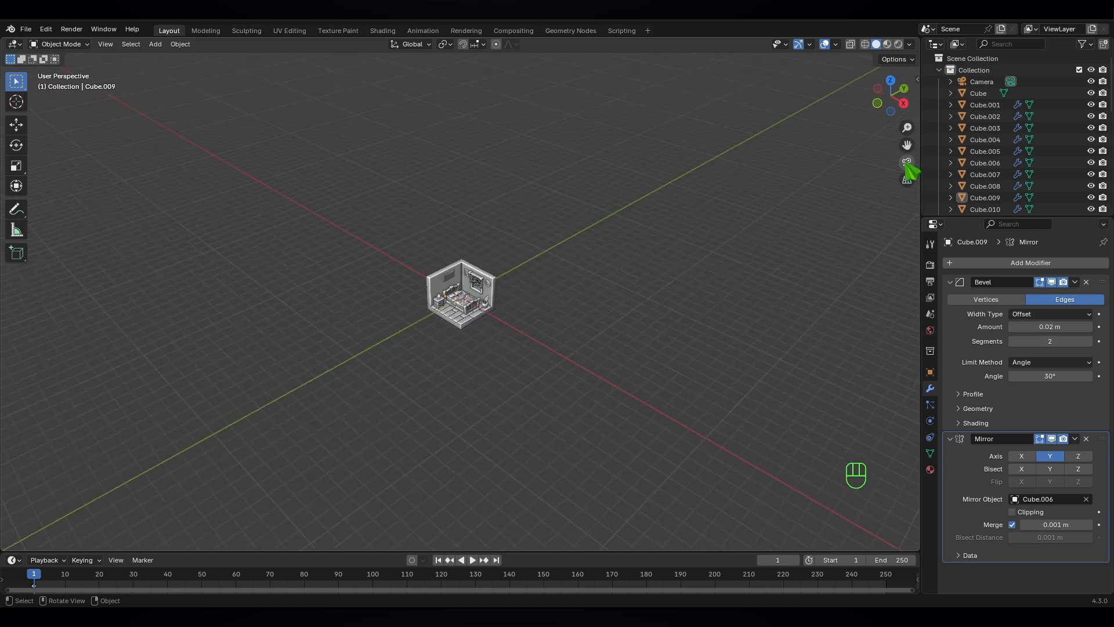
pyautogui.click(619, 243)
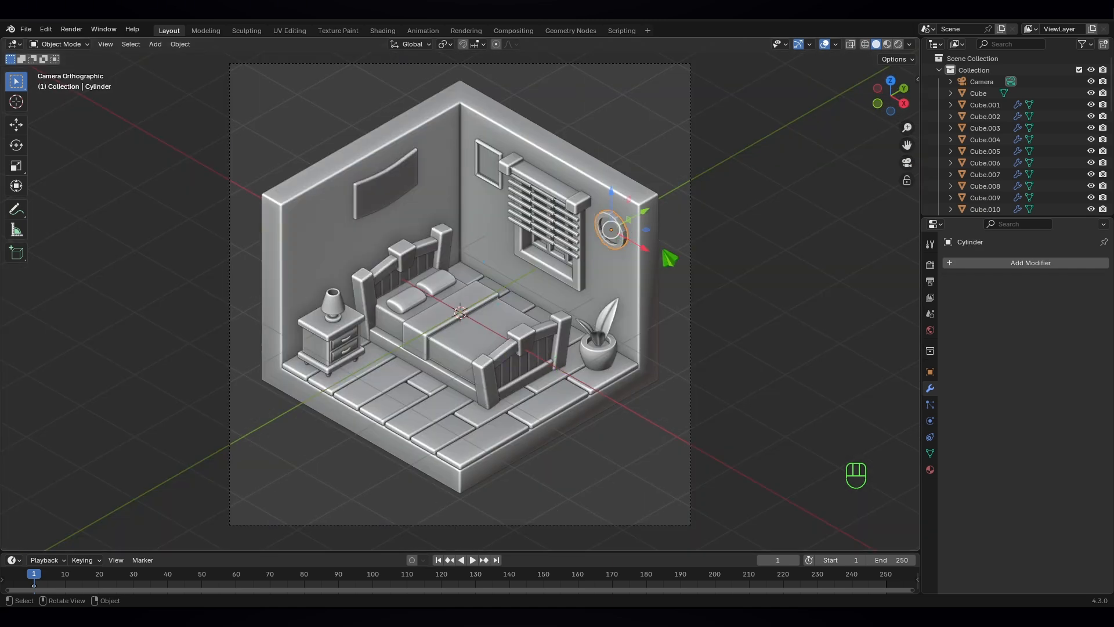
pyautogui.press('s')
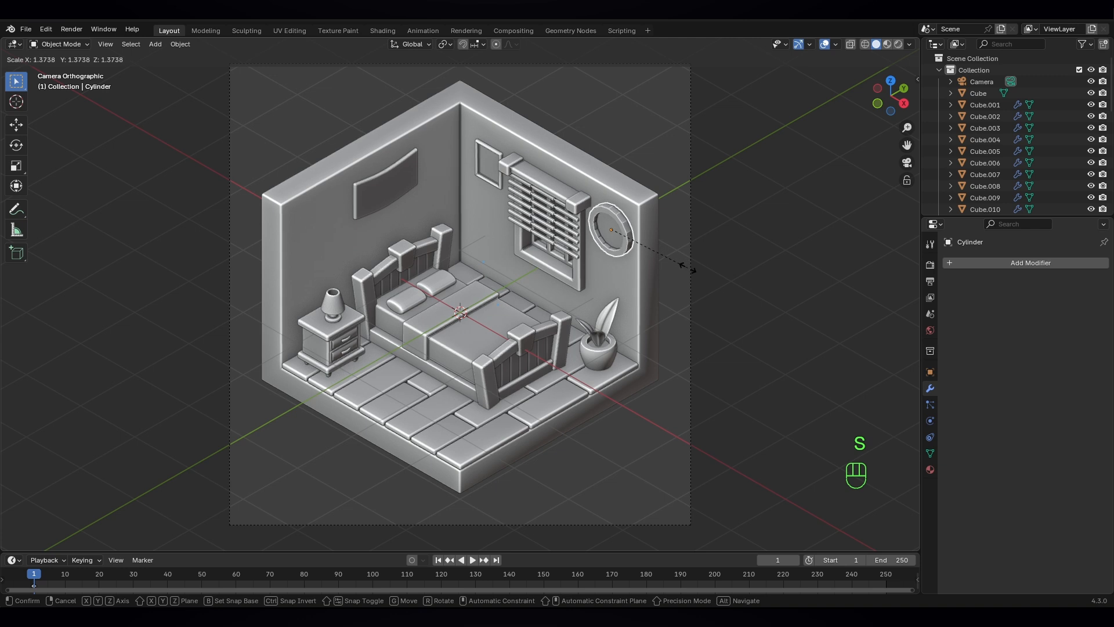
pyautogui.click(688, 268)
pyautogui.moveTo(650, 257); pyautogui.dragTo(640, 259)
pyautogui.hotkey('ctrl', 'a')
pyautogui.click(630, 242)
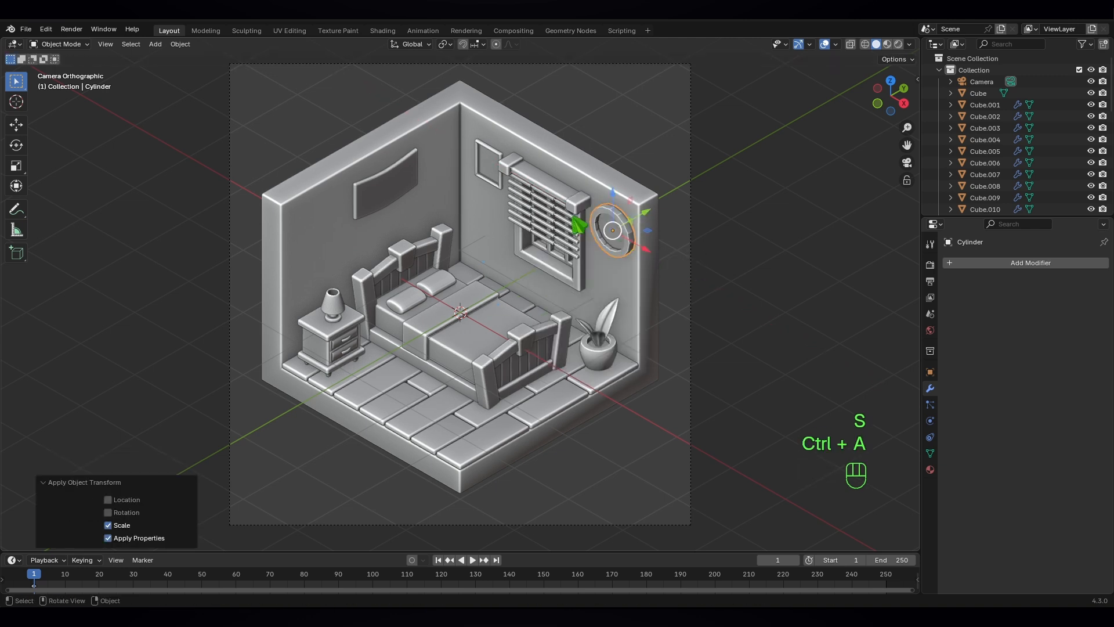
# Step: Scale the rectangular frame beside the window by about 1.41 overall and about 1.55 along Y, and apply its scale
pyautogui.click(485, 168)
pyautogui.press('s')
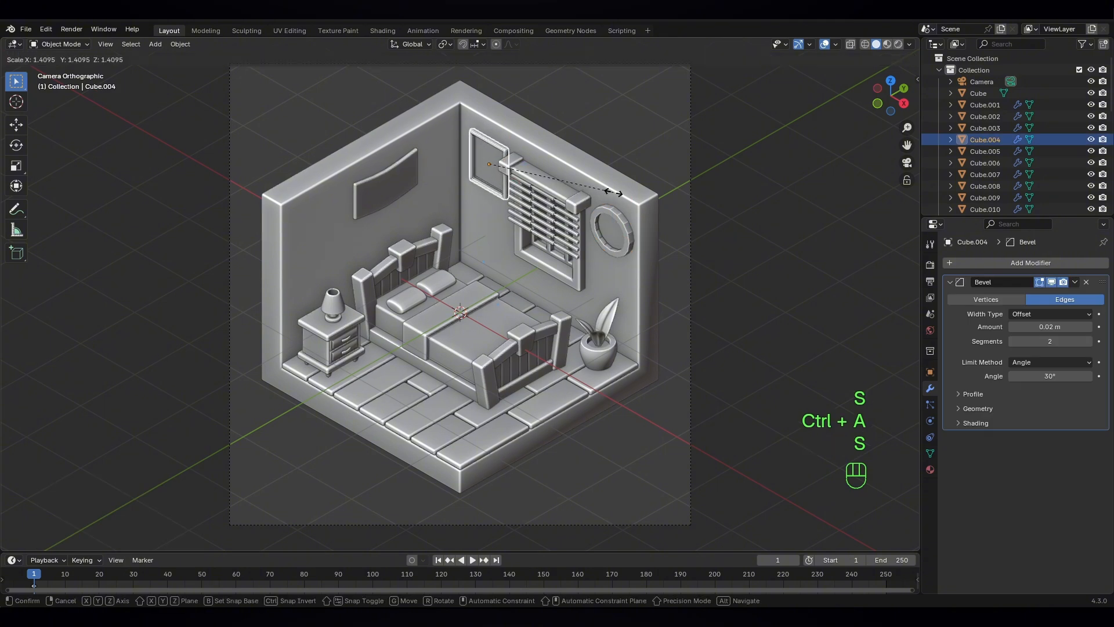
pyautogui.click(615, 194)
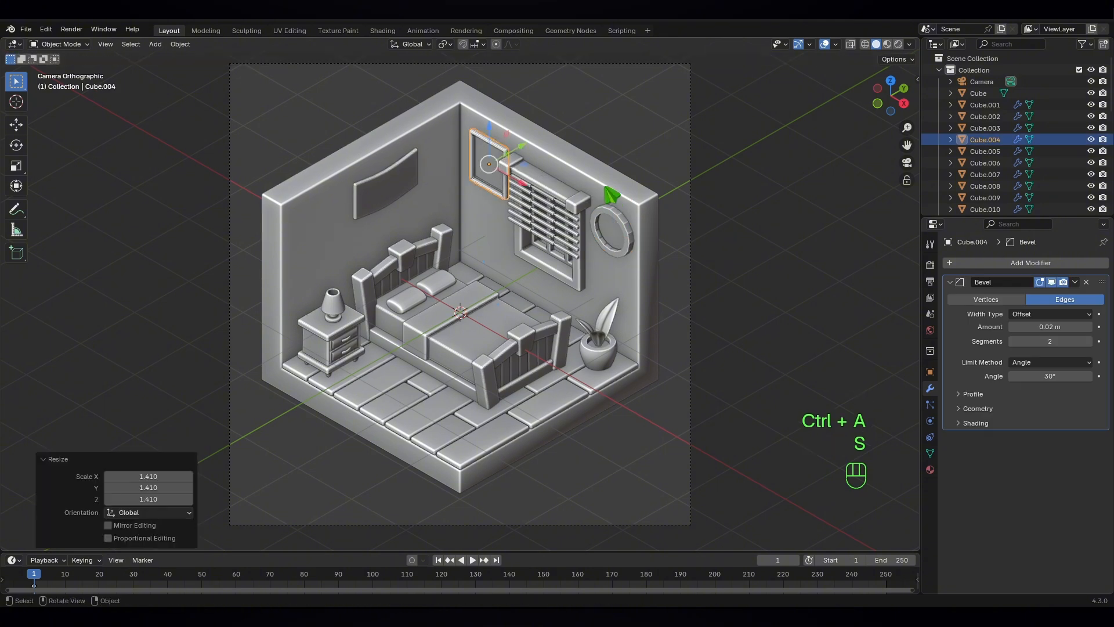
pyautogui.press('s')
pyautogui.press('y')
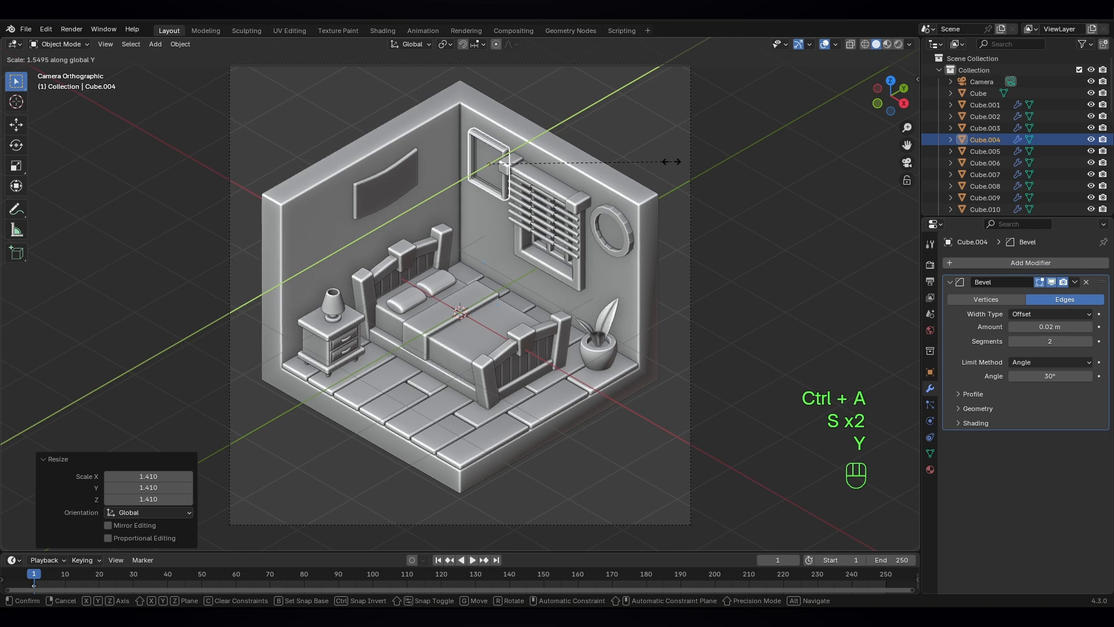
pyautogui.click(672, 162)
pyautogui.hotkey('ctrl', 'a')
pyautogui.click(511, 152)
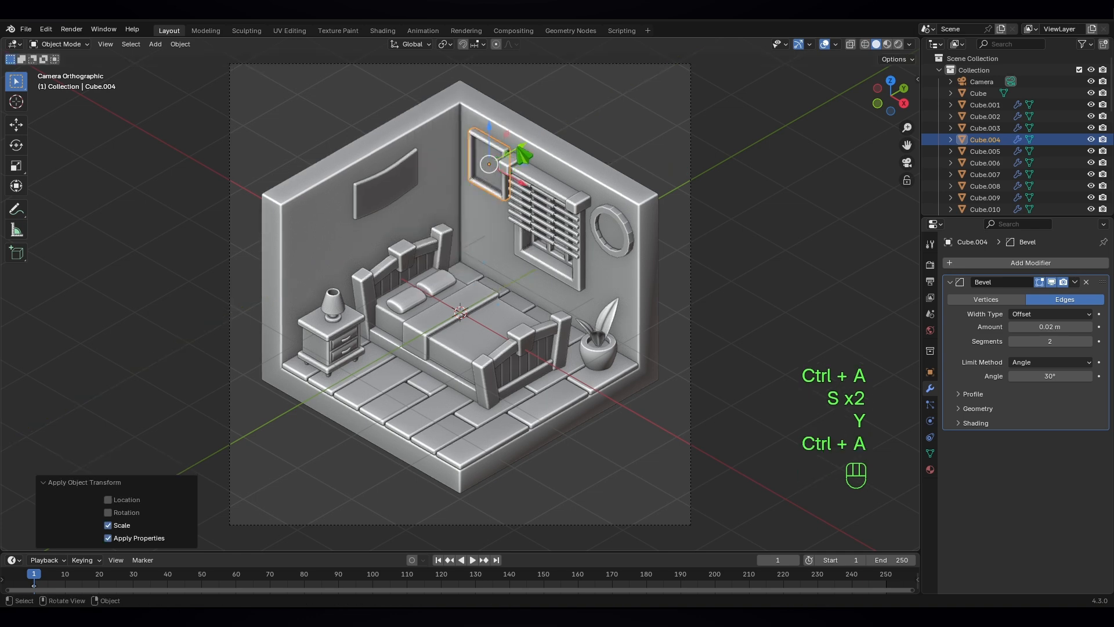
# Step: Move the rectangular frame about -0.046 m along Y and shrink it by a factor of about 0.84, applying the scale
pyautogui.moveTo(511, 152); pyautogui.dragTo(512, 149)
pyautogui.press('s')
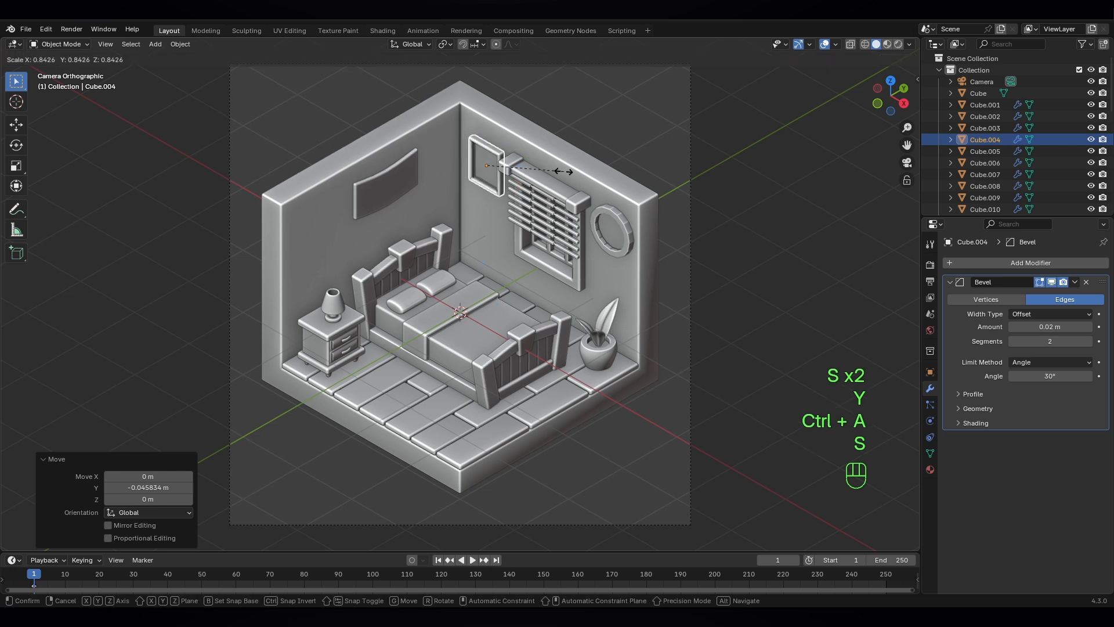
pyautogui.click(563, 171)
pyautogui.hotkey('ctrl', 'a')
pyautogui.click(564, 172)
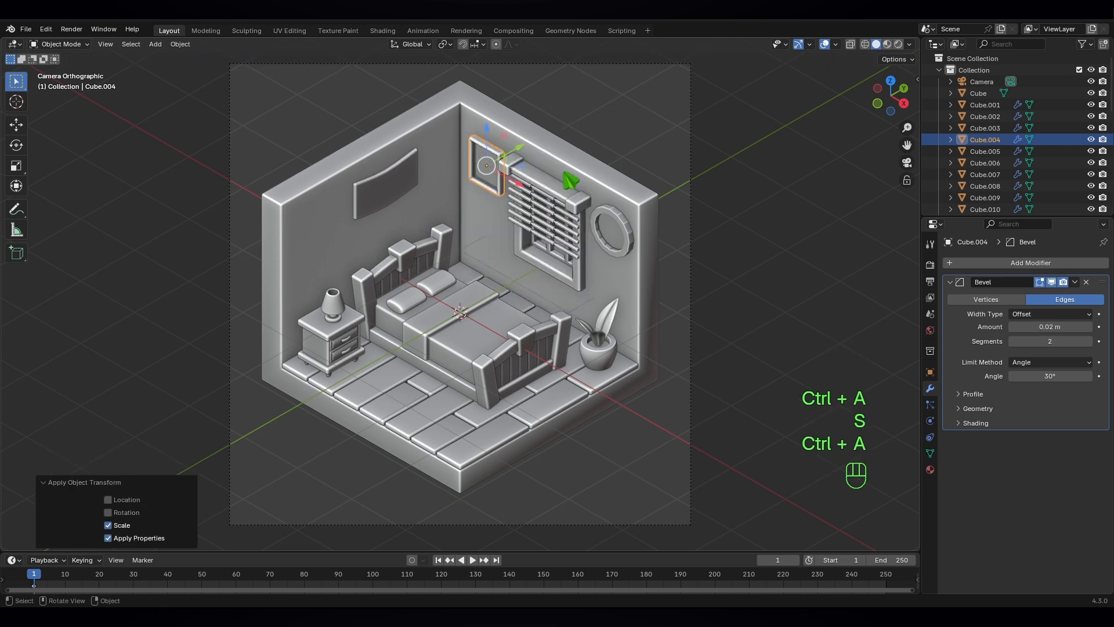
pyautogui.click(651, 177)
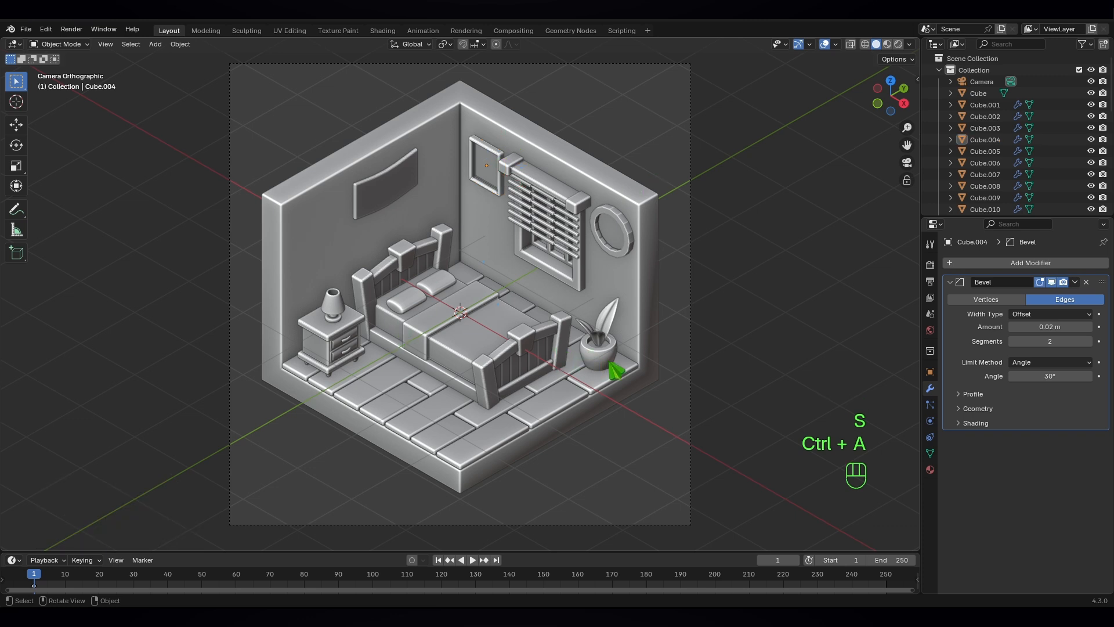
# Step: Enlarge the bedside lamp's base and shade together by a factor of about 1.28 and reposition the lamp on the nightstand
pyautogui.click(335, 324)
pyautogui.keyDown('shift'); pyautogui.click(334, 299); pyautogui.keyUp('shift')
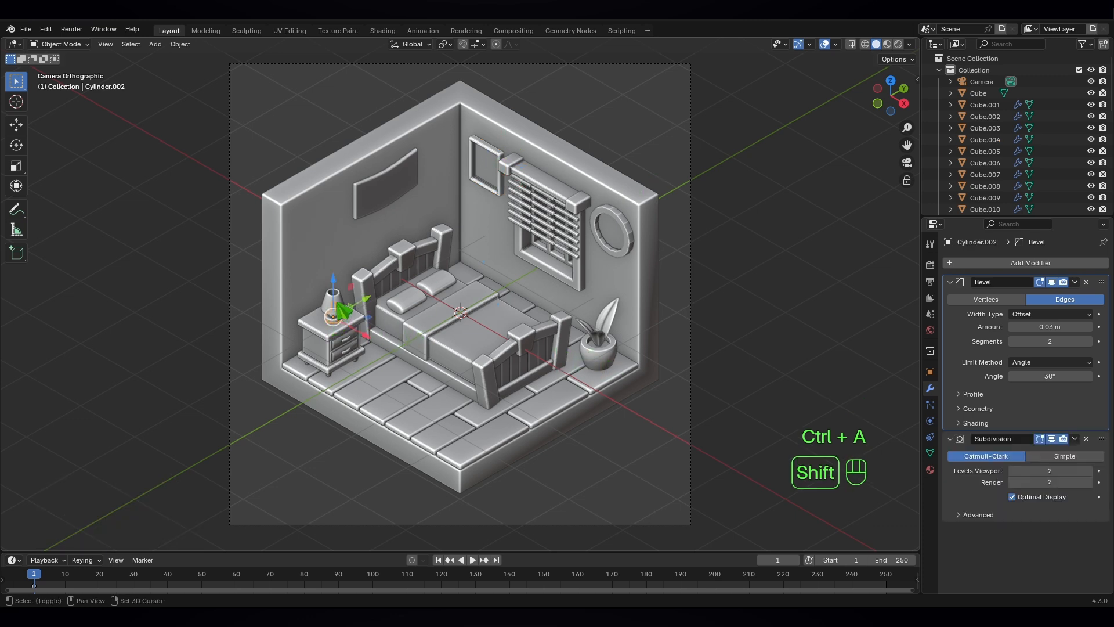
pyautogui.press('s')
pyautogui.click(424, 328)
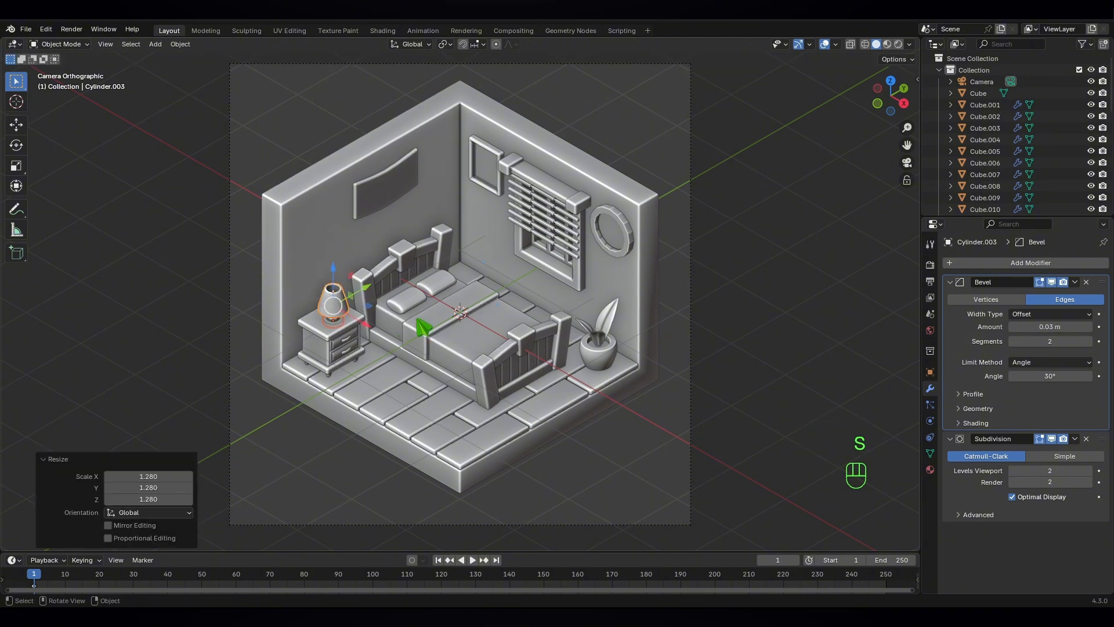
pyautogui.moveTo(333, 267); pyautogui.dragTo(360, 282)
# Step: Undo the last nine operations
pyautogui.hotkey('ctrl', 'z')
pyautogui.hotkey('ctrl', 'z')
pyautogui.hotkey('ctrl', 'z')
pyautogui.hotkey('ctrl', 'z')
pyautogui.hotkey('ctrl', 'z')
pyautogui.hotkey('ctrl', 'z')
pyautogui.hotkey('ctrl', 'z')
pyautogui.hotkey('ctrl', 'z')
pyautogui.hotkey('ctrl', 'z')
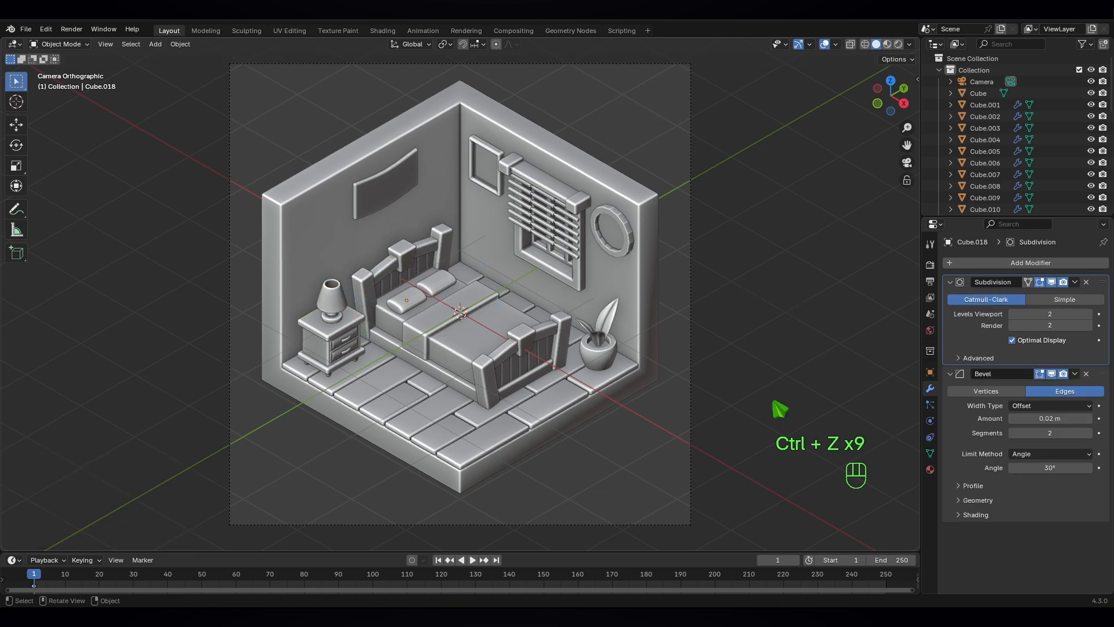
# Step: In the floor planks' mesh, stagger the front end edges of individual planks along Y, shifting the one nearest the nightstand about -0.084 m
pyautogui.click(472, 453)
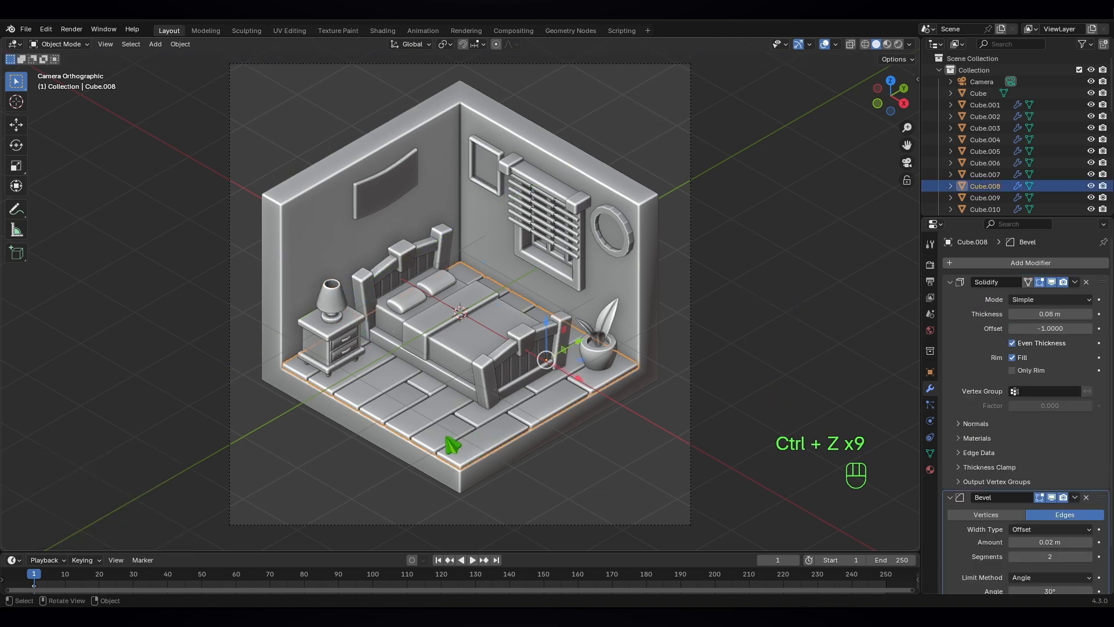
pyautogui.click(55, 45)
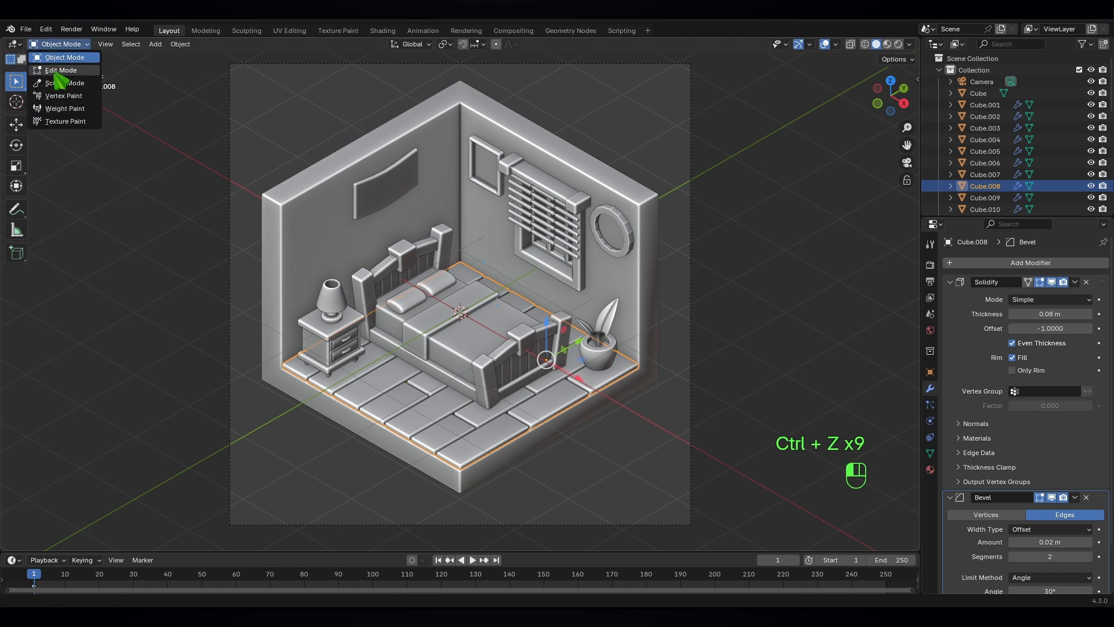
pyautogui.click(56, 70)
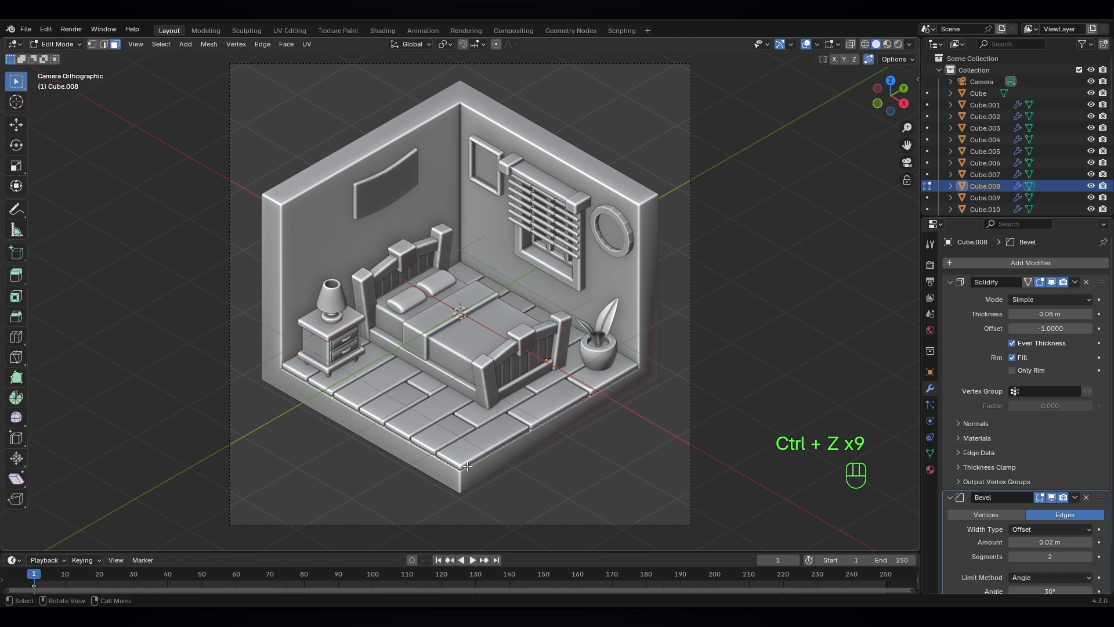
pyautogui.click(104, 44)
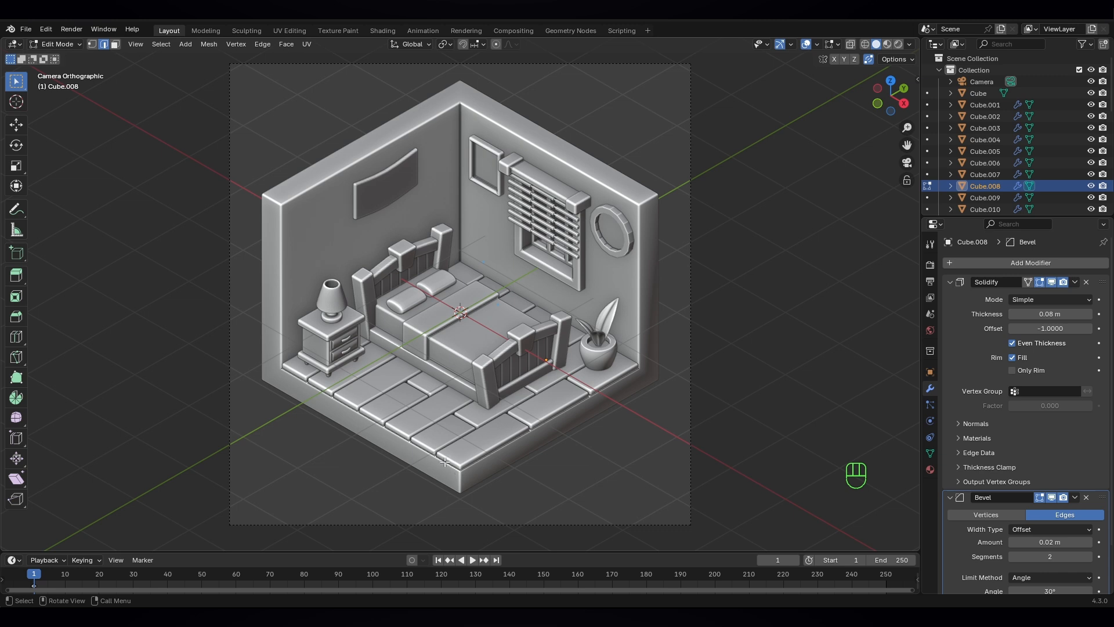
pyautogui.moveTo(481, 453); pyautogui.dragTo(298, 389)
pyautogui.click(423, 450)
pyautogui.click(396, 435)
pyautogui.click(374, 419)
pyautogui.click(348, 401)
pyautogui.click(318, 386)
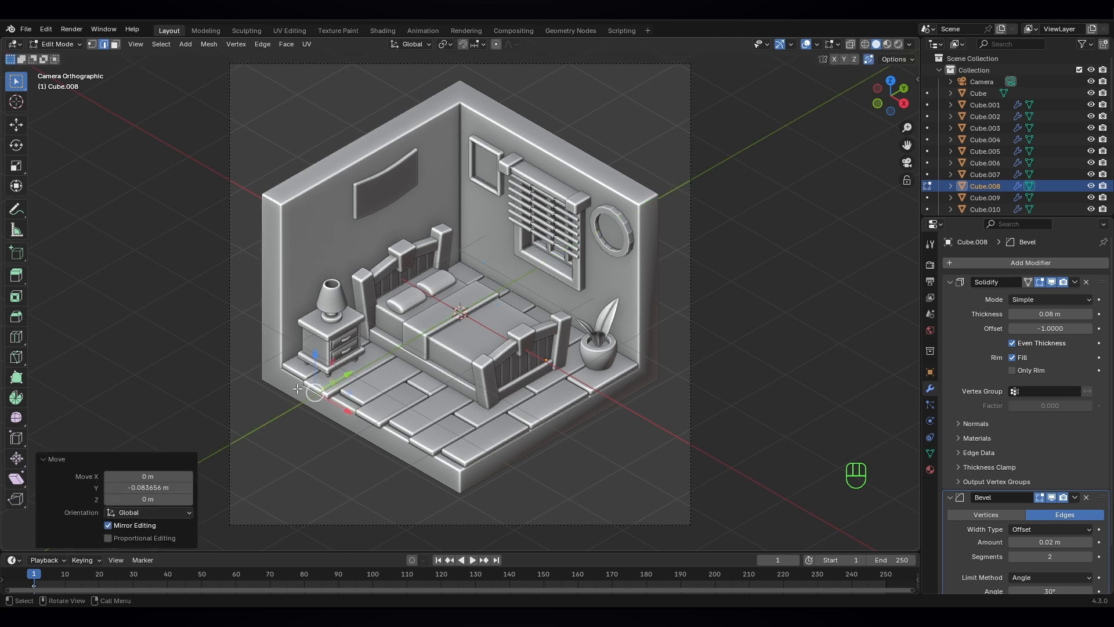
pyautogui.click(600, 462)
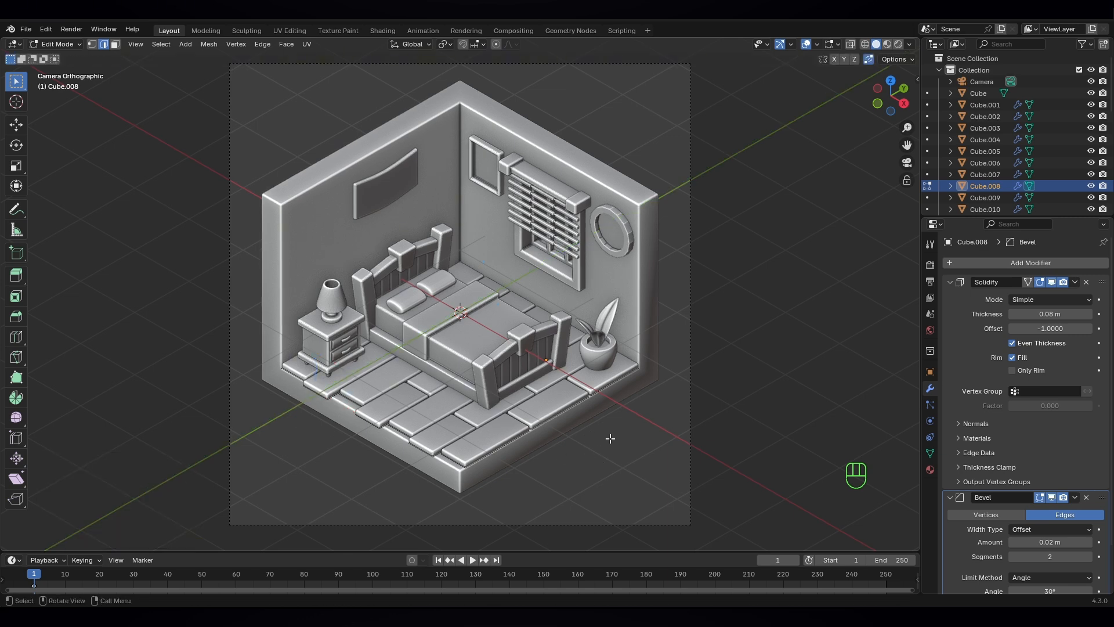
pyautogui.click(58, 44)
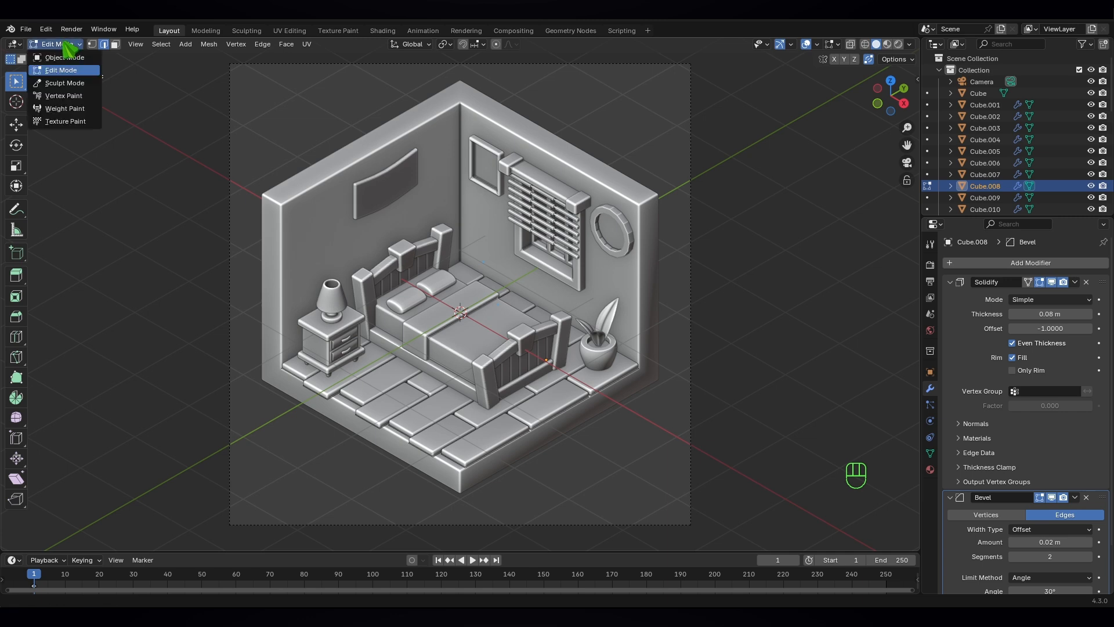
pyautogui.click(65, 57)
# Step: Enlarge the three plant leaves in the pot by a factor of about 1.08 and apply their scale
pyautogui.click(597, 367)
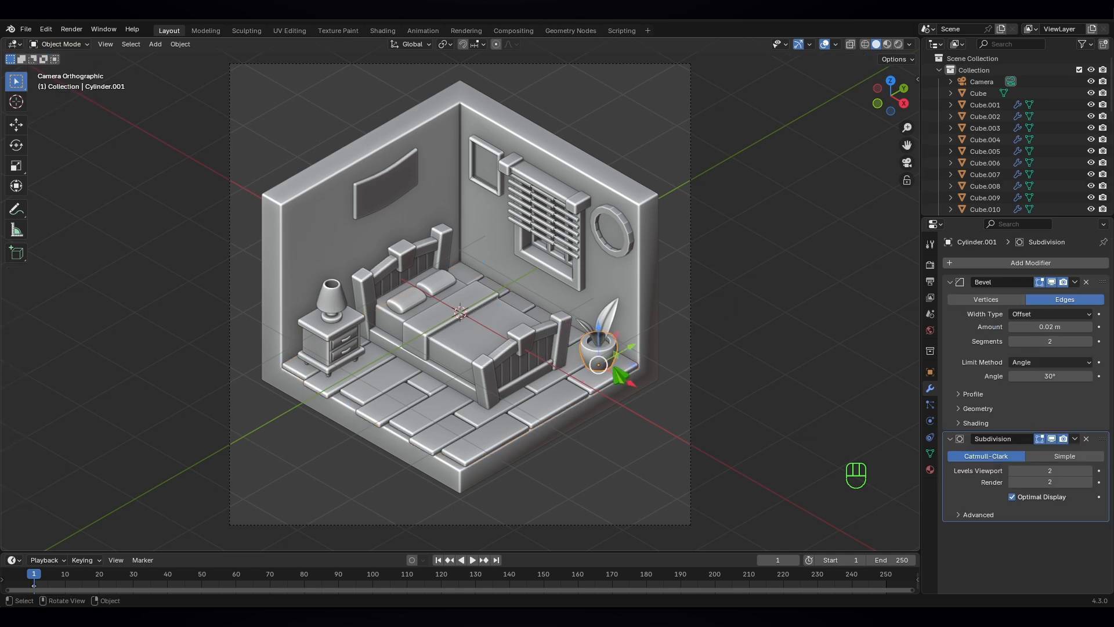
pyautogui.click(607, 328)
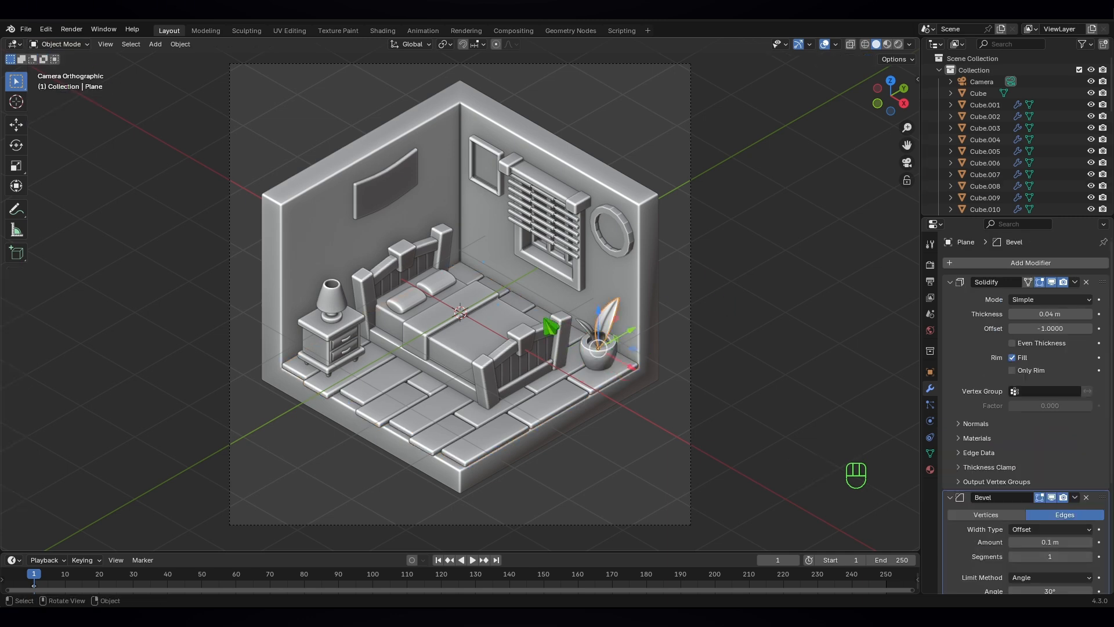
pyautogui.keyDown('shift'); pyautogui.click(588, 329); pyautogui.keyUp('shift')
pyautogui.keyDown('shift'); pyautogui.click(583, 325); pyautogui.keyUp('shift')
pyautogui.press('s')
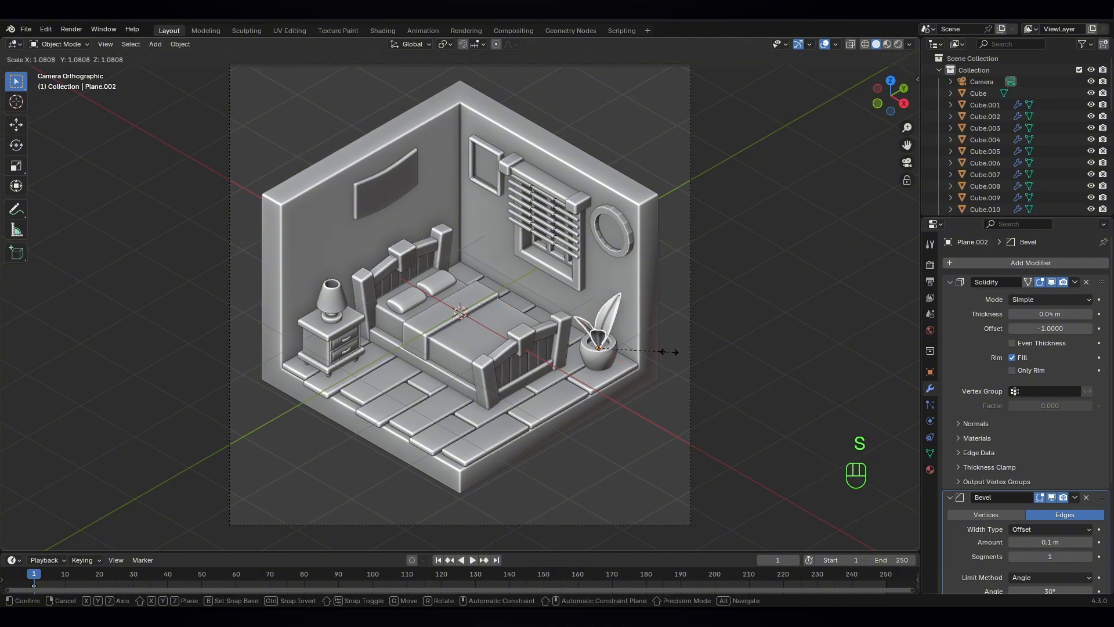
pyautogui.click(670, 352)
pyautogui.hotkey('ctrl', 'a')
pyautogui.click(639, 351)
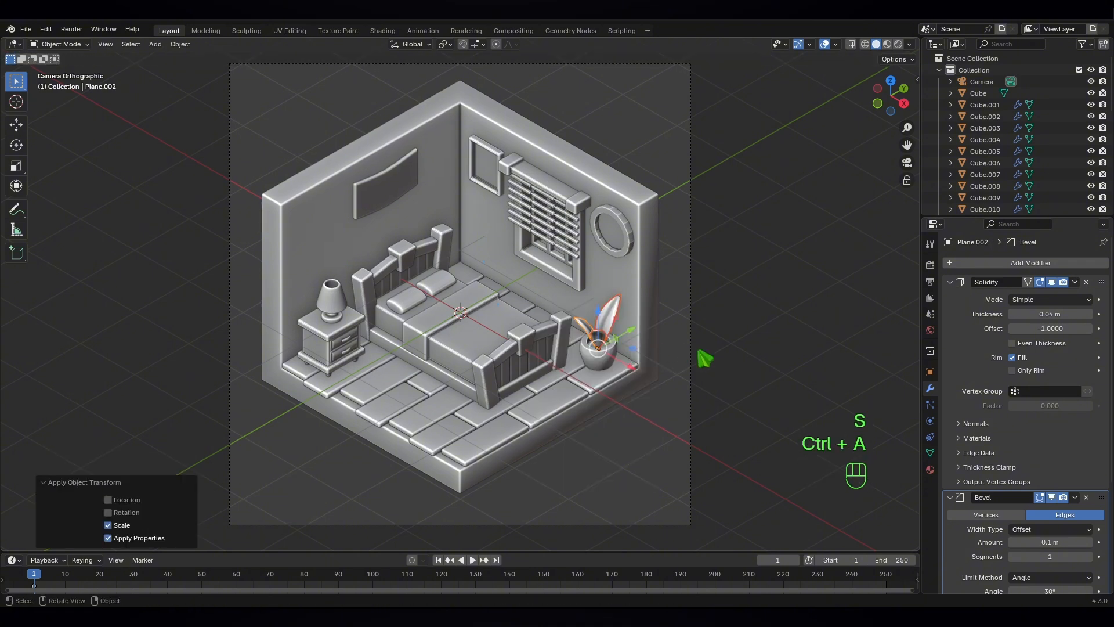
pyautogui.click(690, 359)
pyautogui.click(597, 365)
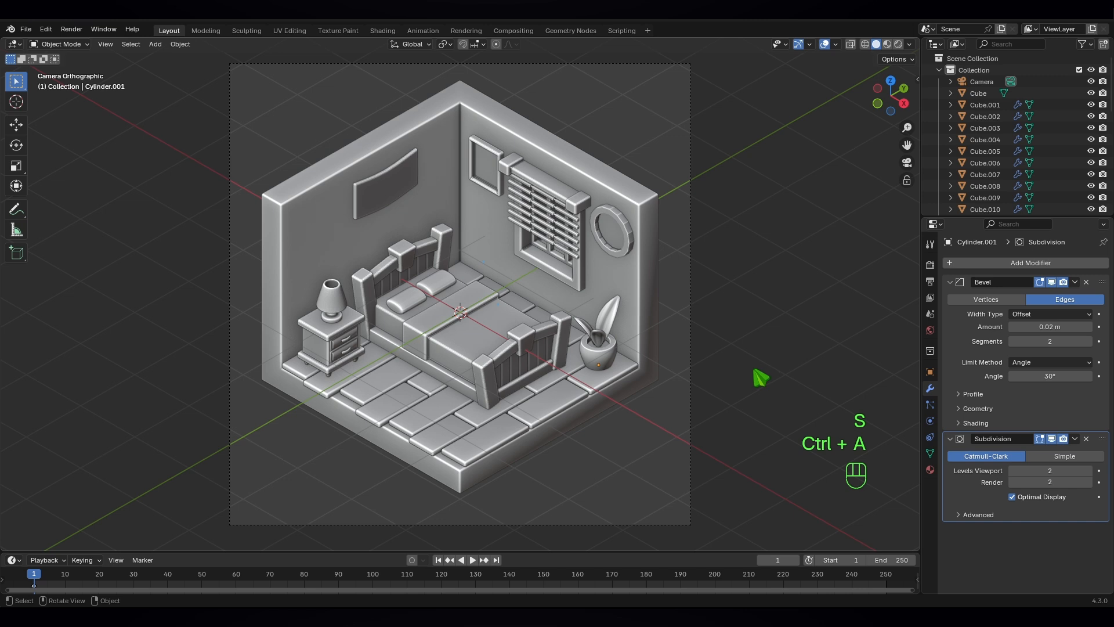
# Step: Lower the curved wall panel above the bed by about 0.209 m, scale it about 0.784 along X and apply its scale
pyautogui.click(388, 181)
pyautogui.moveTo(386, 145); pyautogui.dragTo(384, 164)
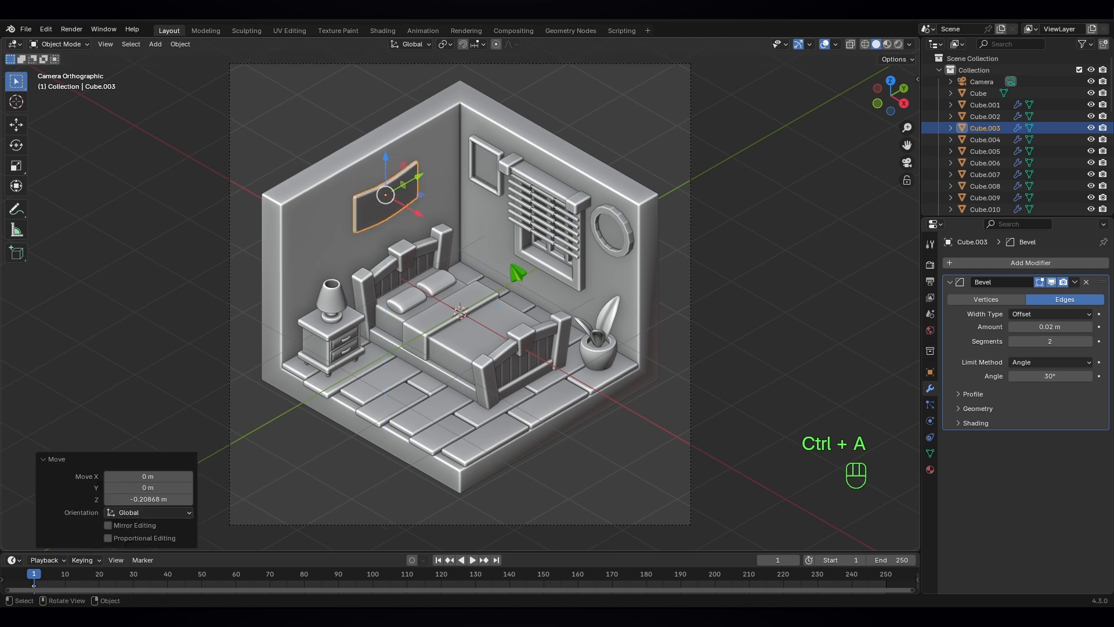
pyautogui.press('s')
pyautogui.press('x')
pyautogui.click(479, 260)
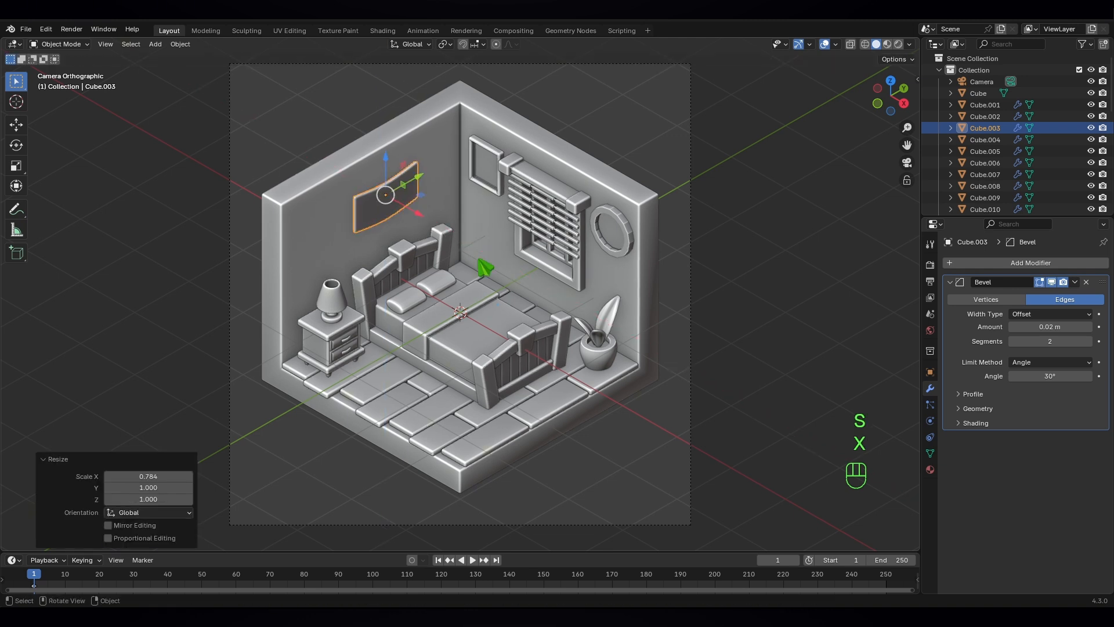
pyautogui.hotkey('ctrl', 'a')
pyautogui.click(374, 264)
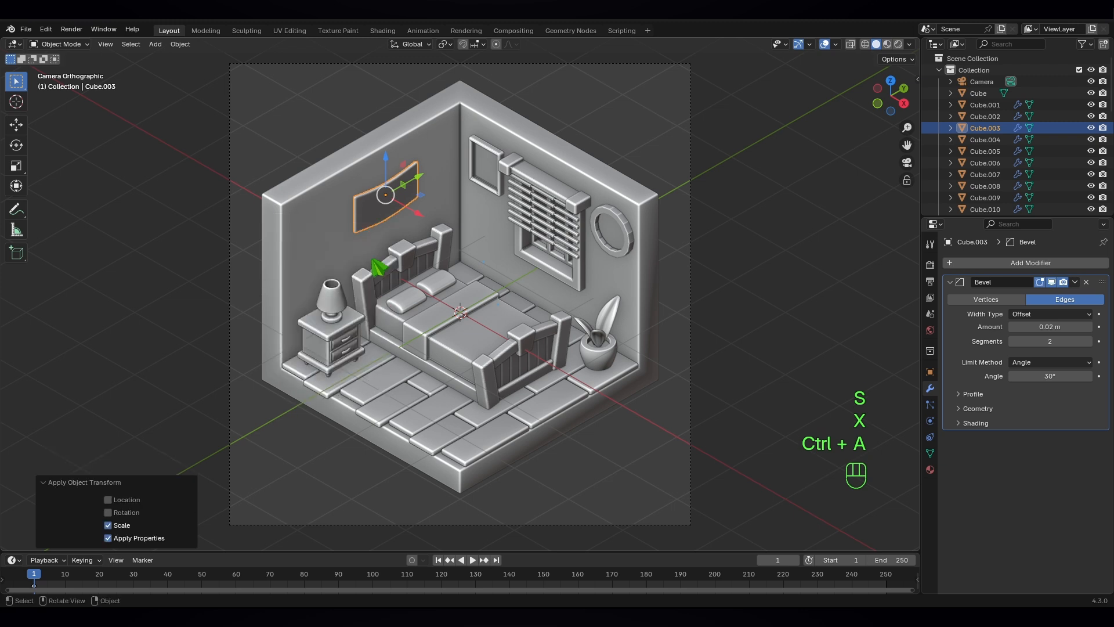
pyautogui.click(730, 313)
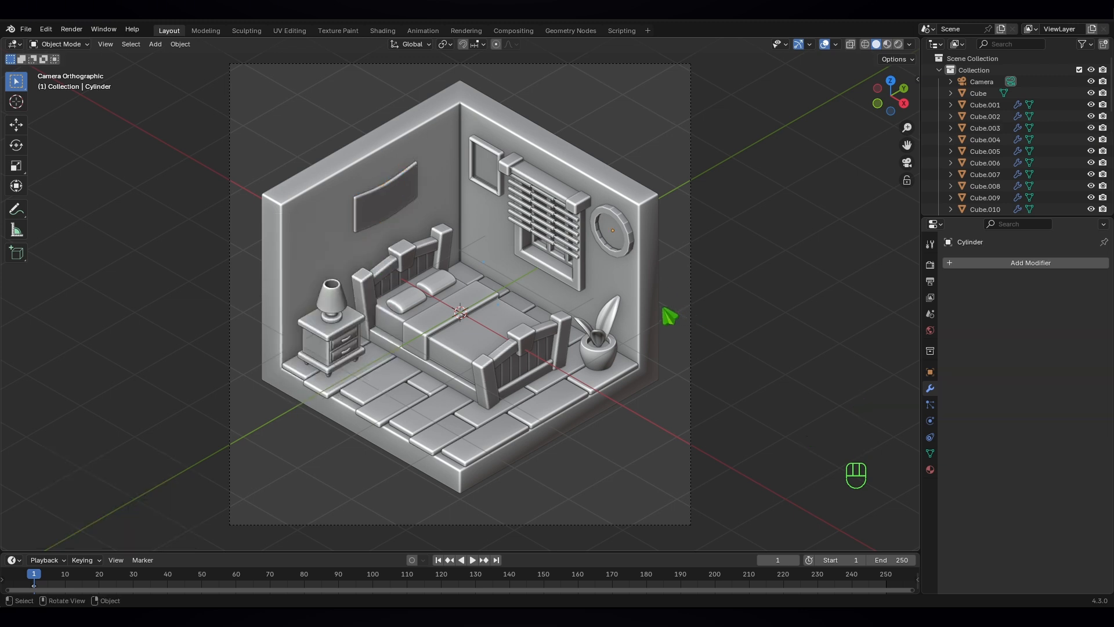
# Step: Add a plane at the origin and scale it up by a factor of about 7.63 as a ground surface
pyautogui.hotkey('shift', 'a')
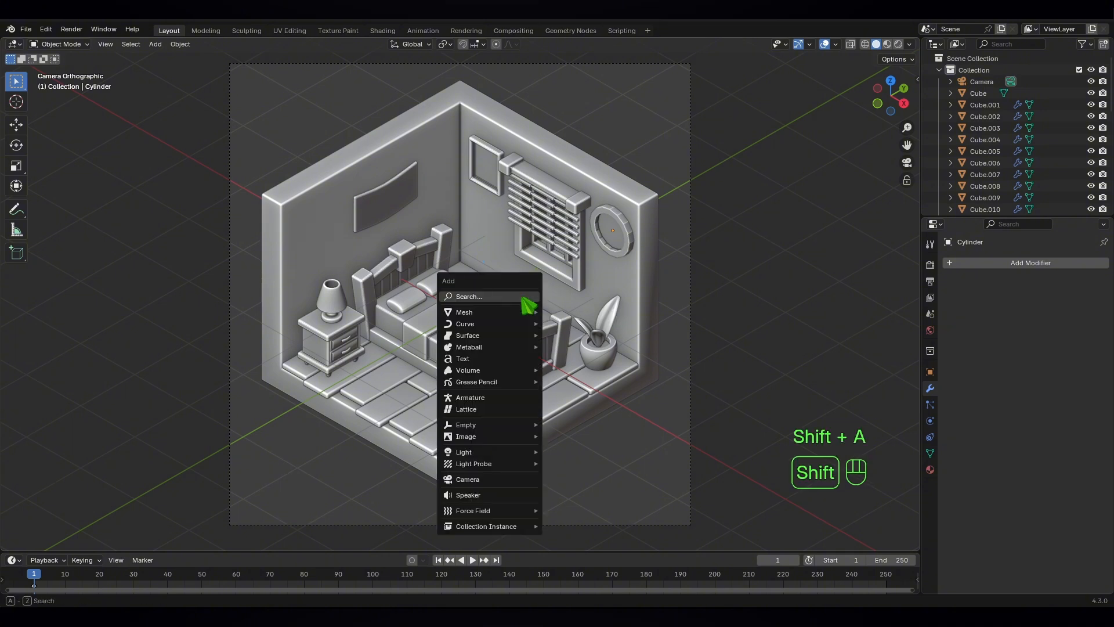
pyautogui.moveTo(514, 314)
pyautogui.click(580, 313)
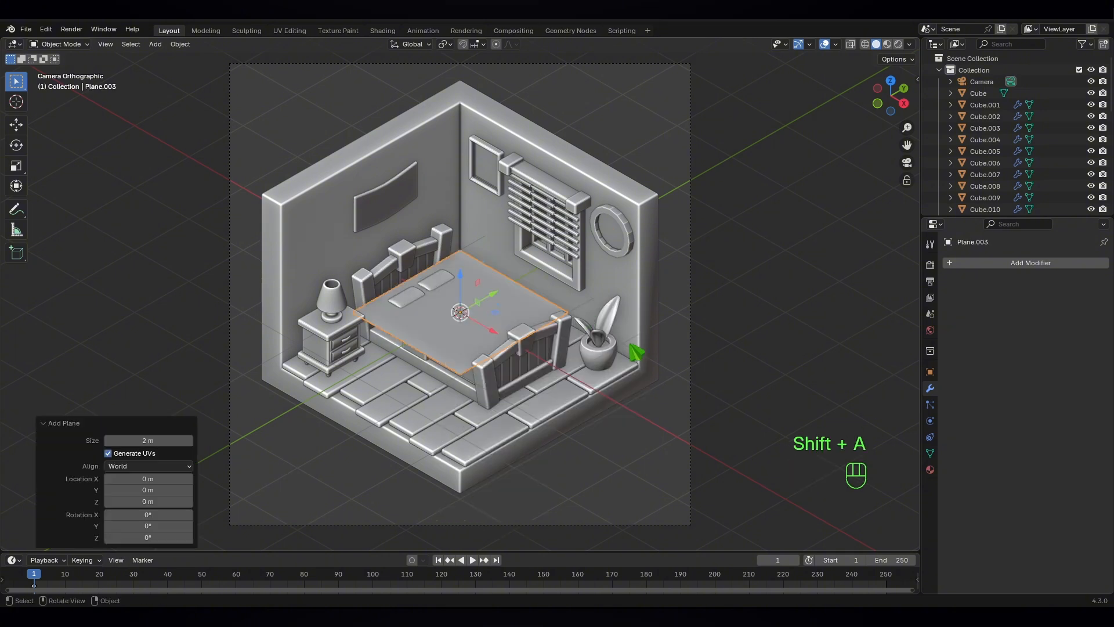
pyautogui.press('s')
pyautogui.click(415, 390)
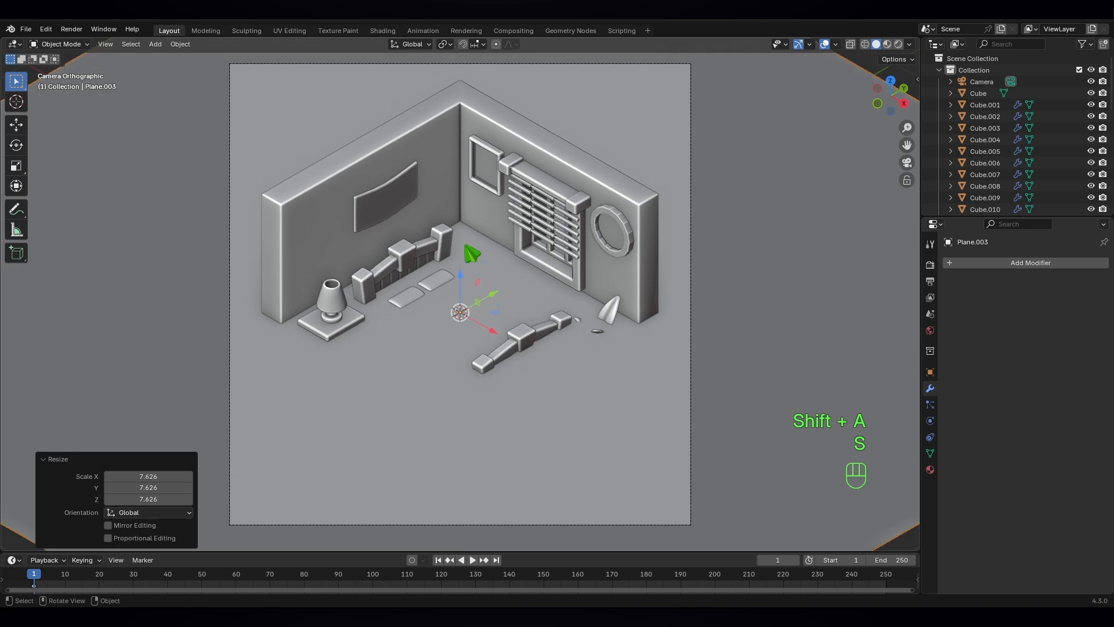
# Step: Move the ground plane down about 1.154 m beneath the room and nudge it slightly back up
pyautogui.moveTo(461, 284); pyautogui.dragTo(470, 357)
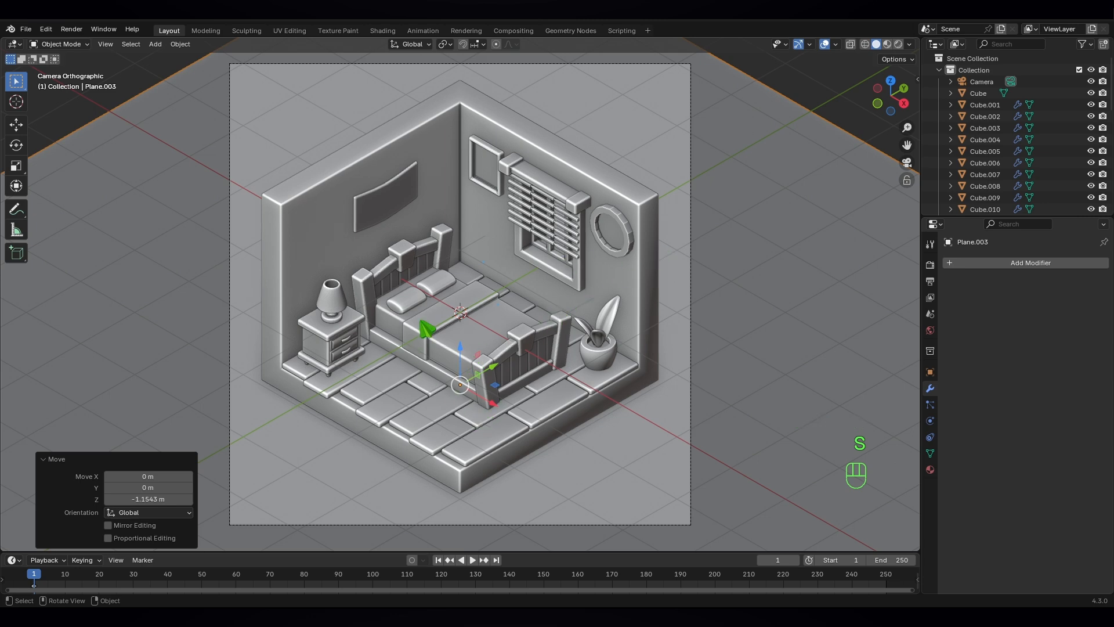
pyautogui.click(767, 317)
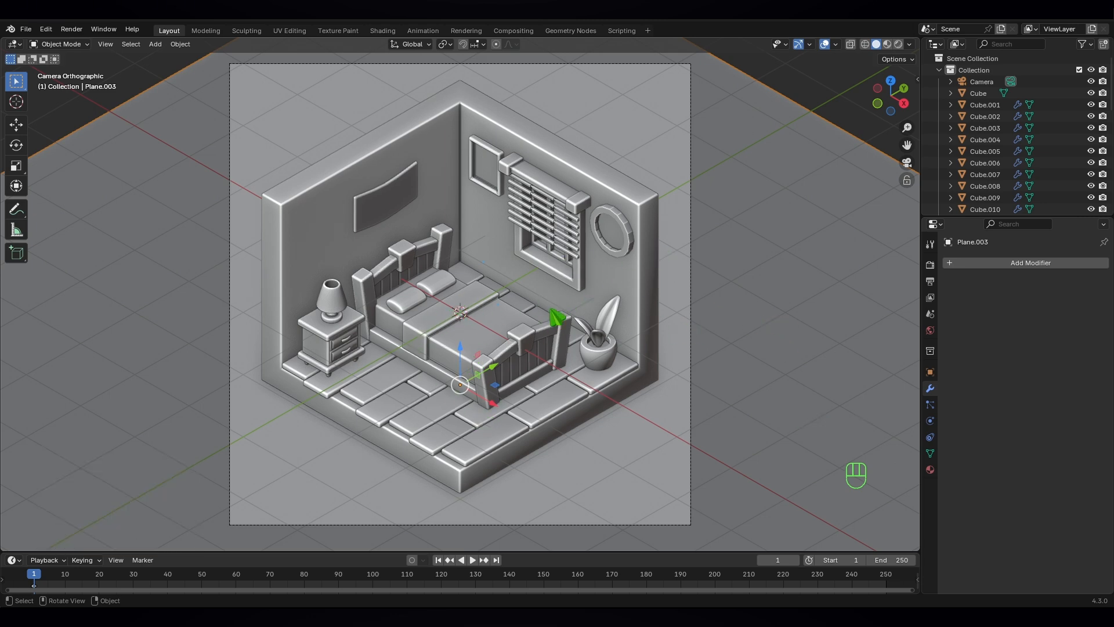
pyautogui.moveTo(461, 354); pyautogui.dragTo(465, 346)
pyautogui.click(729, 355)
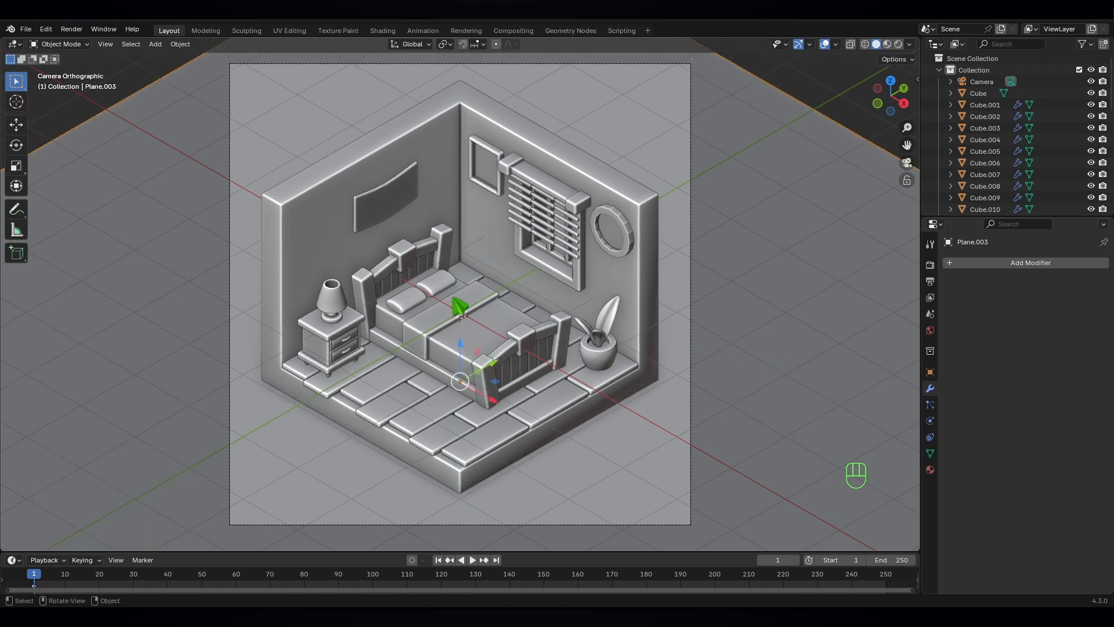
# Step: Add an area light and raise it above the room to a Z location of about 5.14 m
pyautogui.hotkey('shift', 'a')
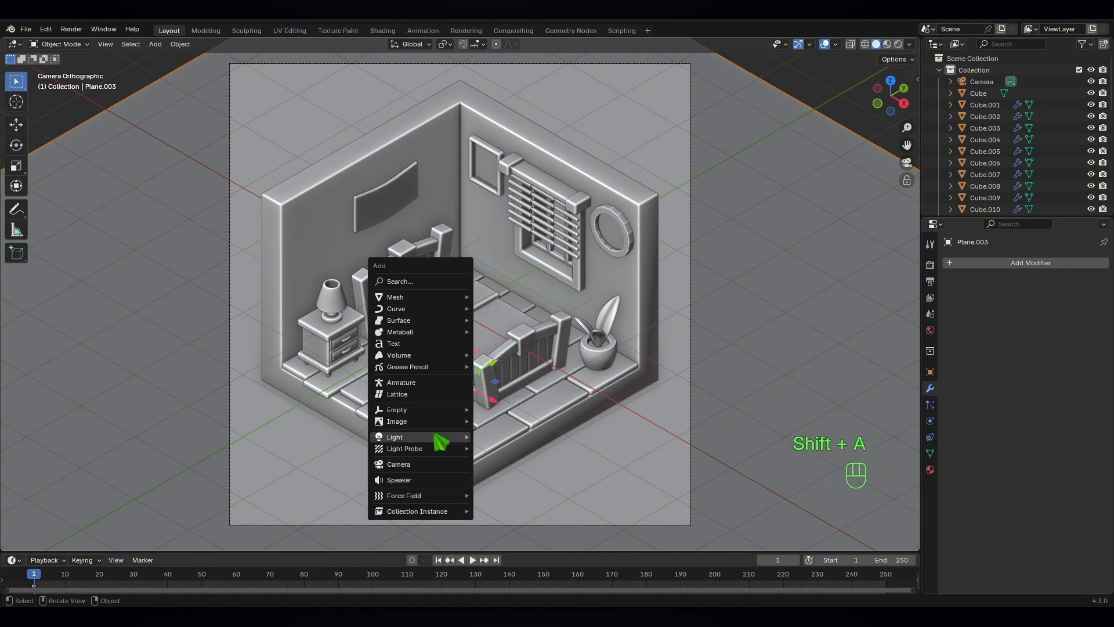
pyautogui.moveTo(438, 444)
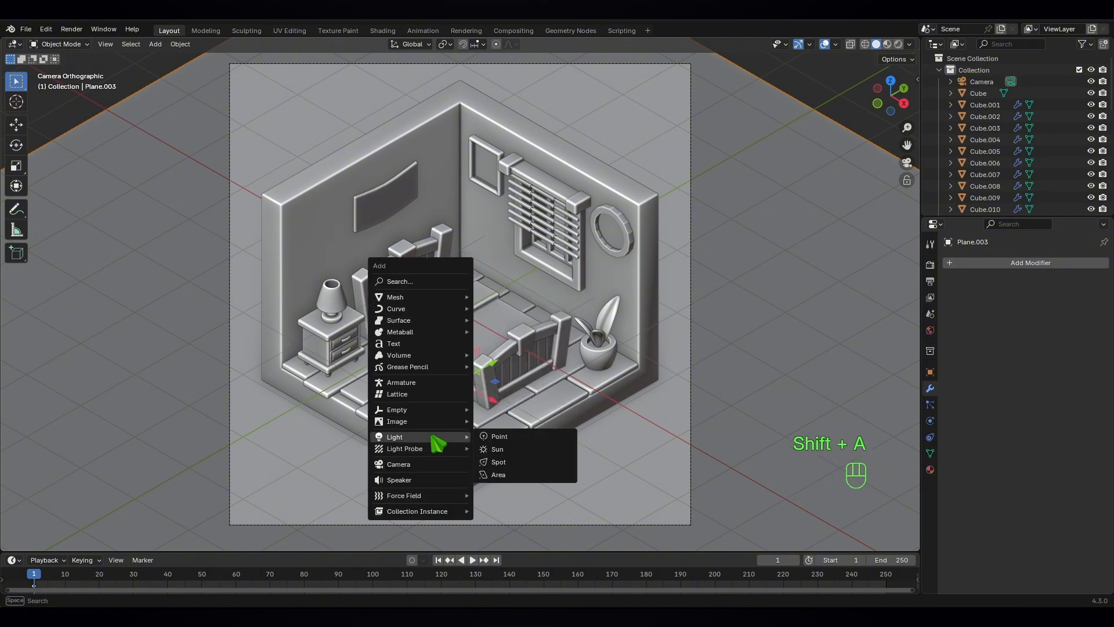
pyautogui.click(529, 482)
pyautogui.moveTo(460, 277); pyautogui.dragTo(463, 479)
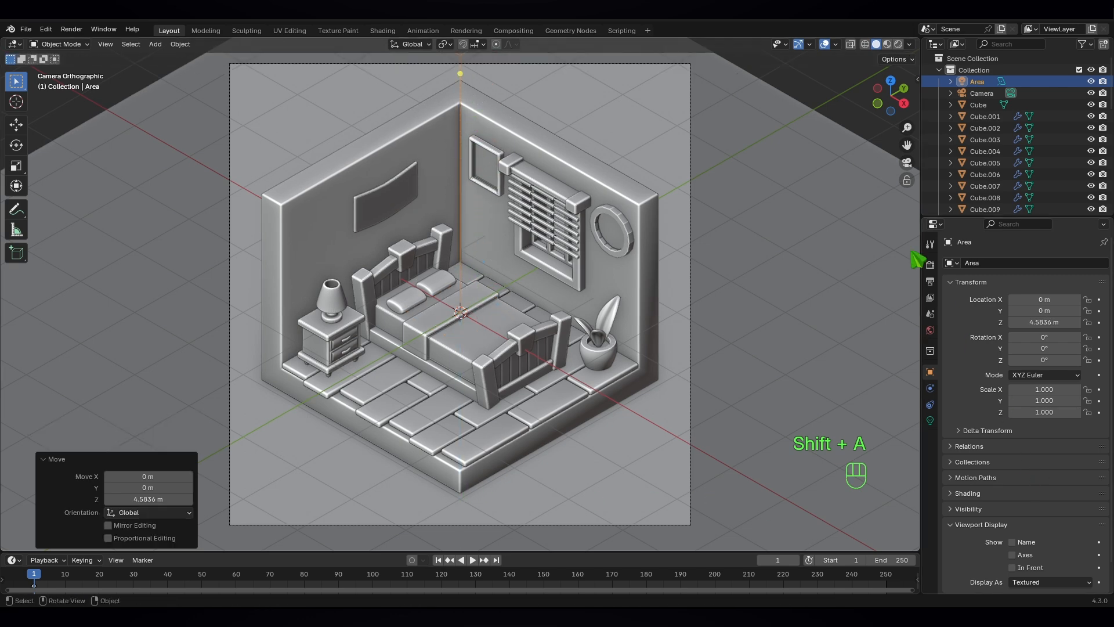
pyautogui.click(908, 163)
pyautogui.scroll(-5, 665, 324)
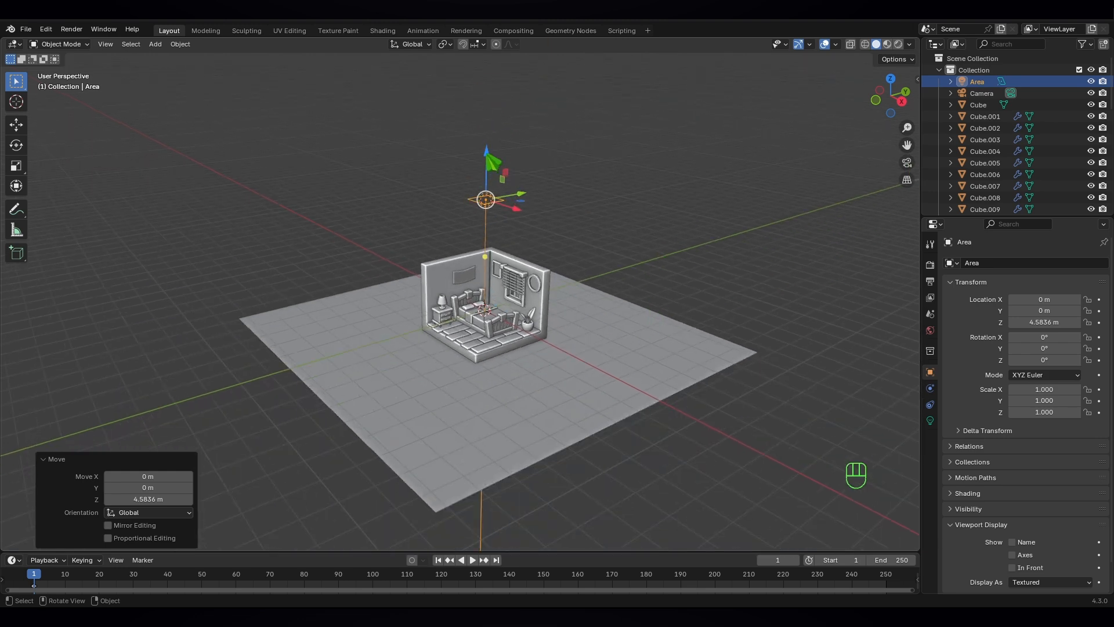
pyautogui.moveTo(493, 168); pyautogui.dragTo(493, 154)
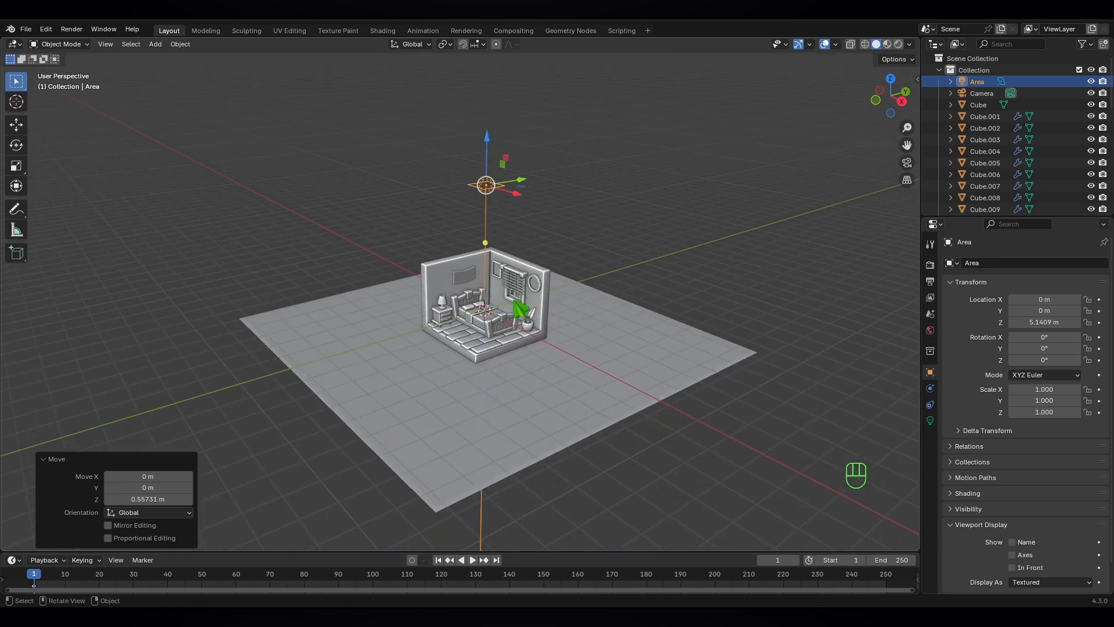
# Step: Enlarge the area light by a factor of about 4.56 and switch the viewport to rendered shading
pyautogui.scroll(2, 514, 301)
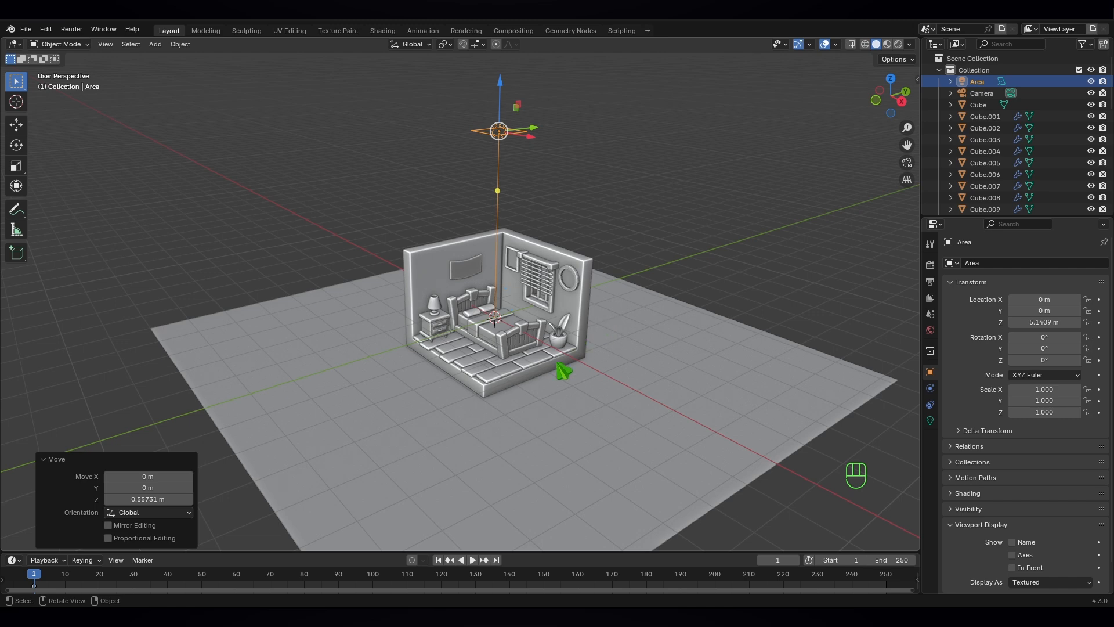
pyautogui.moveTo(563, 370); pyautogui.dragTo(565, 417, button='middle')
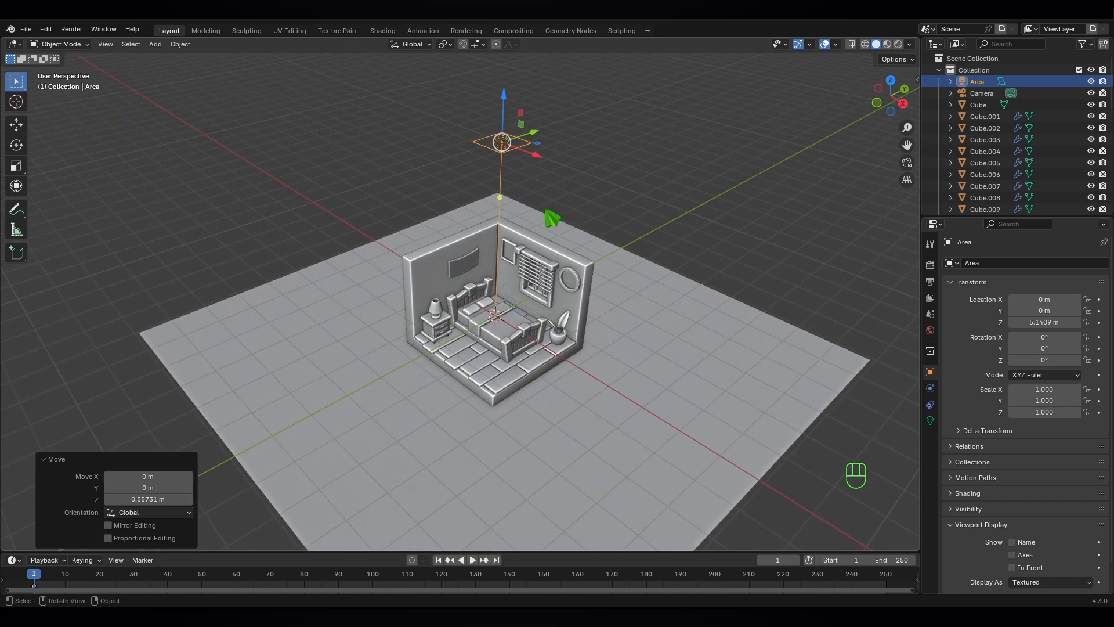
pyautogui.press('s')
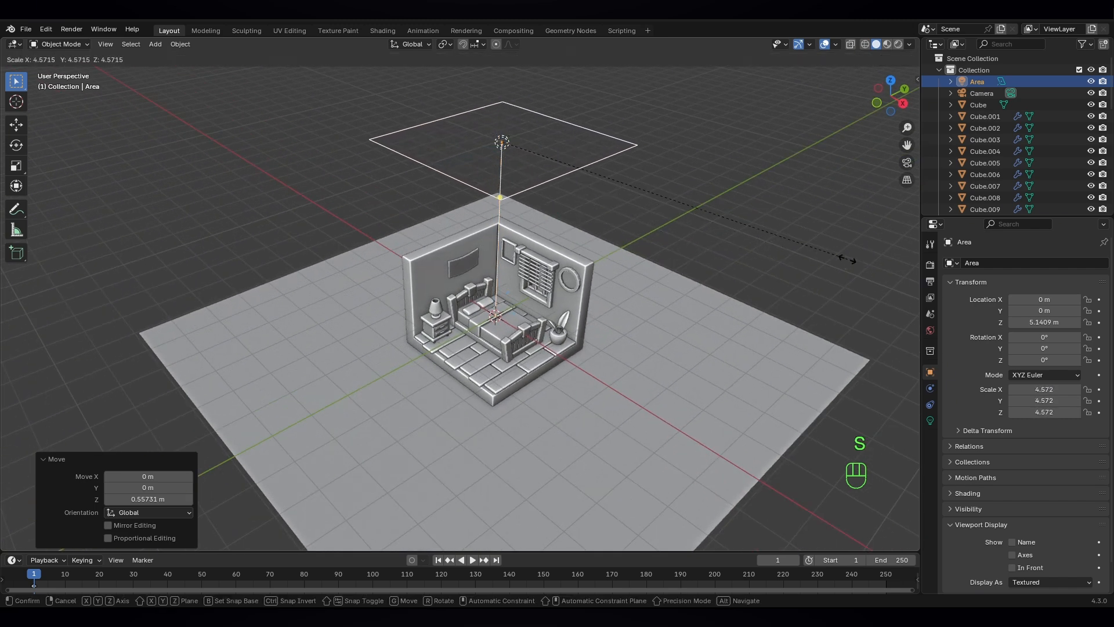
pyautogui.click(562, 274)
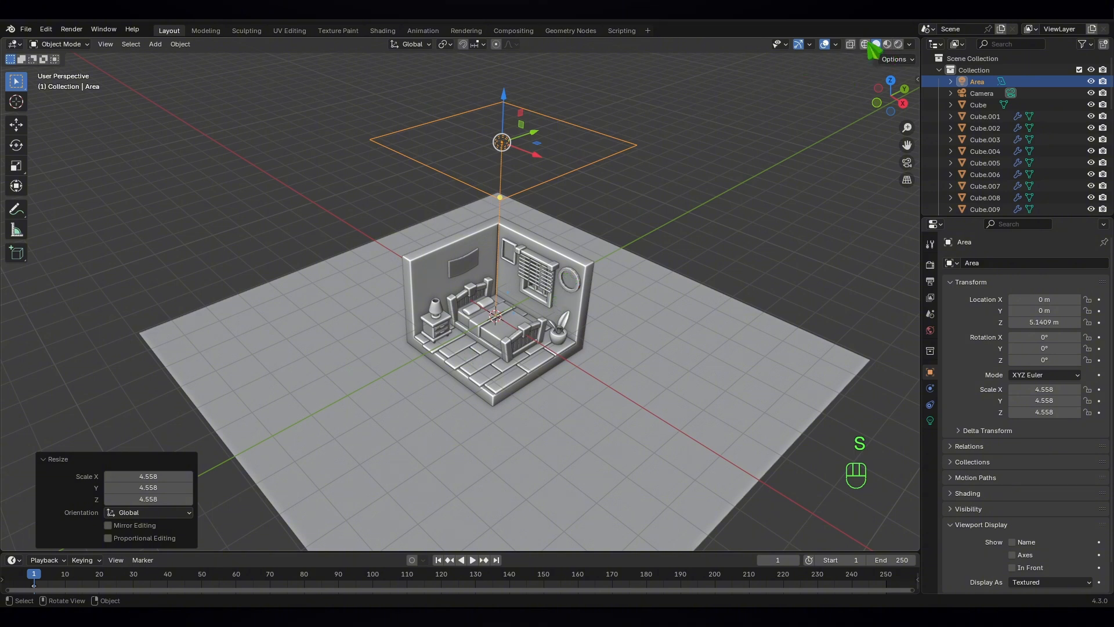
pyautogui.click(899, 44)
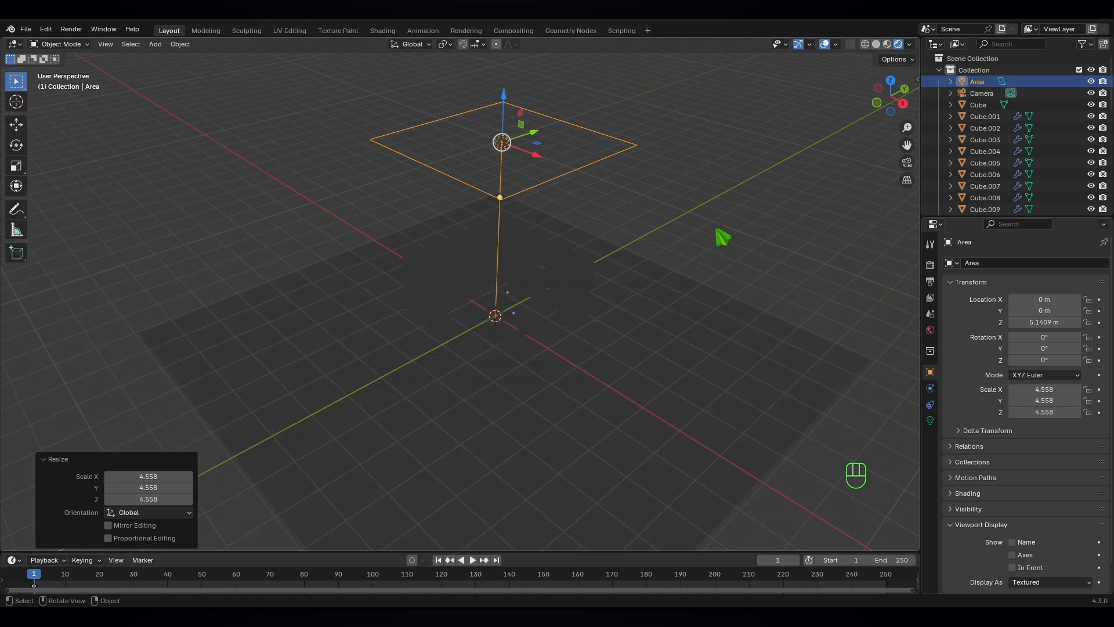
# Step: Set the render engine to Cycles and the render device to GPU Compute
pyautogui.click(930, 265)
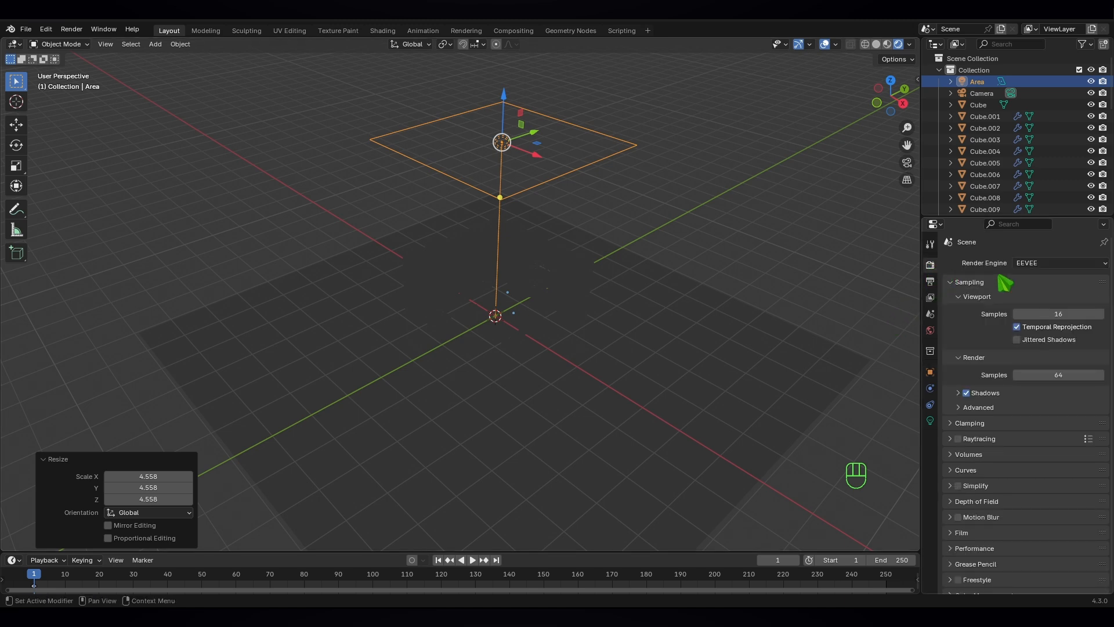
pyautogui.click(1054, 263)
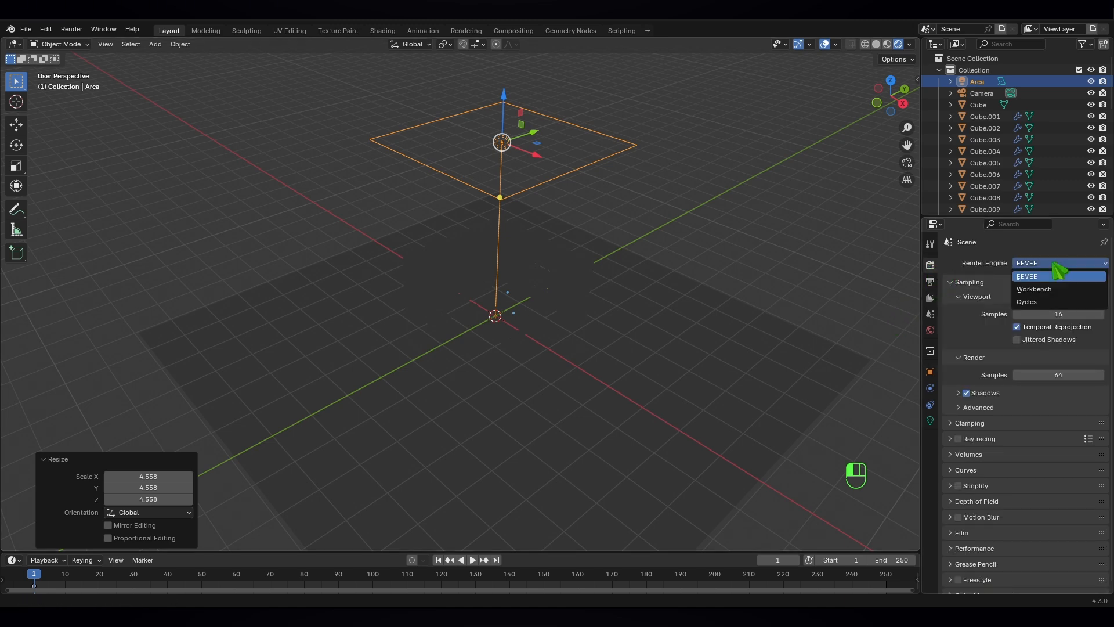
pyautogui.click(1036, 302)
pyautogui.click(1040, 293)
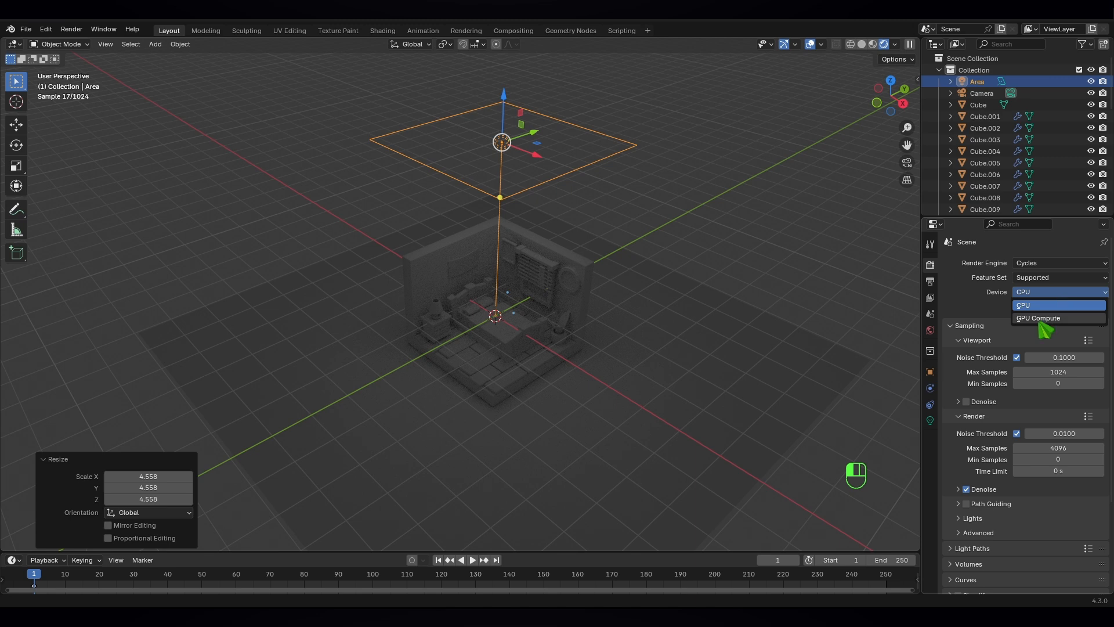
pyautogui.click(1040, 321)
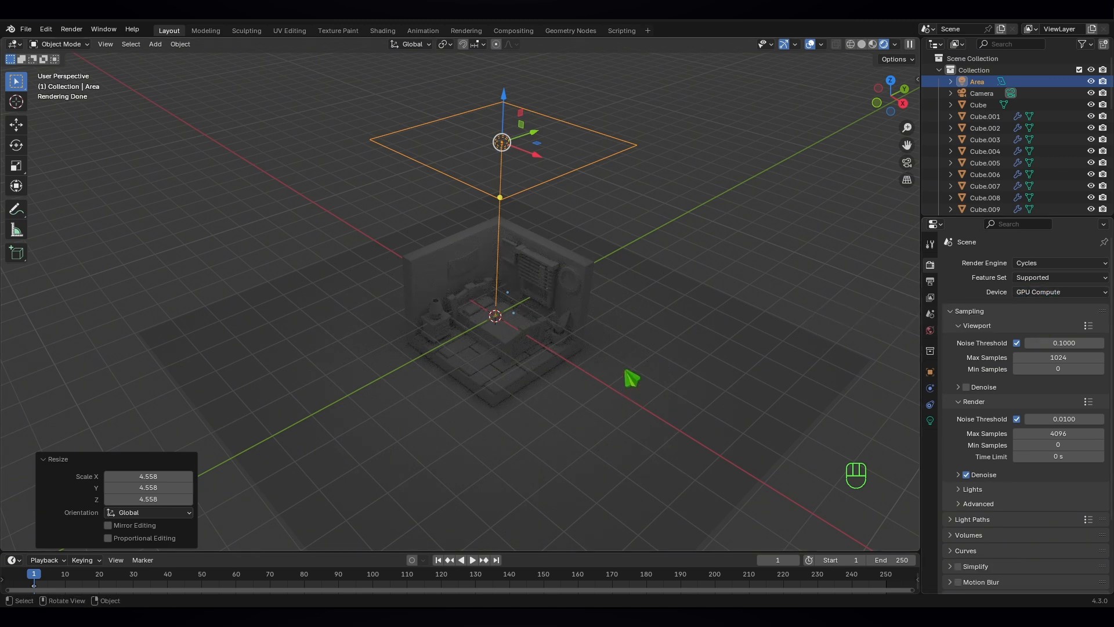
# Step: Set the area light's power to 1200 W
pyautogui.moveTo(631, 379); pyautogui.dragTo(582, 355, button='middle')
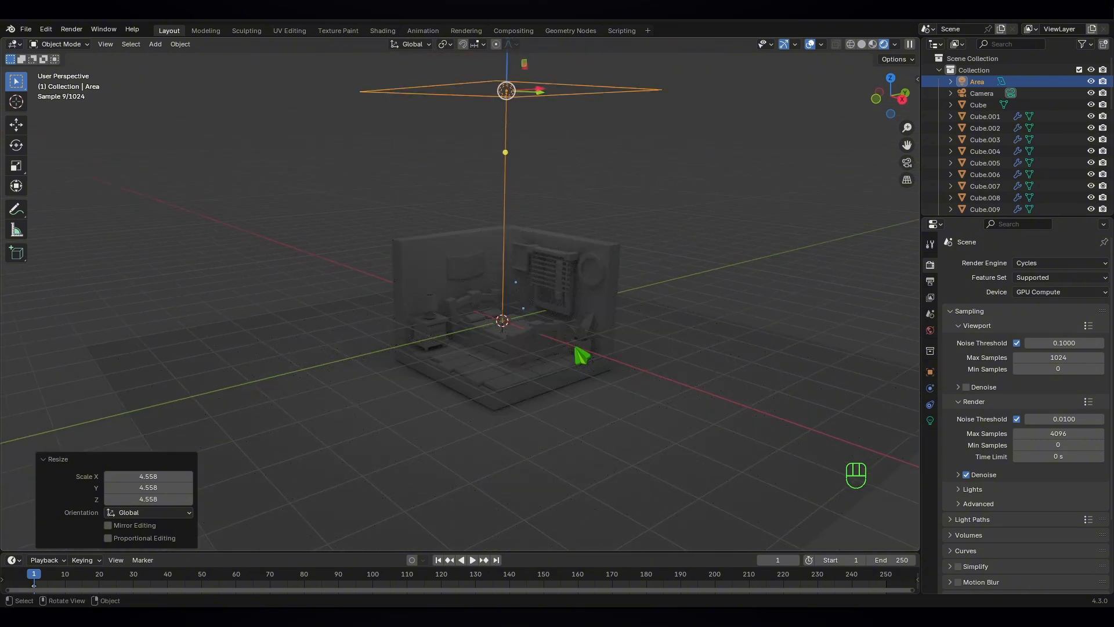
pyautogui.click(509, 92)
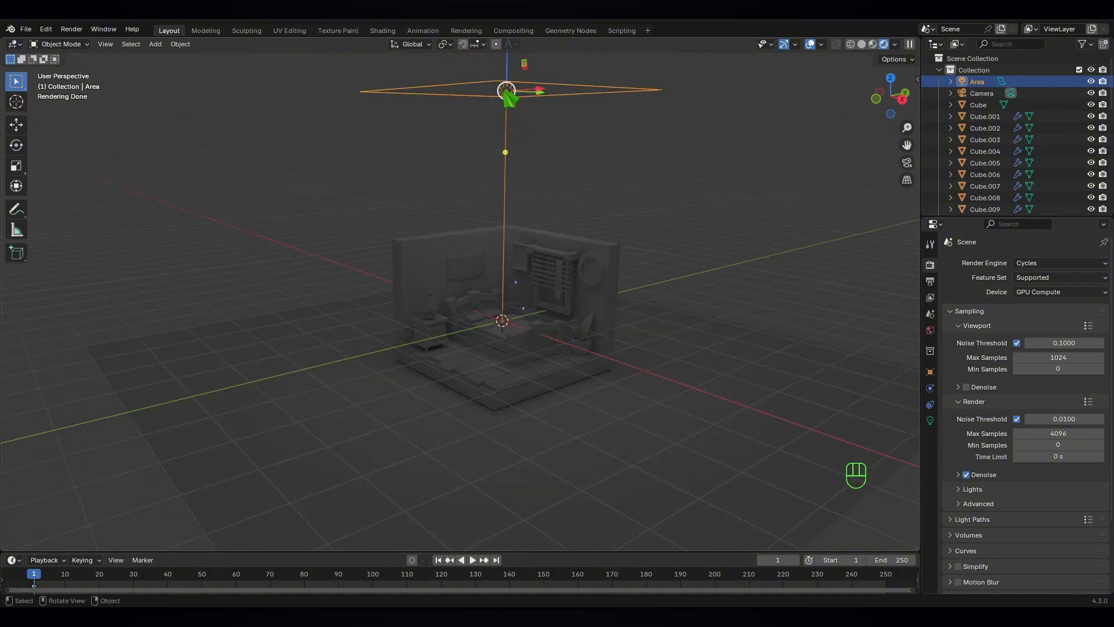
pyautogui.click(930, 421)
pyautogui.click(1041, 341)
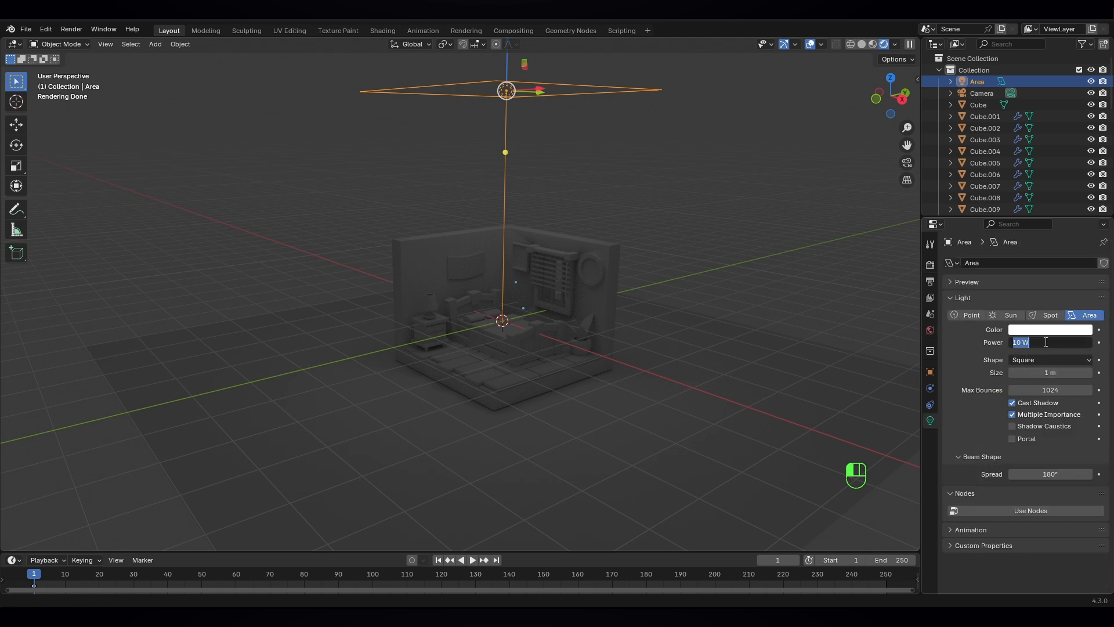
pyautogui.write('1200')
pyautogui.press('Return')
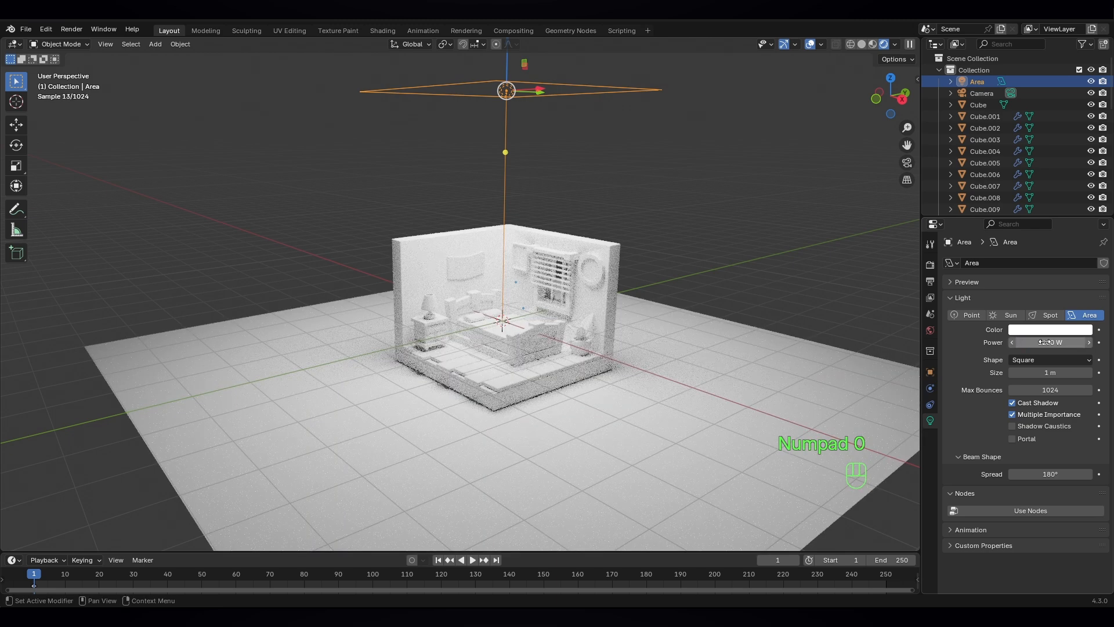
# Step: Raise the area light about 0.66 m, shift it about 1.26 m along X, and look through the camera
pyautogui.scroll(-3, 534, 411)
pyautogui.moveTo(534, 410); pyautogui.dragTo(537, 428, button='middle')
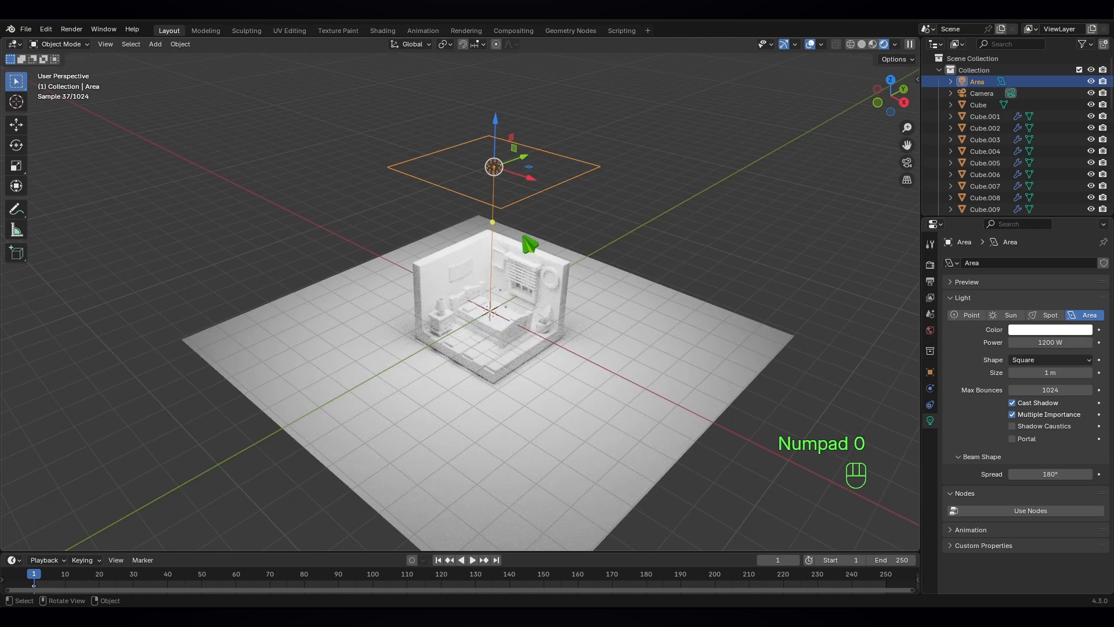
pyautogui.moveTo(497, 137); pyautogui.dragTo(497, 114)
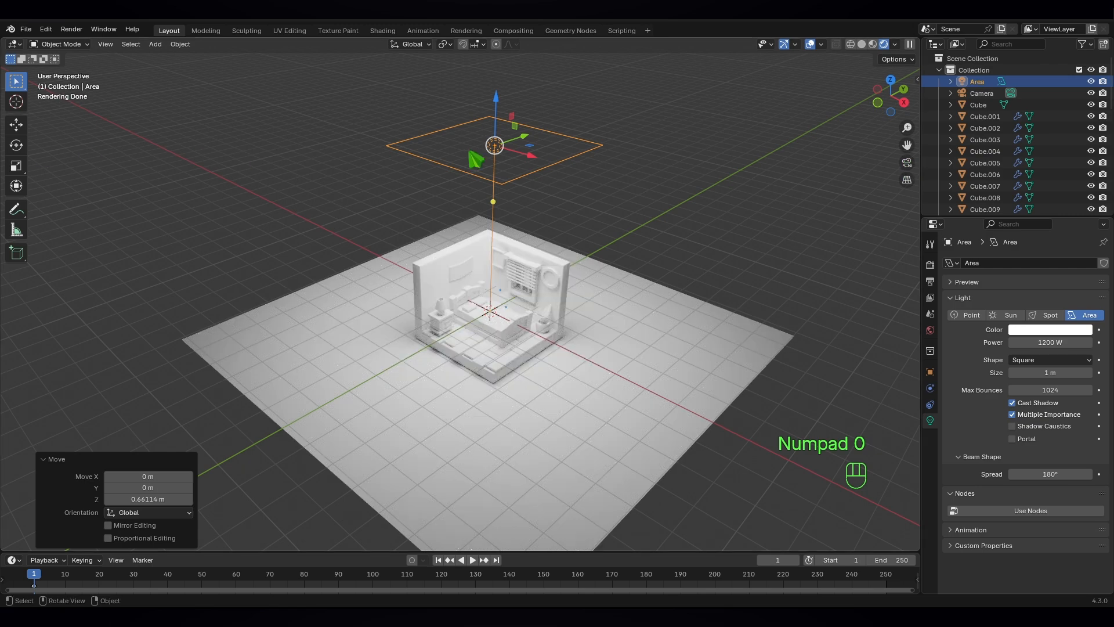
pyautogui.press('g')
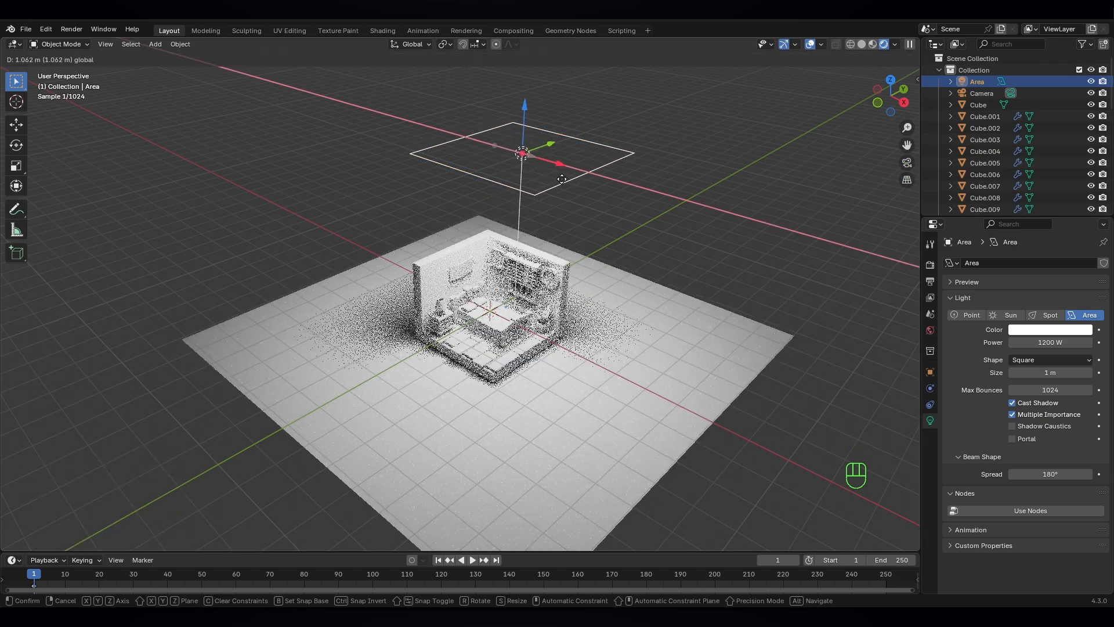
pyautogui.moveTo(561, 179); pyautogui.dragTo(568, 181)
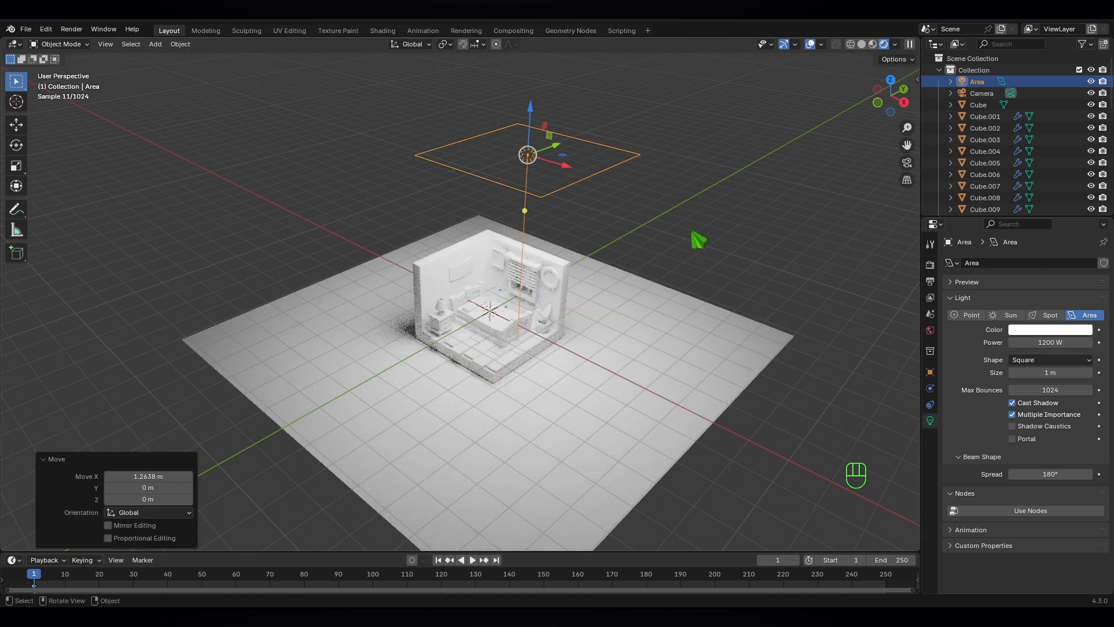
pyautogui.click(692, 229)
pyautogui.moveTo(571, 302); pyautogui.dragTo(571, 305, button='middle')
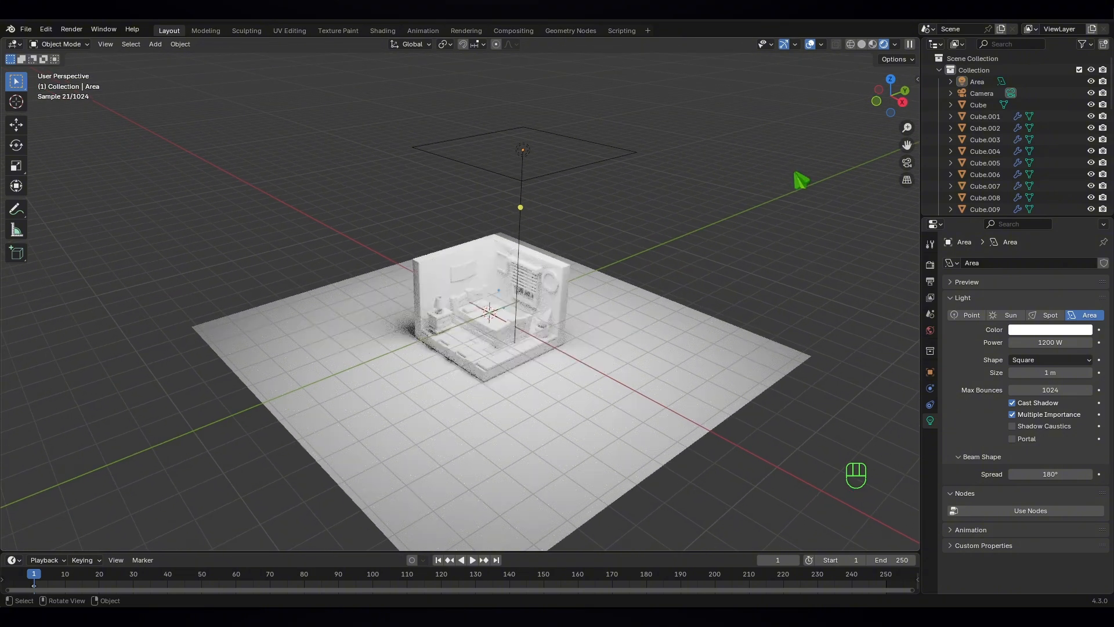
pyautogui.click(906, 164)
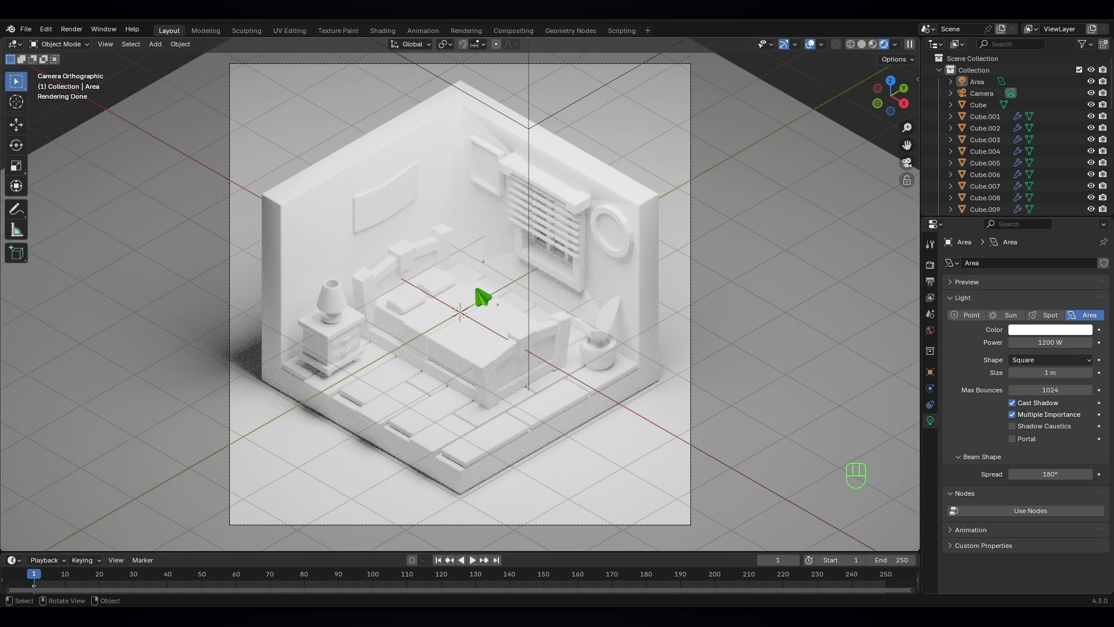
# Step: Add a spot light at the origin and raise it about 7.51 m
pyautogui.hotkey('shift', 'a')
pyautogui.moveTo(479, 290)
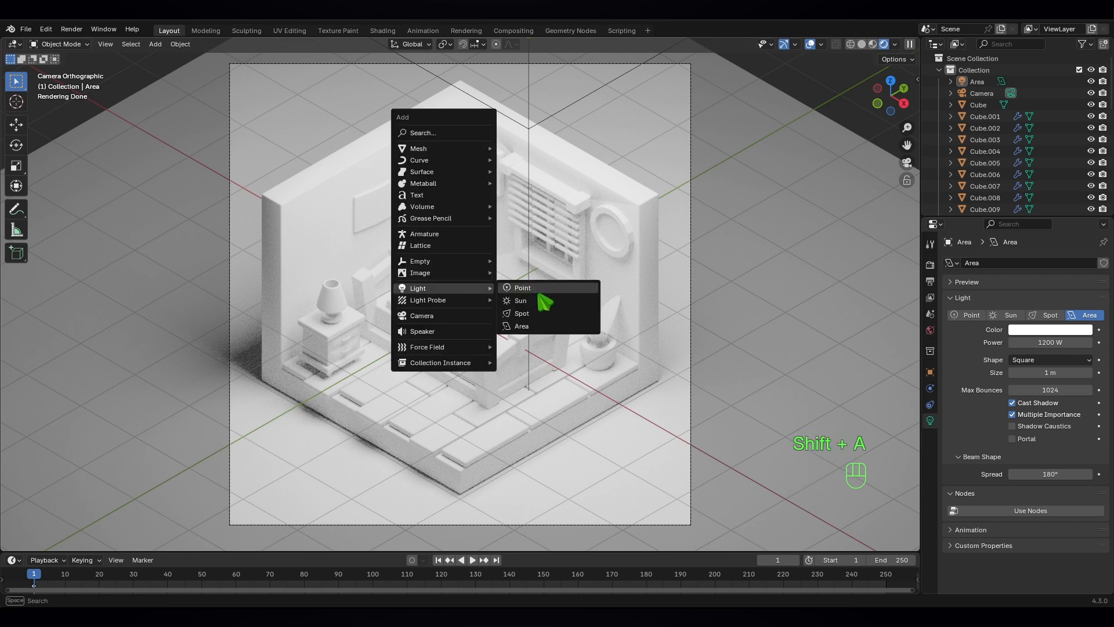
pyautogui.click(539, 314)
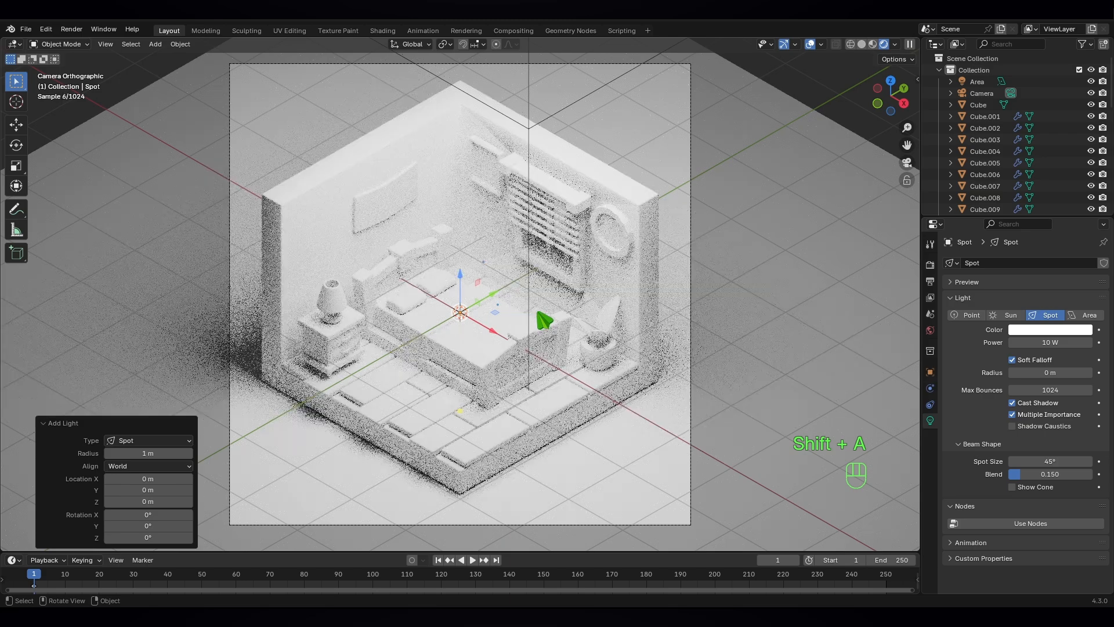
pyautogui.press('g')
pyautogui.press('z')
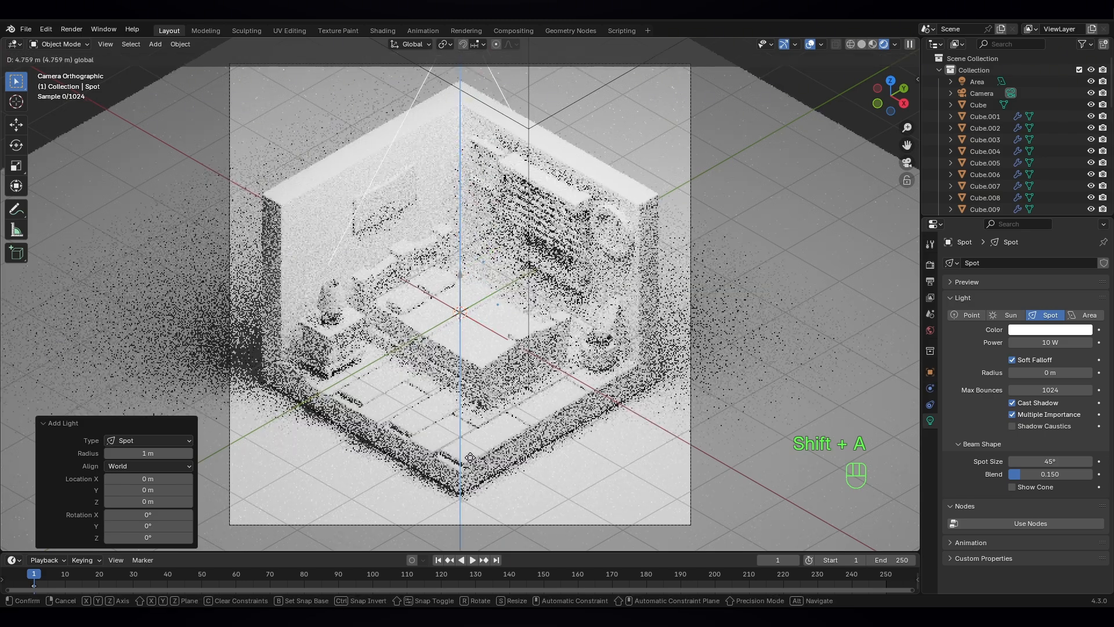
pyautogui.click(494, 265)
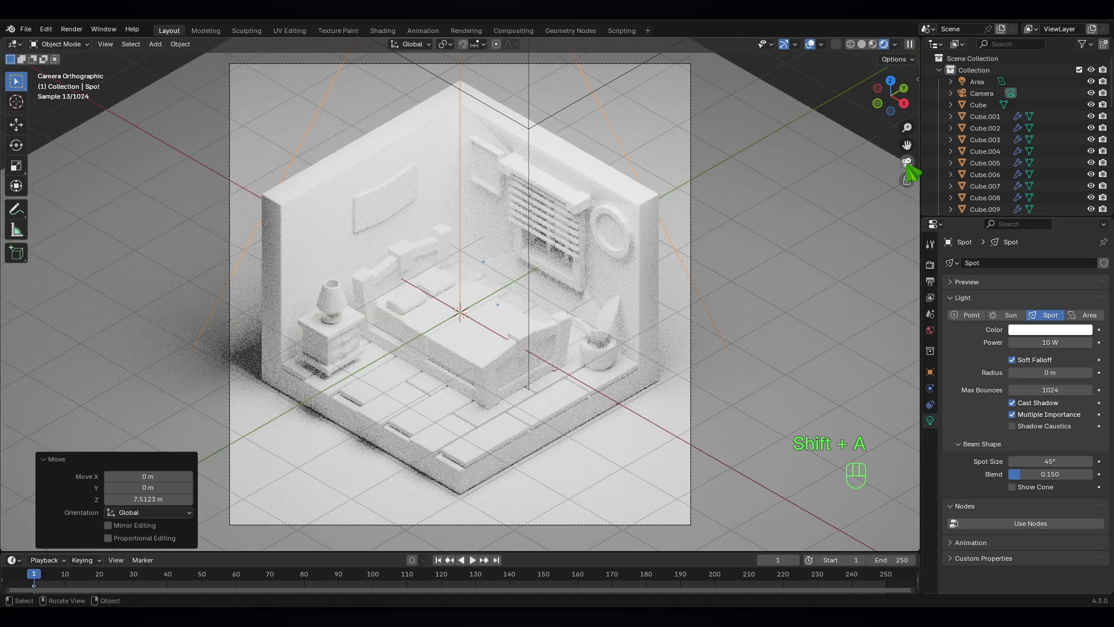
# Step: Leave the camera view, move the spot light about 5.35 m along Y, and lower it about 6.53 m
pyautogui.click(907, 162)
pyautogui.moveTo(813, 232); pyautogui.dragTo(507, 180, button='middle')
pyautogui.press('g')
pyautogui.click(587, 188)
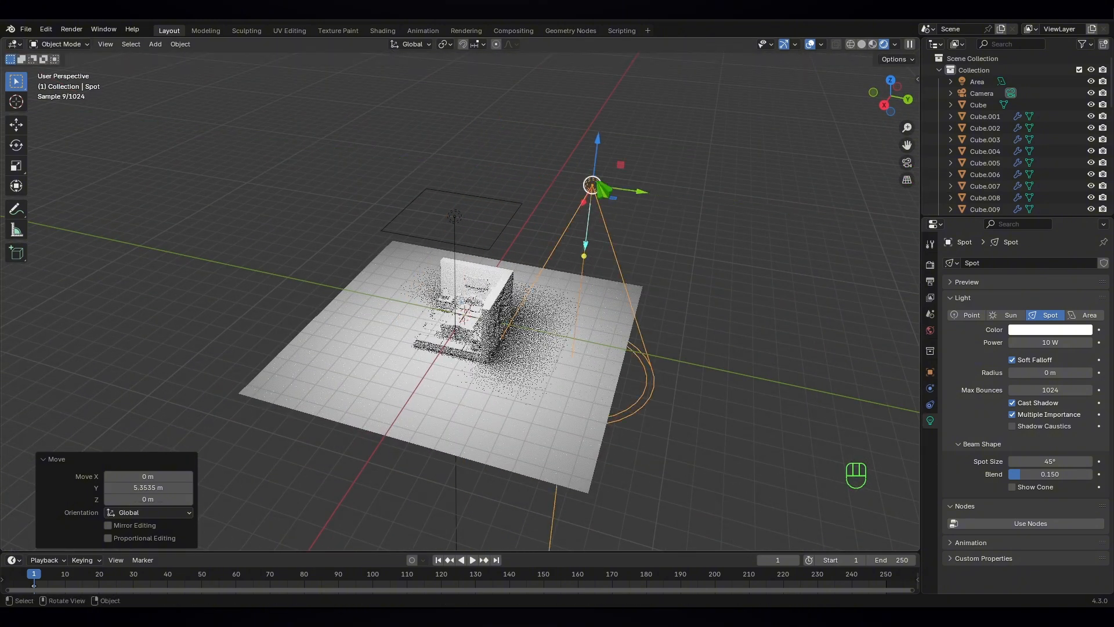
pyautogui.press('g')
pyautogui.press('z')
pyautogui.click(704, 435)
# Step: Rotate the spot light about -83° around X to face the room's window wall and raise it about 1.28 m
pyautogui.moveTo(704, 435); pyautogui.dragTo(754, 435, button='middle')
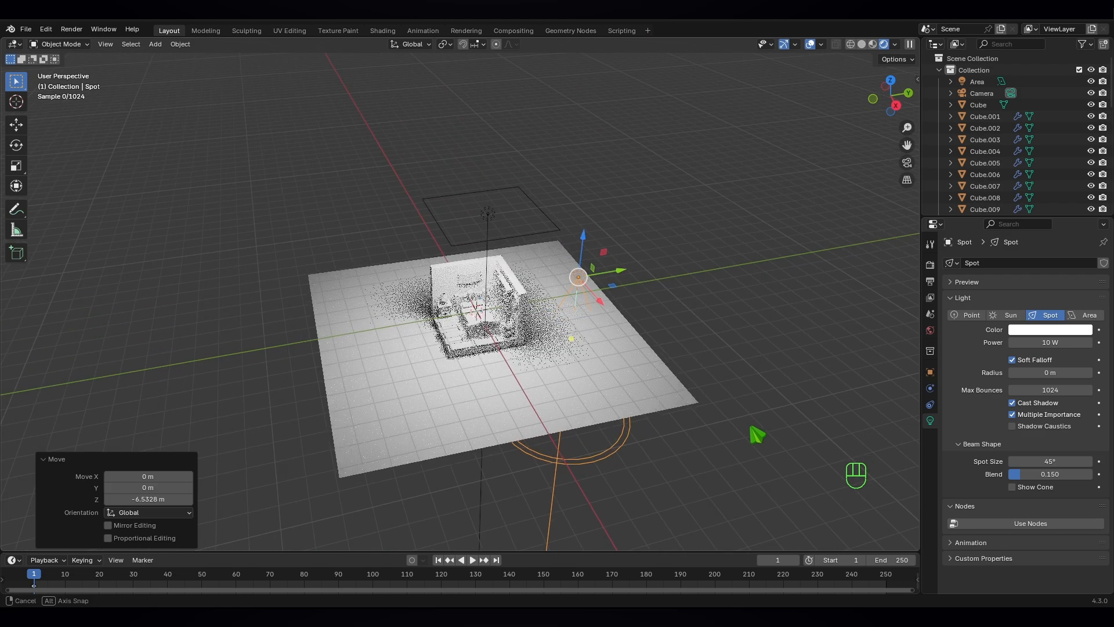
pyautogui.press('r')
pyautogui.press('x')
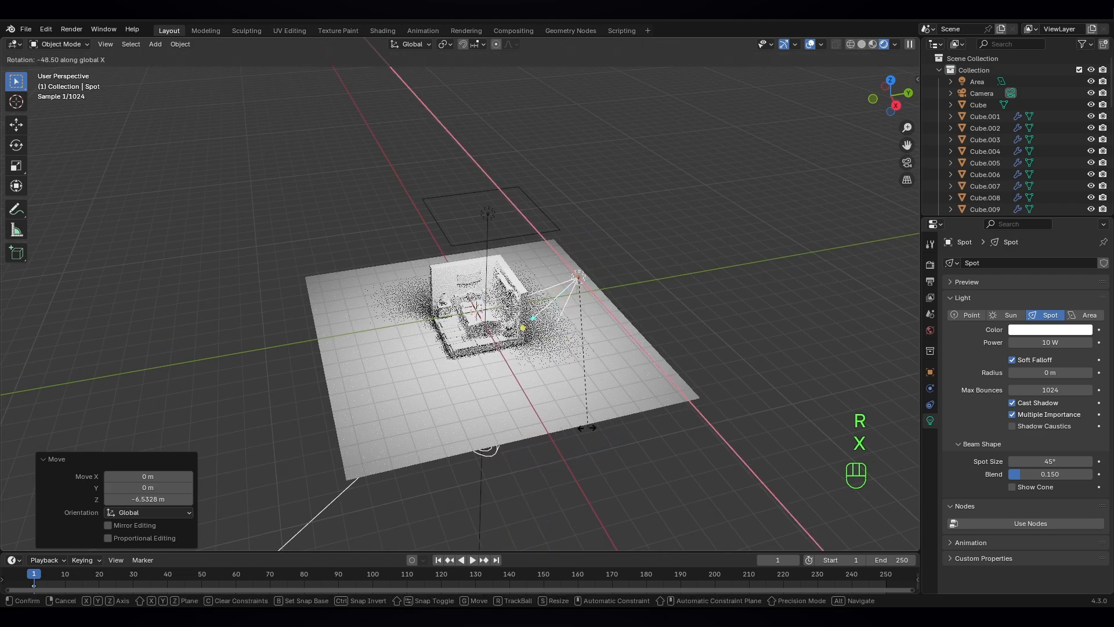
pyautogui.click(471, 443)
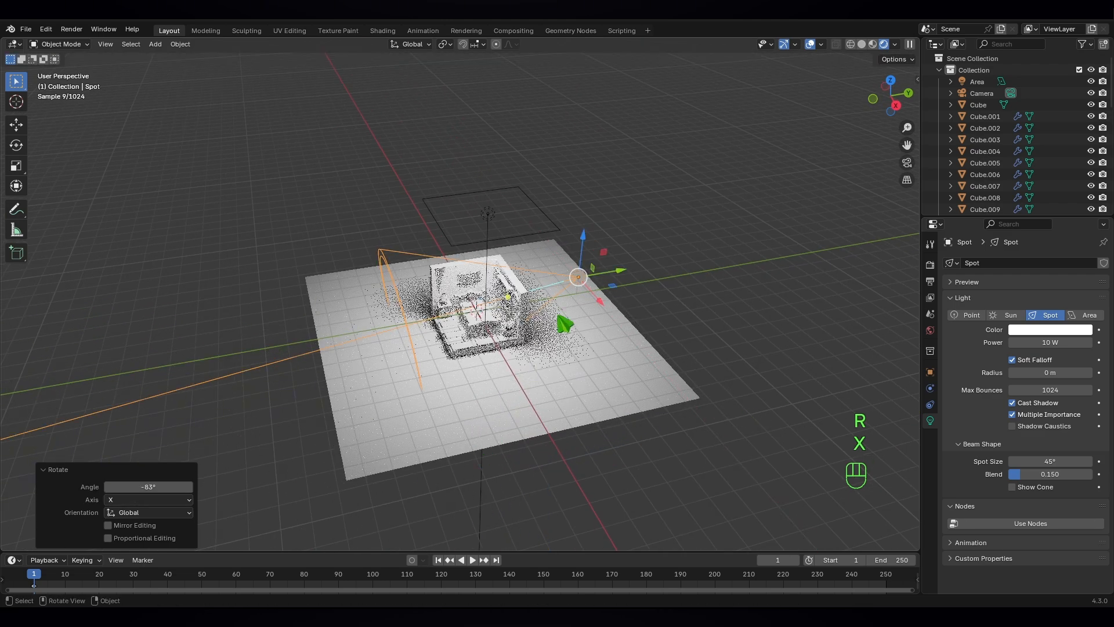
pyautogui.press('g')
pyautogui.press('z')
pyautogui.click(581, 206)
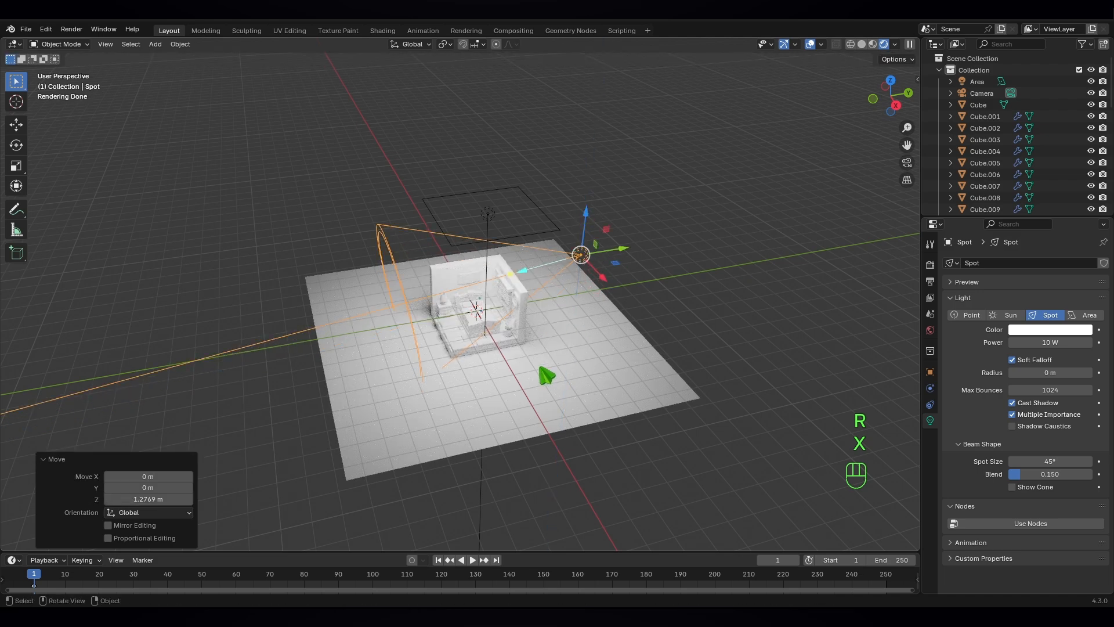
# Step: Tilt the spot light about 25° around X and look at the room through the camera
pyautogui.scroll(3, 540, 367)
pyautogui.moveTo(540, 367); pyautogui.dragTo(637, 316, button='middle')
pyautogui.press('r')
pyautogui.press('x')
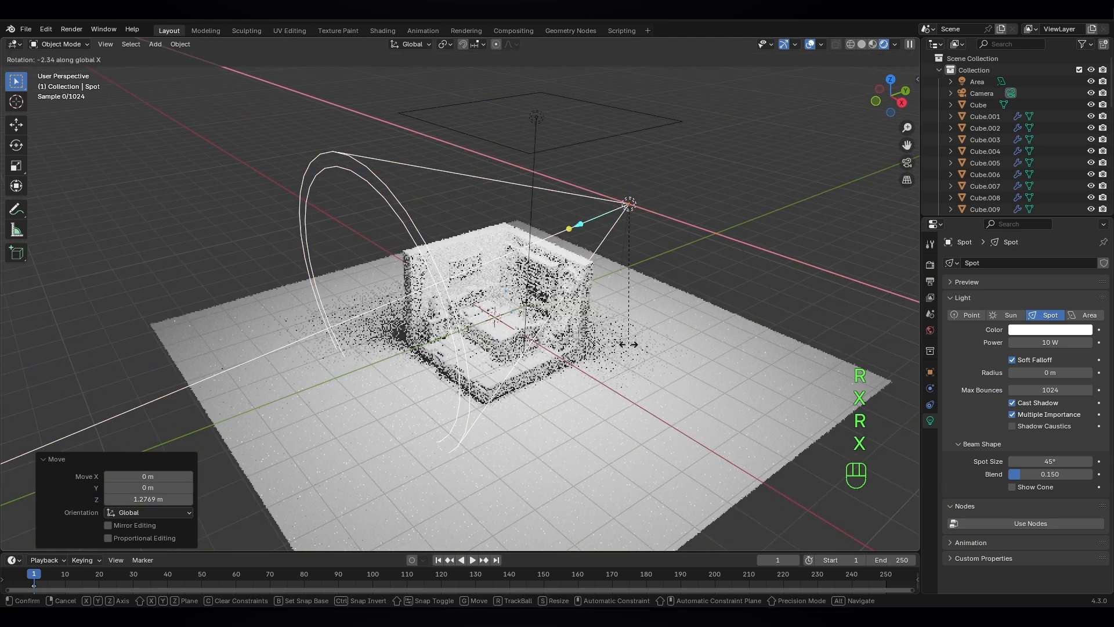
pyautogui.click(716, 371)
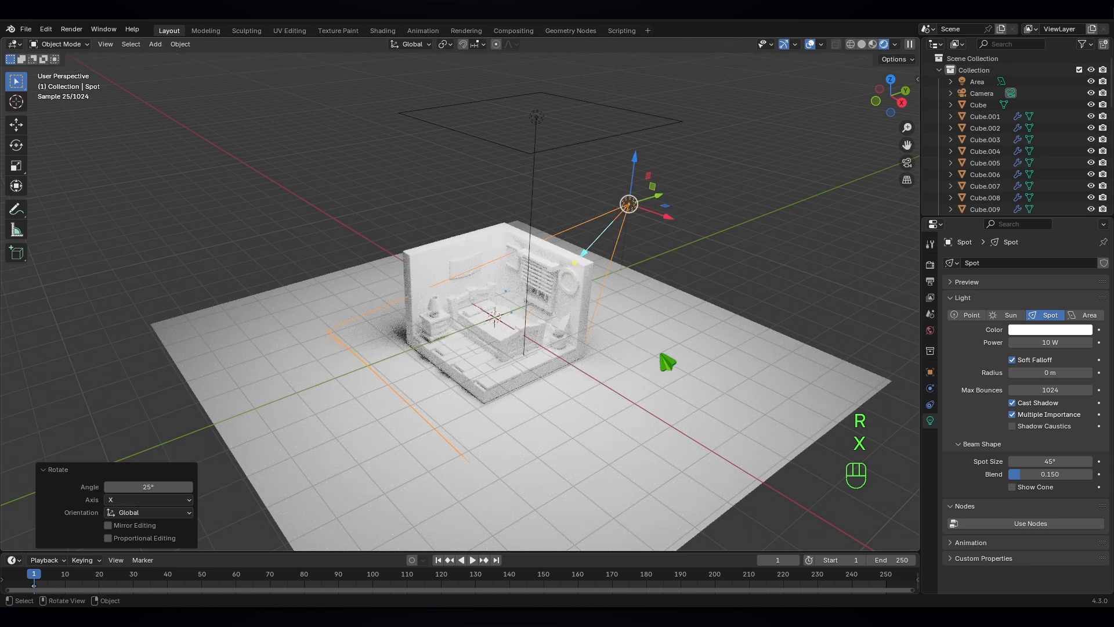
pyautogui.click(907, 163)
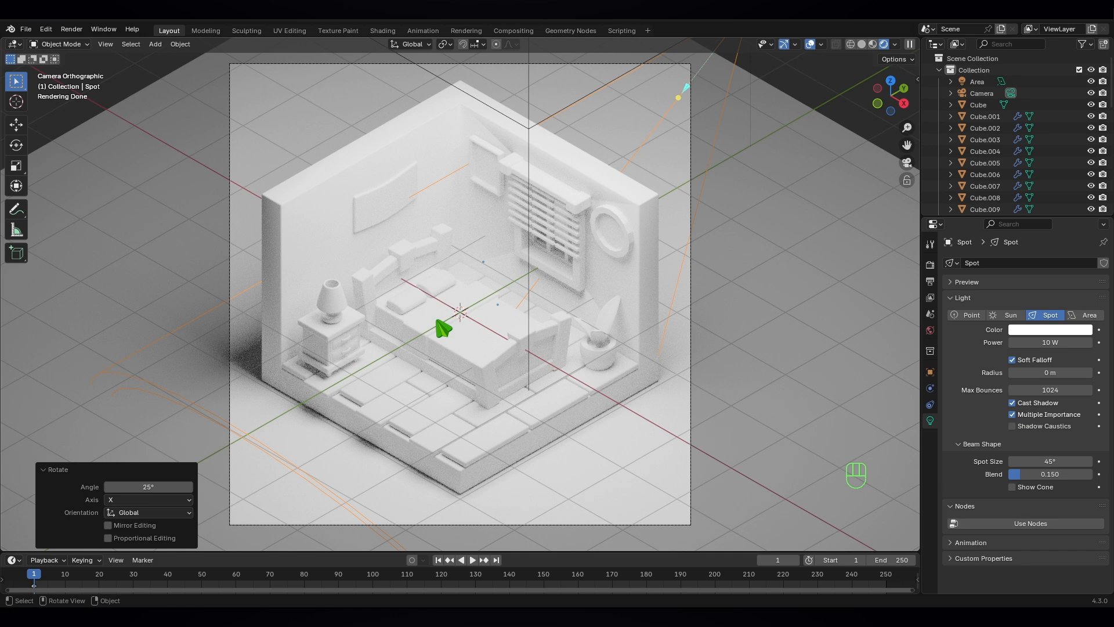
# Step: Give the ground plane a new material with a near-black navy base color
pyautogui.click(776, 376)
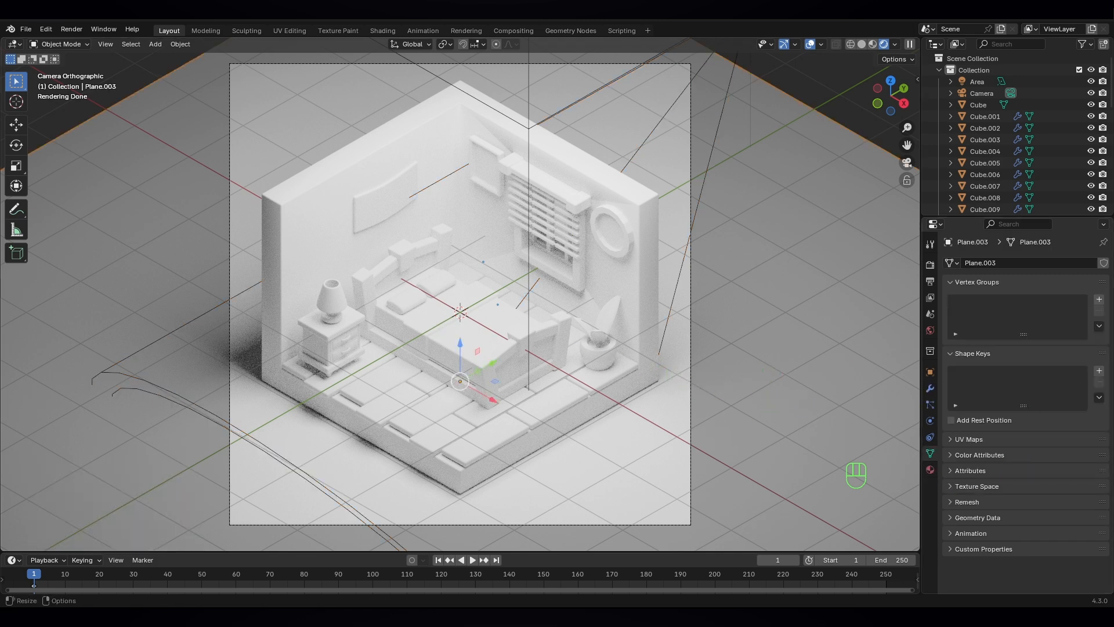
pyautogui.click(930, 469)
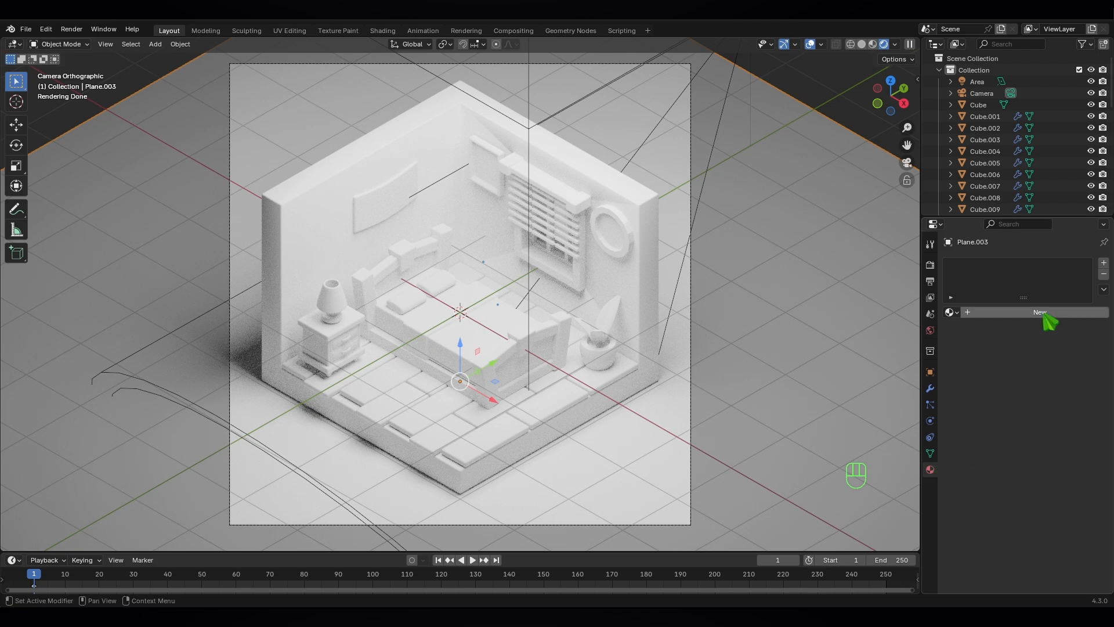
pyautogui.click(1044, 313)
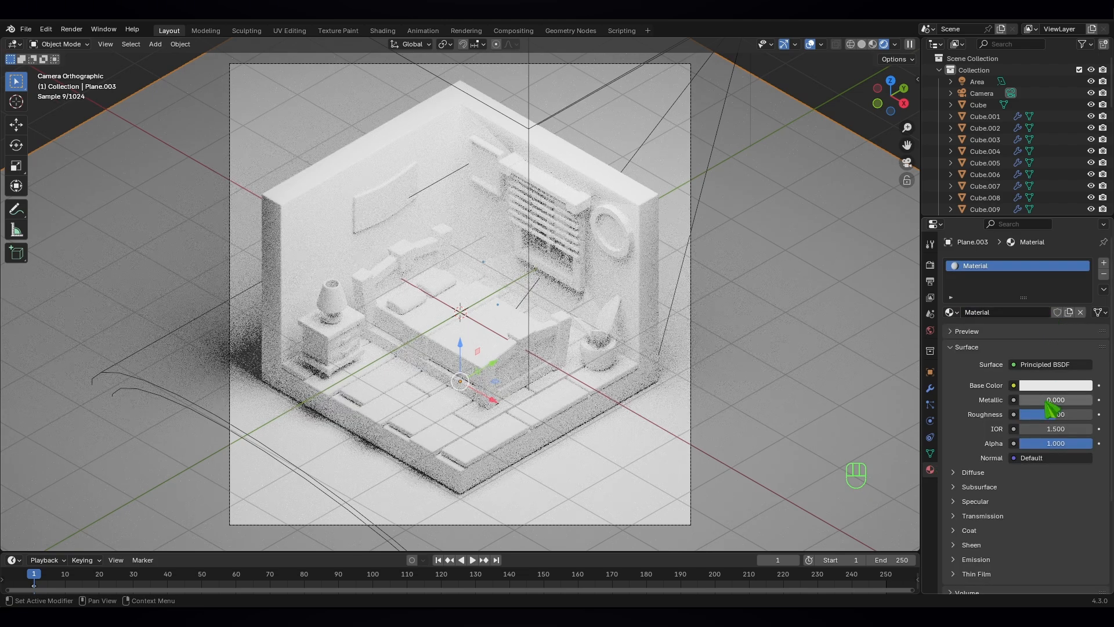
pyautogui.click(1052, 386)
pyautogui.moveTo(1036, 245)
pyautogui.mouseDown()
pyautogui.moveTo(1022, 249)
pyautogui.moveTo(1050, 226)
pyautogui.moveTo(1083, 256)
pyautogui.moveTo(1083, 278)
pyautogui.mouseUp()
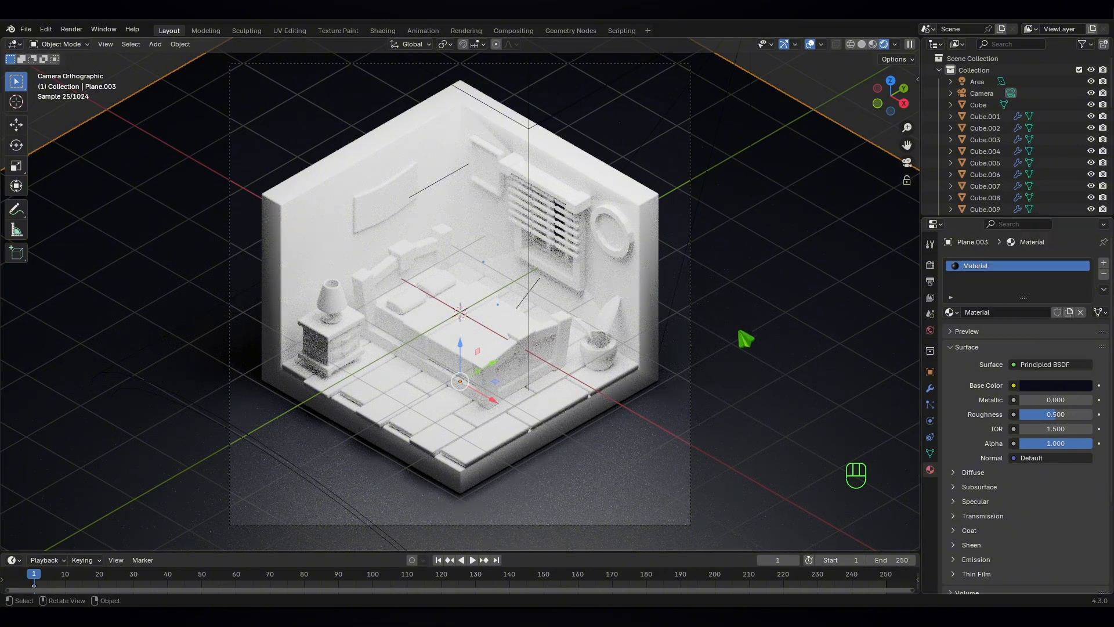
# Step: Give the room's wall and base shell a new material with a dark desaturated blue base color
pyautogui.click(644, 285)
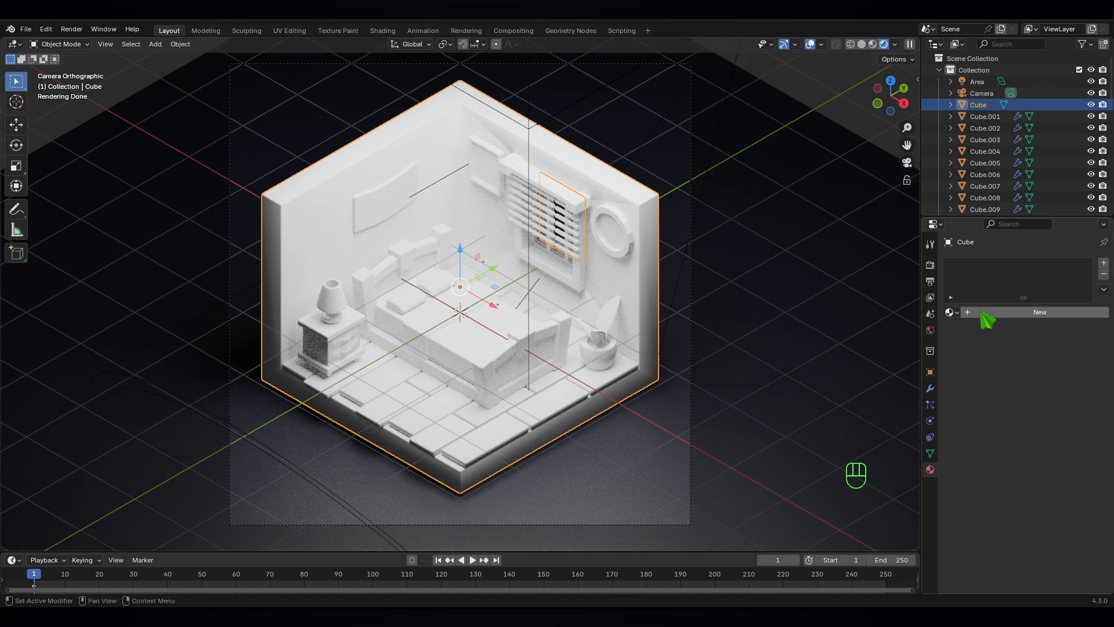
pyautogui.click(1026, 316)
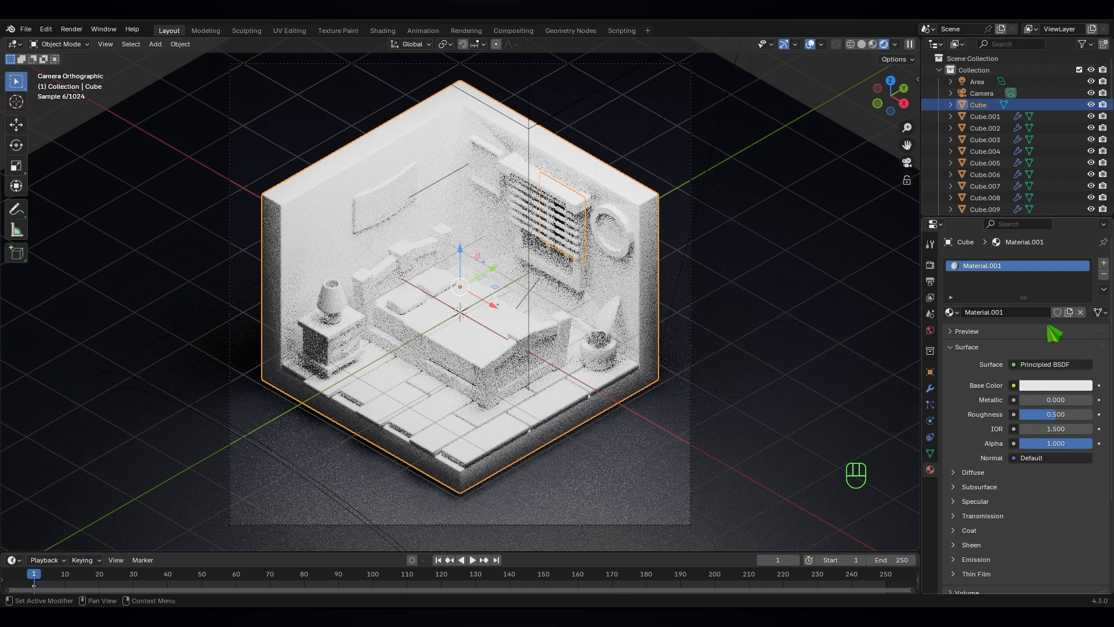
pyautogui.click(1064, 386)
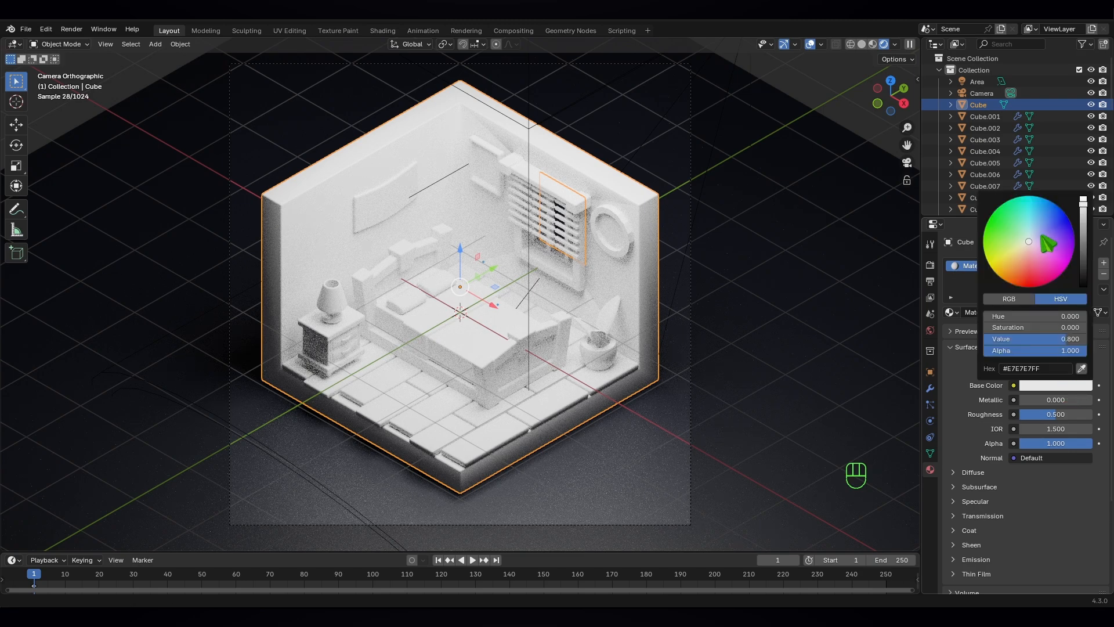
pyautogui.moveTo(1030, 243)
pyautogui.mouseDown()
pyautogui.moveTo(1038, 223)
pyautogui.moveTo(1082, 219)
pyautogui.moveTo(1083, 259)
pyautogui.mouseUp()
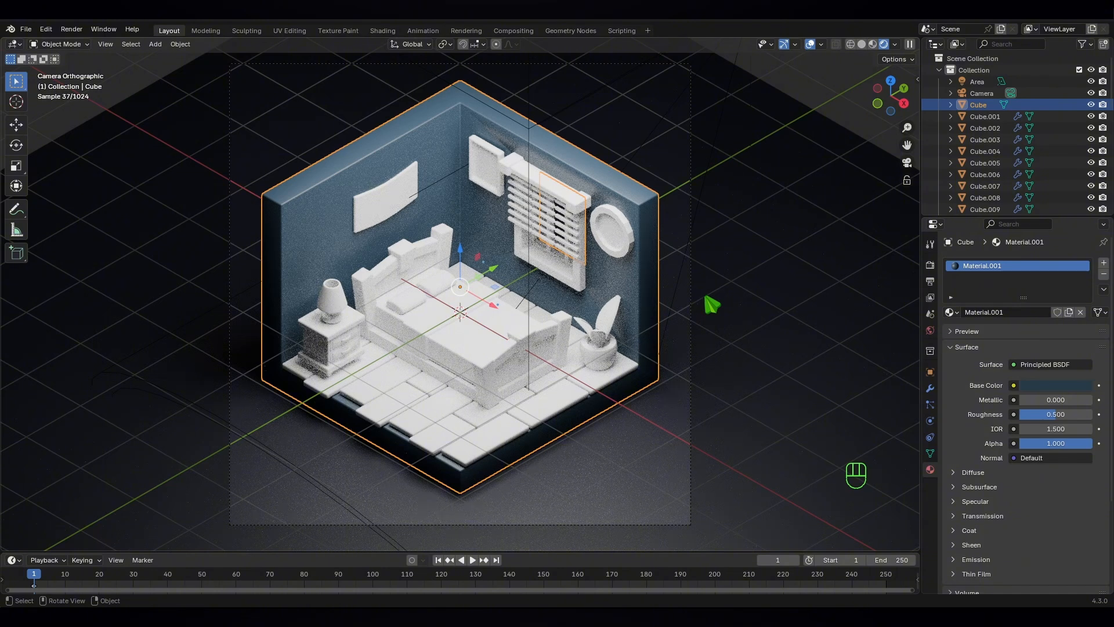
# Step: Set the Cycles max samples to 128 for both the viewport and the final render
pyautogui.click(930, 265)
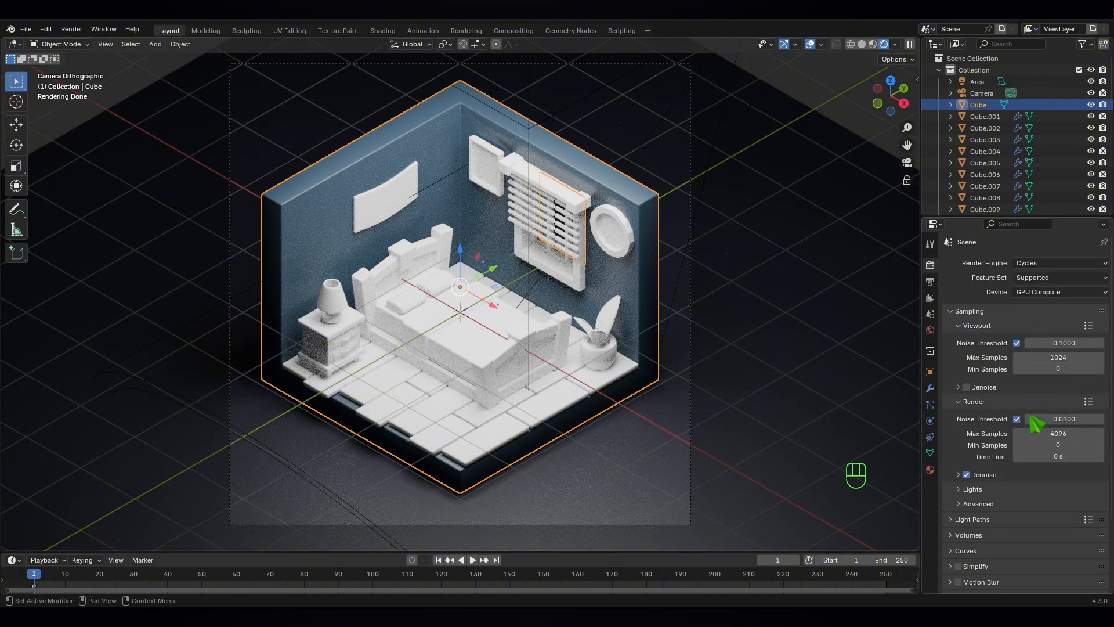
pyautogui.click(1061, 355)
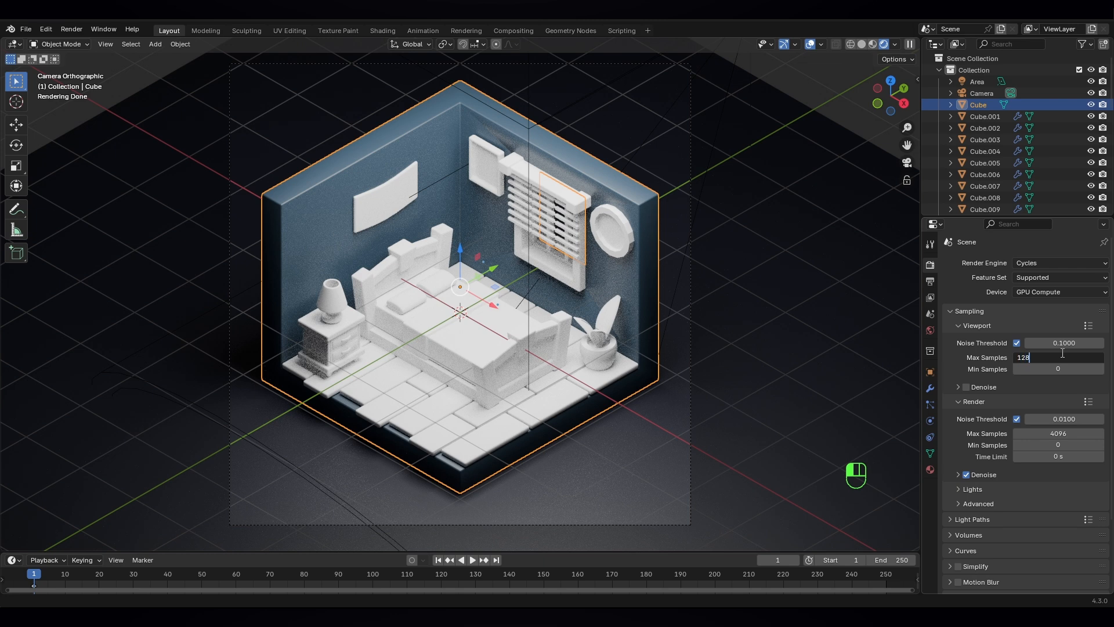
pyautogui.press('Return')
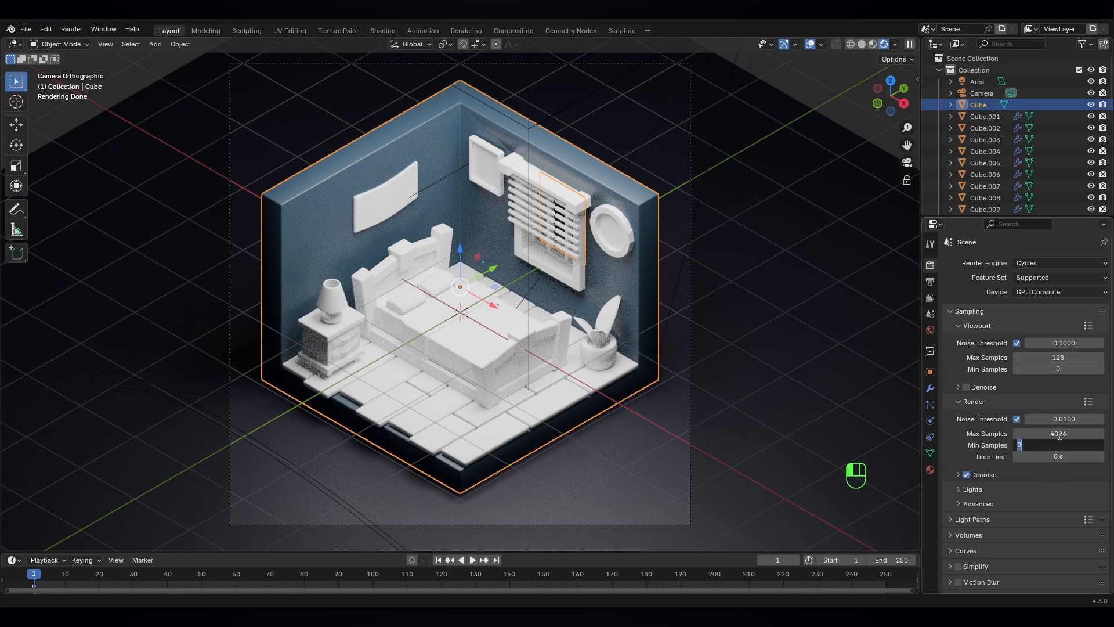
pyautogui.click(1060, 434)
pyautogui.write('128')
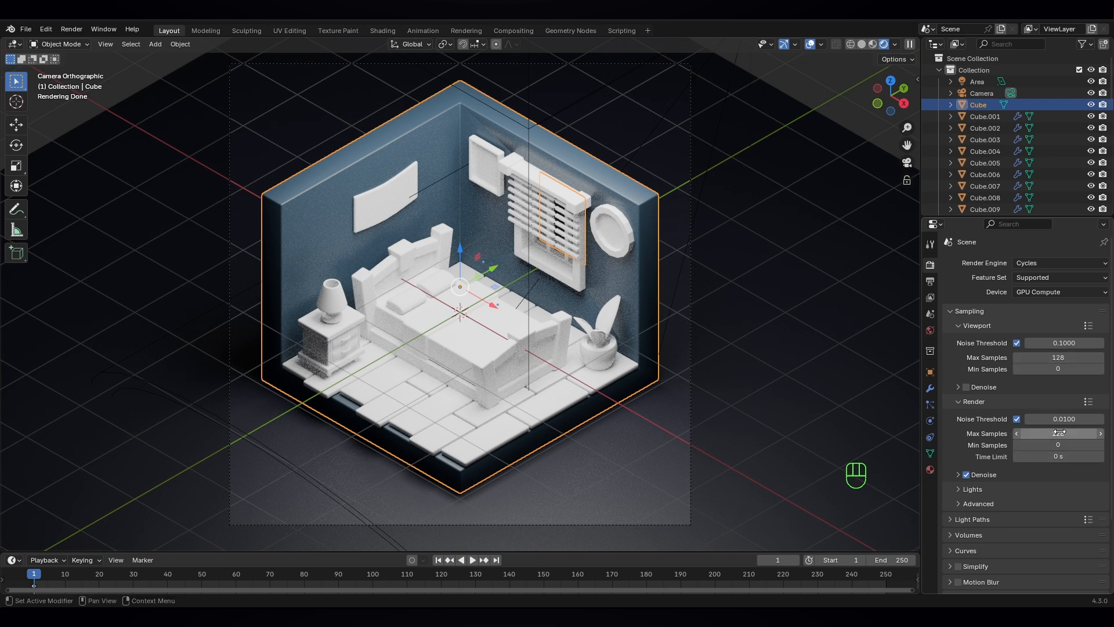
pyautogui.press('Return')
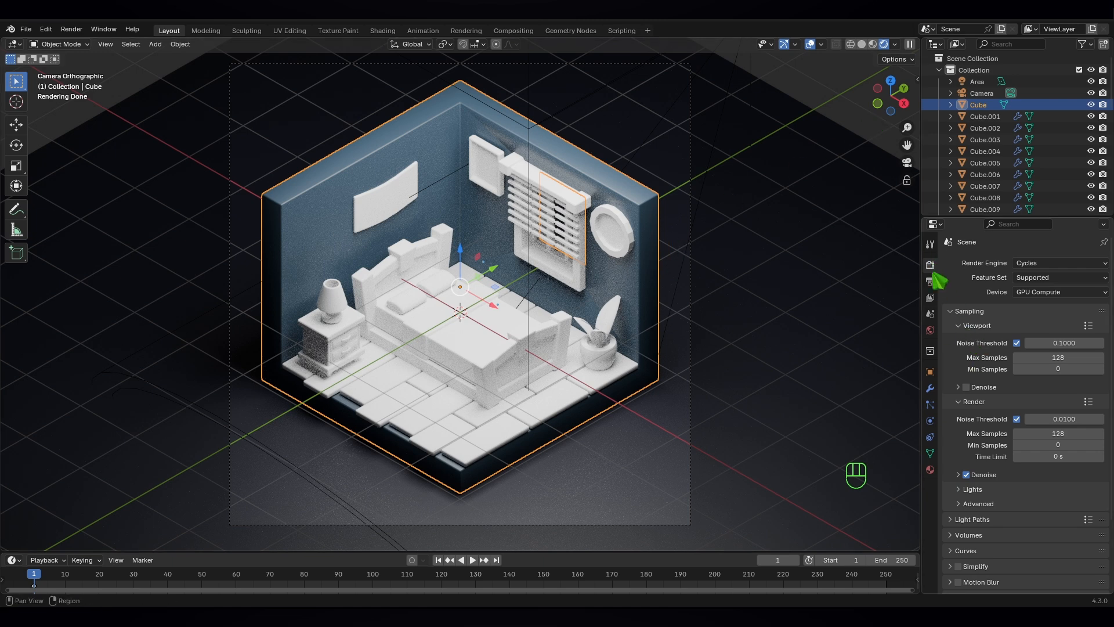
# Step: Give the floor planks a new material with an orange base color, roughness 0.280 and metallic 0.181
pyautogui.click(929, 470)
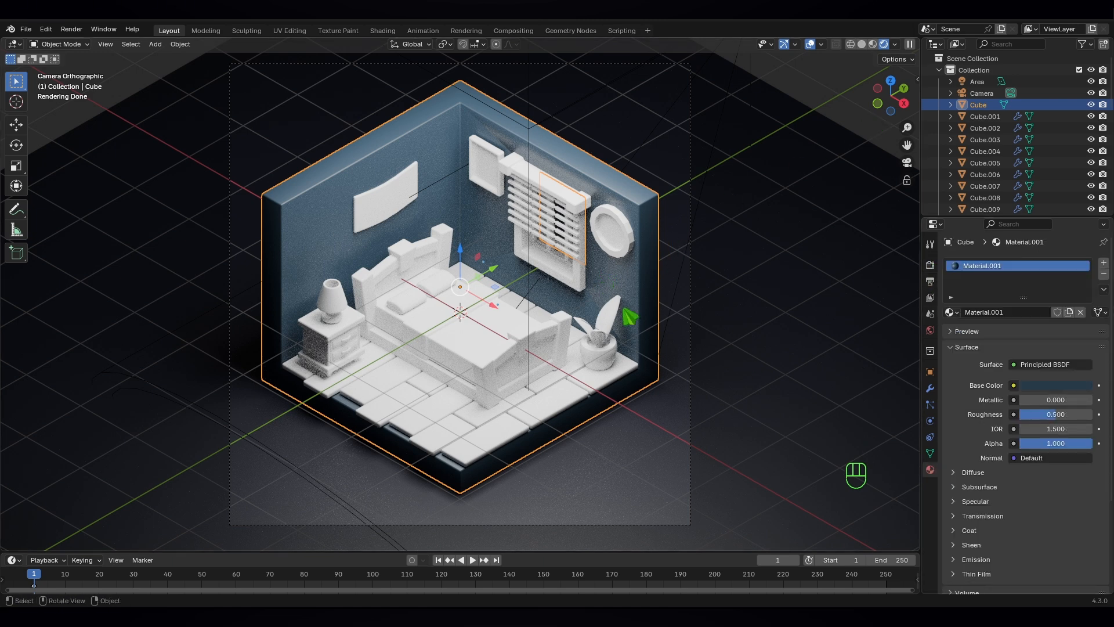
pyautogui.click(501, 426)
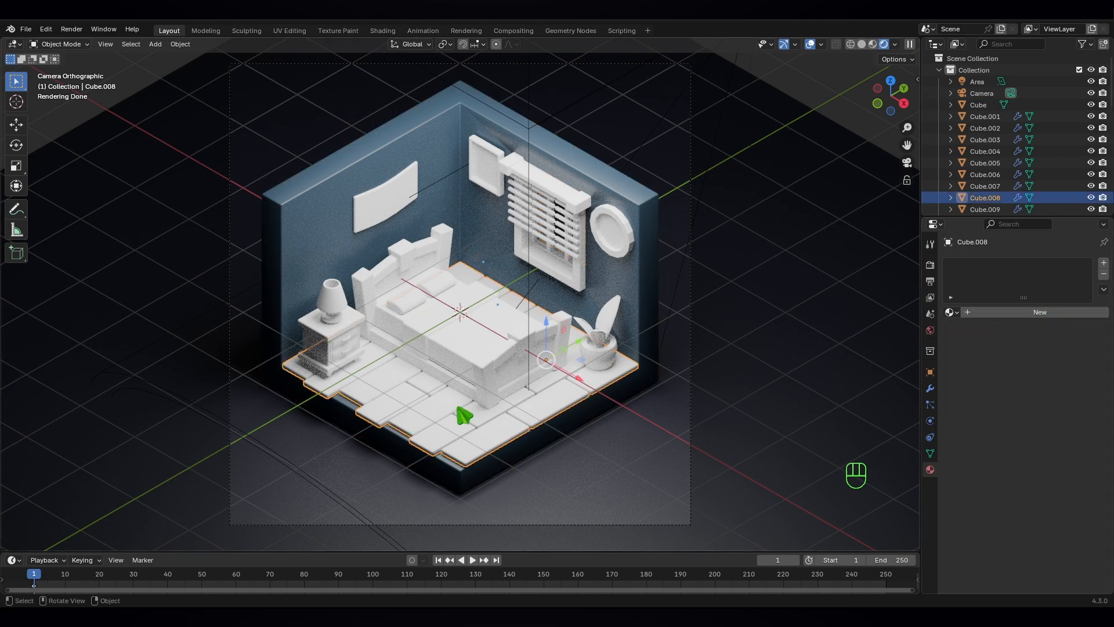
pyautogui.click(1065, 313)
pyautogui.click(1063, 386)
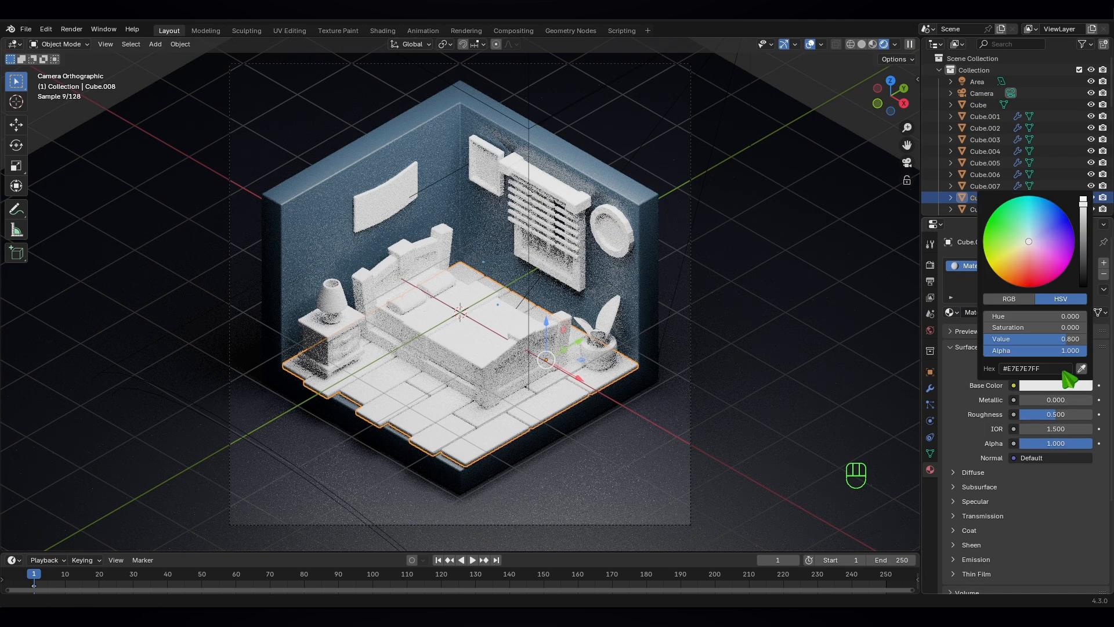
pyautogui.moveTo(1029, 242); pyautogui.dragTo(1013, 272)
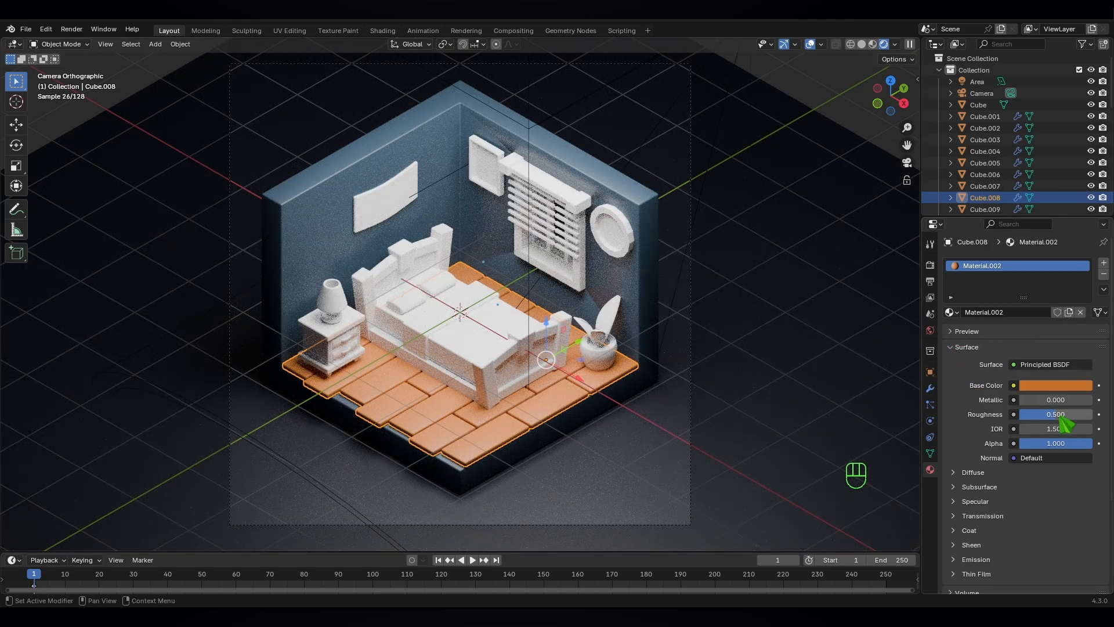
pyautogui.moveTo(1062, 417); pyautogui.dragTo(1045, 402)
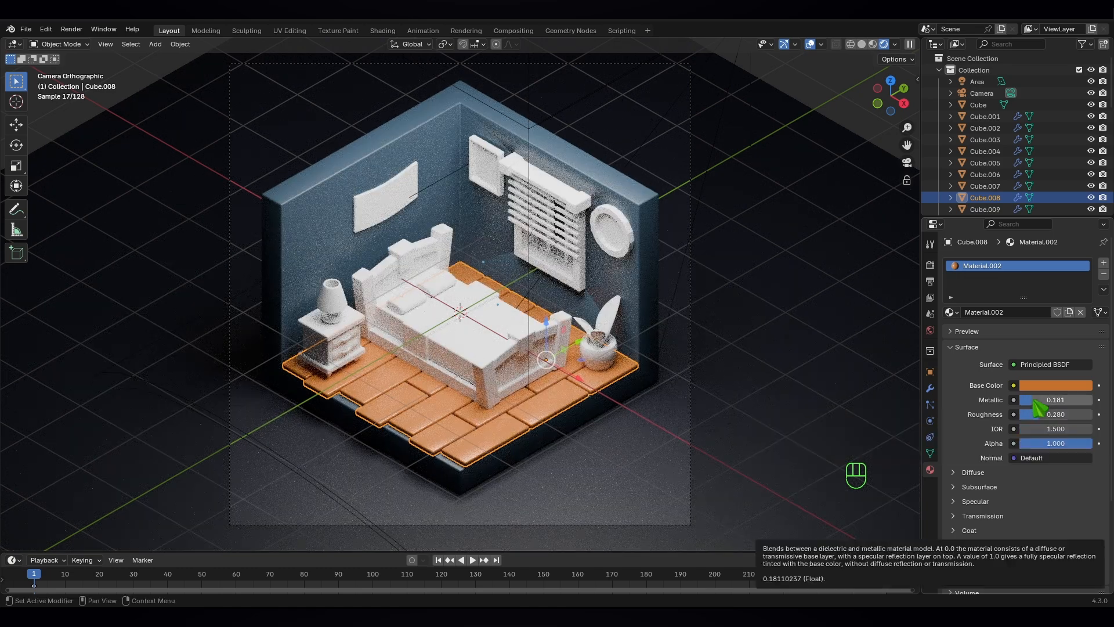
# Step: Give the bed's footboard posts a new material with a dark red base color, about #962F26
pyautogui.click(486, 383)
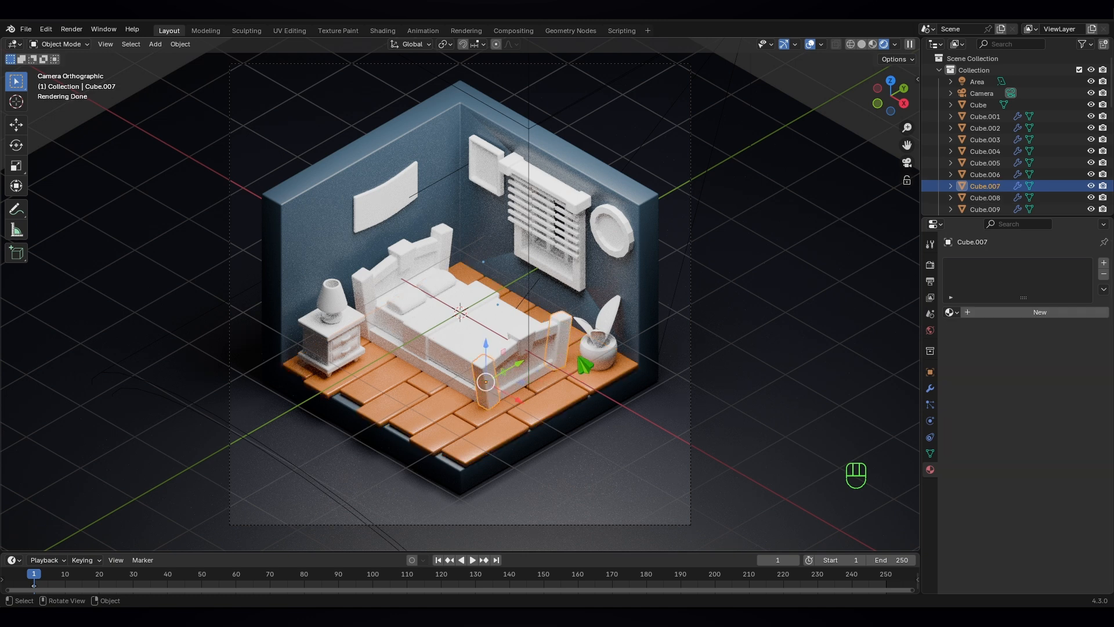
pyautogui.click(1041, 314)
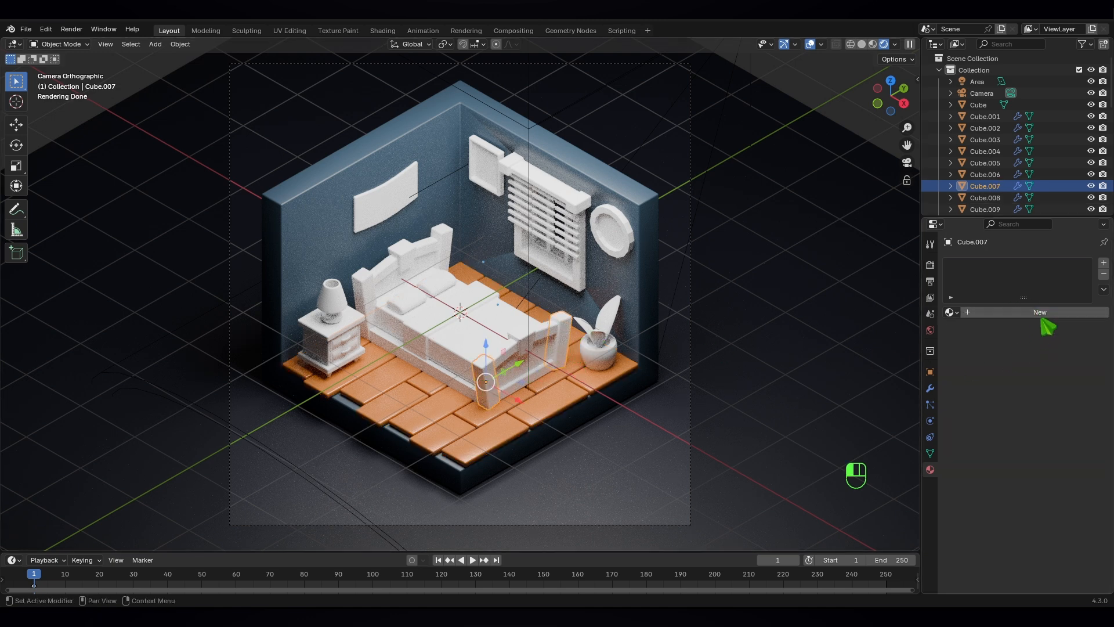
pyautogui.click(1060, 385)
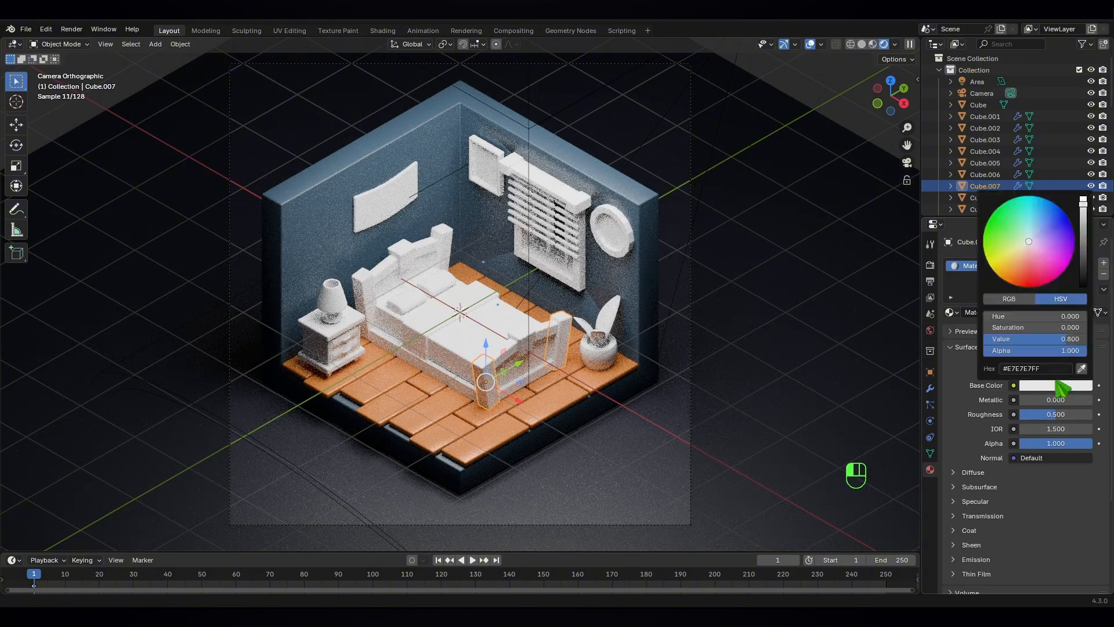
pyautogui.moveTo(1017, 253); pyautogui.dragTo(1026, 275)
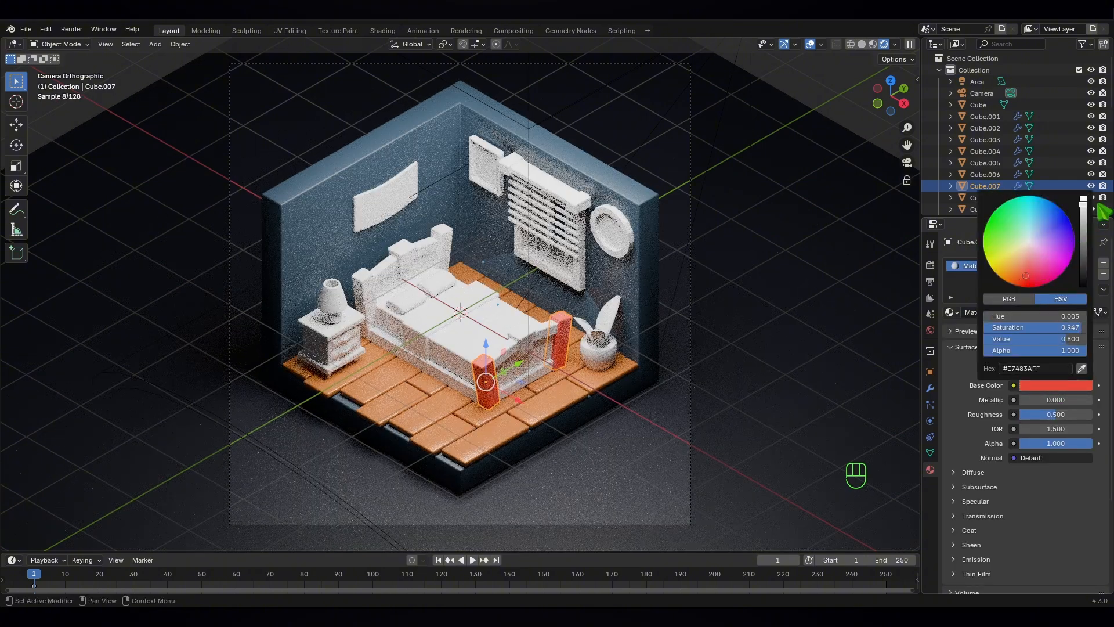
pyautogui.moveTo(1084, 207); pyautogui.dragTo(1084, 234)
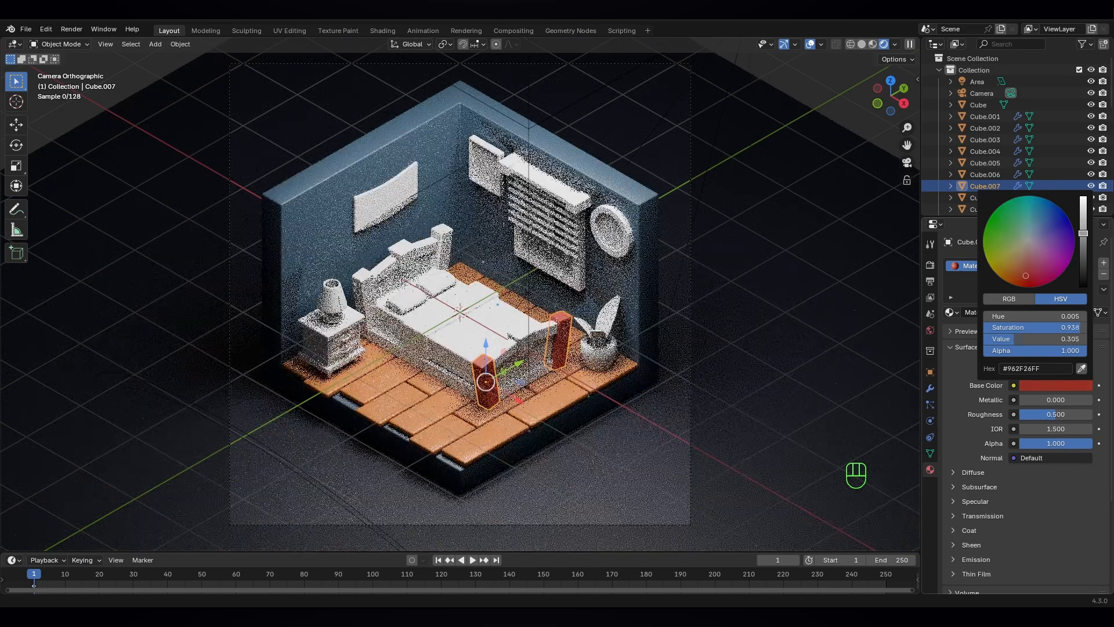
# Step: Select the remaining headboard, footboard and frame parts of the bed and link the footboard posts' dark red material to them
pyautogui.click(504, 350)
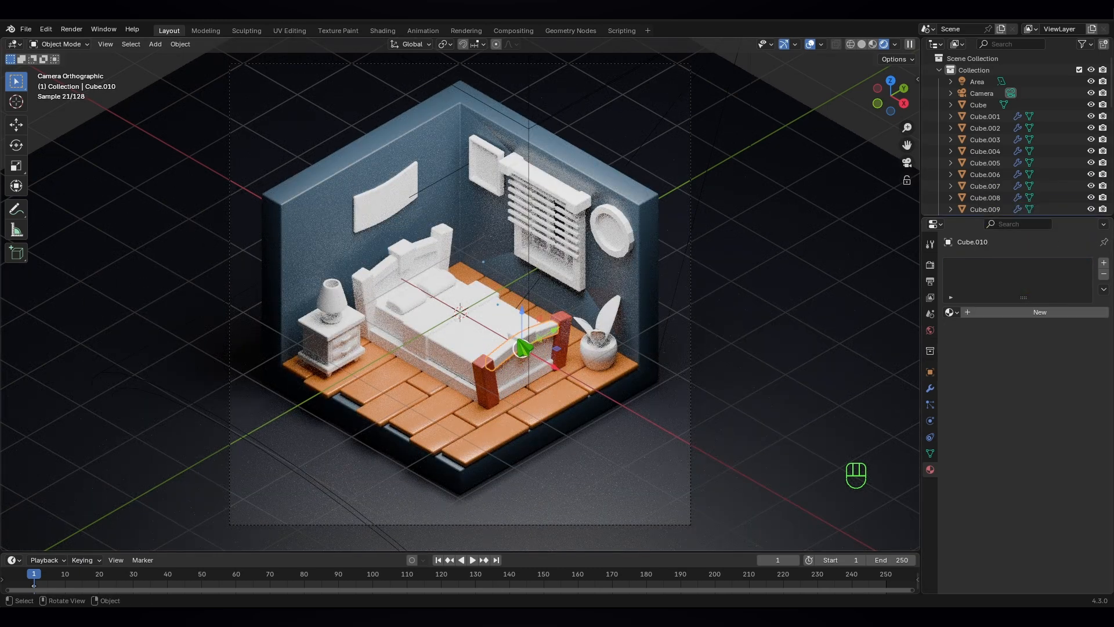
pyautogui.keyDown('shift'); pyautogui.click(522, 371); pyautogui.keyUp('shift')
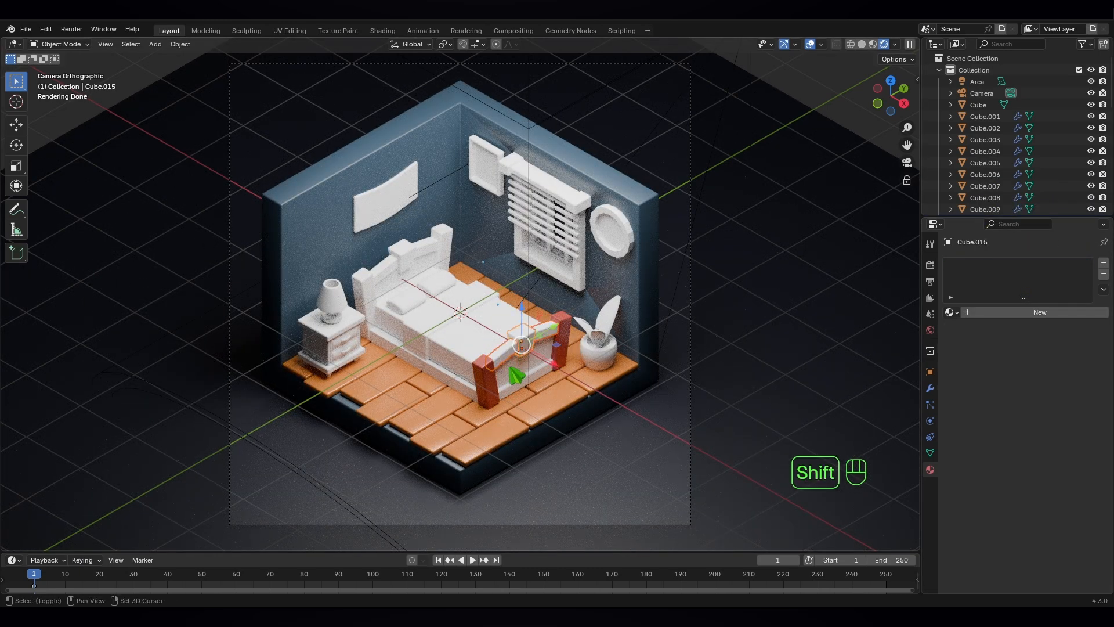
pyautogui.keyDown('shift'); pyautogui.click(511, 355); pyautogui.keyUp('shift')
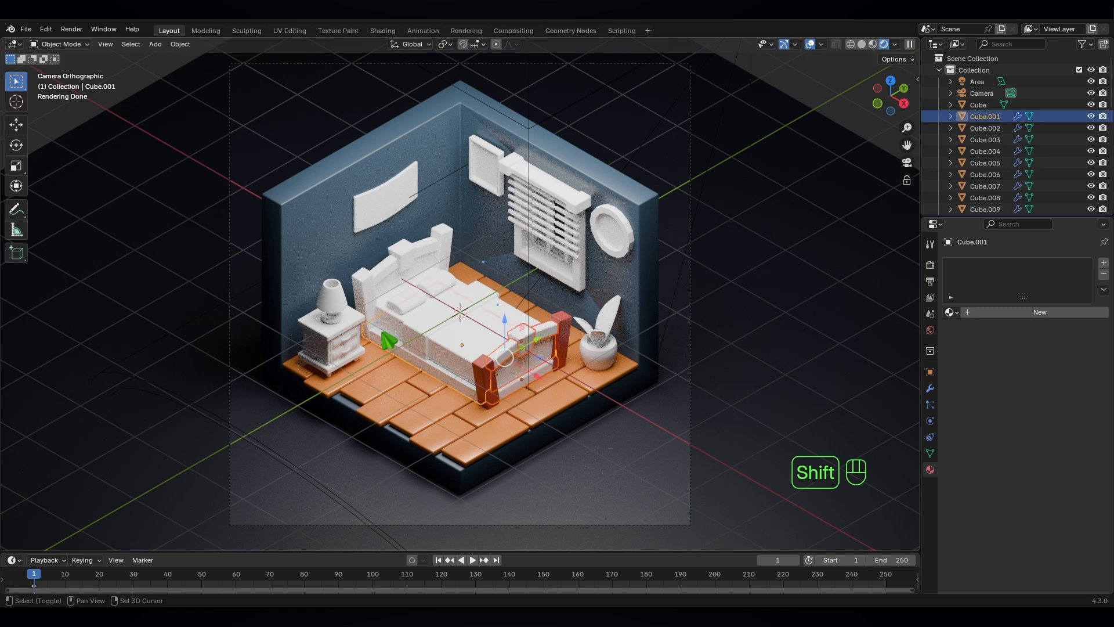
pyautogui.keyDown('shift'); pyautogui.click(365, 302); pyautogui.keyUp('shift')
pyautogui.keyDown('shift'); pyautogui.click(388, 274); pyautogui.keyUp('shift')
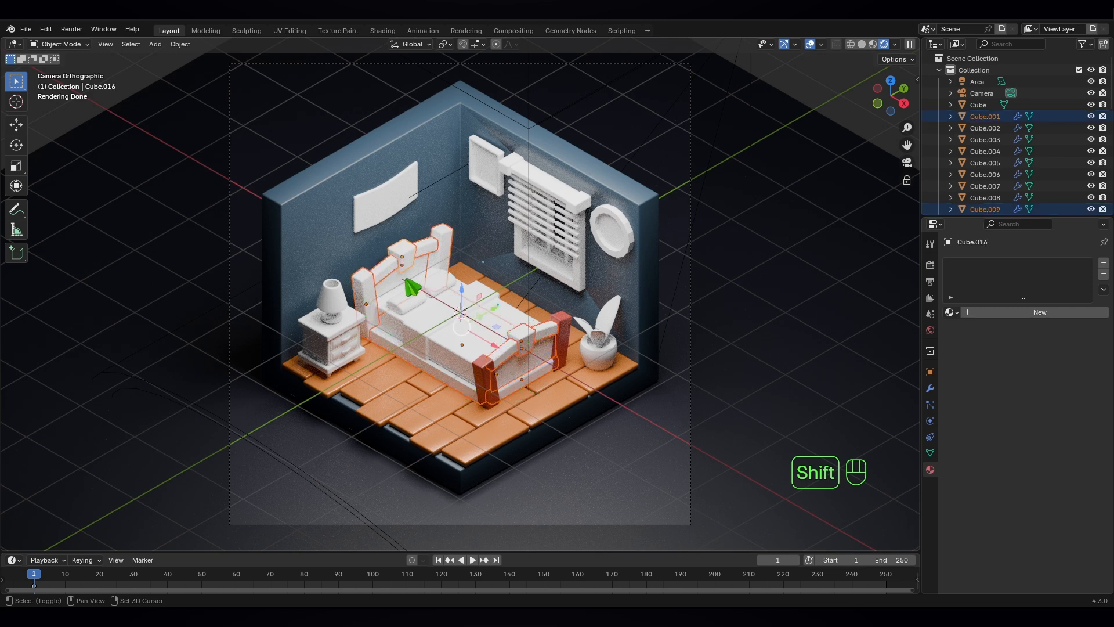
pyautogui.keyDown('shift'); pyautogui.click(489, 380); pyautogui.keyUp('shift')
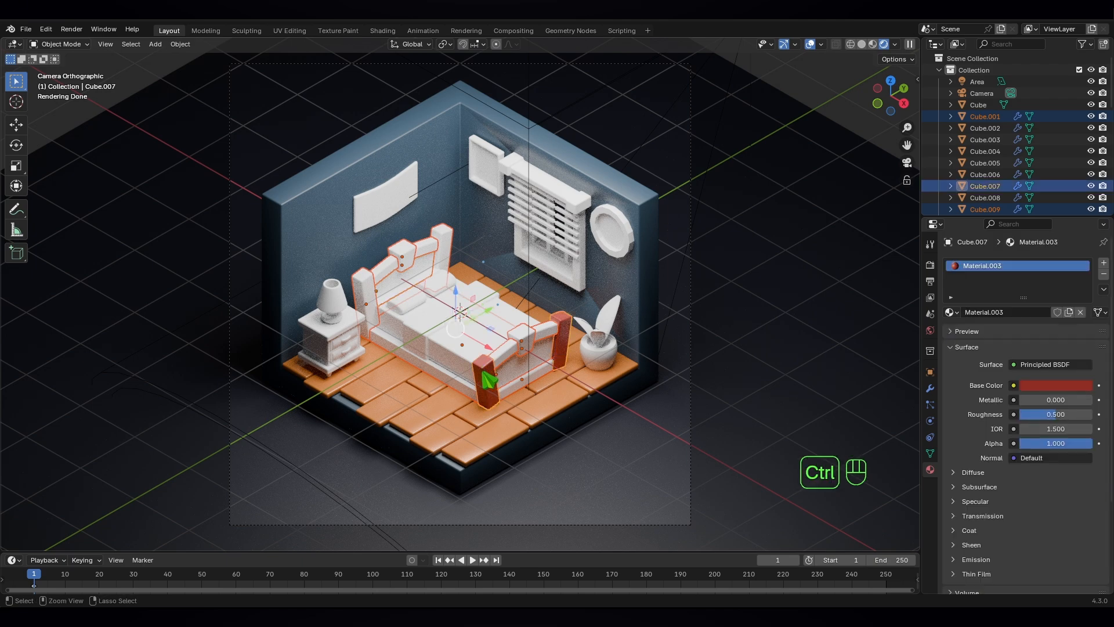
pyautogui.hotkey('ctrl', 'l')
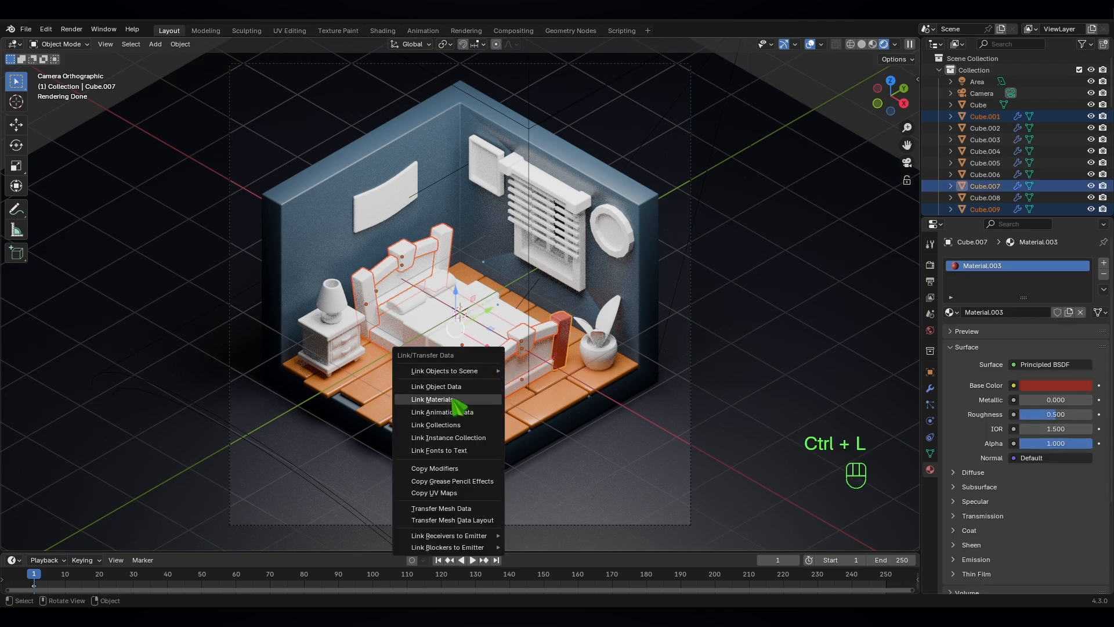
pyautogui.click(459, 399)
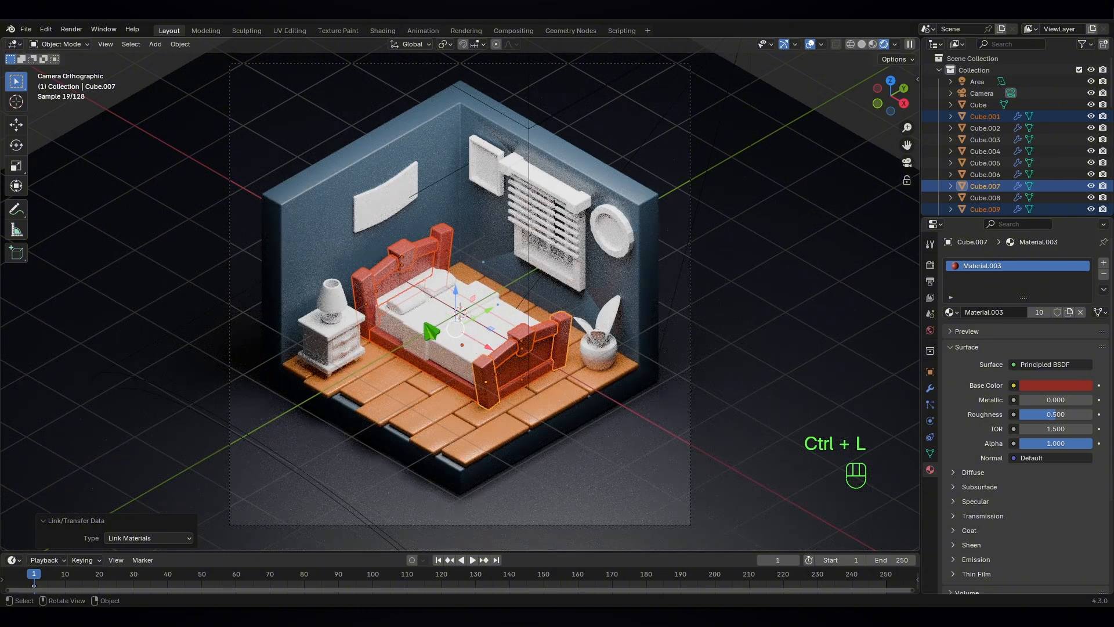
# Step: Give the mattress a new material with a pale cream-yellow base color
pyautogui.click(387, 328)
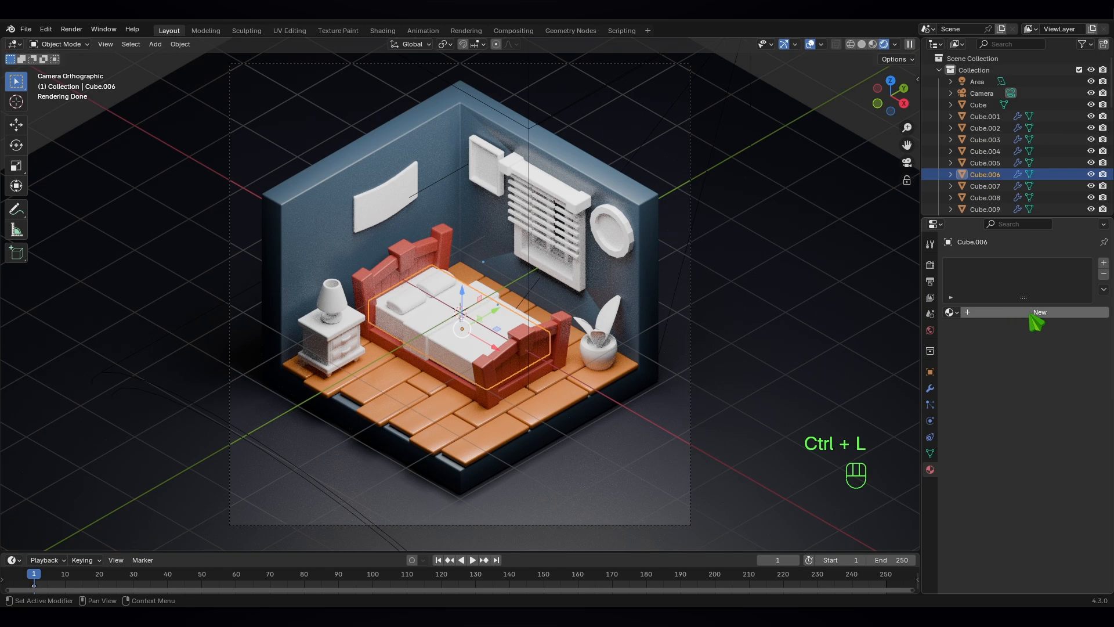
pyautogui.click(1038, 313)
pyautogui.click(1054, 384)
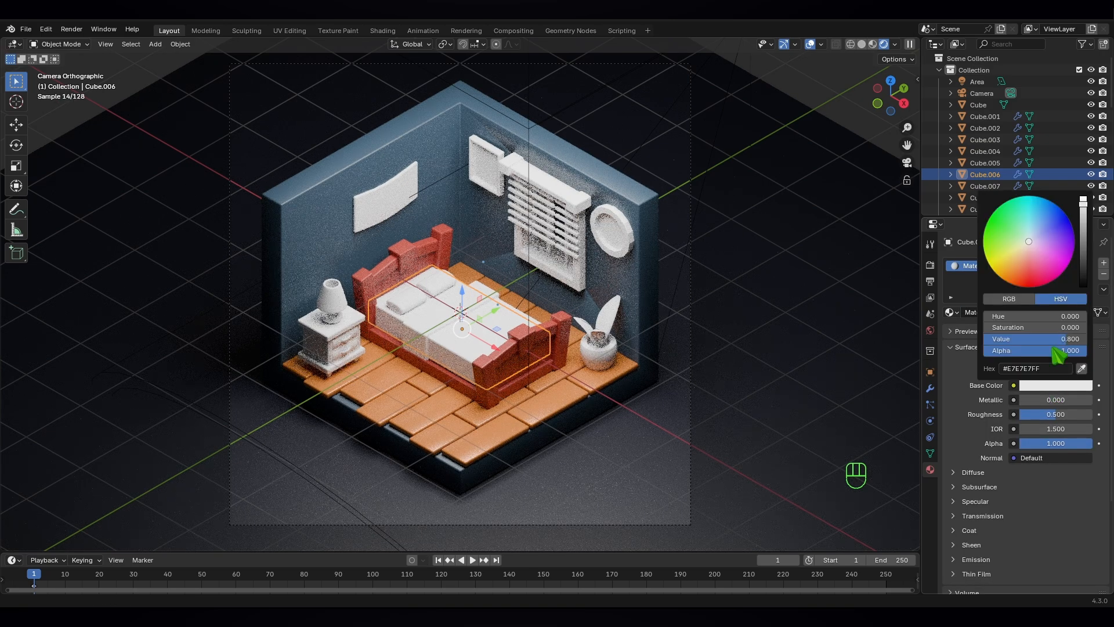
pyautogui.click(1019, 252)
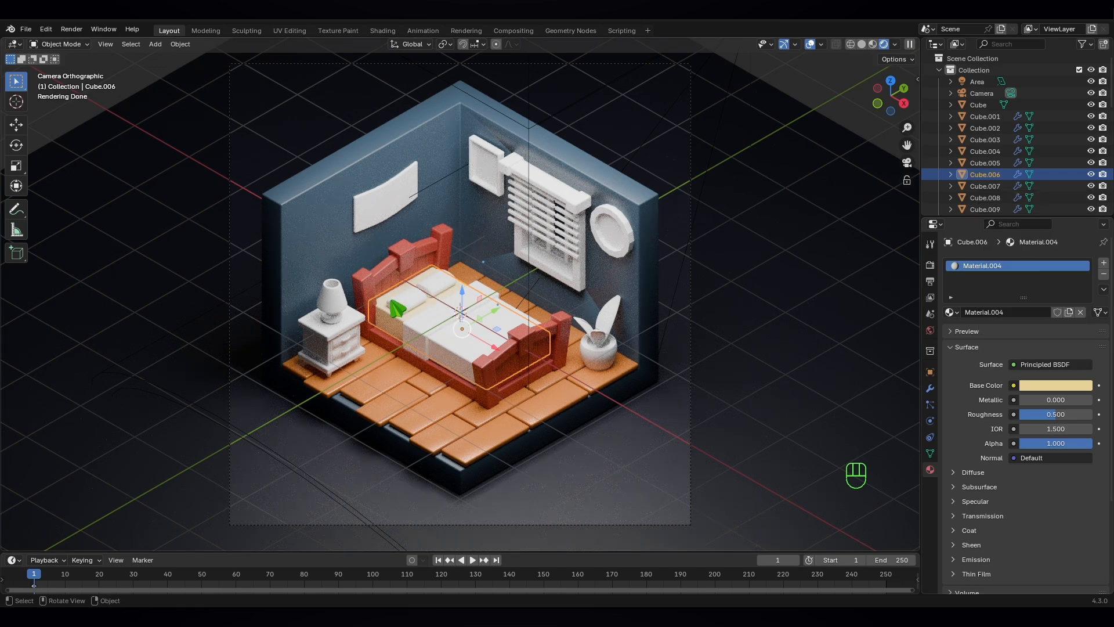
# Step: Assign the mattress's existing cream material, Material.004, to the pillows
pyautogui.click(408, 300)
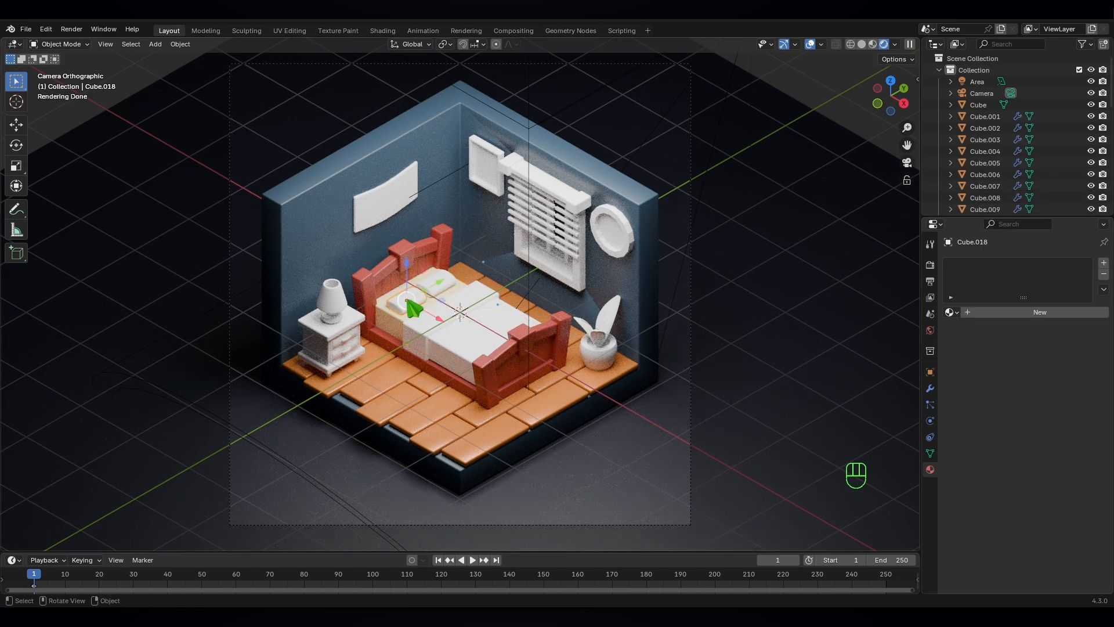
pyautogui.click(950, 312)
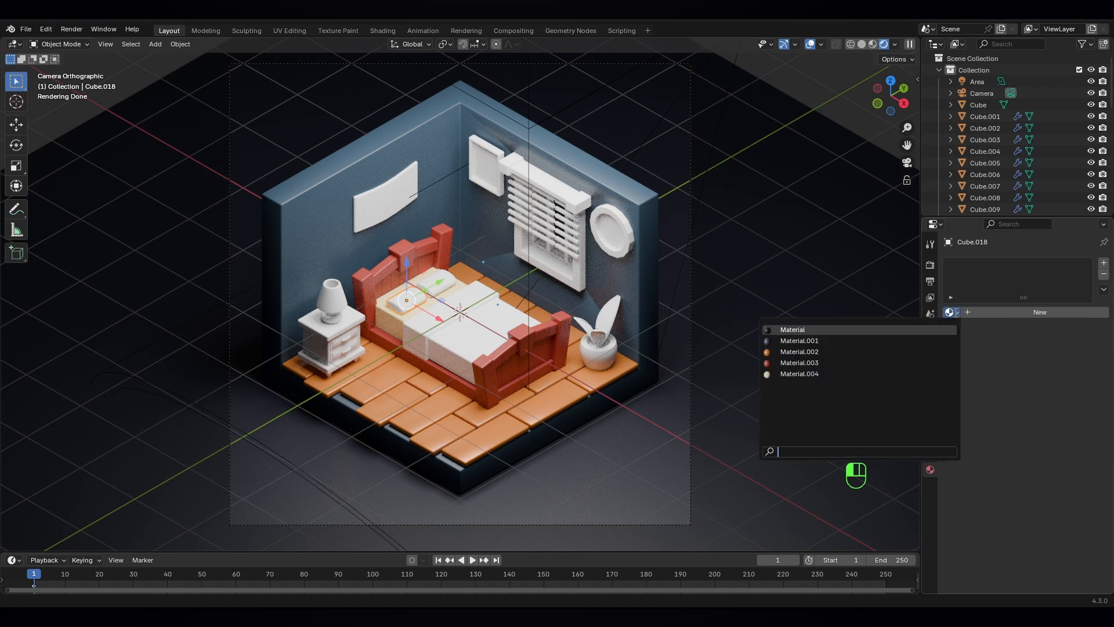
pyautogui.click(814, 353)
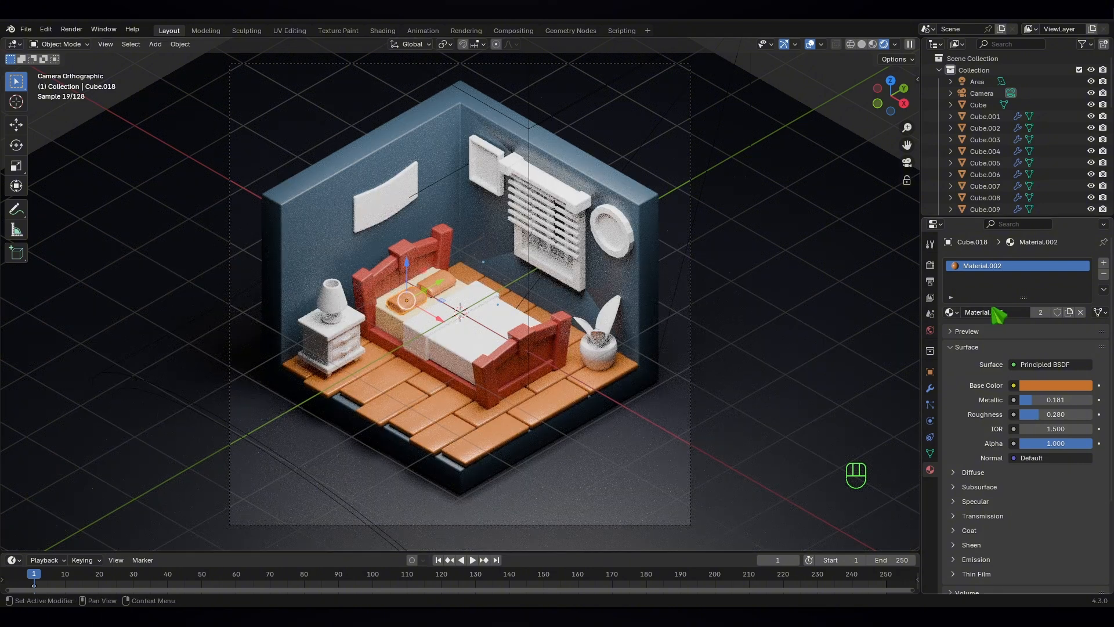
pyautogui.click(950, 316)
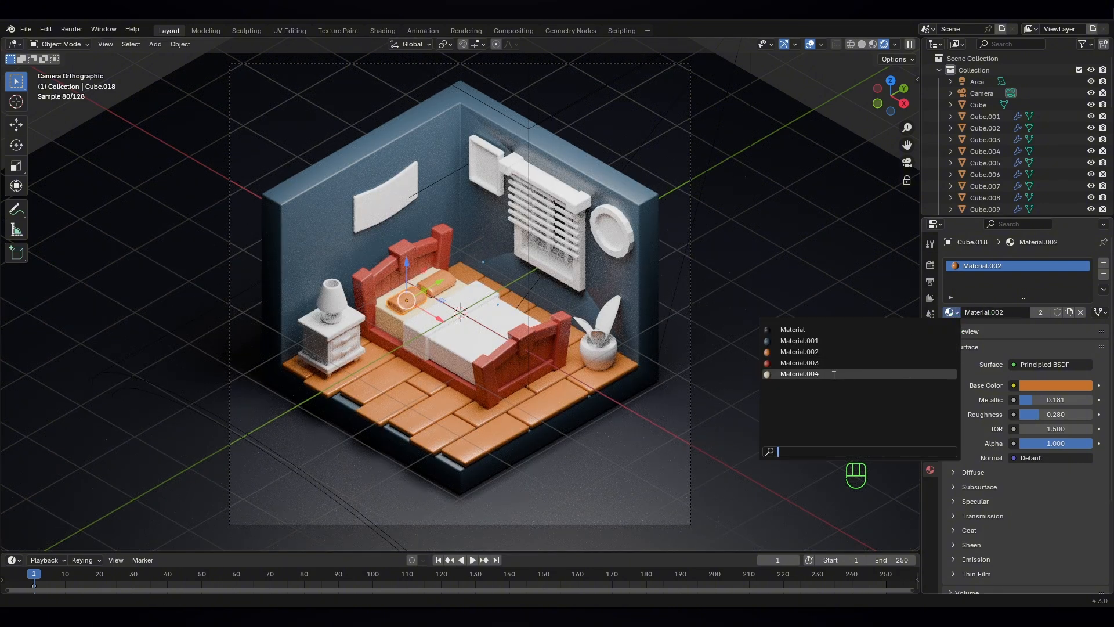
pyautogui.click(839, 387)
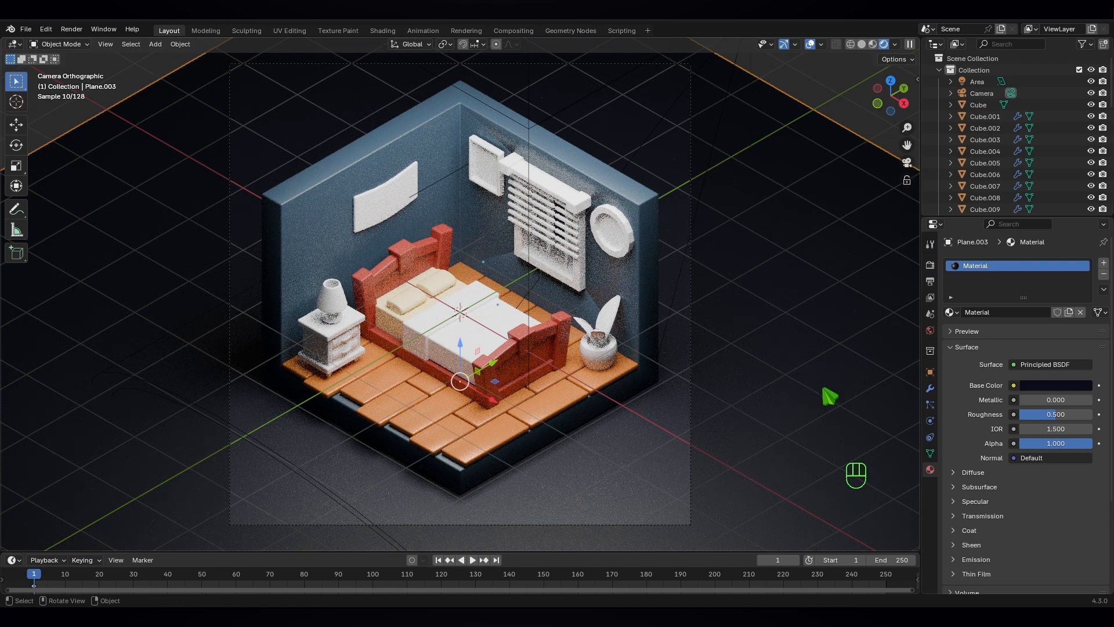
# Step: Select the nightstand's top, body, base and feet and link the bed footboard posts' dark red material to them
pyautogui.click(332, 323)
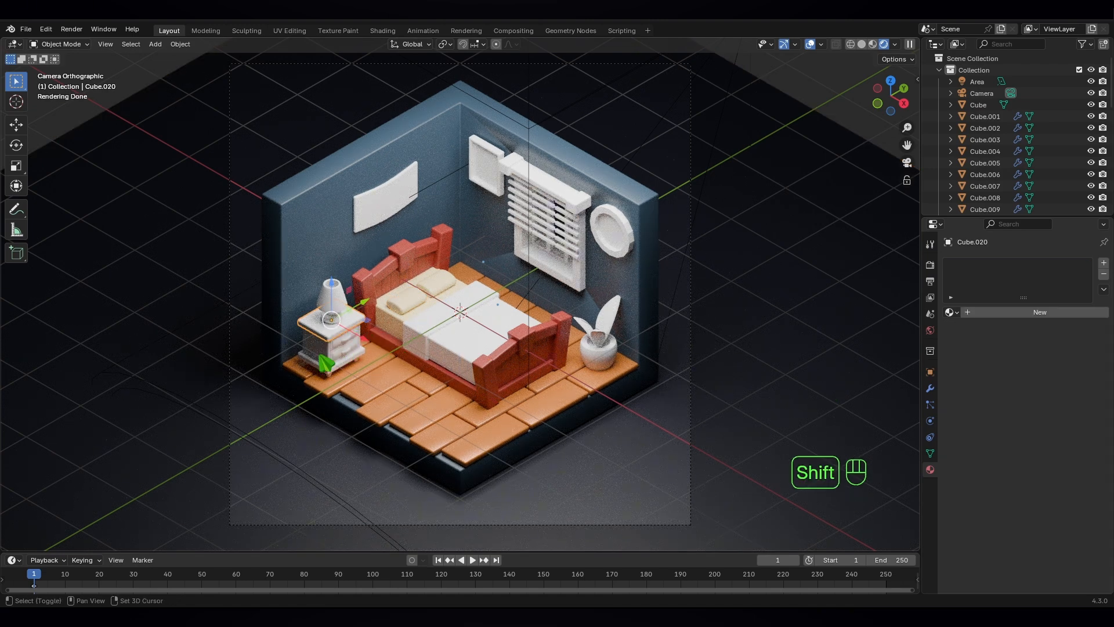
pyautogui.keyDown('shift'); pyautogui.click(316, 354); pyautogui.keyUp('shift')
pyautogui.keyDown('shift'); pyautogui.click(328, 348); pyautogui.keyUp('shift')
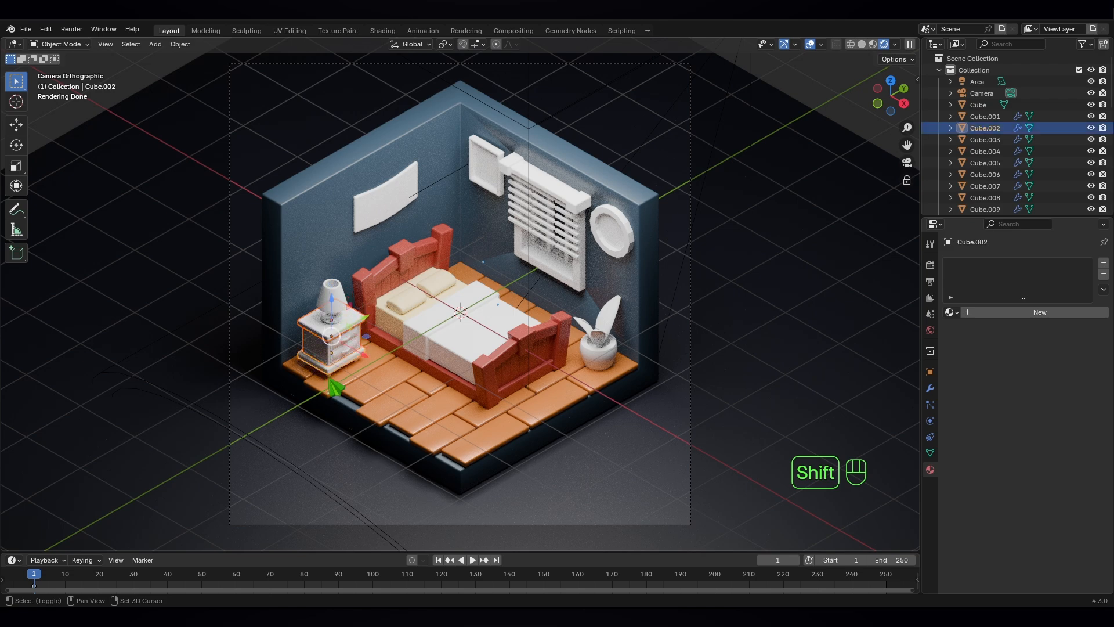
pyautogui.scroll(4, 460, 314)
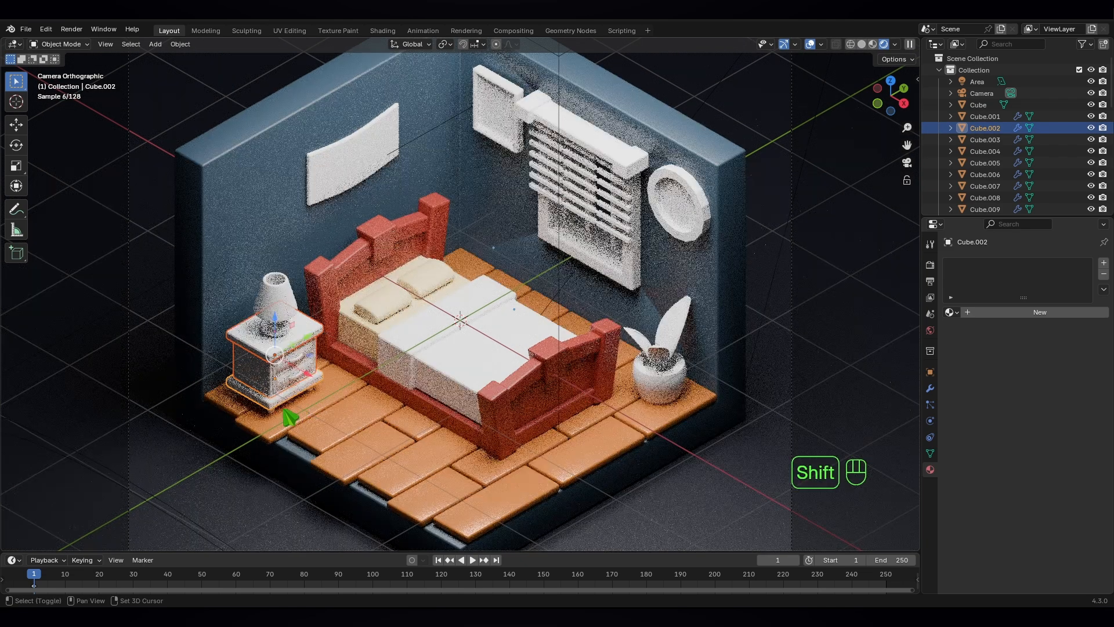
pyautogui.keyDown('shift'); pyautogui.click(278, 422); pyautogui.keyUp('shift')
pyautogui.keyDown('shift'); pyautogui.click(274, 419); pyautogui.keyUp('shift')
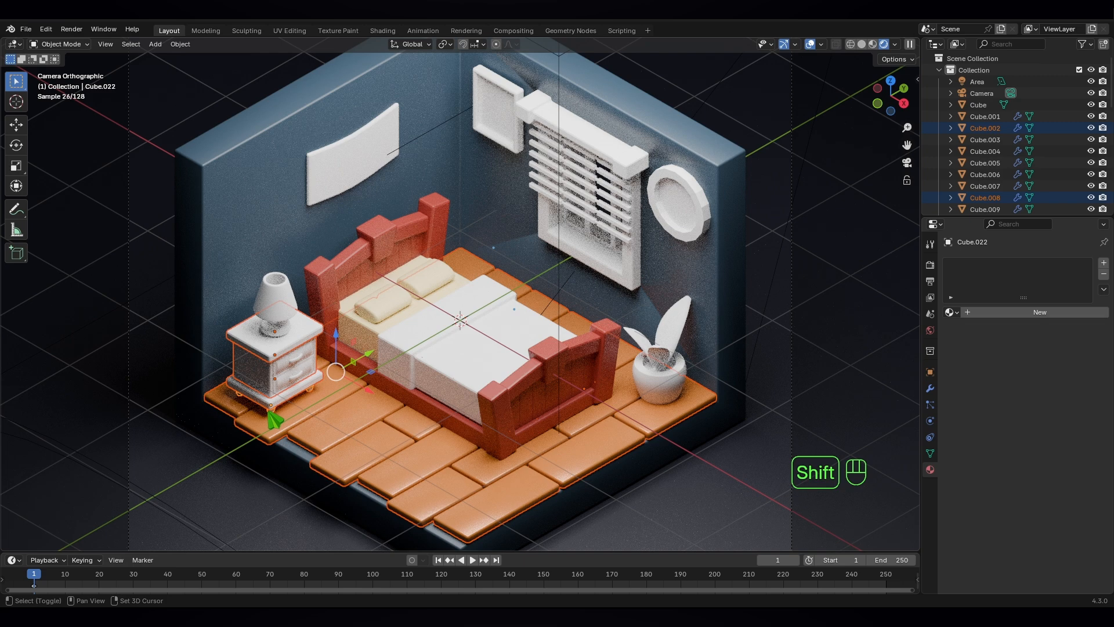
pyautogui.keyDown('shift'); pyautogui.click(276, 425); pyautogui.keyUp('shift')
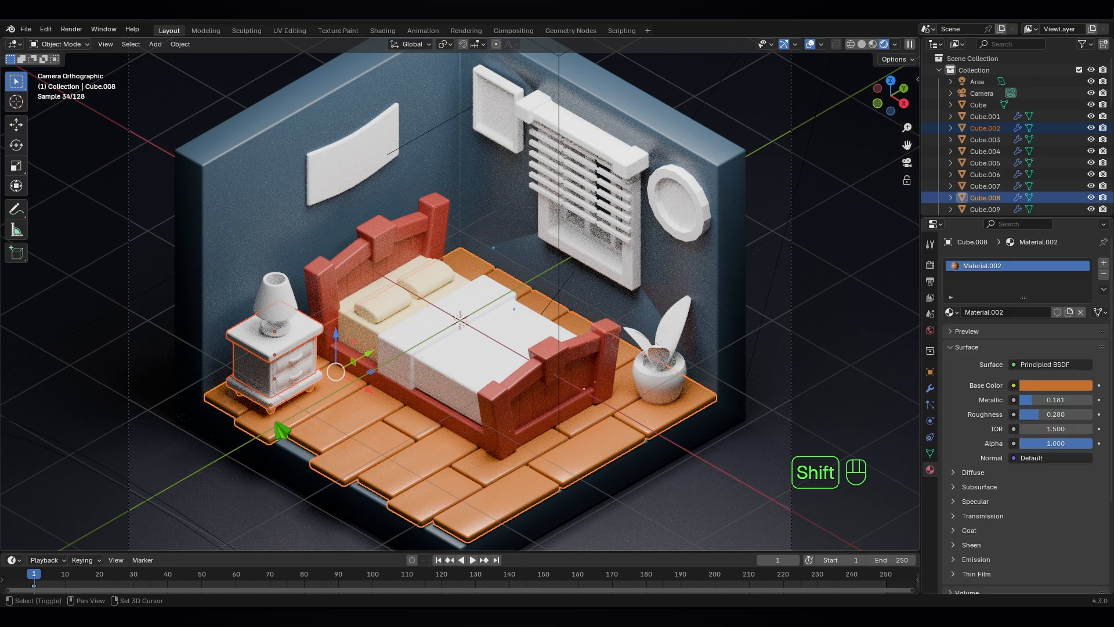
pyautogui.keyDown('shift'); pyautogui.click(500, 408); pyautogui.keyUp('shift')
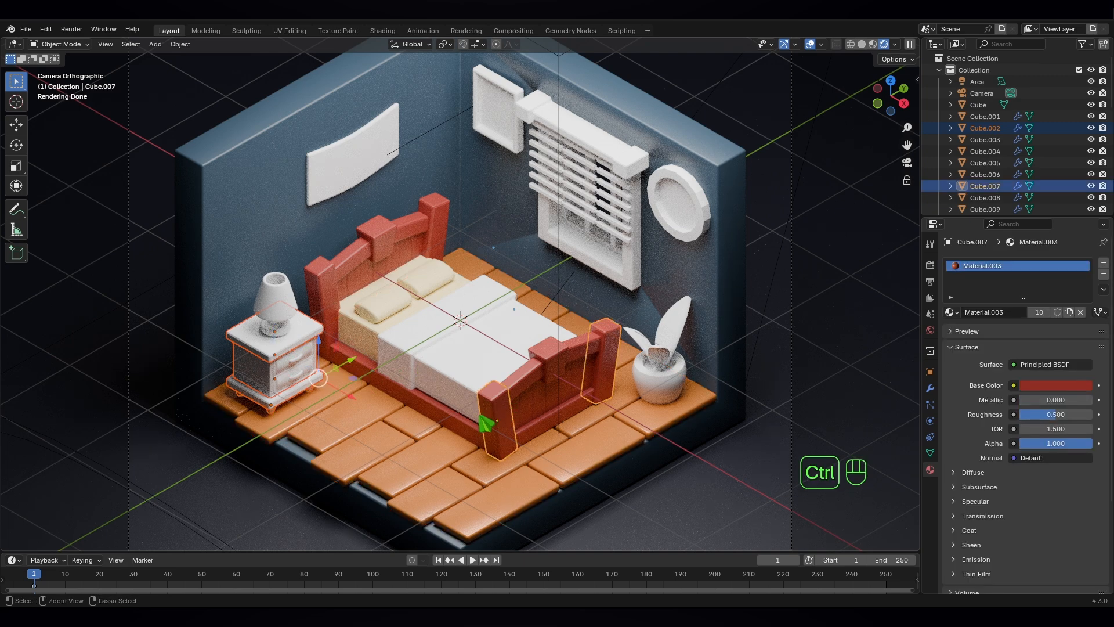
pyautogui.hotkey('ctrl', 'l')
pyautogui.click(485, 421)
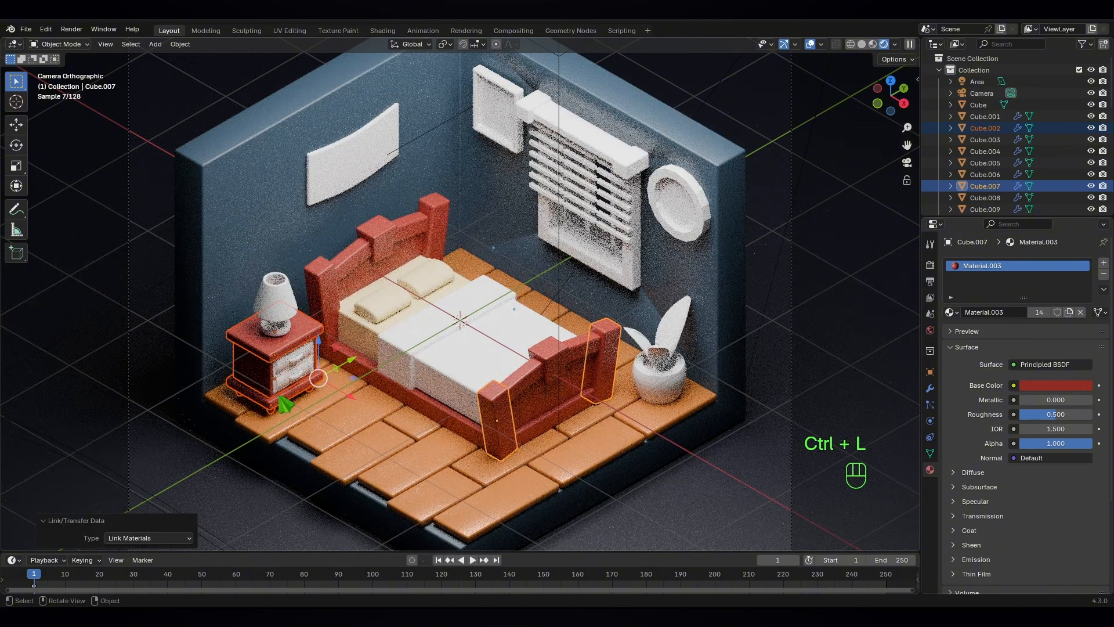
# Step: Select the nightstand's drawer parts and link the nightstand top's dark red material to them
pyautogui.click(294, 376)
pyautogui.keyDown('shift'); pyautogui.click(279, 362); pyautogui.keyUp('shift')
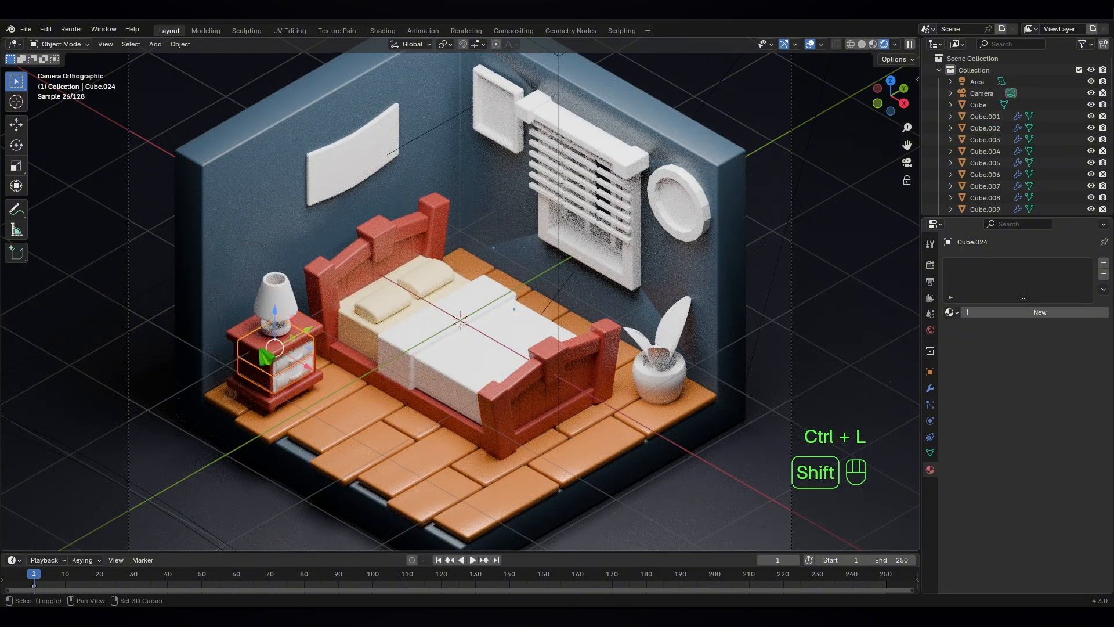
pyautogui.keyDown('shift'); pyautogui.click(258, 348); pyautogui.keyUp('shift')
pyautogui.hotkey('ctrl', 'l')
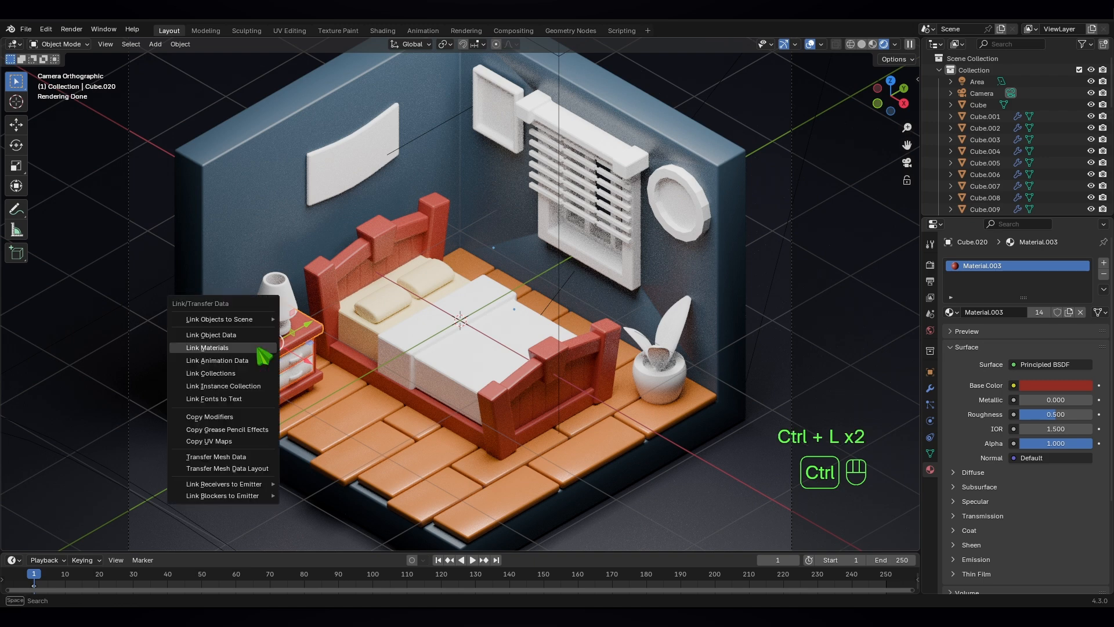
pyautogui.click(262, 351)
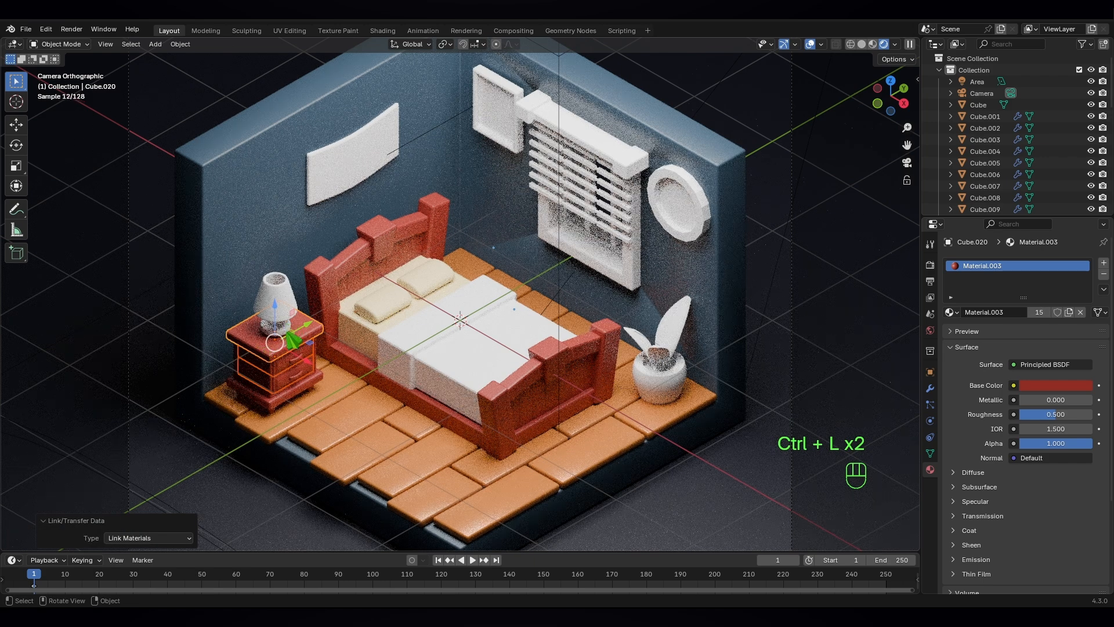
# Step: Give the lamp base on the nightstand a new material with a medium grey base color
pyautogui.click(276, 324)
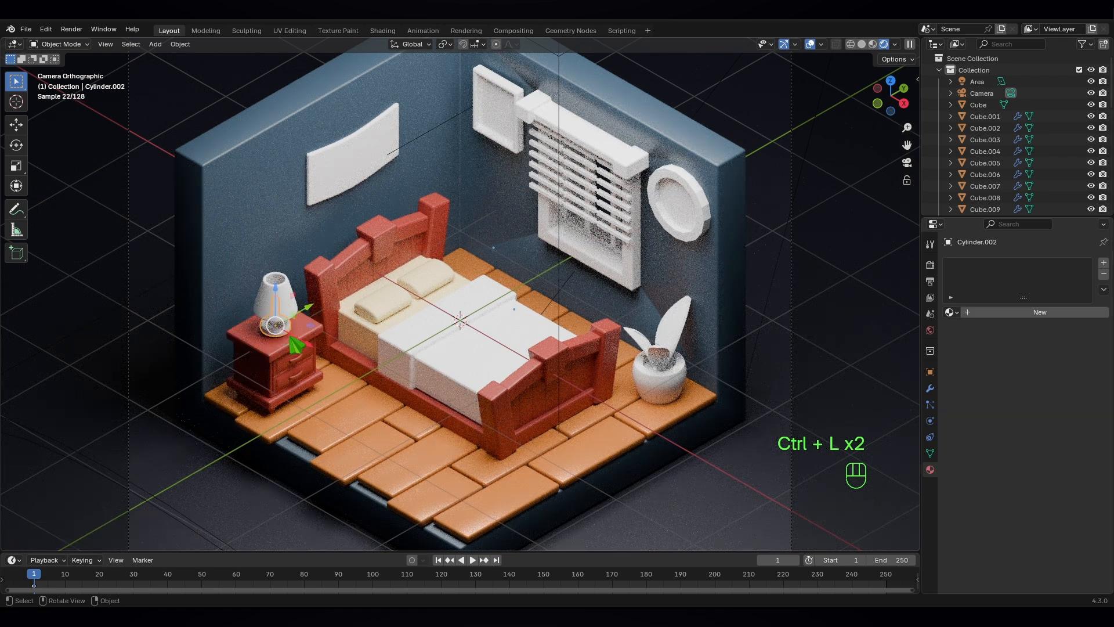
pyautogui.click(981, 314)
pyautogui.click(1062, 386)
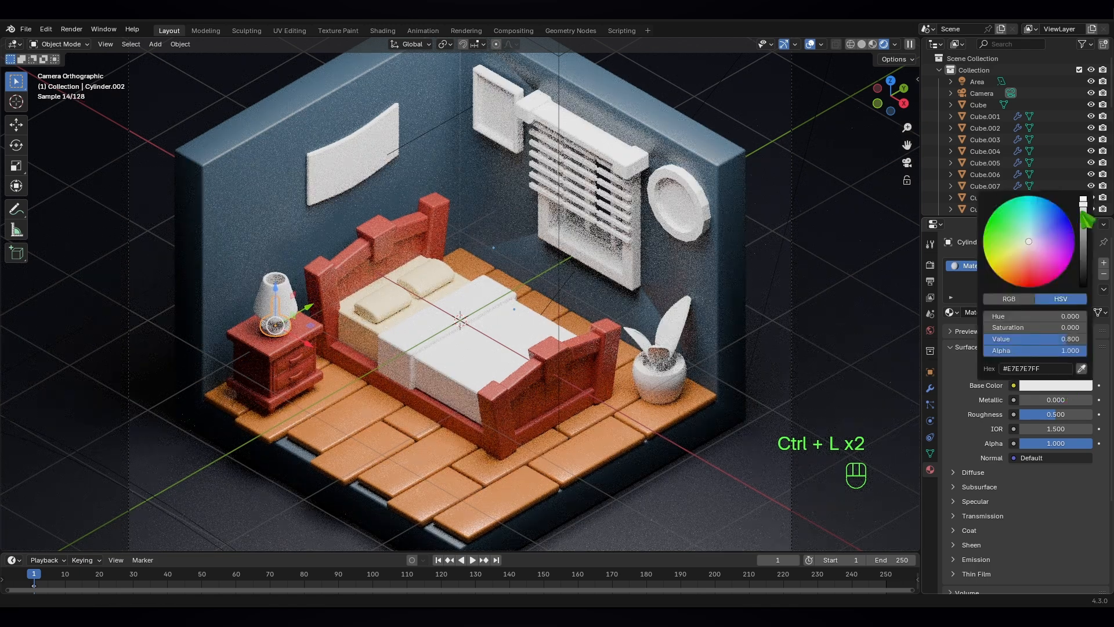
pyautogui.moveTo(1083, 216); pyautogui.dragTo(1082, 247)
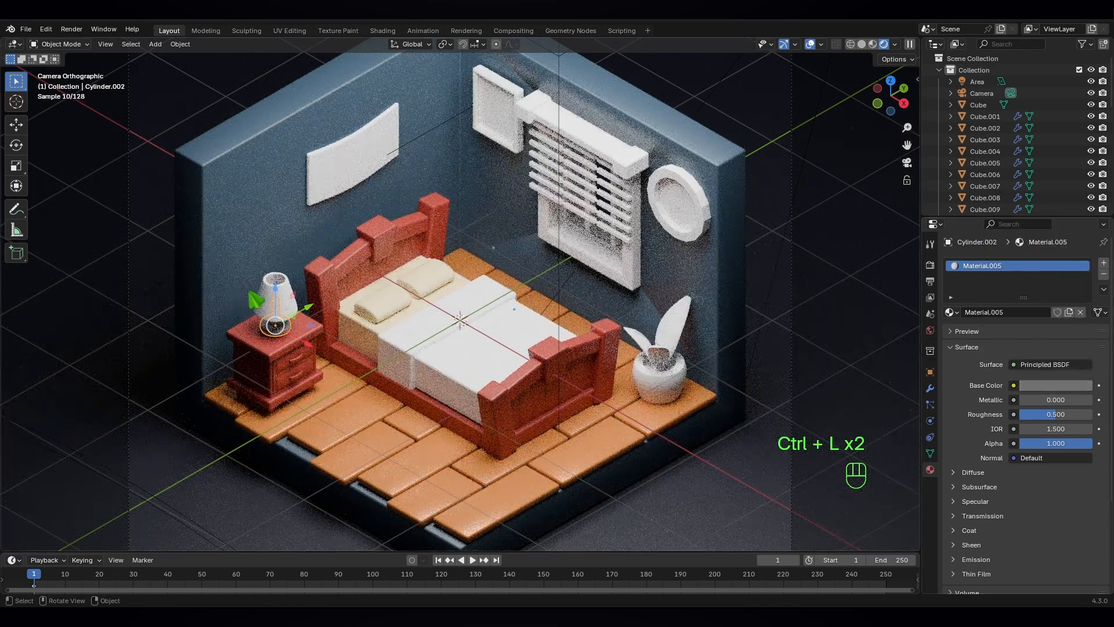
# Step: Give the lampshade a new material with a pale yellow base color and an alpha of 0.803
pyautogui.click(262, 297)
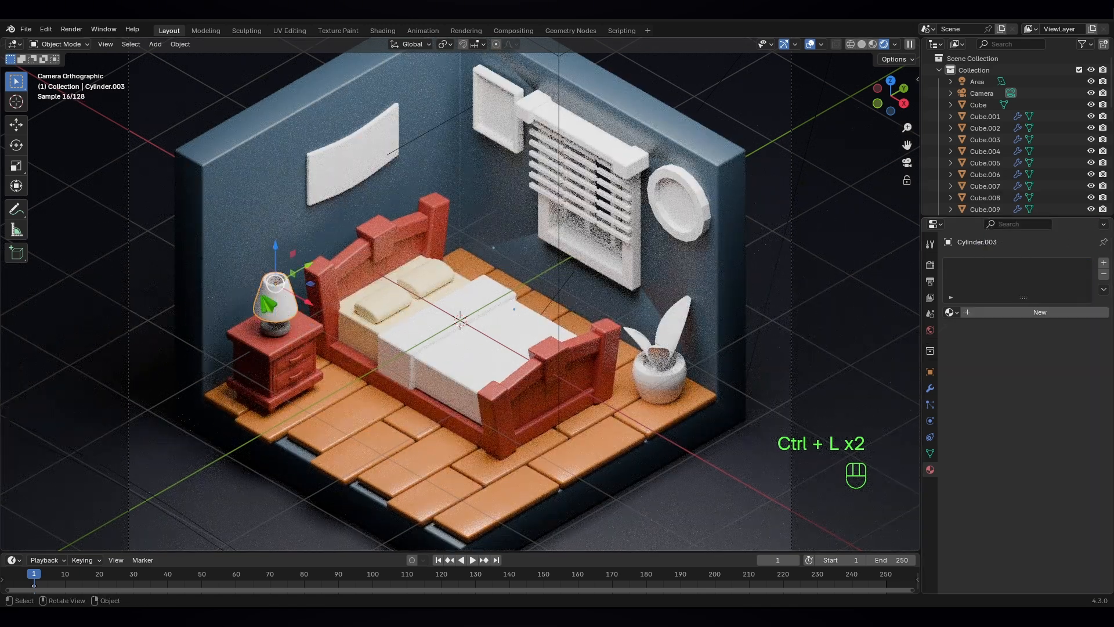
pyautogui.click(1025, 314)
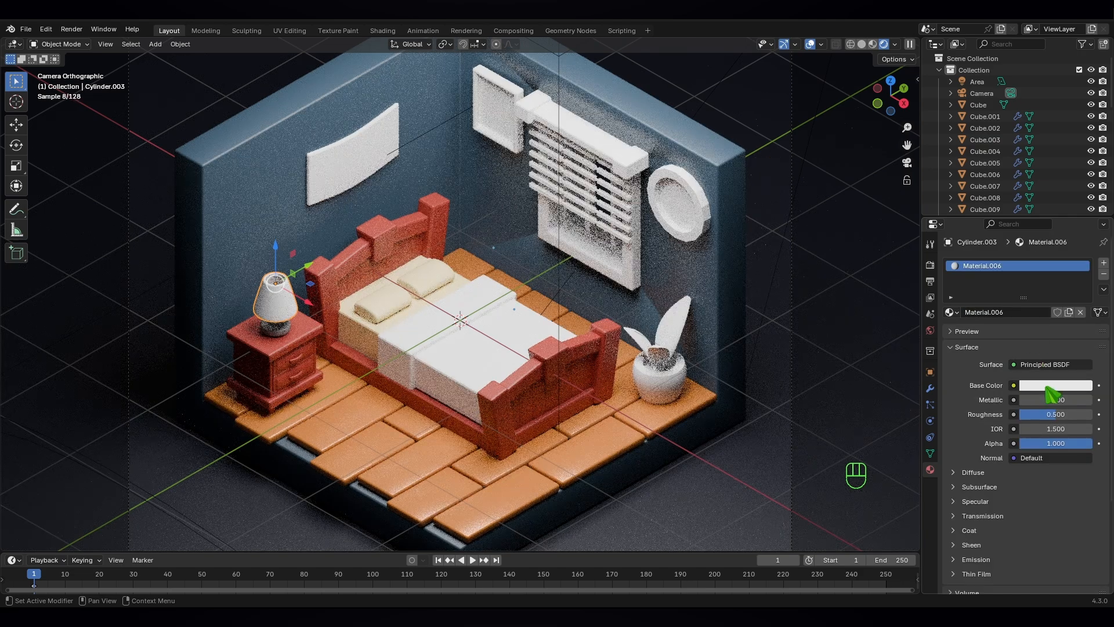
pyautogui.click(1048, 386)
pyautogui.click(1014, 259)
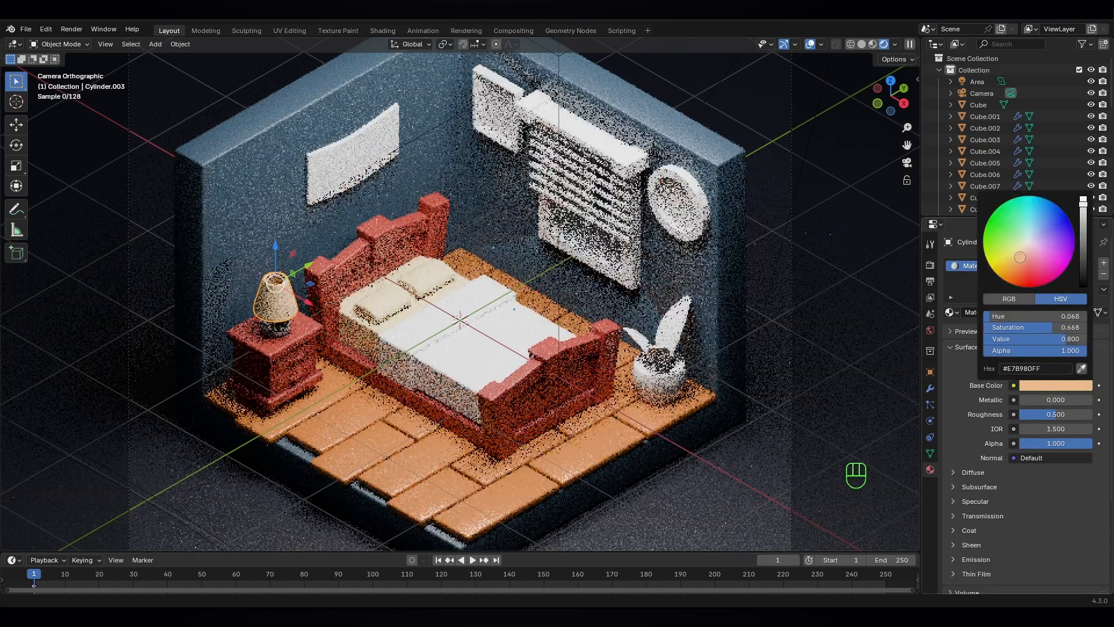
pyautogui.click(1014, 254)
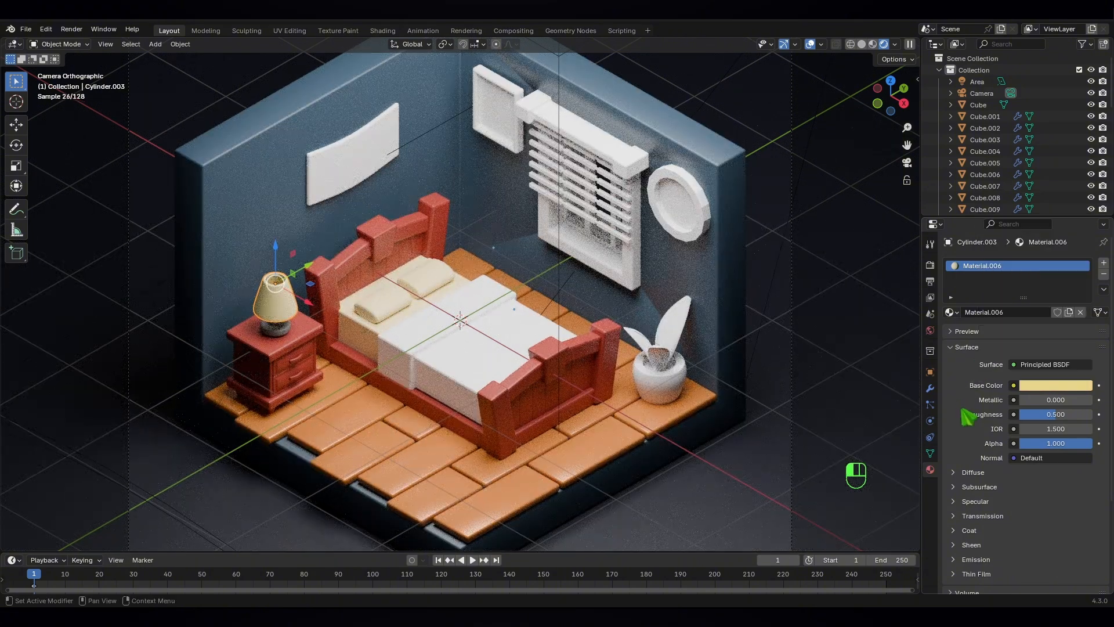
pyautogui.moveTo(1095, 448); pyautogui.dragTo(1078, 446)
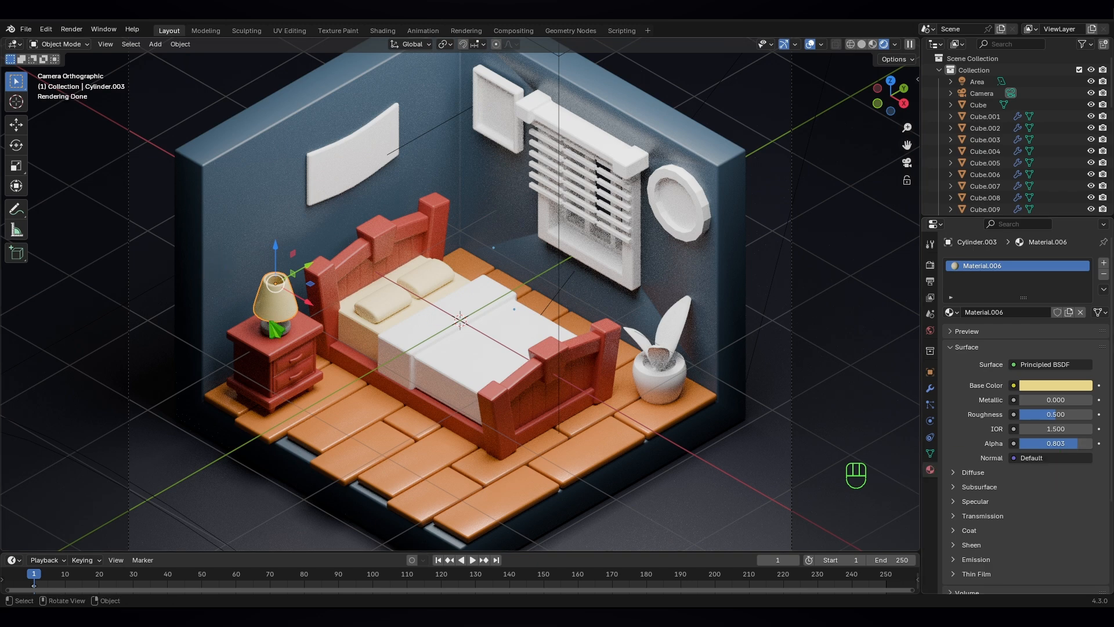
# Step: Give the curved panel on the wall above the bed a new material with a near-black base color
pyautogui.scroll(-3, 271, 323)
pyautogui.click(456, 339)
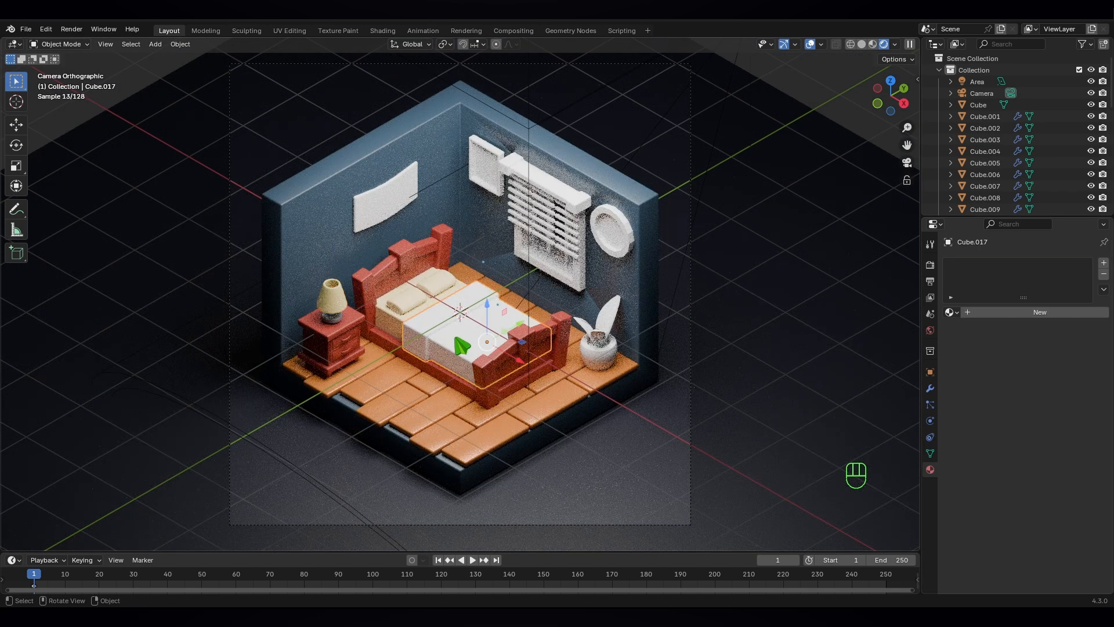
pyautogui.click(389, 204)
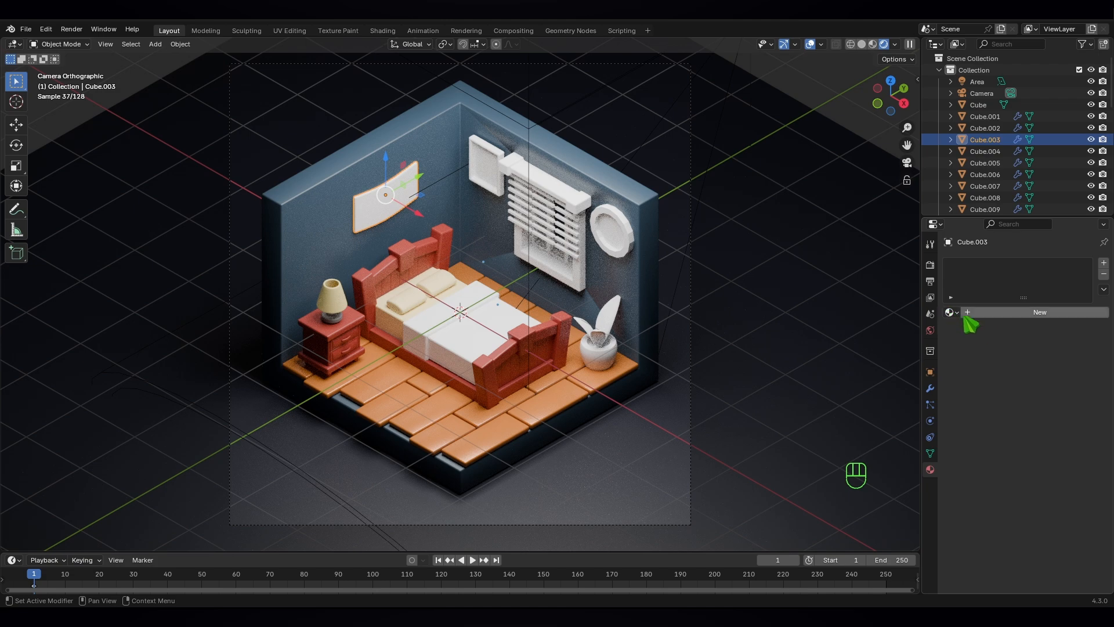
pyautogui.click(1010, 313)
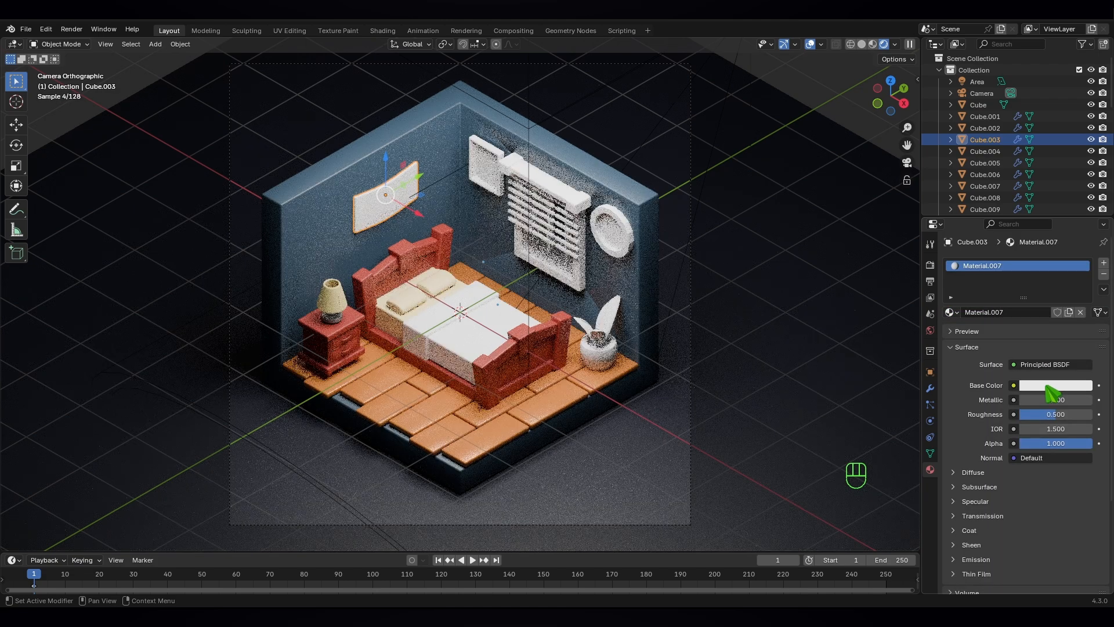
pyautogui.click(1053, 385)
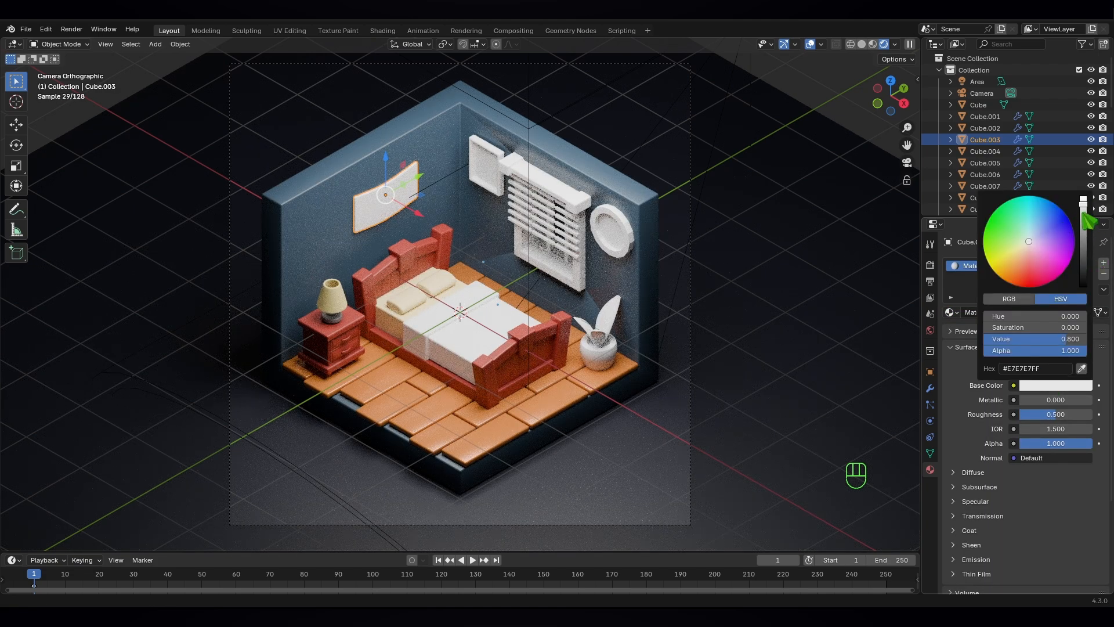
pyautogui.moveTo(1089, 221); pyautogui.dragTo(1083, 285)
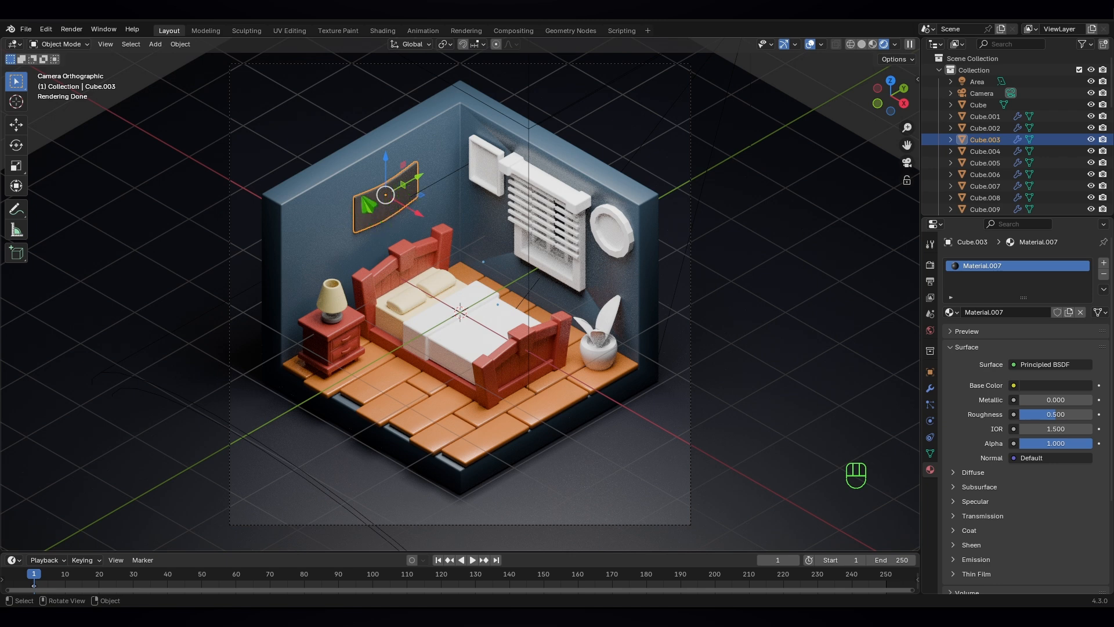
# Step: Assign the existing dark red material, Material.003, to the plant pot
pyautogui.click(605, 361)
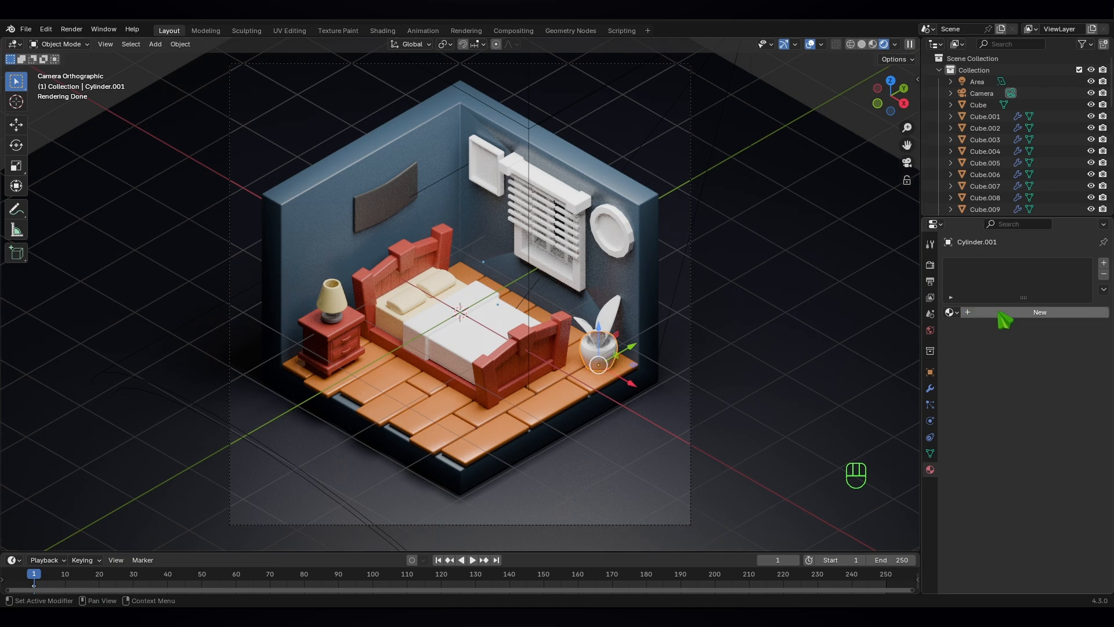
pyautogui.click(951, 313)
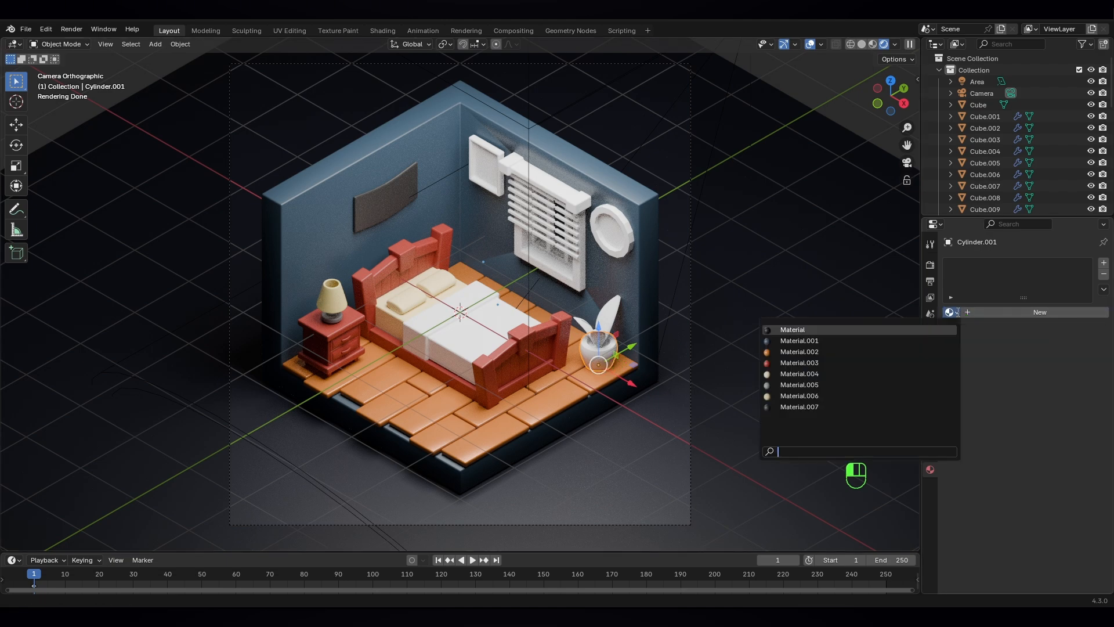
pyautogui.click(813, 363)
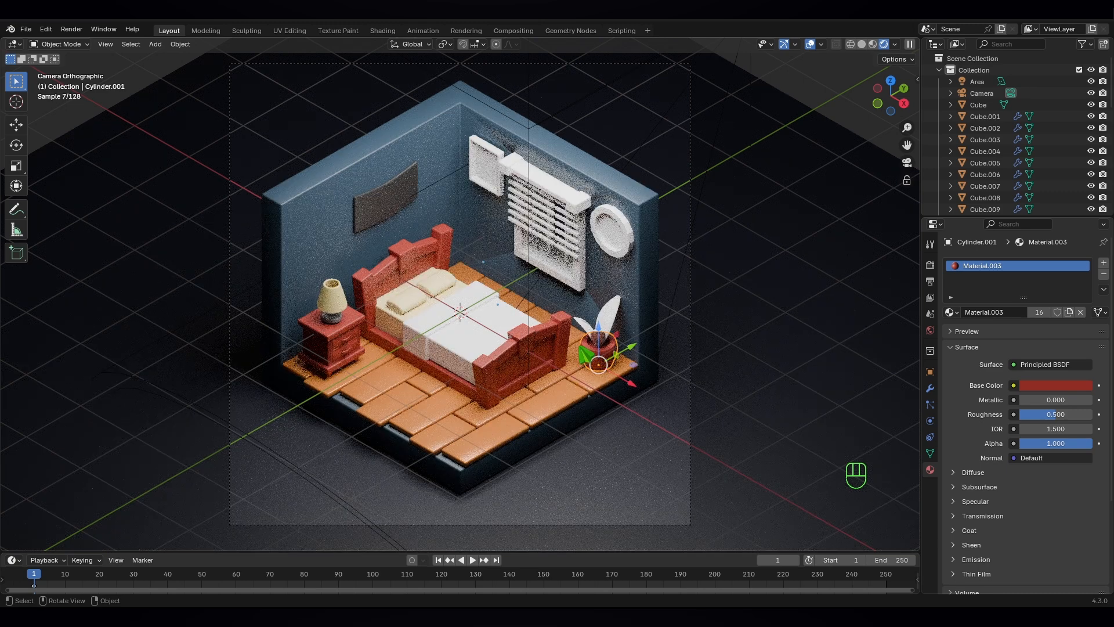
# Step: Give the plant's tallest leaf a new material with a bright green base color
pyautogui.click(636, 369)
pyautogui.click(1013, 315)
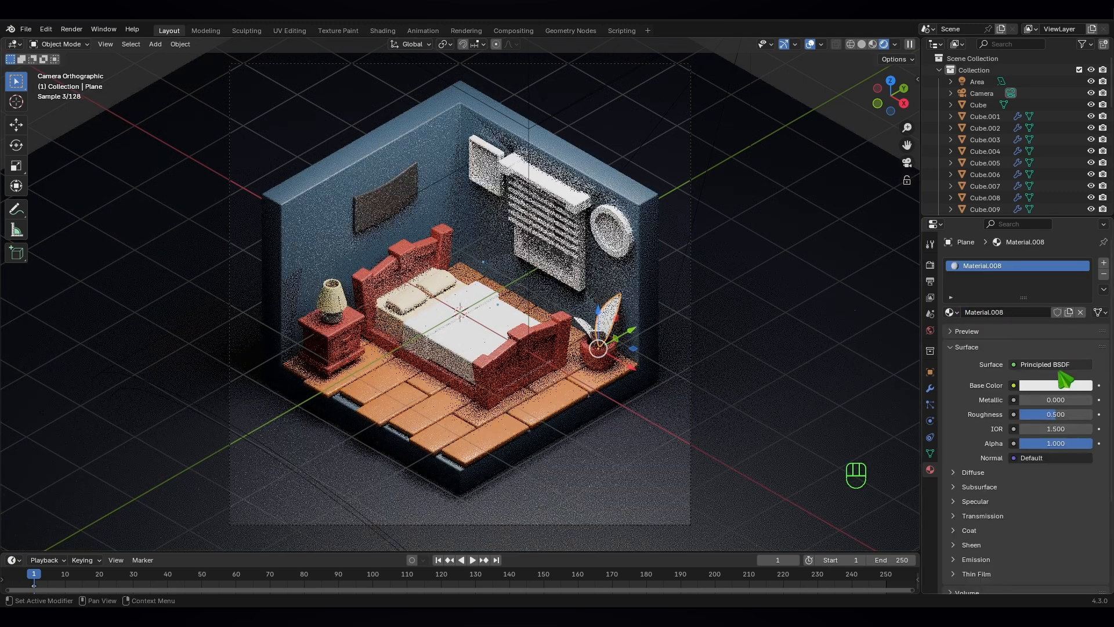
pyautogui.click(1056, 385)
pyautogui.click(1001, 225)
pyautogui.moveTo(1001, 226); pyautogui.dragTo(1002, 225)
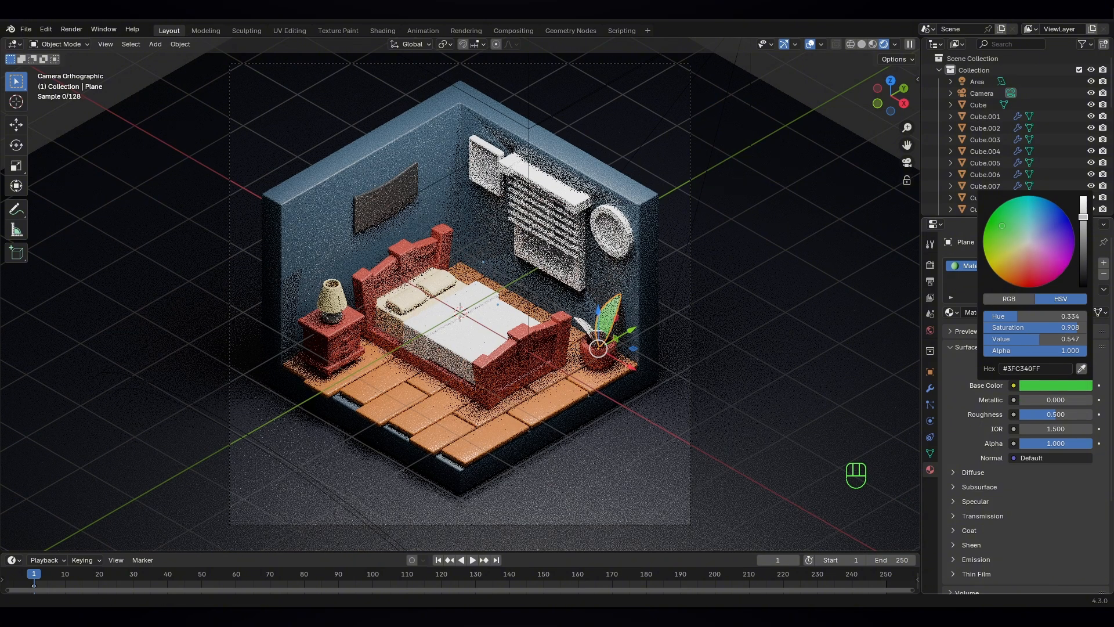
# Step: Select the plant's two other leaves and link the tallest leaf's green material to them
pyautogui.click(602, 349)
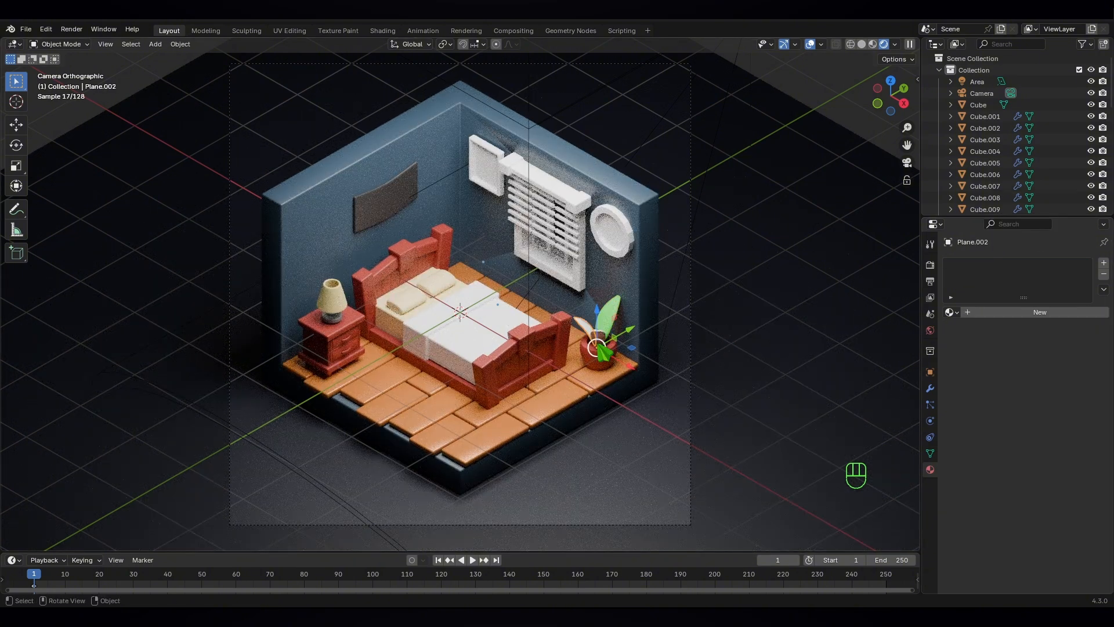
pyautogui.keyDown('shift'); pyautogui.click(598, 348); pyautogui.keyUp('shift')
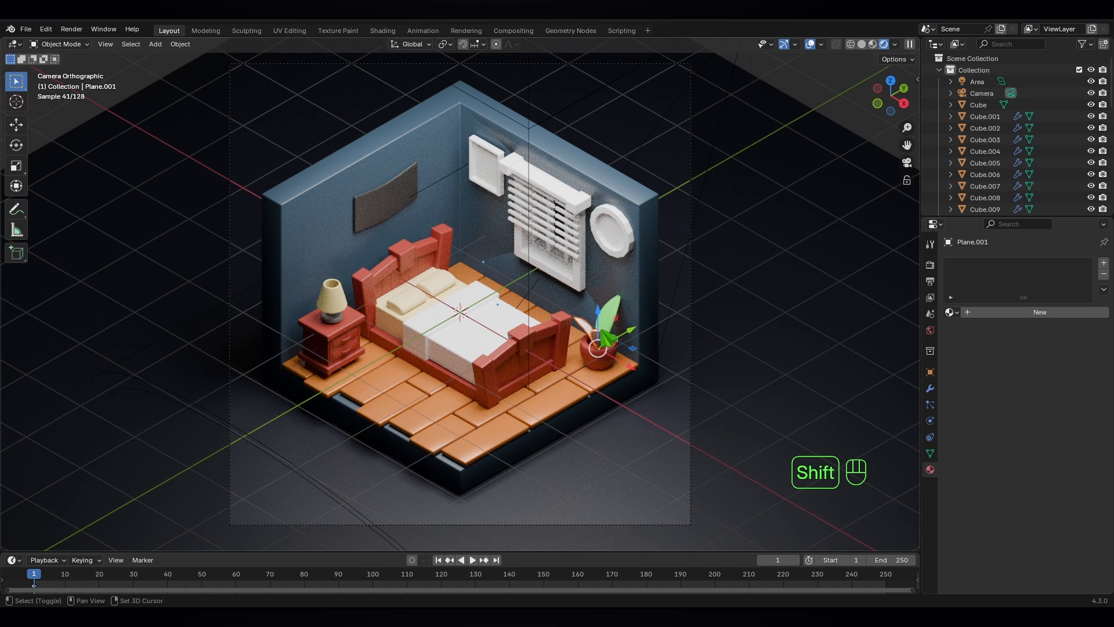
pyautogui.keyDown('shift'); pyautogui.click(598, 348); pyautogui.keyUp('shift')
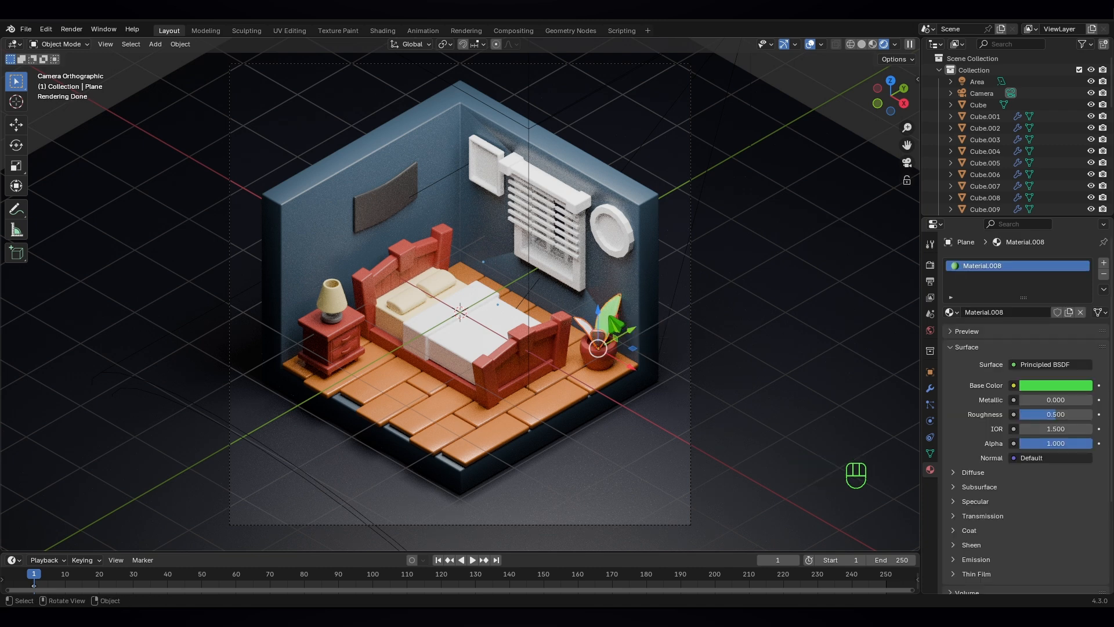
pyautogui.hotkey('ctrl', 'l')
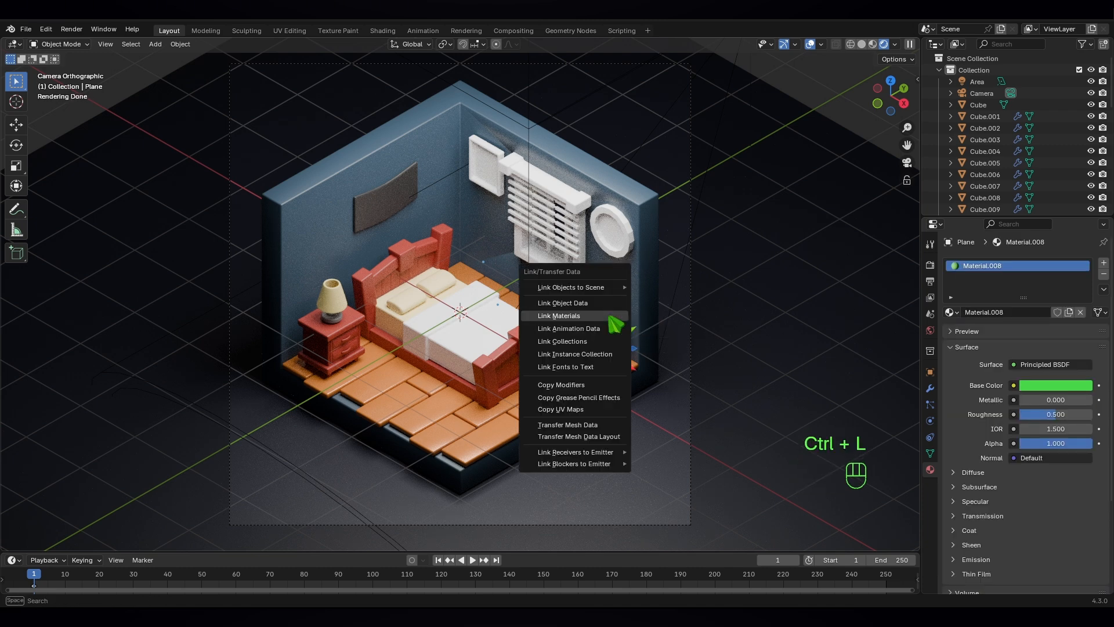
pyautogui.click(609, 317)
pyautogui.click(698, 342)
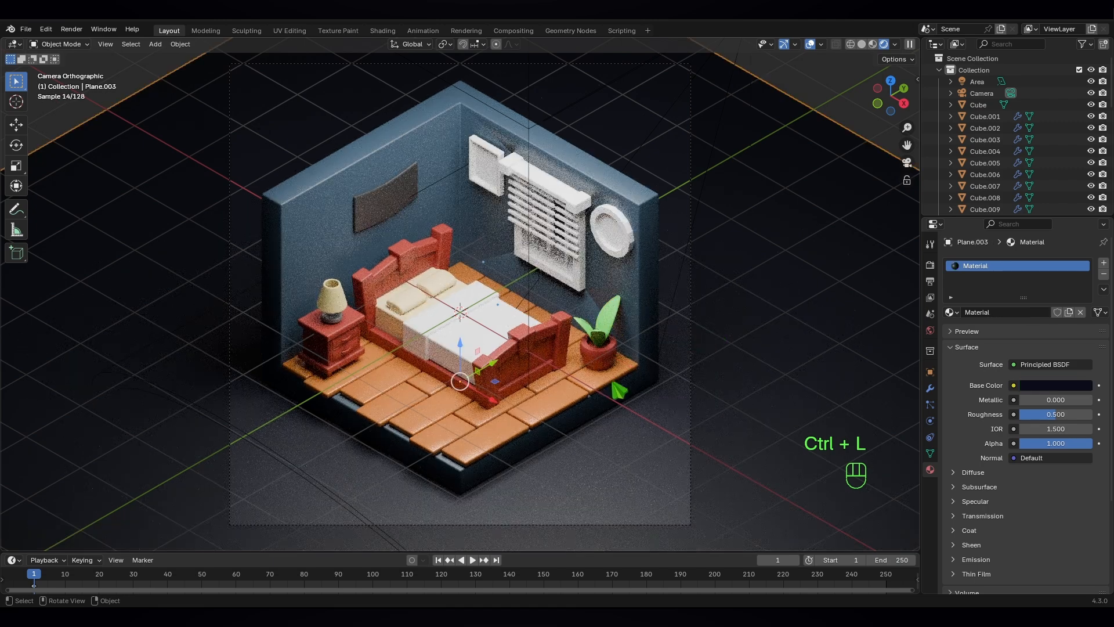
# Step: Give the round ornament on the wall beside the window a new material with an orange-yellow base color
pyautogui.click(618, 242)
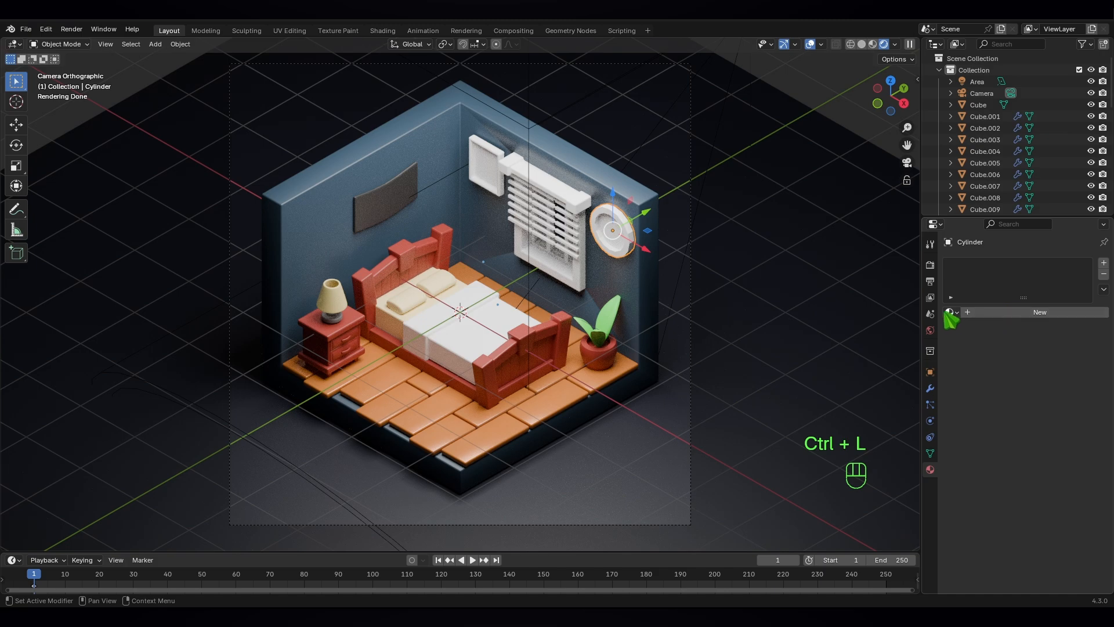
pyautogui.click(1003, 312)
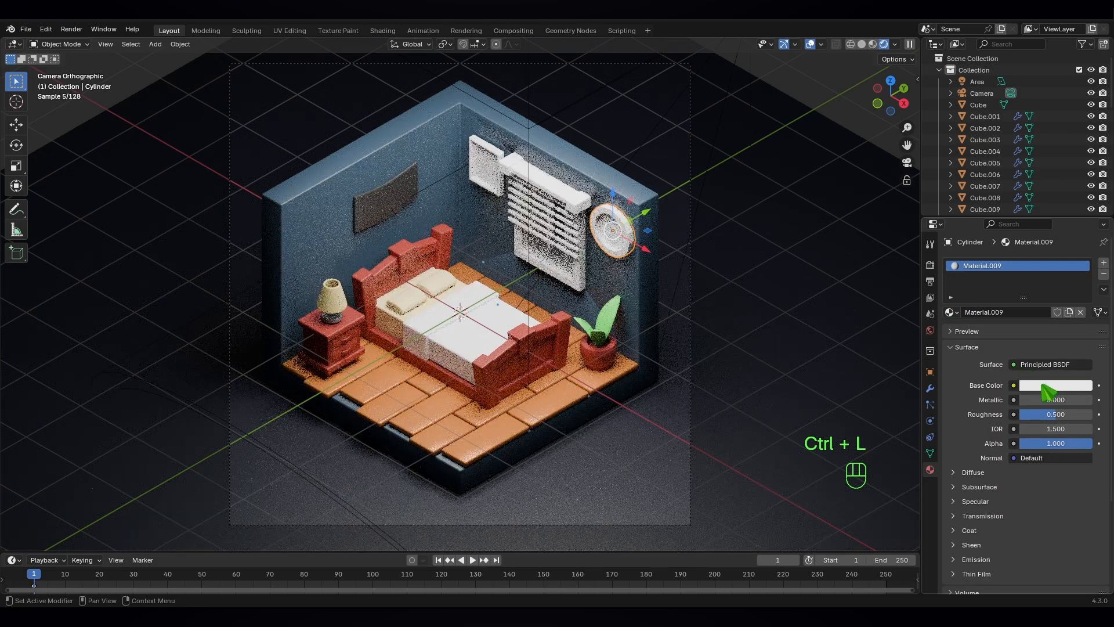
pyautogui.click(1045, 386)
pyautogui.click(1033, 280)
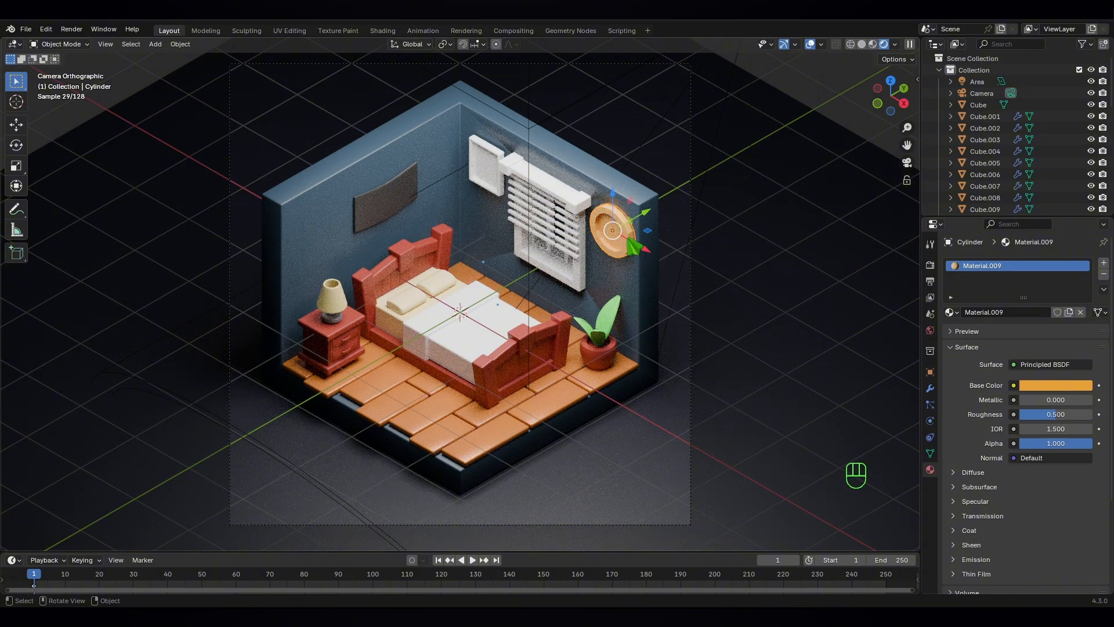
# Step: Add a level 2 Subdivision modifier to the round wall ornament, plus a Bevel modifier placed above it in the stack
pyautogui.scroll(4, 670, 178)
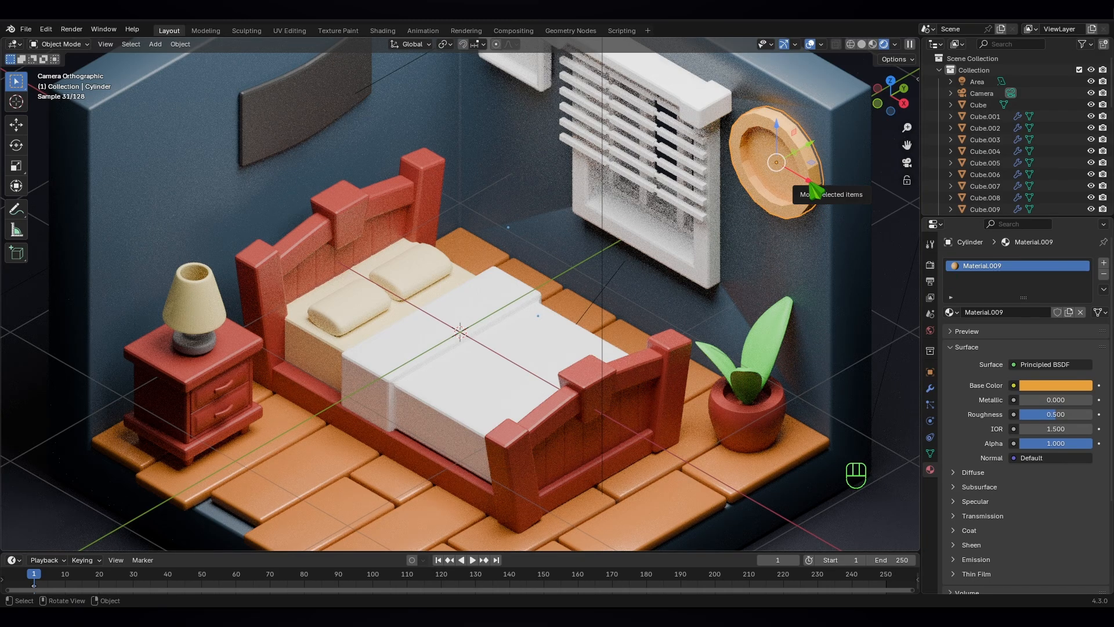
pyautogui.press('ctrl')
pyautogui.hotkey('ctrl', '2')
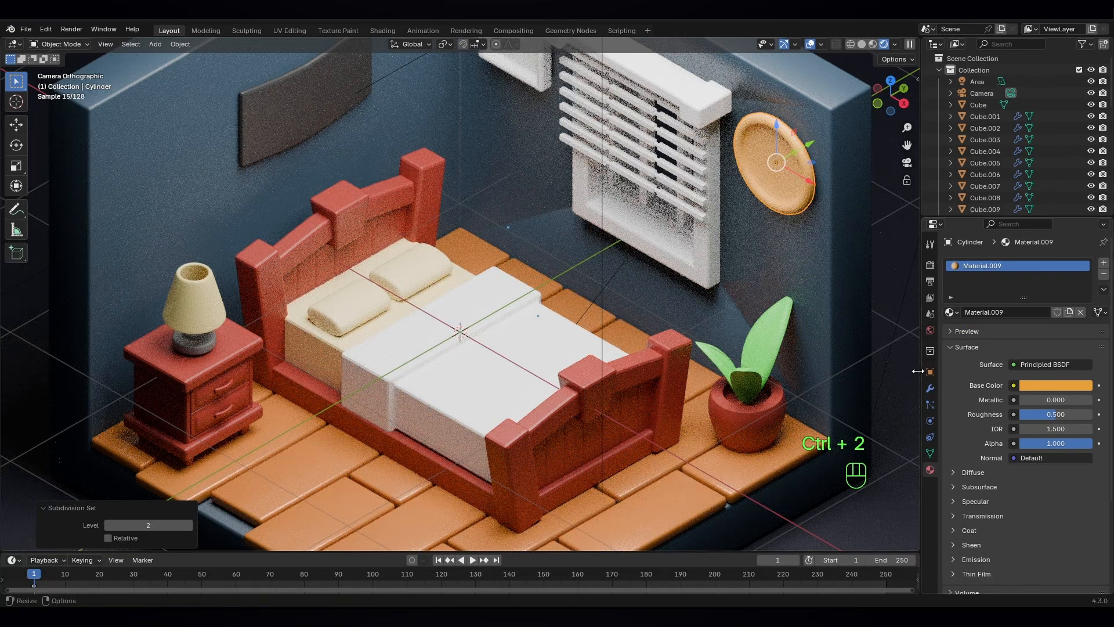
pyautogui.click(930, 388)
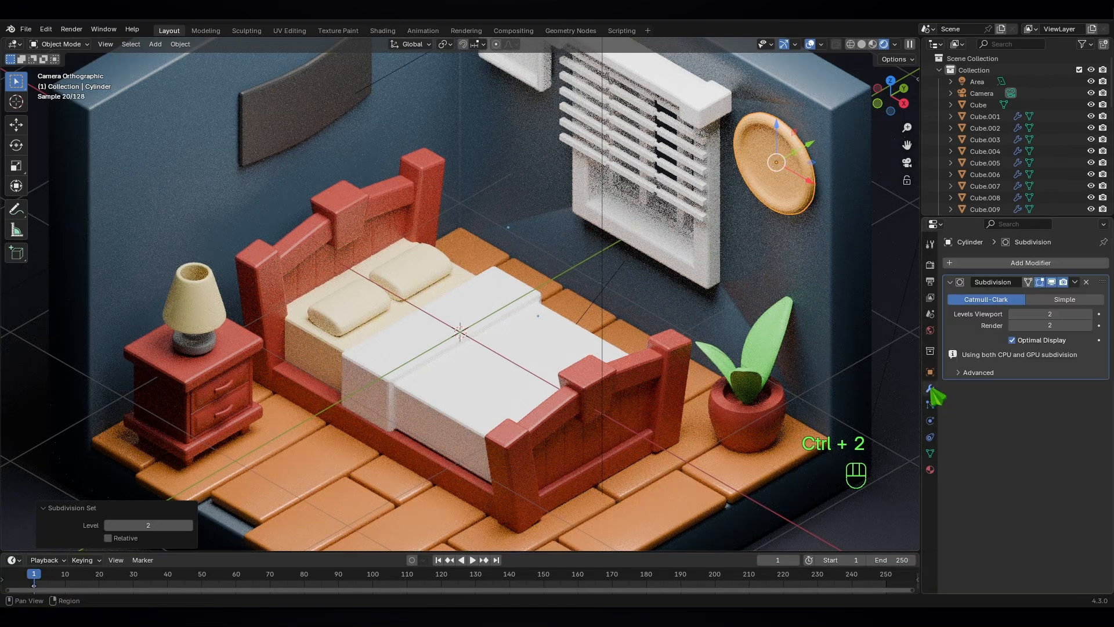
pyautogui.click(1024, 263)
pyautogui.moveTo(966, 303)
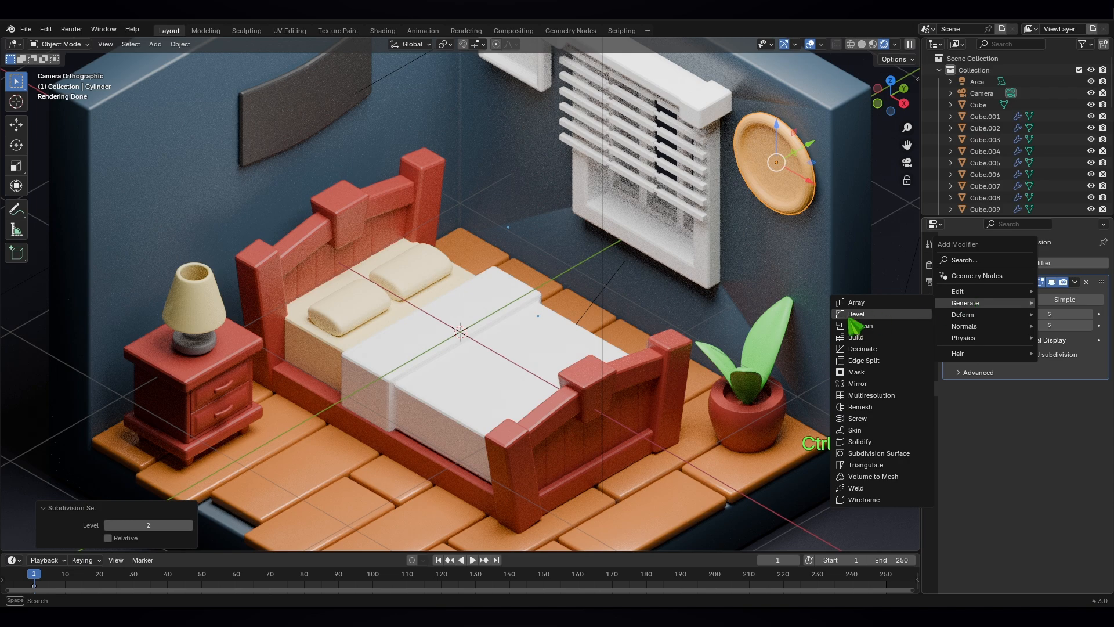
pyautogui.click(856, 314)
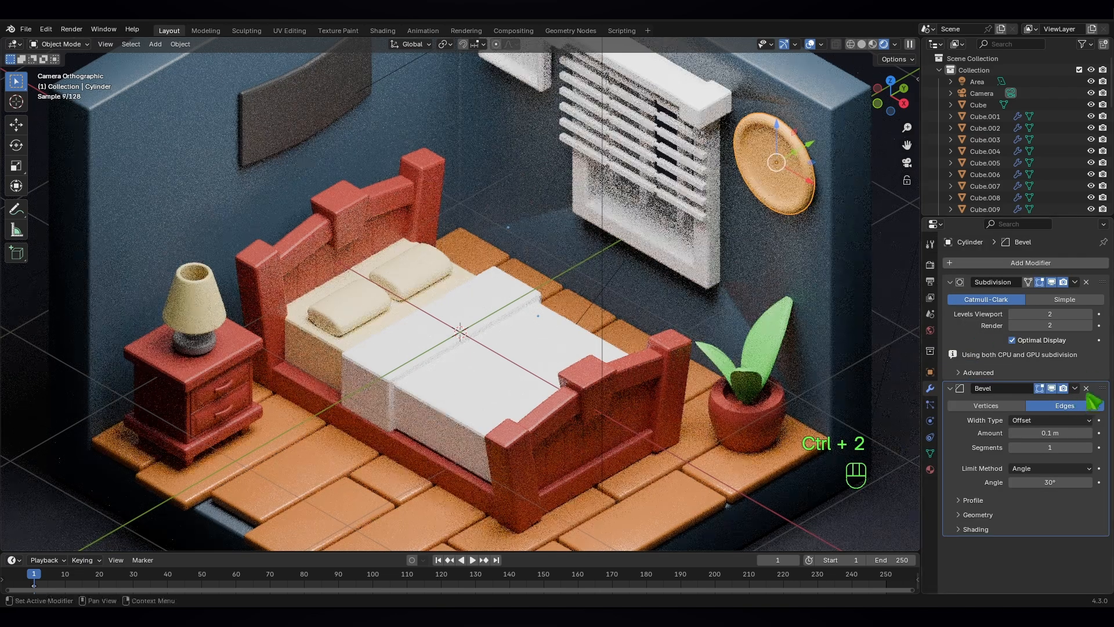
pyautogui.moveTo(1103, 383); pyautogui.dragTo(1096, 285)
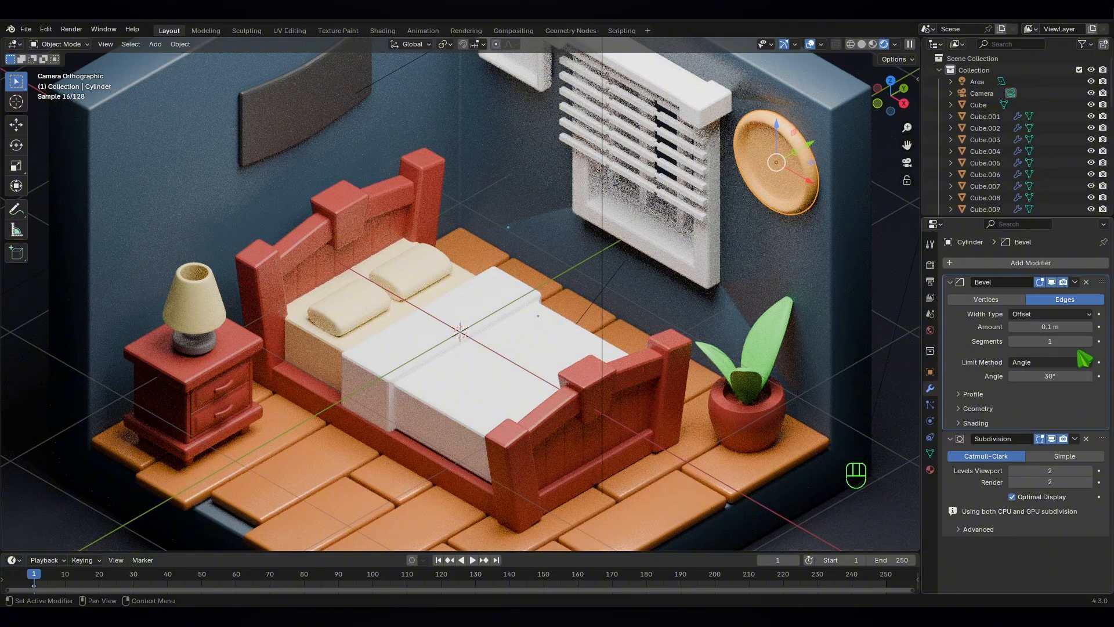
# Step: Set the round wall ornament's Bevel modifier to 2 segments and an amount of 0.2 m
pyautogui.click(1089, 341)
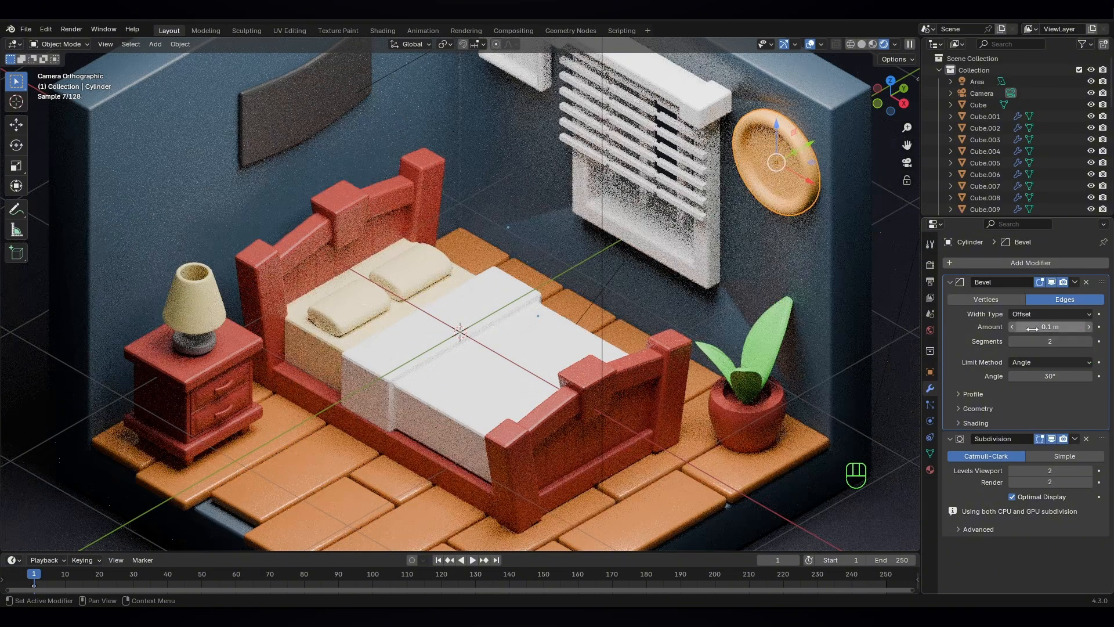
pyautogui.click(1048, 326)
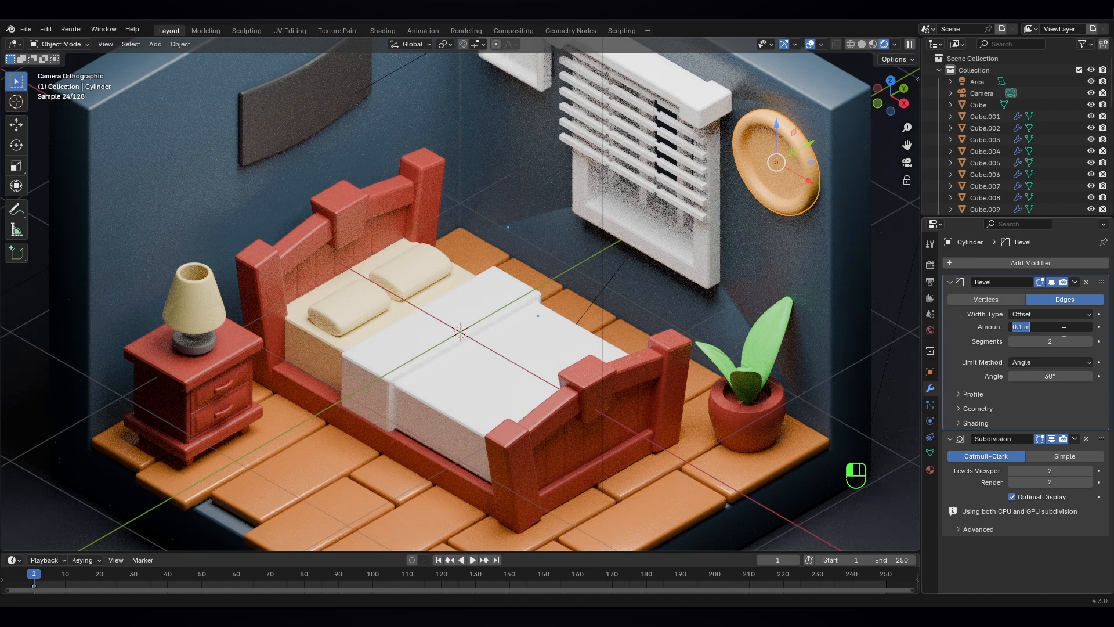
pyautogui.write('0.2')
pyautogui.press('Return')
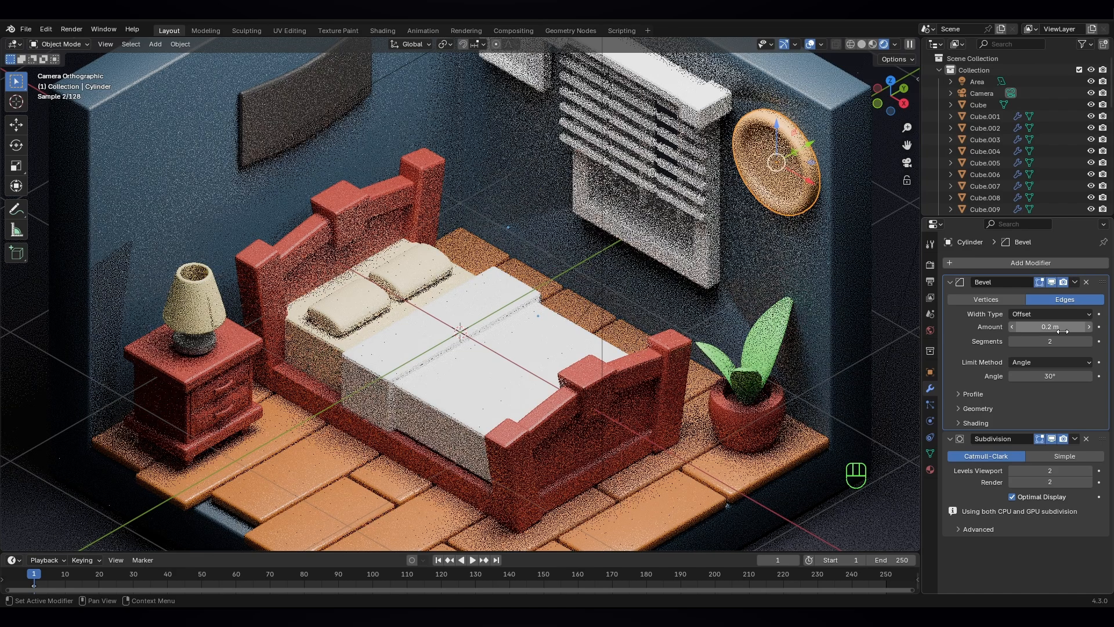
# Step: Mark the outer and inner rim edge loops on the front of the round wall ornament as sharp in Edit Mode
pyautogui.scroll(-3, 821, 196)
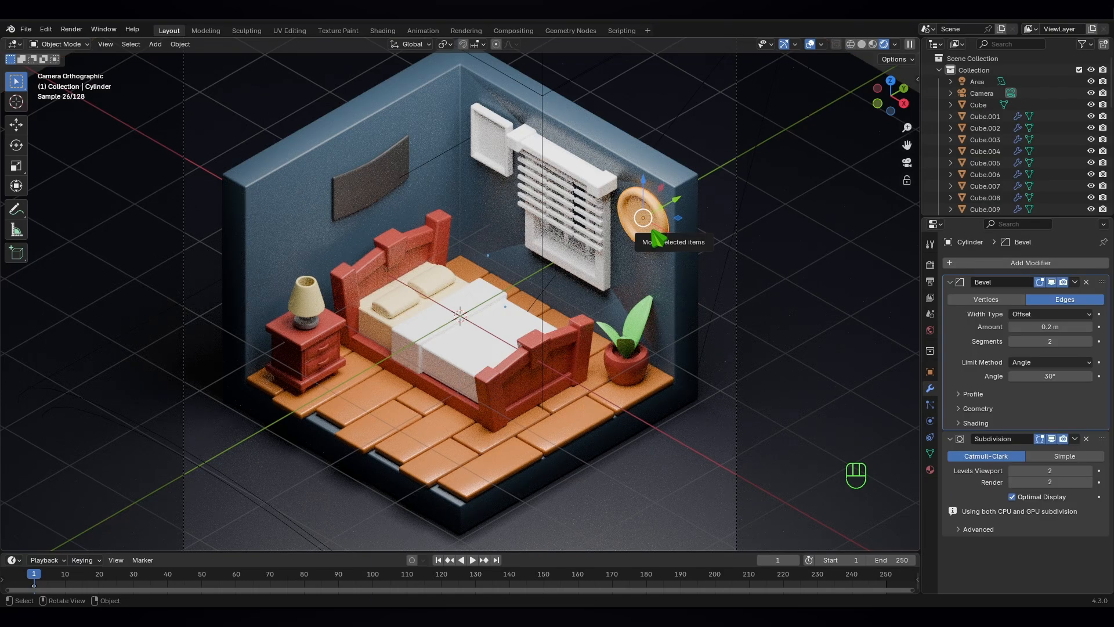
pyautogui.press('KP_0')
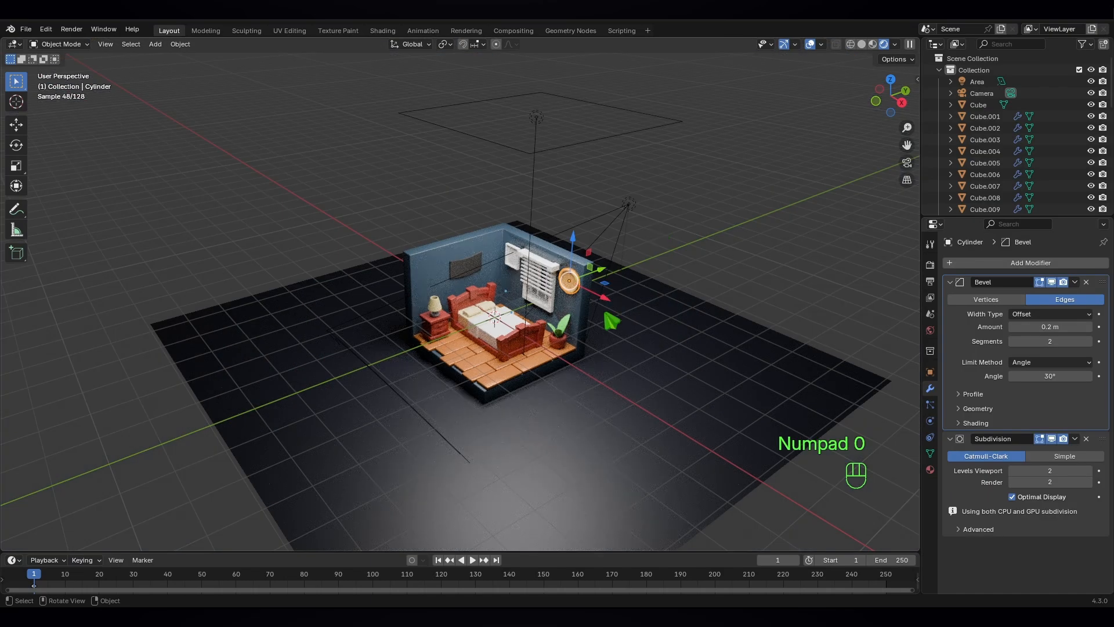
pyautogui.press('KP_Decimal')
pyautogui.scroll(-2, 569, 325)
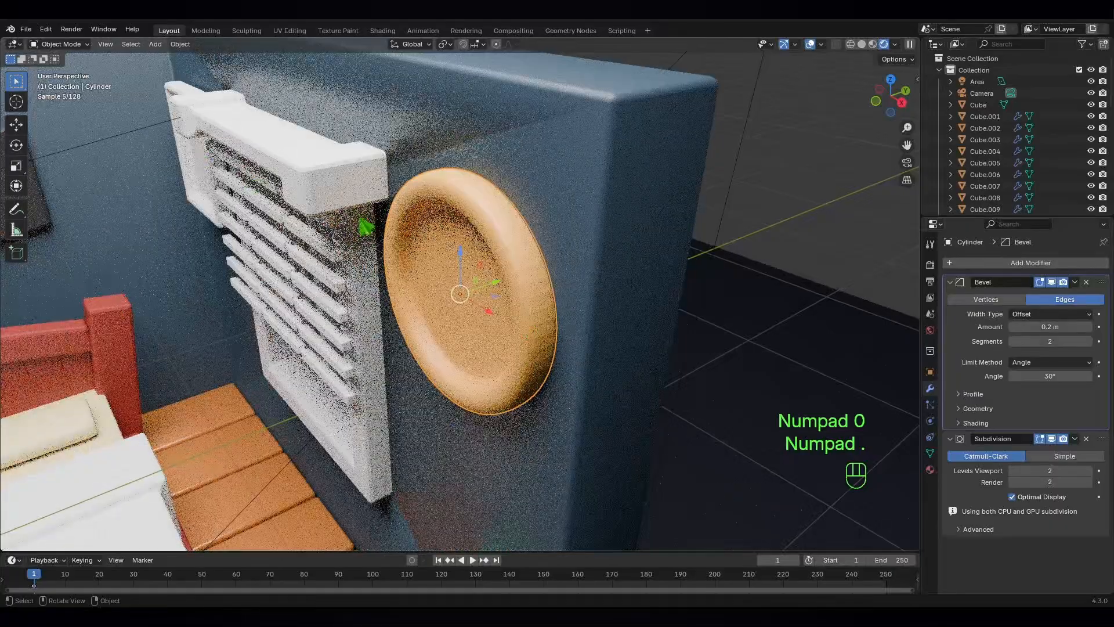
pyautogui.click(65, 47)
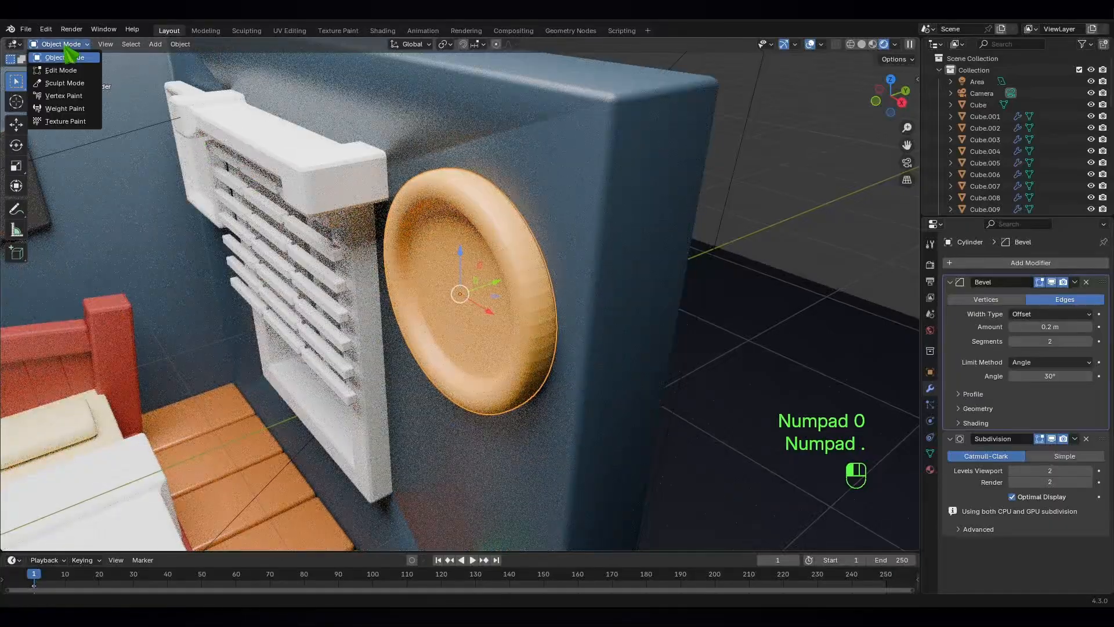
pyautogui.click(64, 81)
pyautogui.moveTo(509, 284); pyautogui.dragTo(549, 267, button='middle')
pyautogui.press('2')
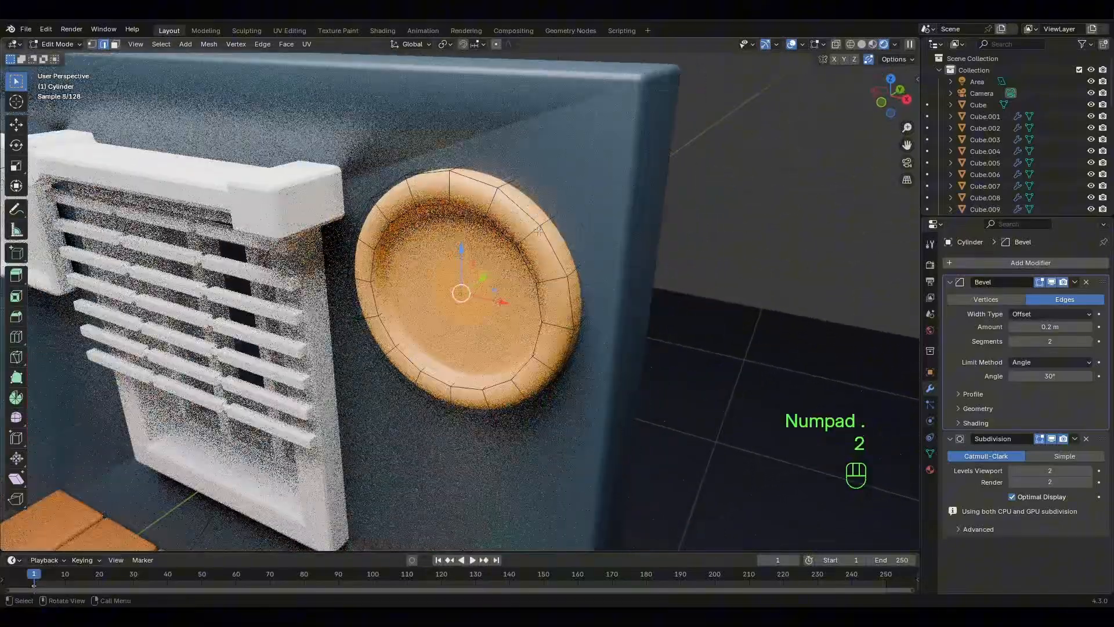
pyautogui.keyDown('alt'); pyautogui.keyDown('shift'); pyautogui.click(533, 223); pyautogui.keyUp('shift'); pyautogui.keyUp('alt')
pyautogui.keyDown('alt'); pyautogui.click(512, 238); pyautogui.keyUp('alt')
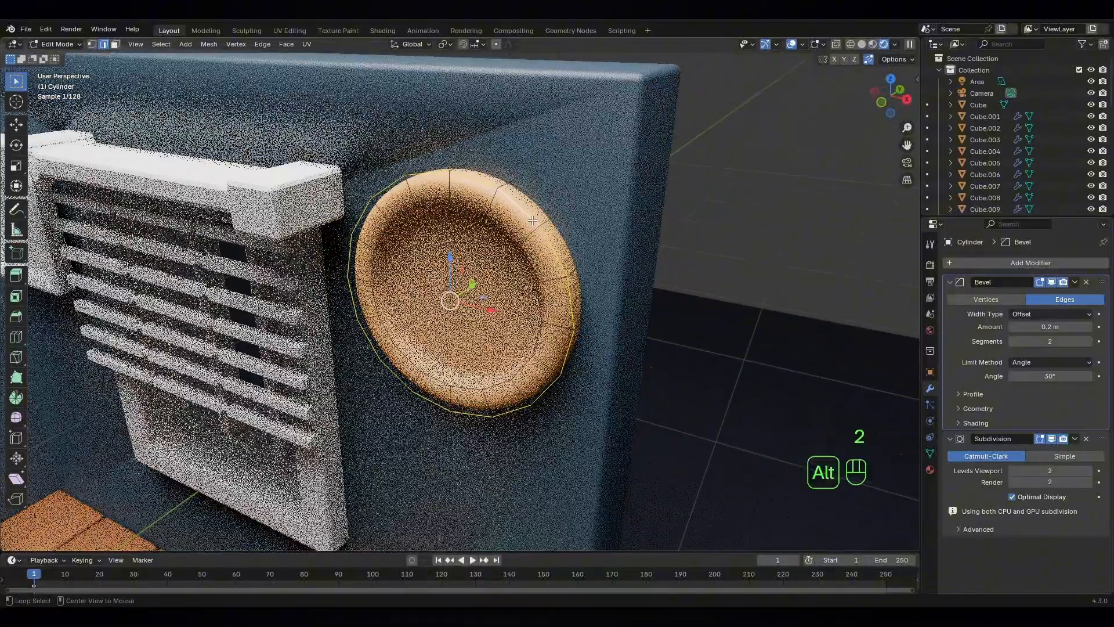
pyautogui.keyDown('alt'); pyautogui.keyDown('shift'); pyautogui.click(509, 236); pyautogui.keyUp('shift'); pyautogui.keyUp('alt')
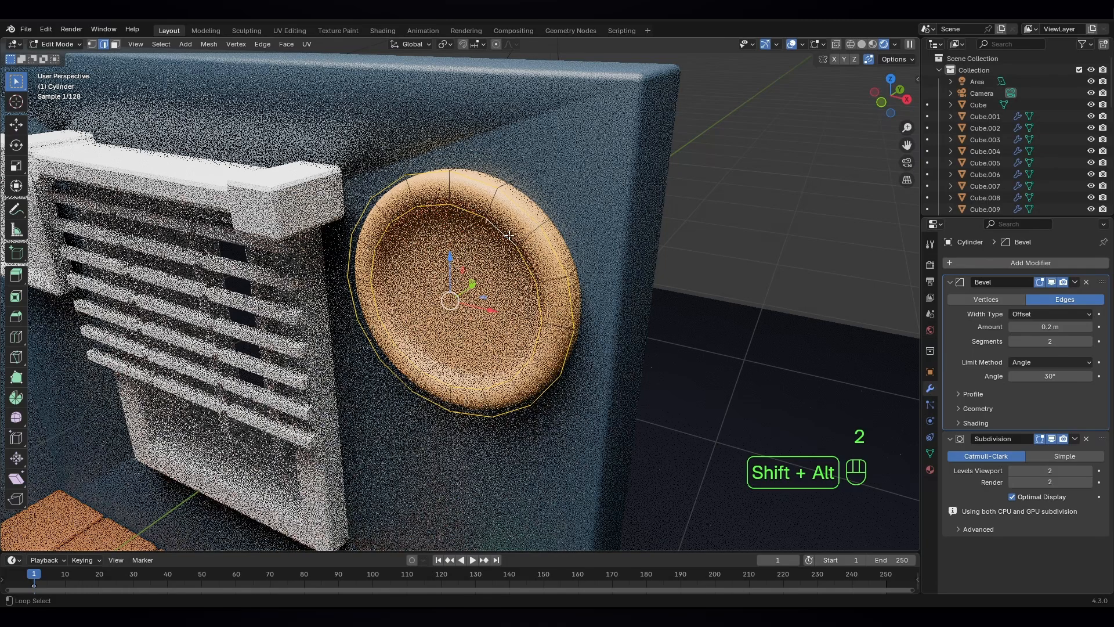
pyautogui.rightClick(515, 232)
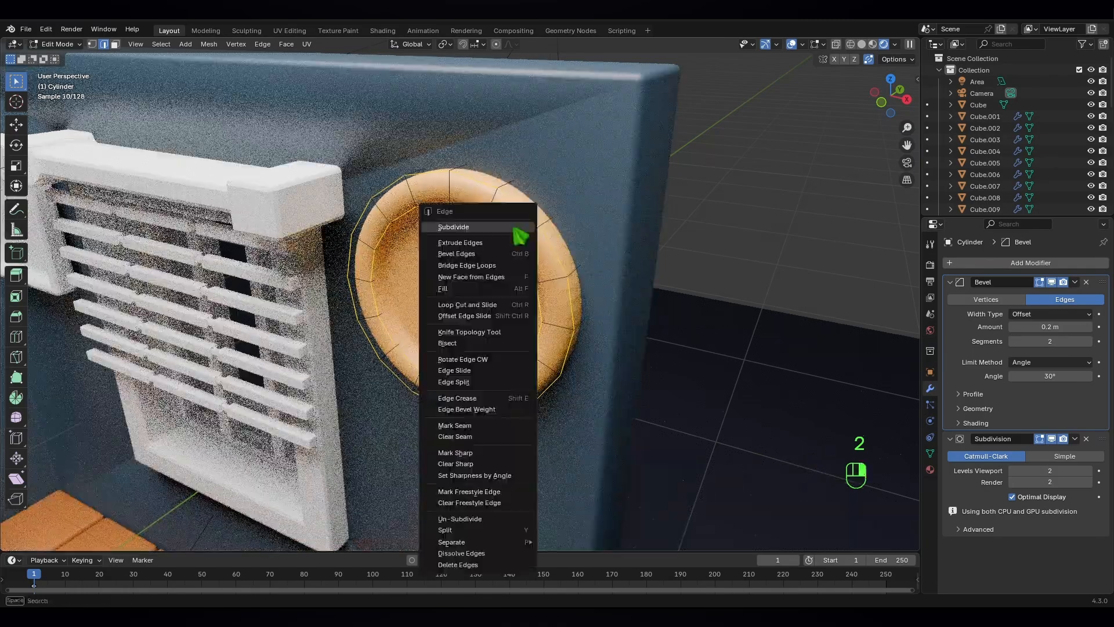
pyautogui.click(477, 452)
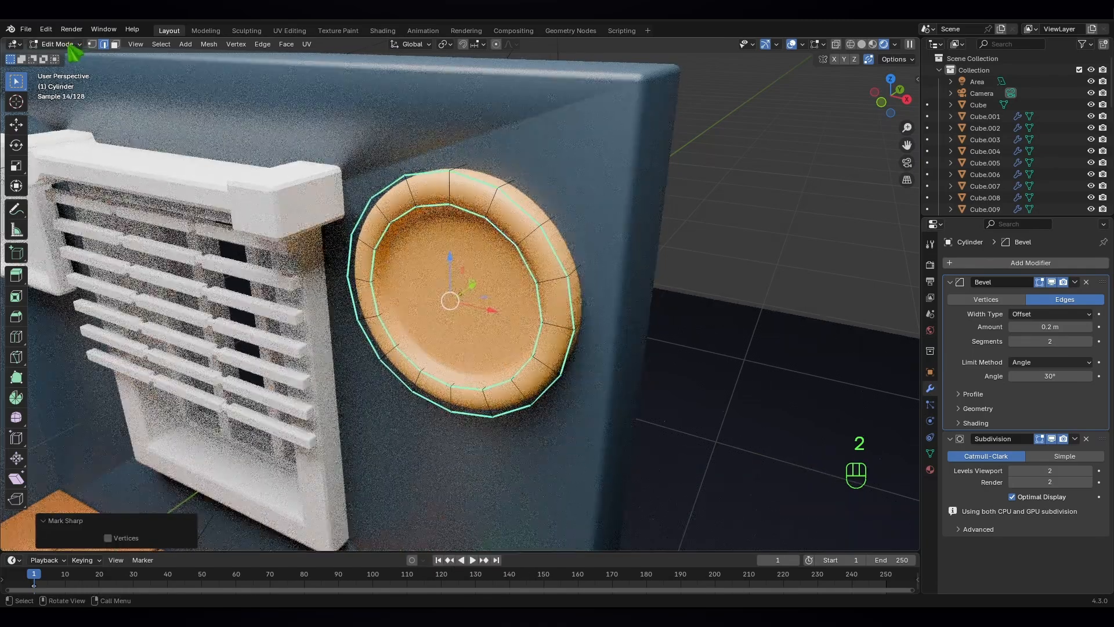
pyautogui.click(71, 47)
pyautogui.click(55, 58)
# Step: Raise the round ornament's bevel to 3 segments and move the ornament about -0.007 m along the Y axis
pyautogui.moveTo(809, 293); pyautogui.dragTo(598, 269, button='middle')
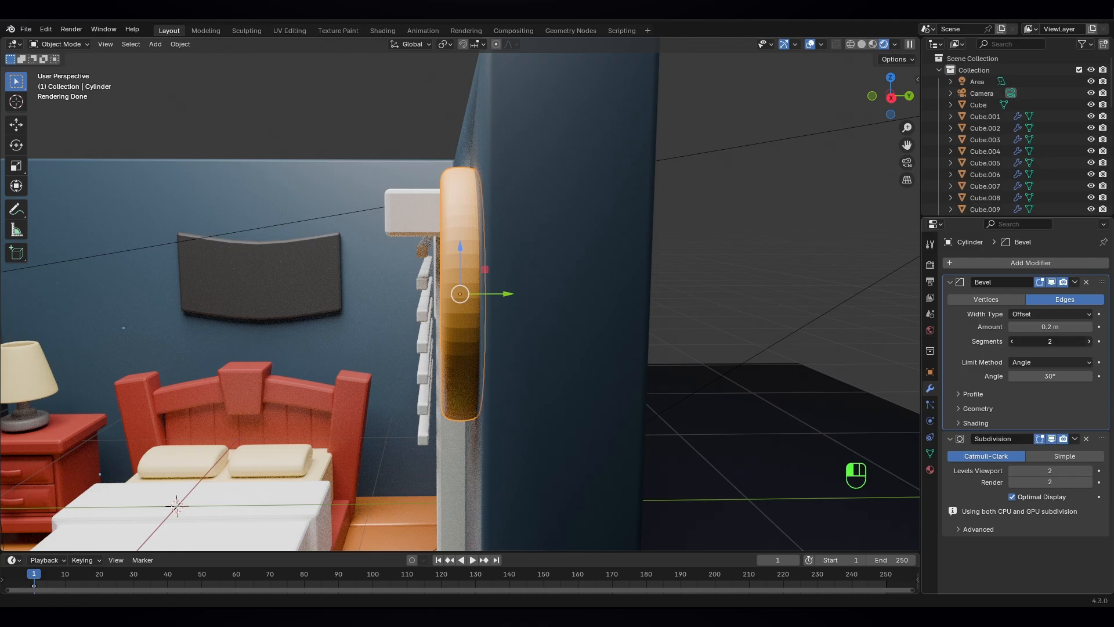
pyautogui.click(1089, 342)
pyautogui.moveTo(678, 342); pyautogui.dragTo(514, 199, button='middle')
pyautogui.press('g')
pyautogui.press('y')
pyautogui.click(505, 308)
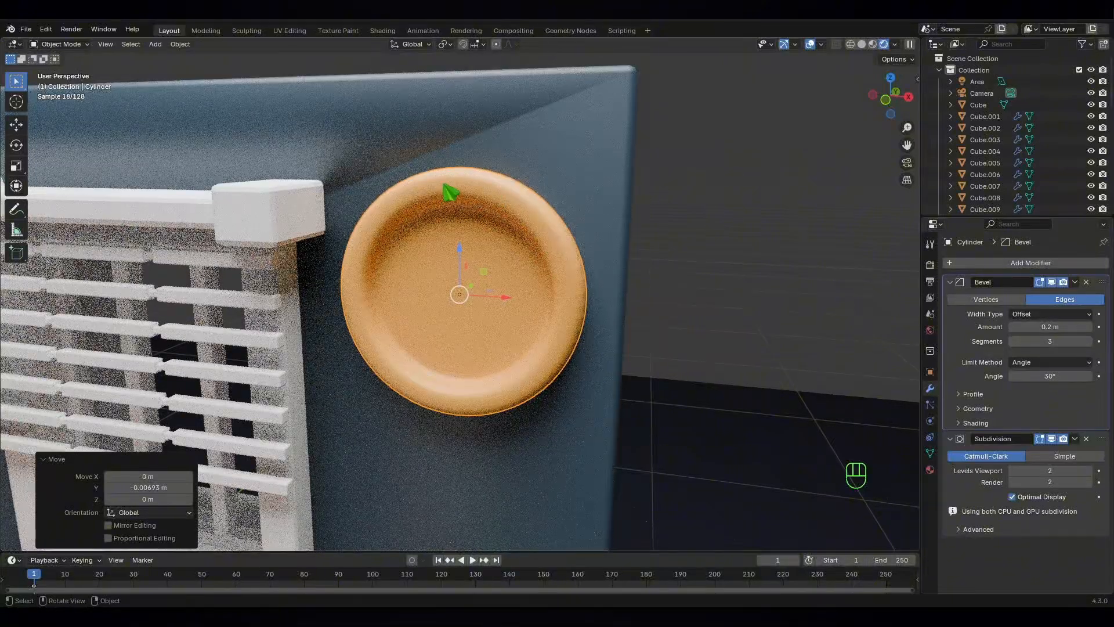
# Step: Add an edge loop around the round ornament's outer side, slid close to the front rim, and return to the camera view
pyautogui.moveTo(557, 294); pyautogui.dragTo(524, 269, button='middle')
pyautogui.click(62, 45)
pyautogui.click(60, 66)
pyautogui.hotkey('ctrl', 'r')
pyautogui.click(531, 228)
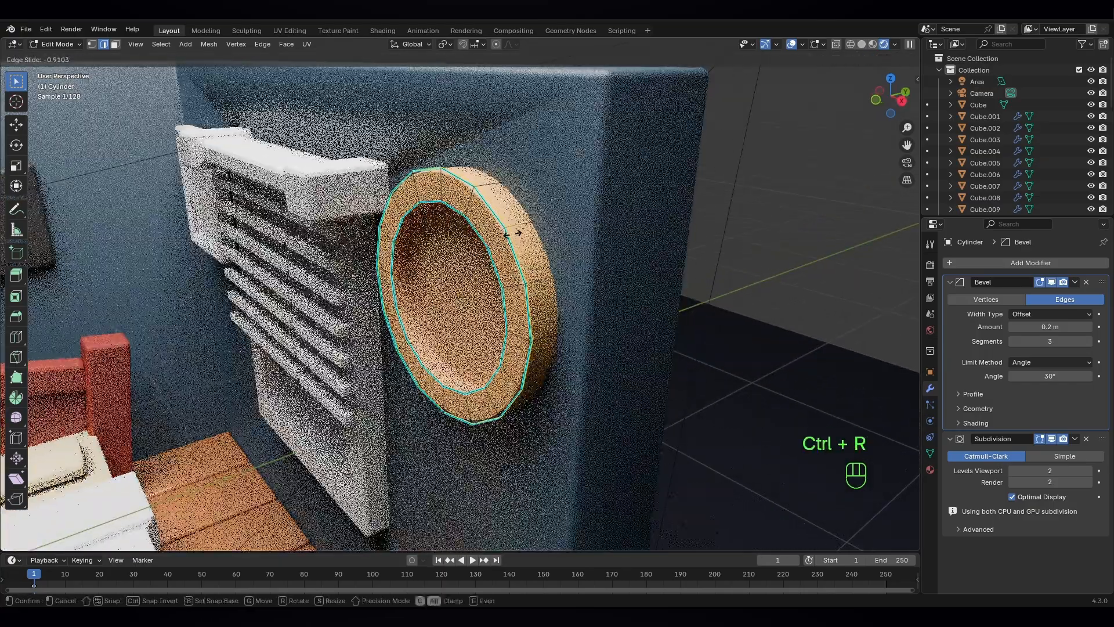
pyautogui.click(505, 261)
pyautogui.press('Tab')
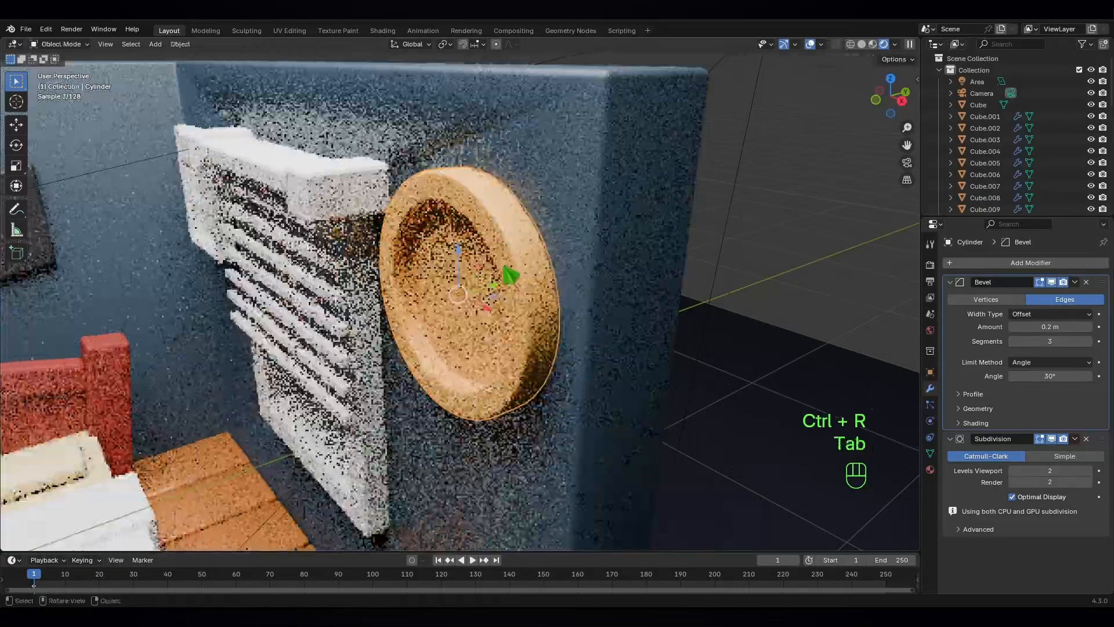
pyautogui.moveTo(507, 273); pyautogui.dragTo(589, 303, button='middle')
pyautogui.scroll(-6, 589, 302)
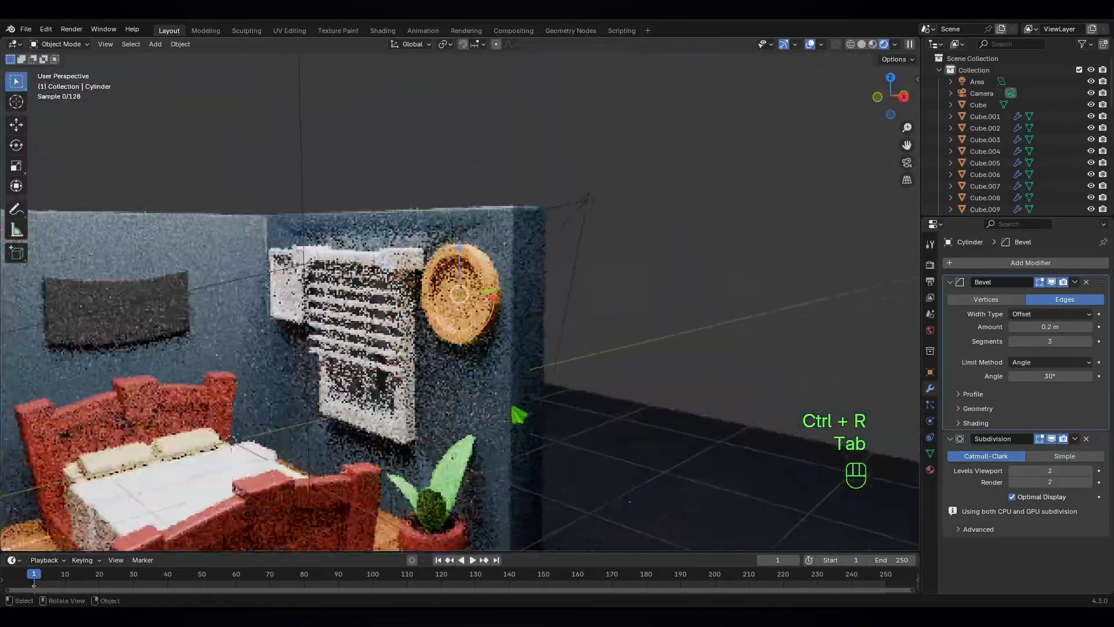
pyautogui.press('KP_0')
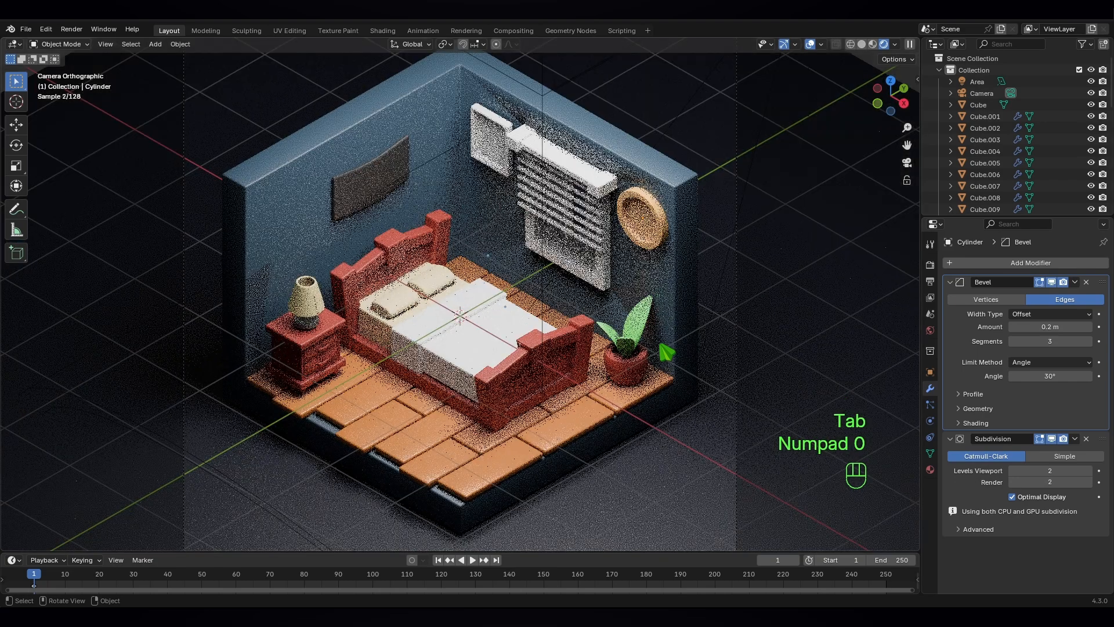
pyautogui.click(790, 301)
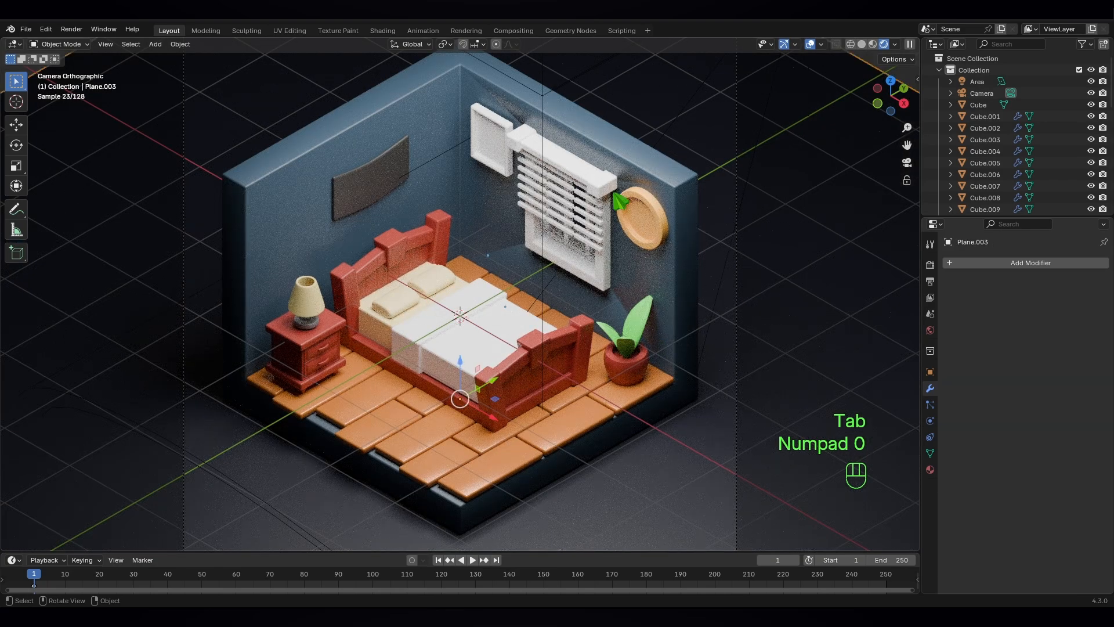
# Step: Give the rectangular picture frame beside the window a new material with a dark orange-red base color
pyautogui.click(488, 149)
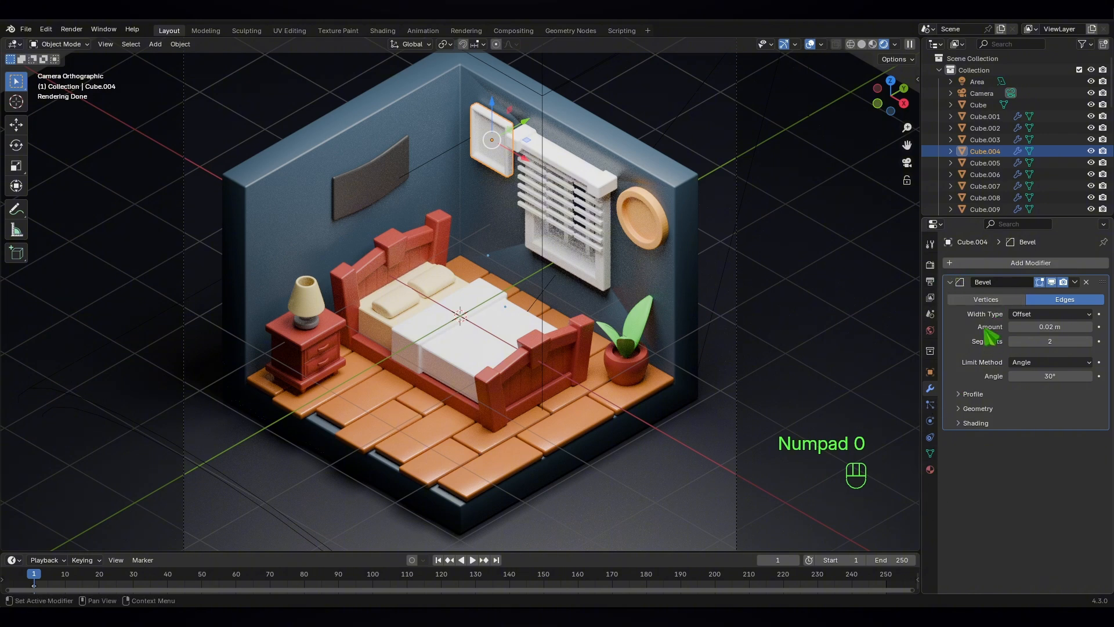
pyautogui.click(930, 470)
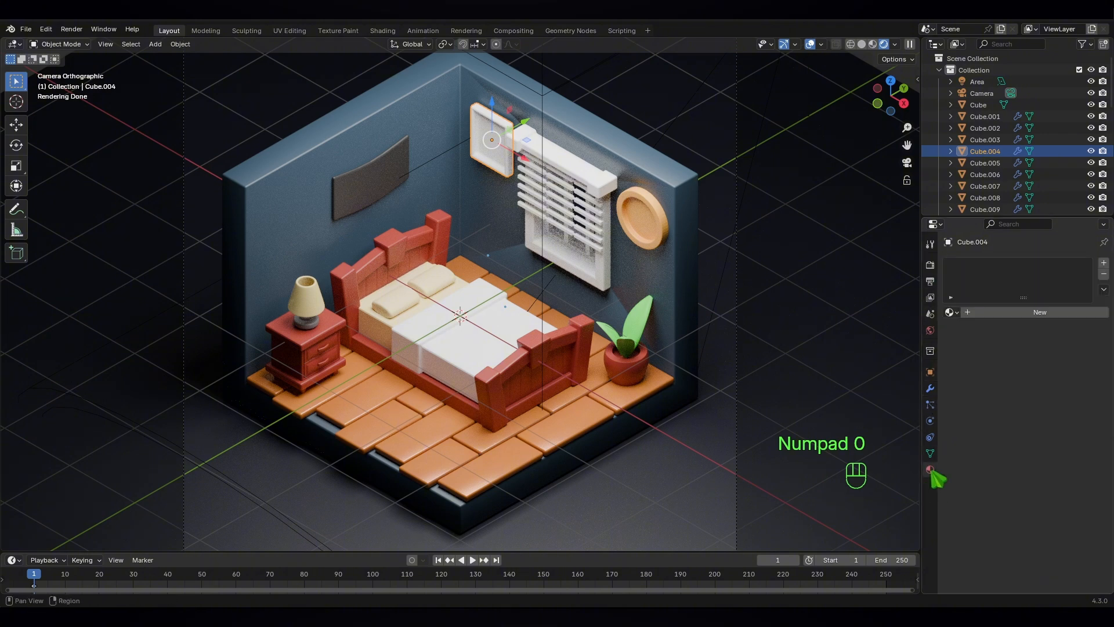
pyautogui.click(1030, 313)
pyautogui.click(1056, 386)
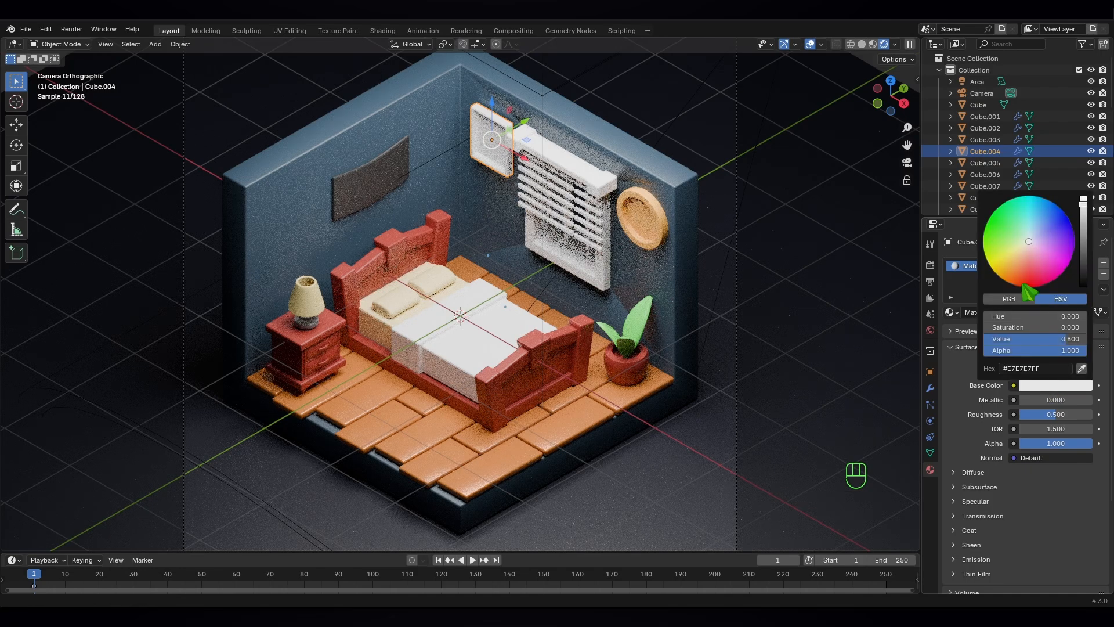
pyautogui.moveTo(1033, 242); pyautogui.dragTo(1018, 280)
pyautogui.moveTo(1083, 202); pyautogui.dragTo(1083, 232)
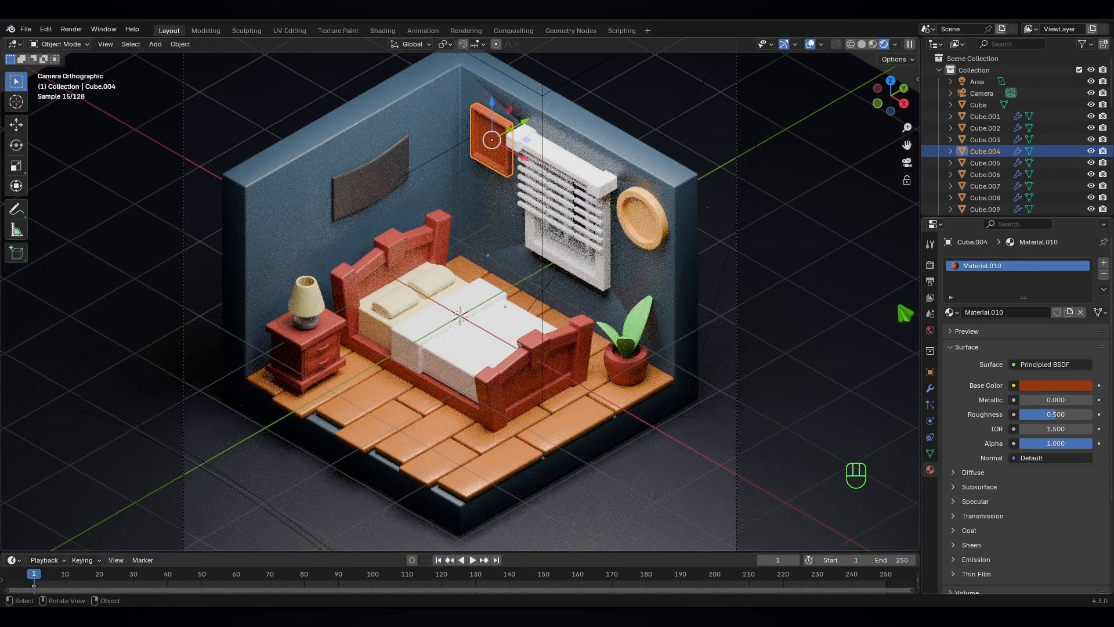
# Step: Rename the picture frame's material as Franme and deselect the frame
pyautogui.doubleClick(984, 267)
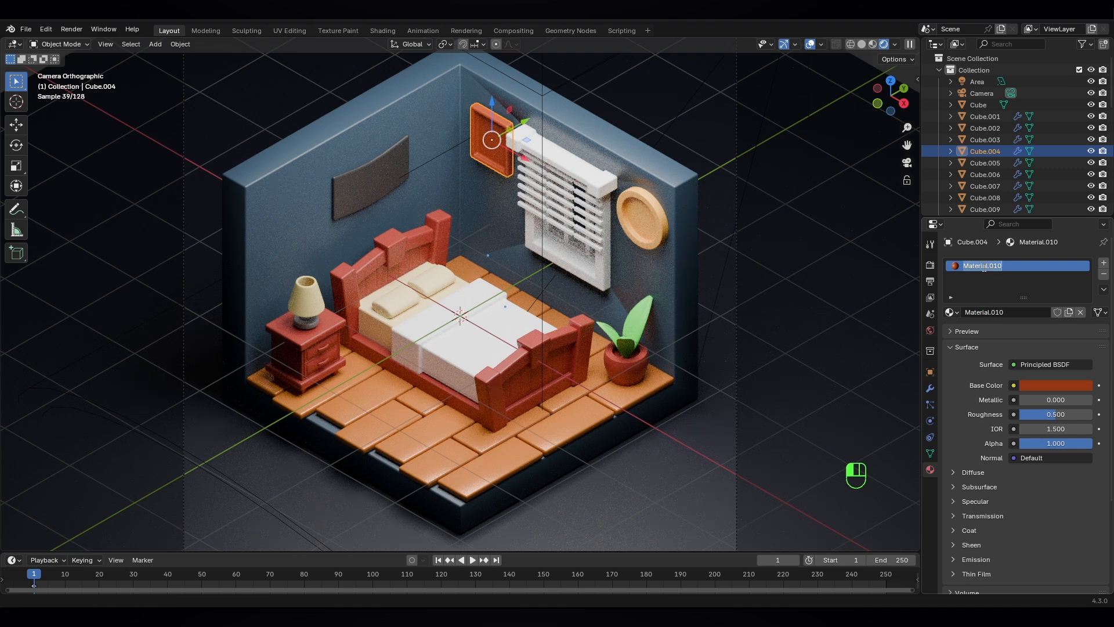
pyautogui.write('Framne')
pyautogui.press('Return')
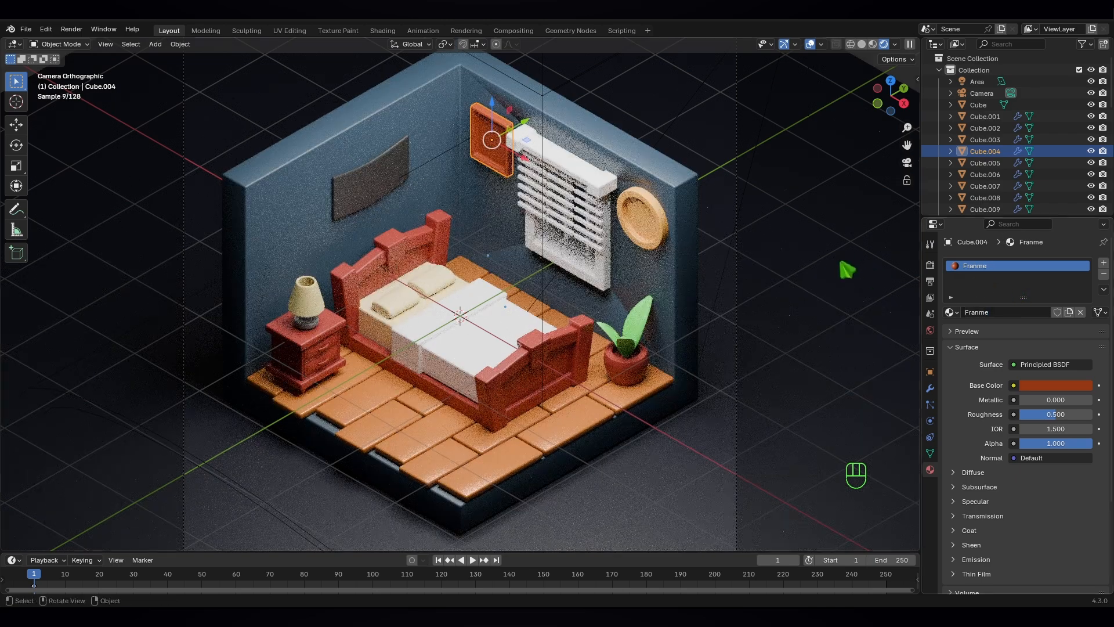
pyautogui.click(845, 269)
# Step: Give the window frame a new material with a dark, saturated orange base color and deselect the frame
pyautogui.click(604, 279)
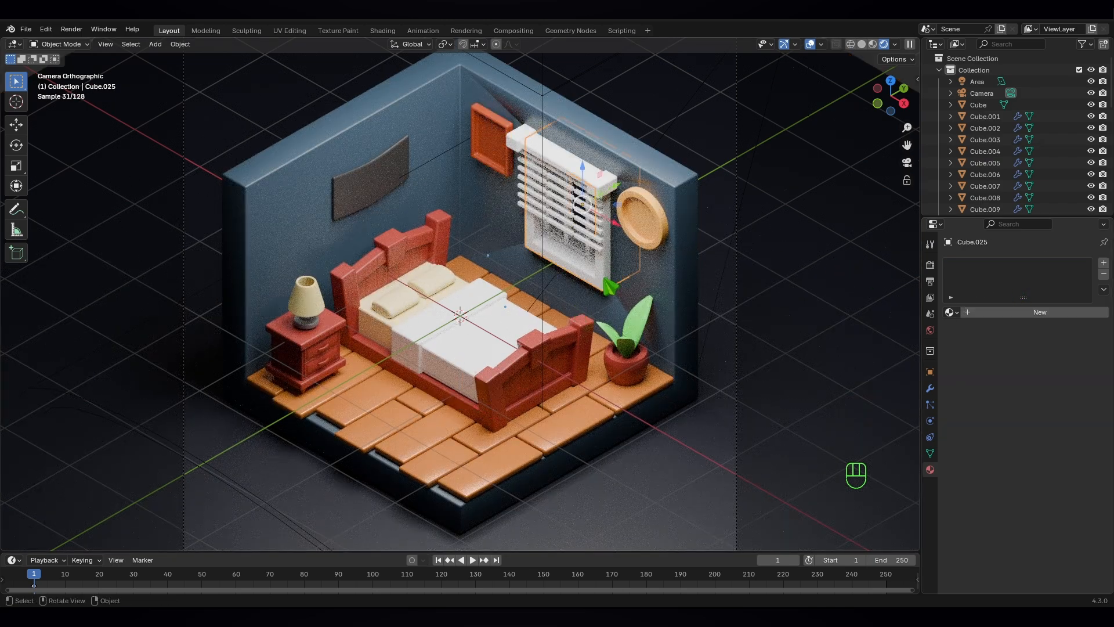
pyautogui.click(995, 312)
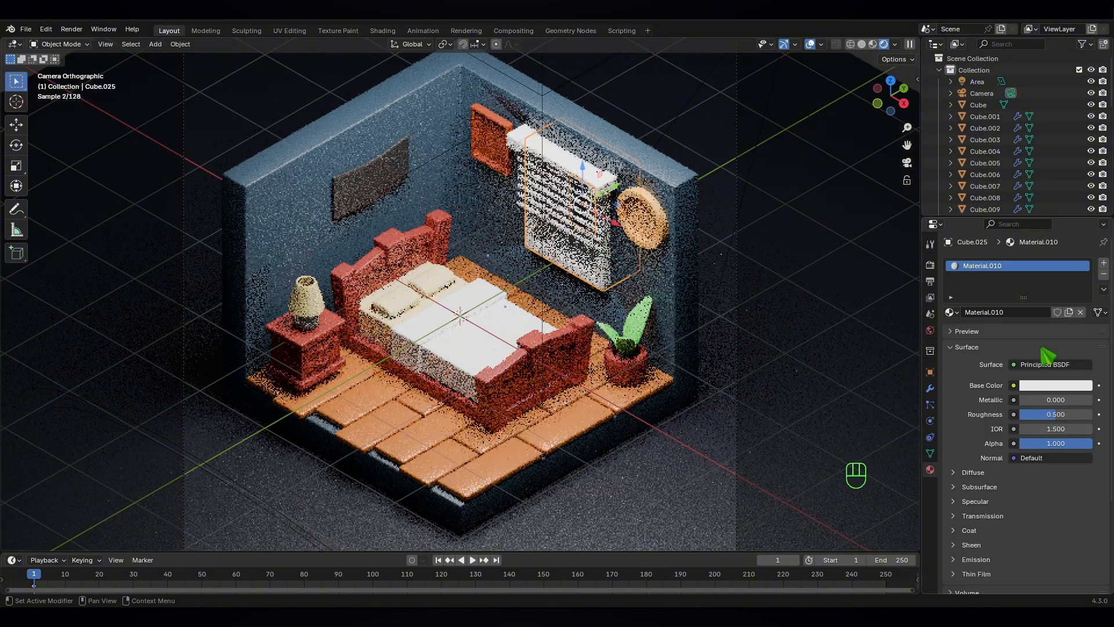
pyautogui.click(1052, 385)
pyautogui.moveTo(1032, 253); pyautogui.dragTo(1017, 274)
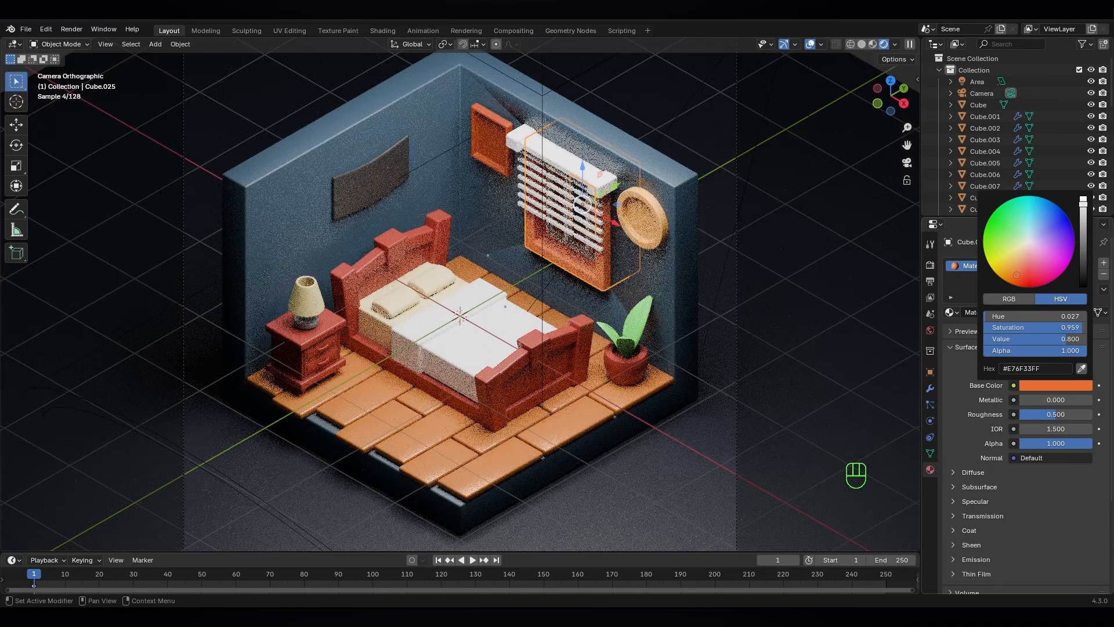
pyautogui.moveTo(1083, 200); pyautogui.dragTo(1083, 216)
pyautogui.click(818, 238)
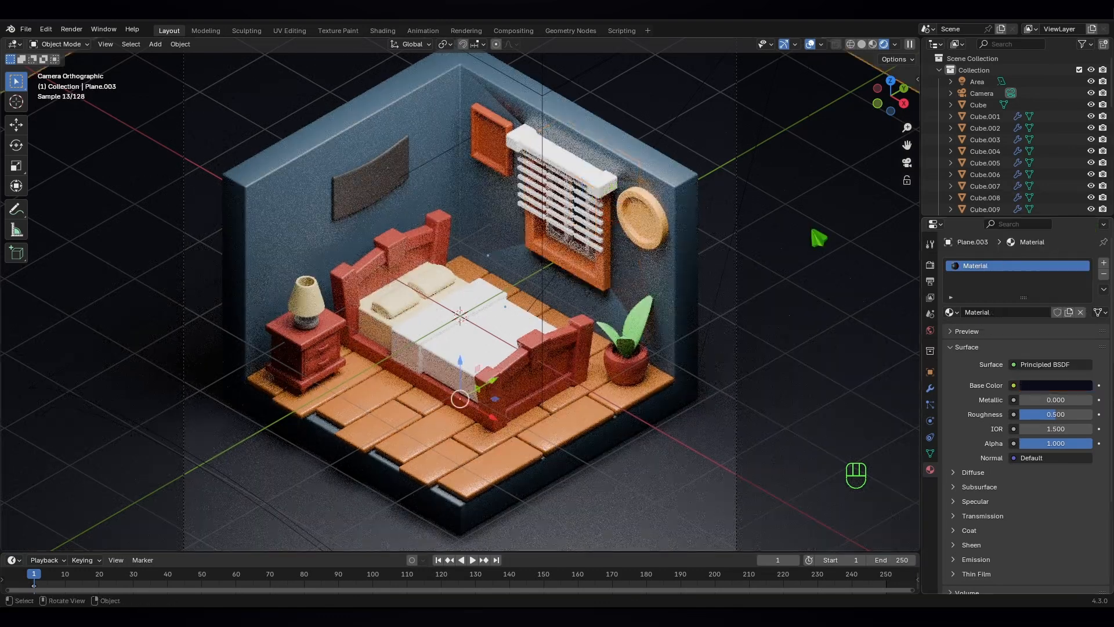
# Step: Assign the existing Material.010 to the blind's head rail above the window
pyautogui.click(597, 184)
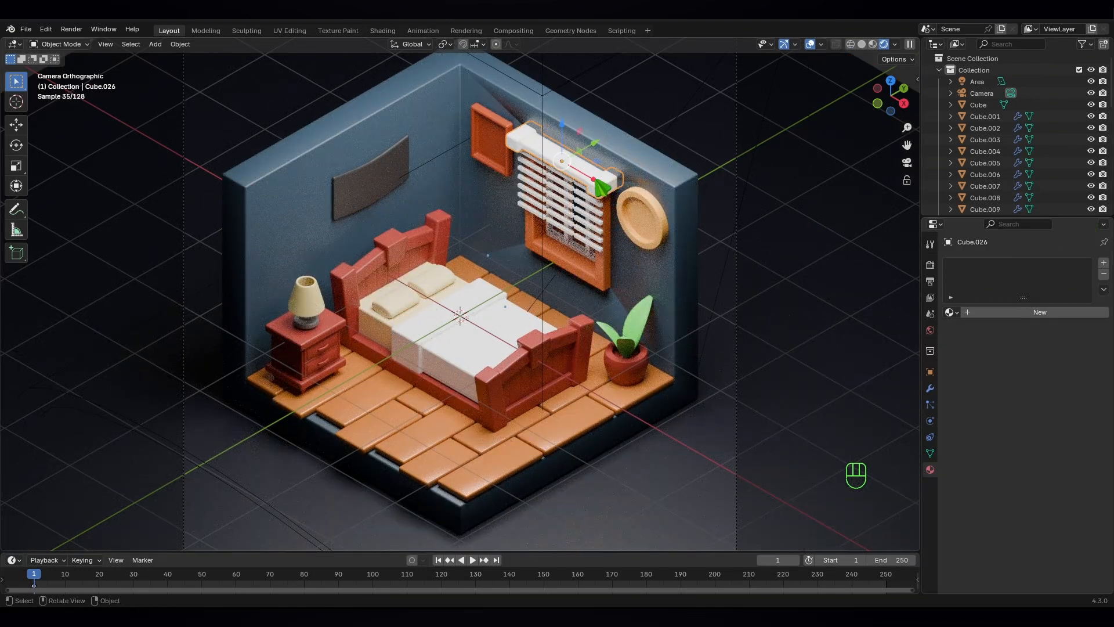
pyautogui.click(951, 313)
pyautogui.scroll(-2, 800, 423)
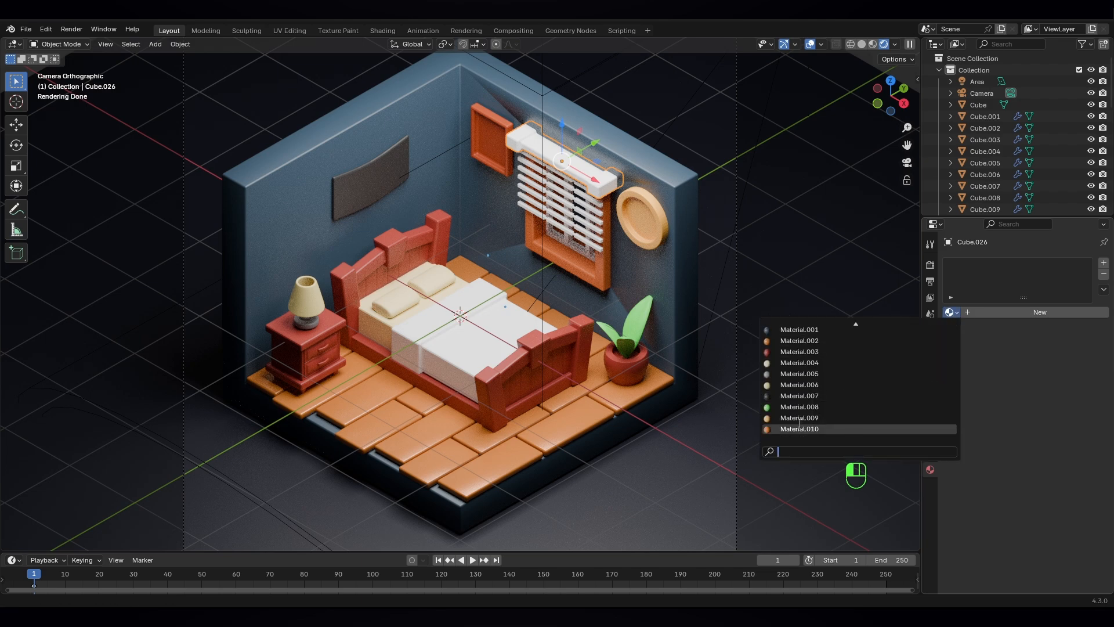
pyautogui.click(805, 430)
# Step: Give the window blind's slats a new material with a pale beige base color
pyautogui.click(553, 194)
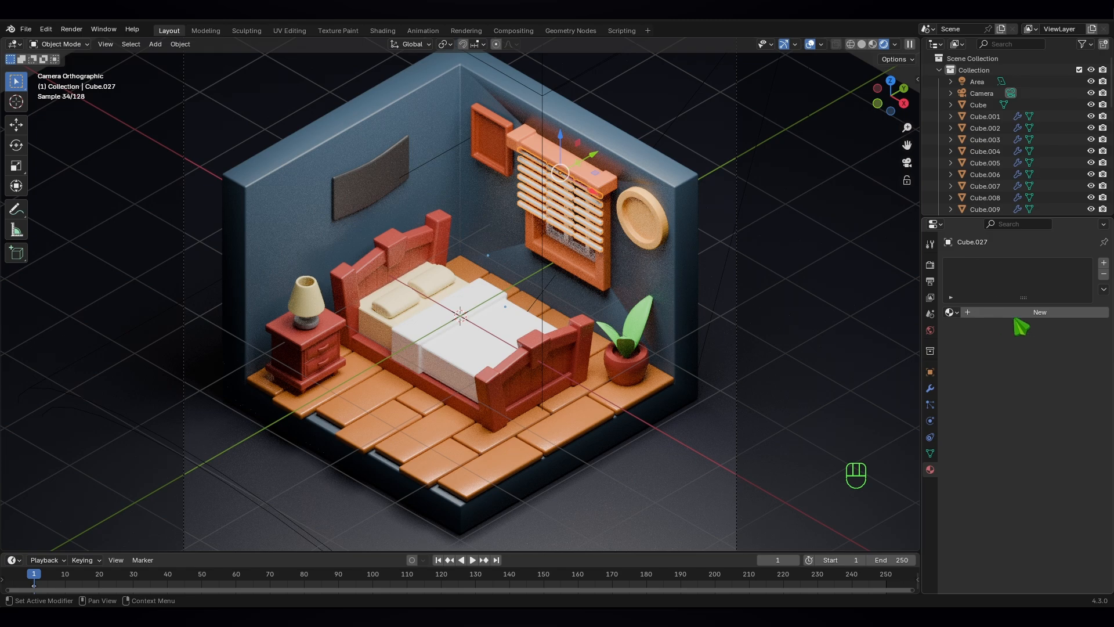
pyautogui.click(1038, 312)
pyautogui.click(1053, 385)
pyautogui.moveTo(1026, 264); pyautogui.dragTo(1019, 253)
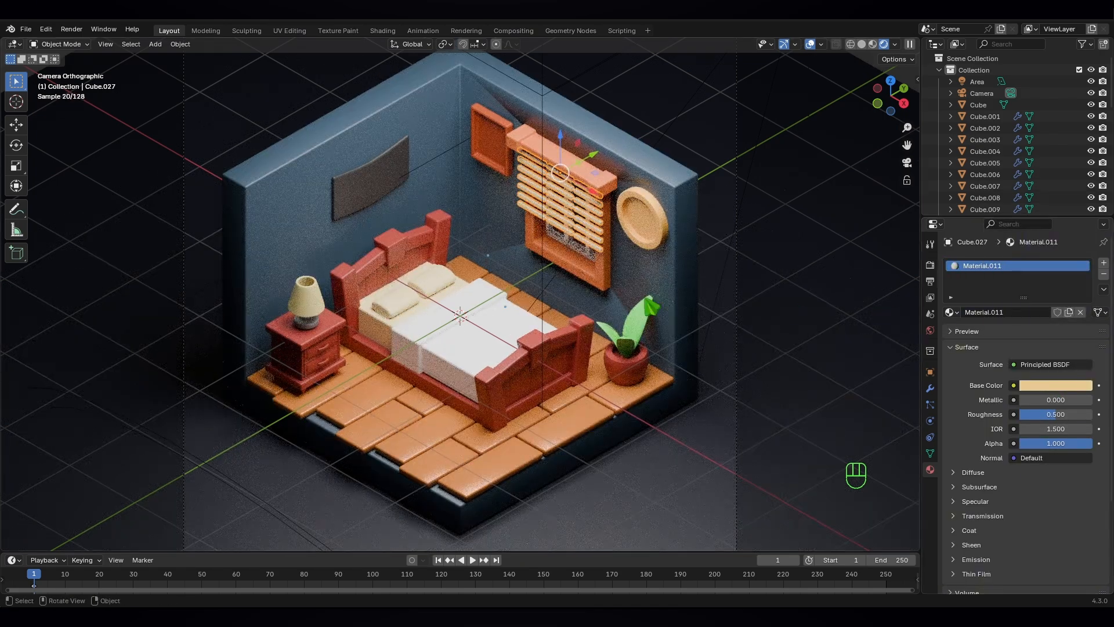
# Step: Select the bed's white blanket and create a new material for it in the Shading workspace
pyautogui.click(458, 334)
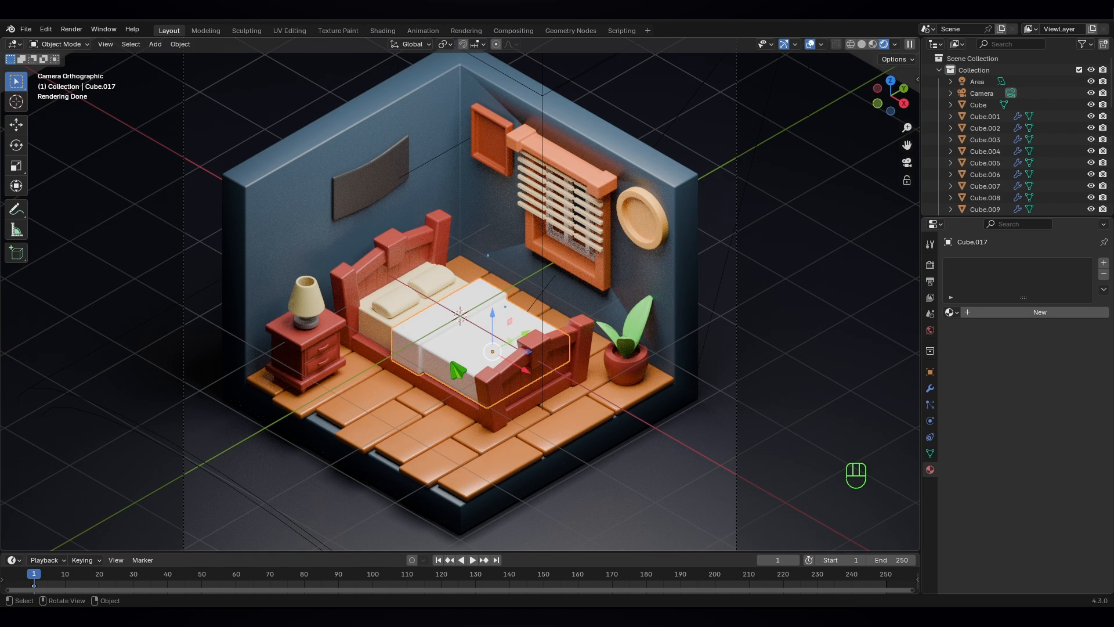
pyautogui.click(383, 31)
pyautogui.scroll(4, 560, 286)
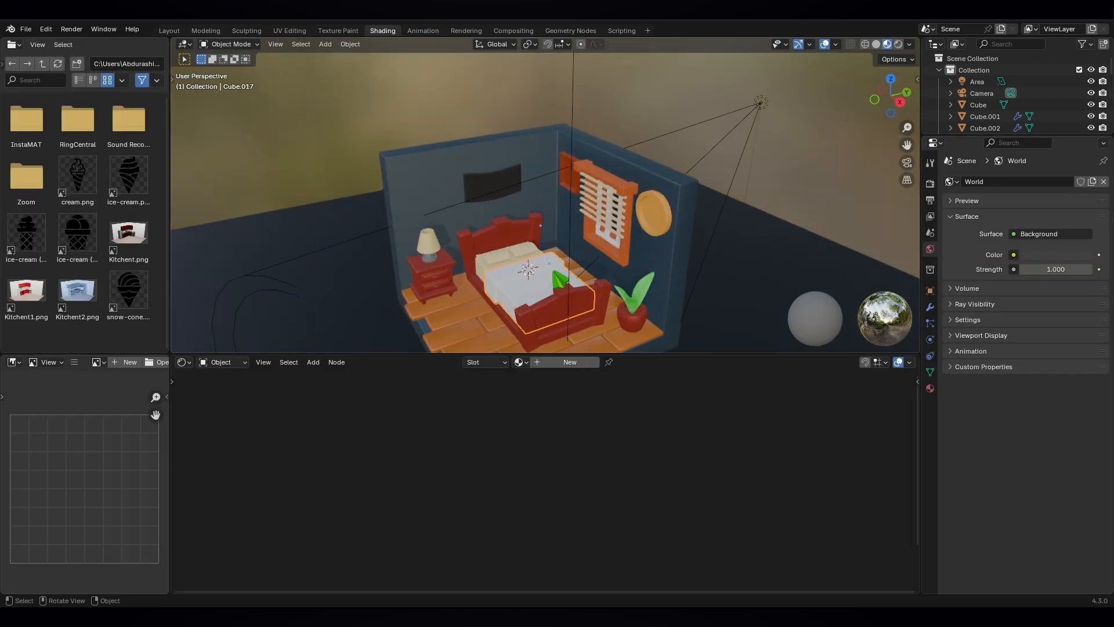
pyautogui.moveTo(556, 291)
pyautogui.mouseDown(button='middle')
pyautogui.moveTo(588, 288)
pyautogui.moveTo(590, 268)
pyautogui.moveTo(580, 212)
pyautogui.moveTo(570, 319)
pyautogui.moveTo(562, 259)
pyautogui.moveTo(544, 255)
pyautogui.moveTo(542, 204)
pyautogui.moveTo(550, 279)
pyautogui.mouseUp(button='middle')
pyautogui.click(566, 362)
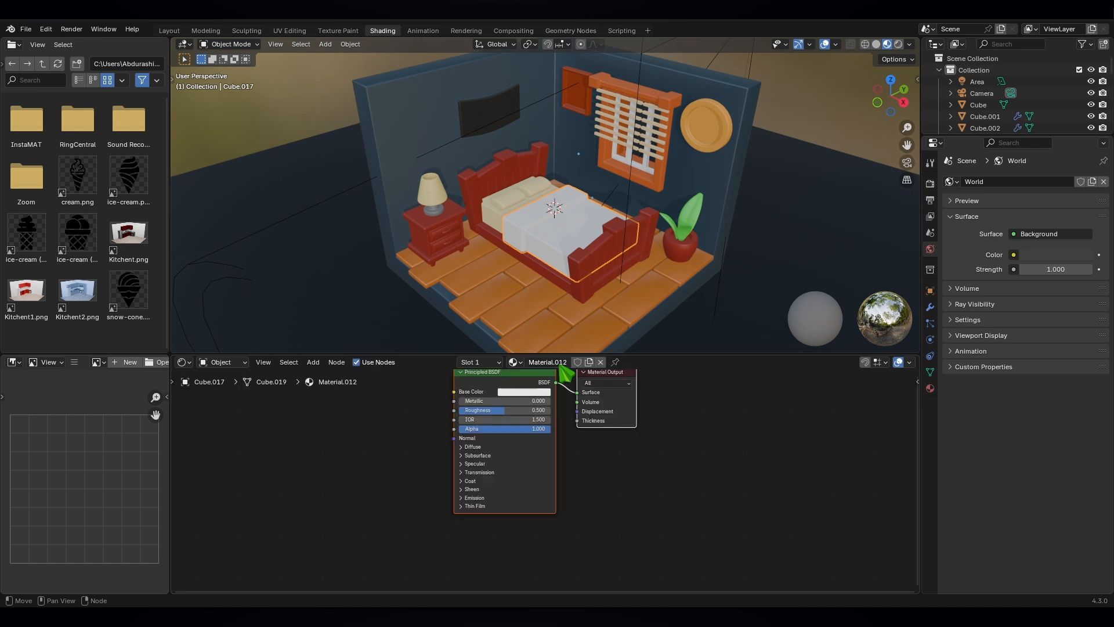
# Step: Add a Checker Texture node to the blanket's material and connect its Color output to the Principled BSDF's Base Color
pyautogui.moveTo(430, 423); pyautogui.dragTo(474, 445, button='middle')
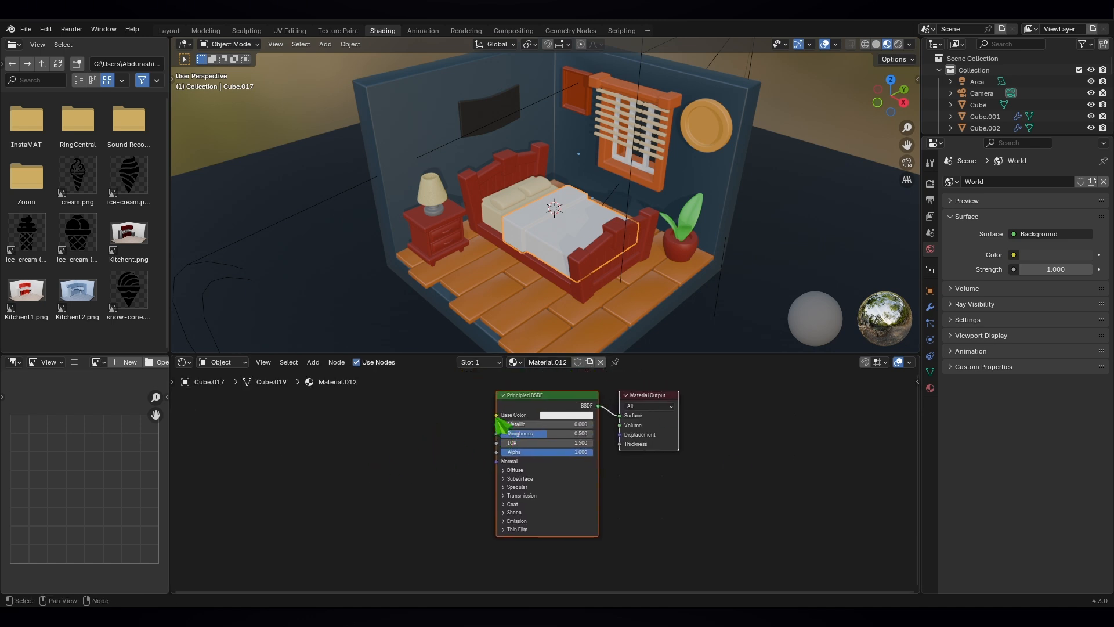
pyautogui.rightClick(422, 422)
pyautogui.click(314, 363)
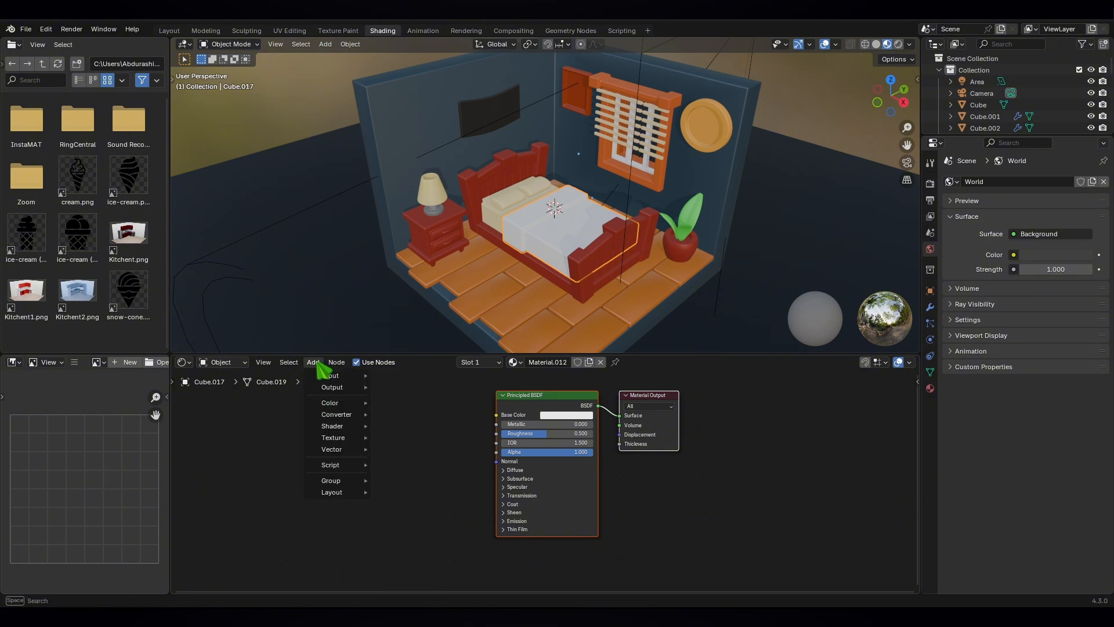
pyautogui.moveTo(345, 439)
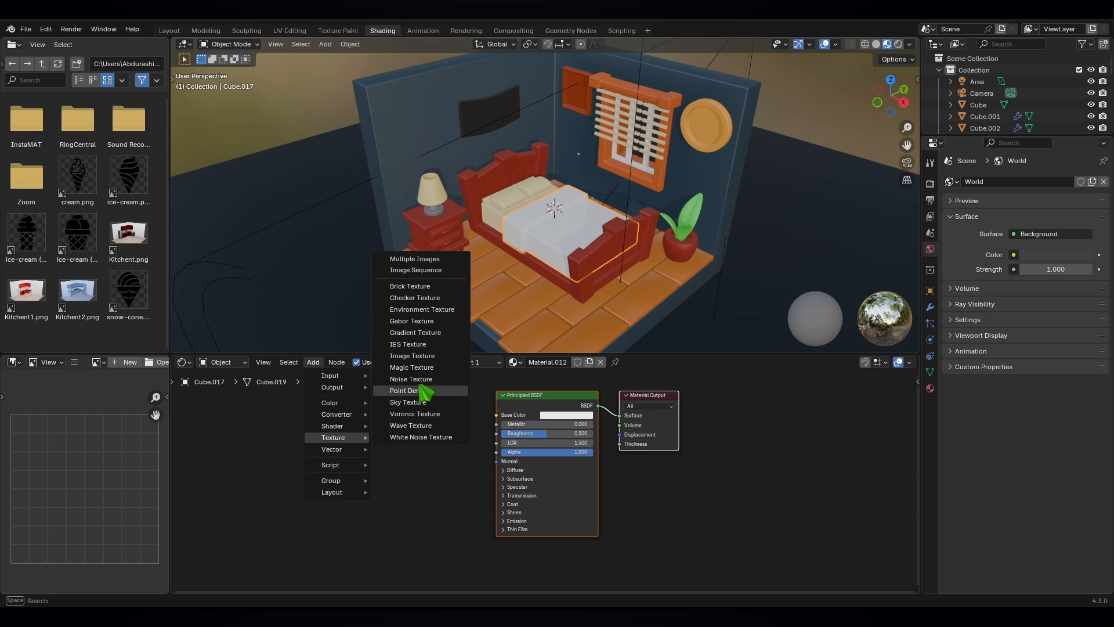
pyautogui.click(435, 298)
pyautogui.click(387, 426)
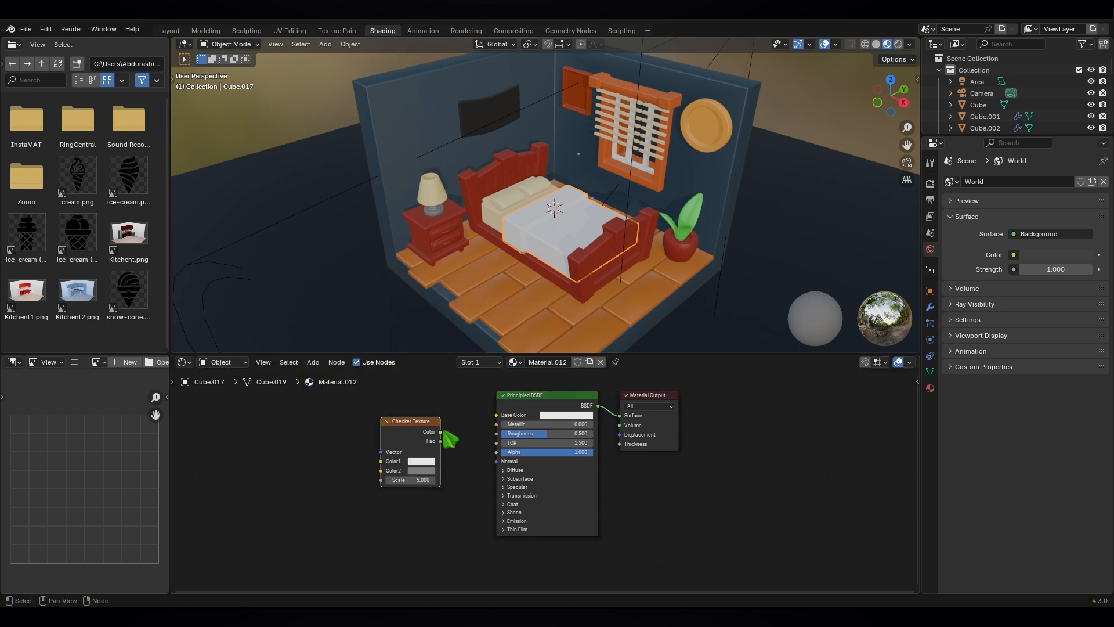
pyautogui.moveTo(441, 432); pyautogui.dragTo(497, 415)
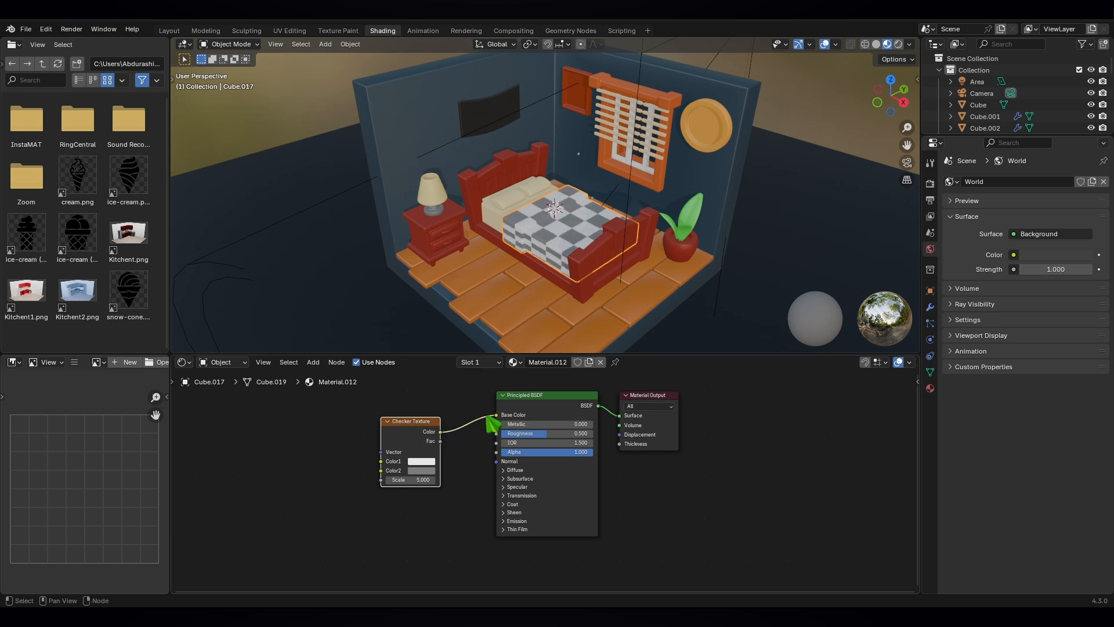
# Step: Set the Checker Texture's Color1 to light purple and switch the viewport to rendered shading
pyautogui.scroll(1, 564, 255)
pyautogui.moveTo(565, 255); pyautogui.dragTo(600, 262, button='middle')
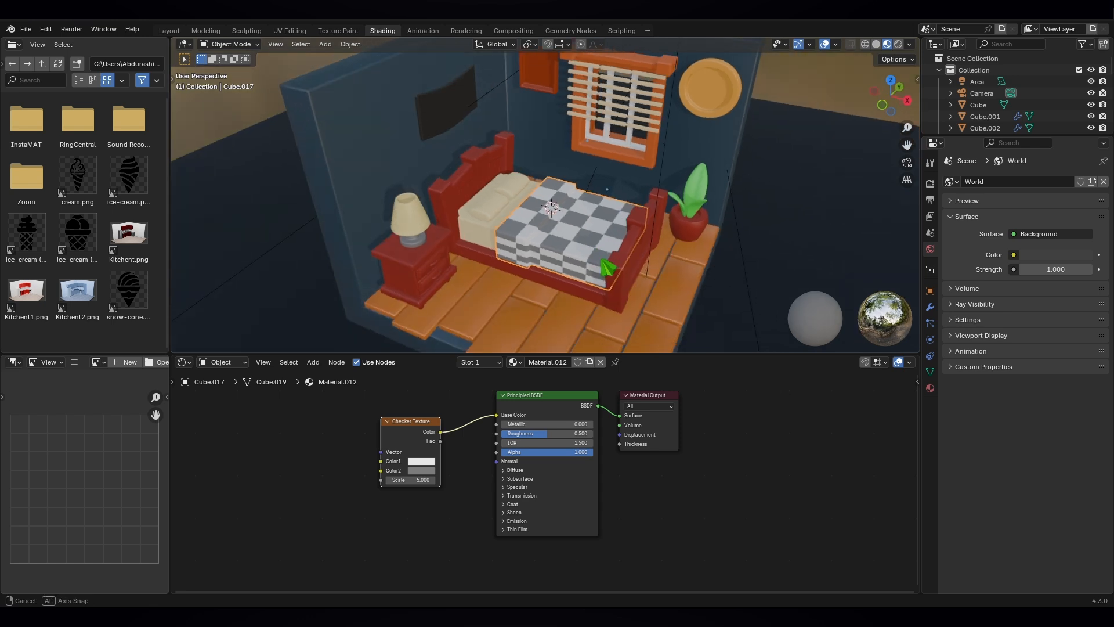
pyautogui.scroll(2, 600, 262)
pyautogui.moveTo(413, 423); pyautogui.dragTo(409, 410)
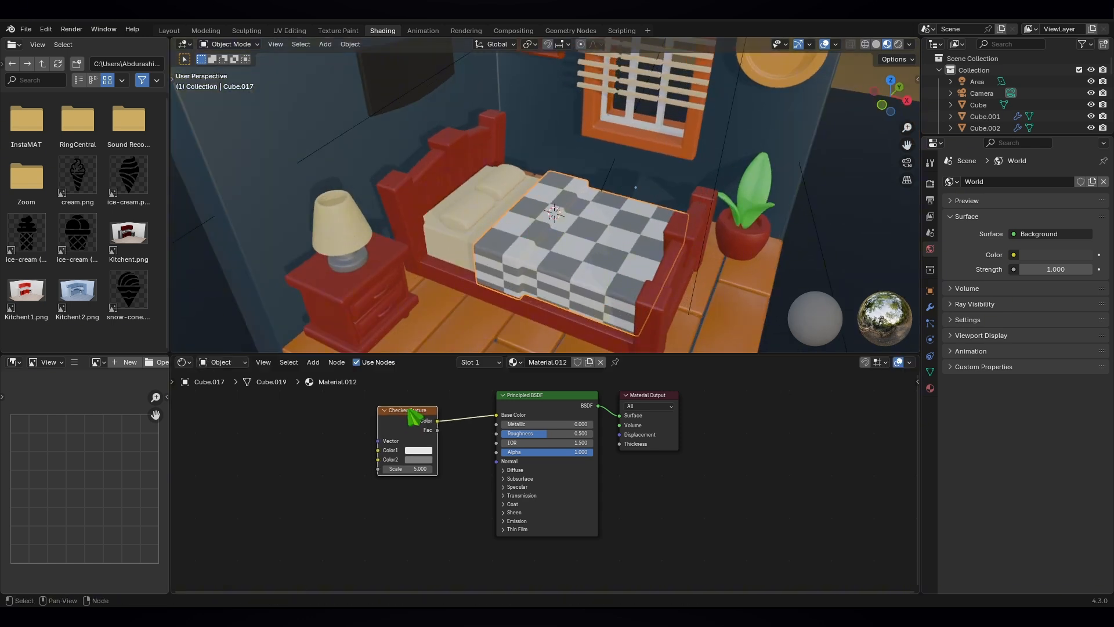
pyautogui.click(419, 450)
pyautogui.moveTo(446, 351)
pyautogui.mouseDown()
pyautogui.moveTo(450, 329)
pyautogui.moveTo(448, 362)
pyautogui.moveTo(452, 343)
pyautogui.mouseUp()
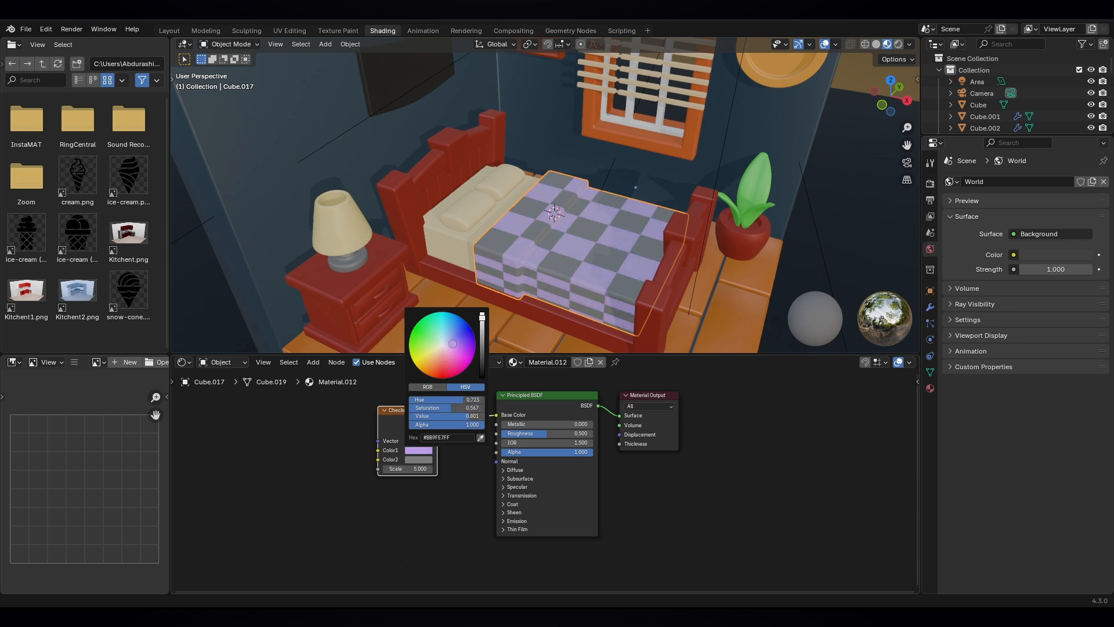
pyautogui.click(899, 44)
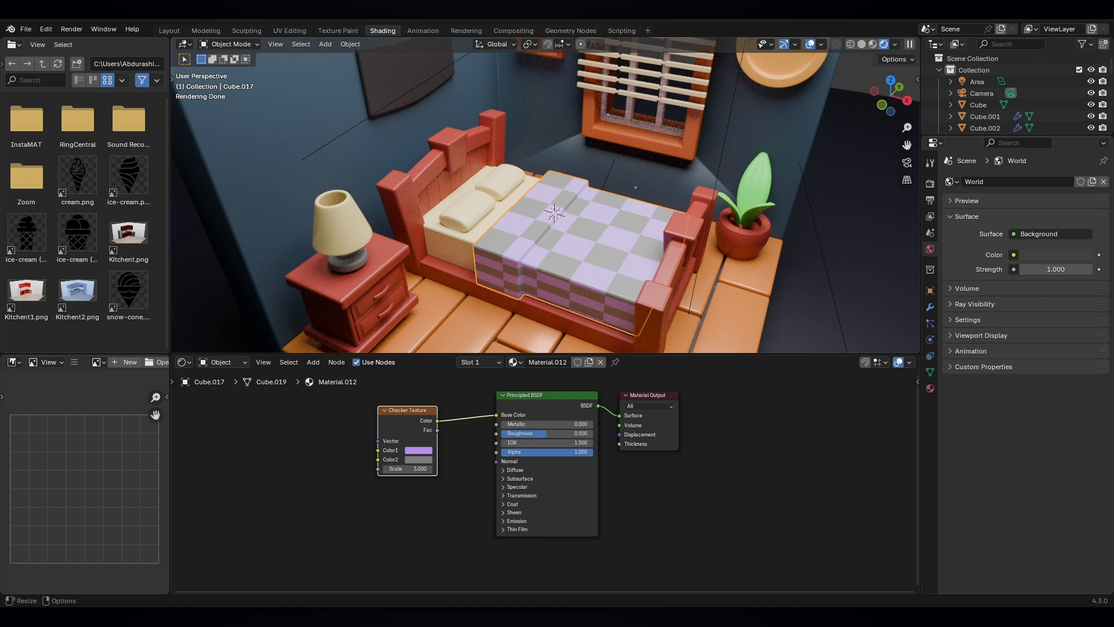
# Step: Darken the Checker Texture's Color2 to a gray with a value of about 0.14
pyautogui.click(430, 459)
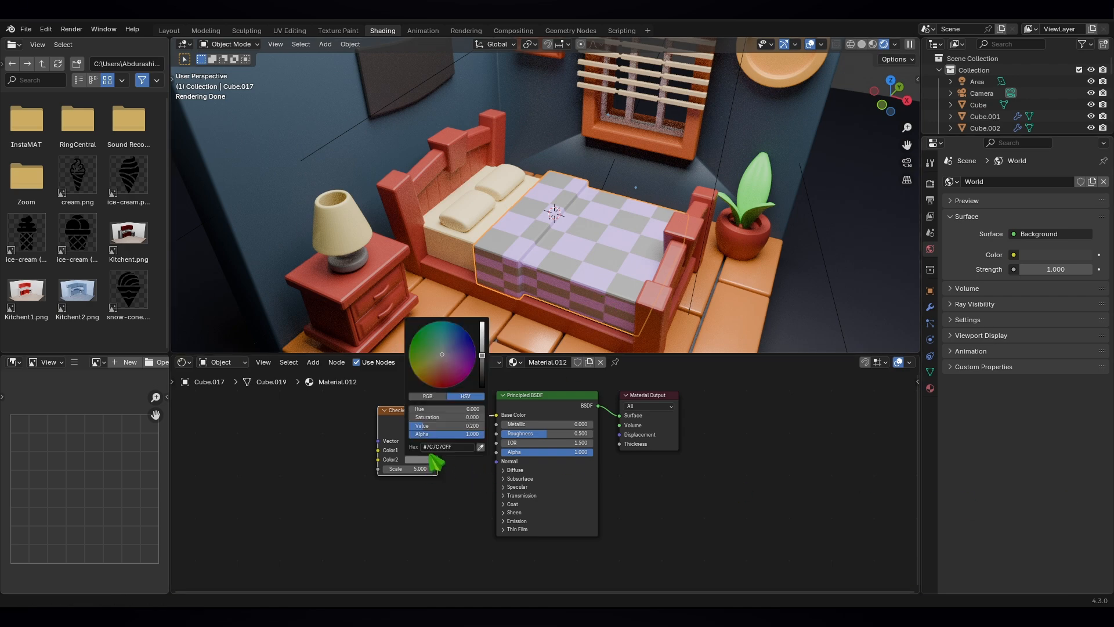
pyautogui.moveTo(482, 351); pyautogui.dragTo(482, 359)
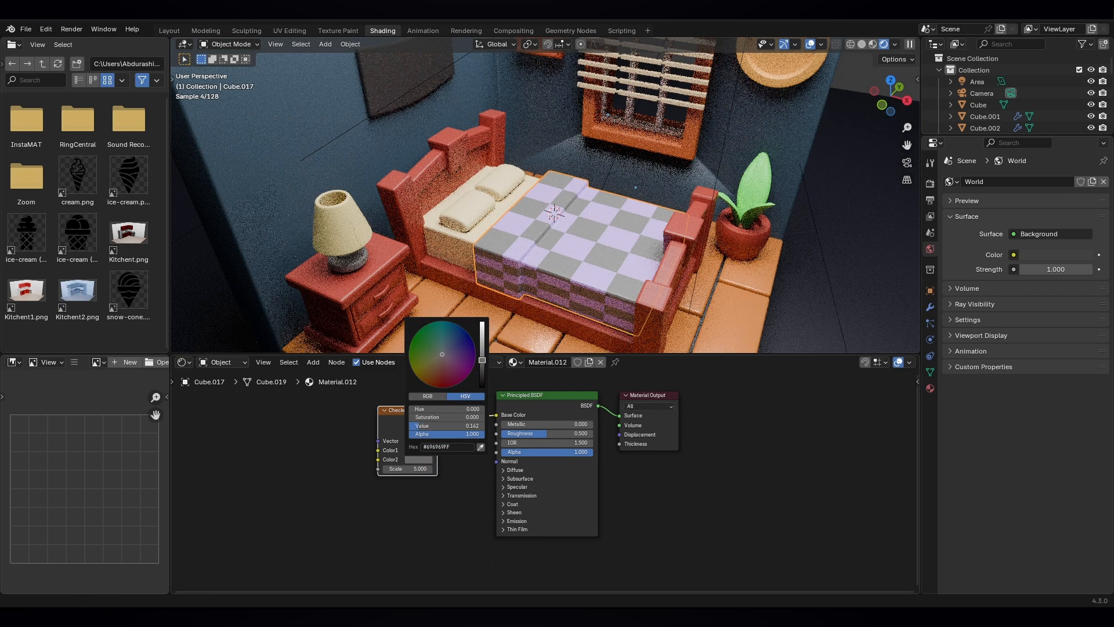
pyautogui.moveTo(469, 458); pyautogui.dragTo(466, 489, button='middle')
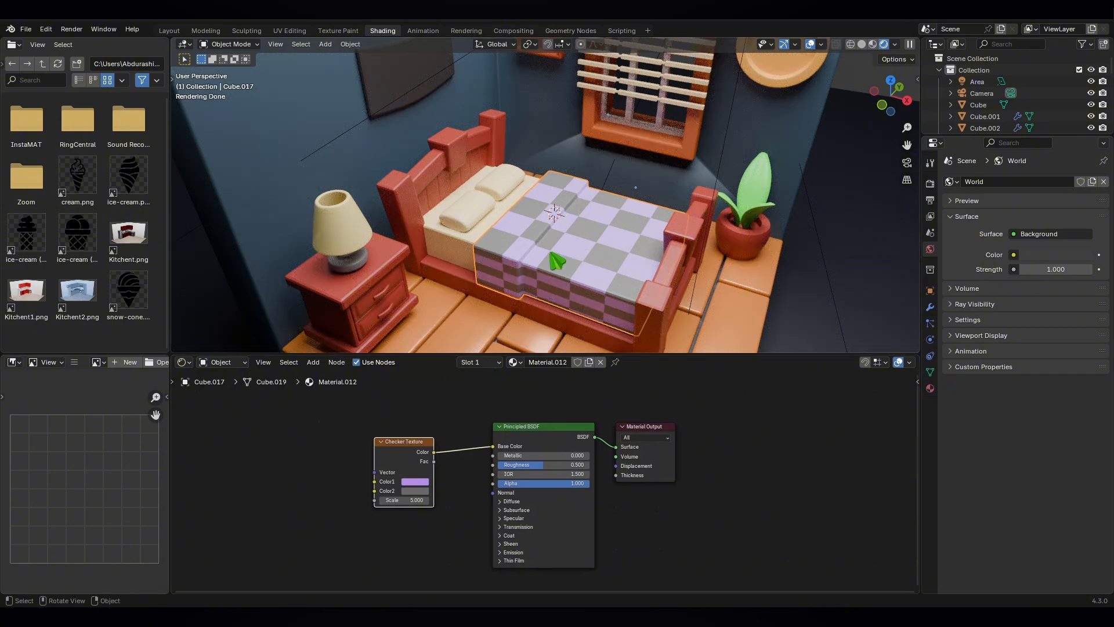
pyautogui.scroll(-2, 551, 253)
pyautogui.moveTo(568, 263); pyautogui.dragTo(514, 265, button='middle')
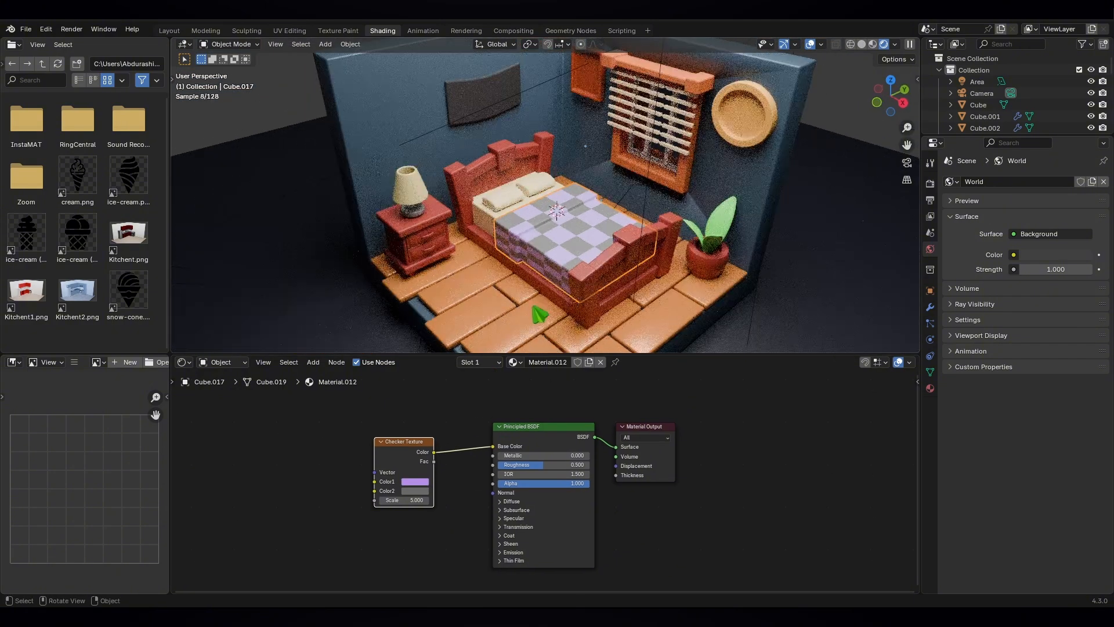
pyautogui.scroll(1, 532, 307)
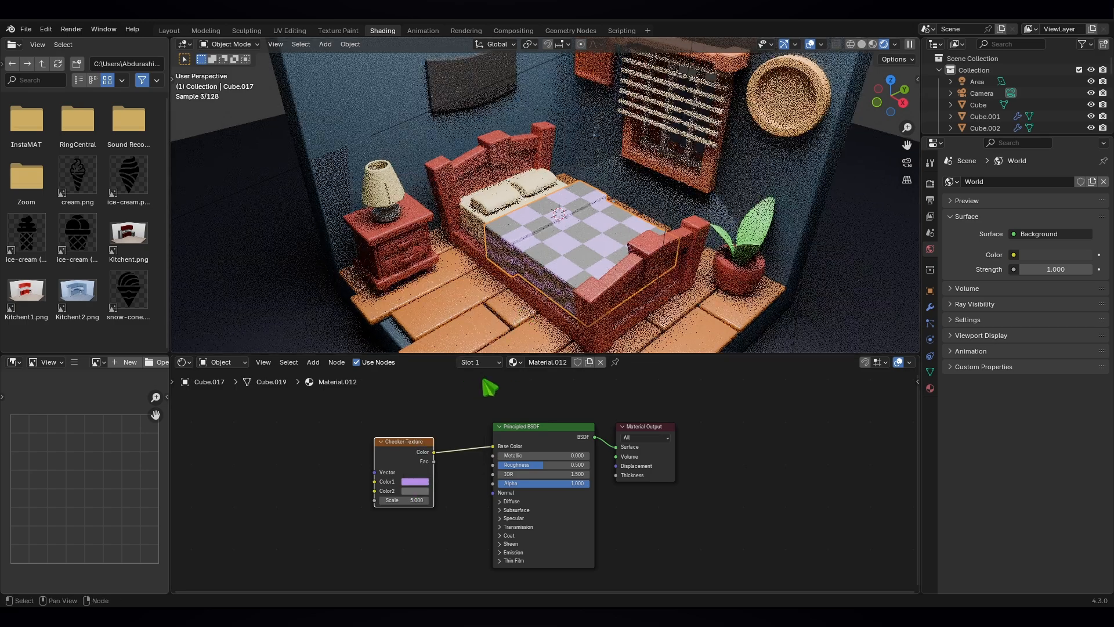
# Step: Darken the Checker Texture's Color1 to a muted purple, return to the Layout workspace and deselect the blanket
pyautogui.click(415, 482)
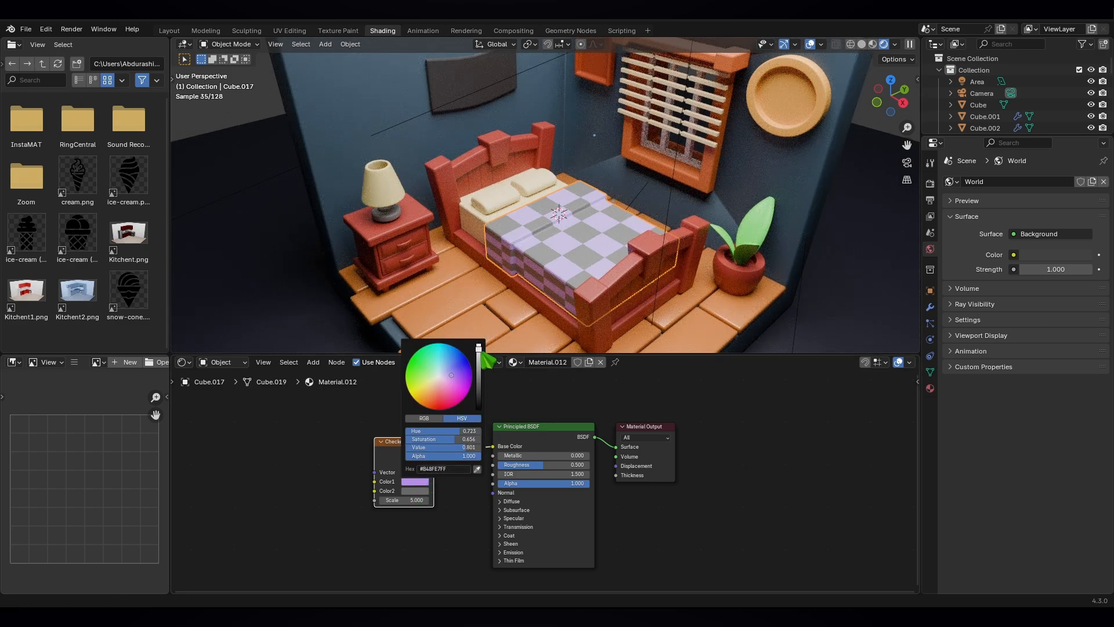
pyautogui.moveTo(480, 351); pyautogui.dragTo(480, 360)
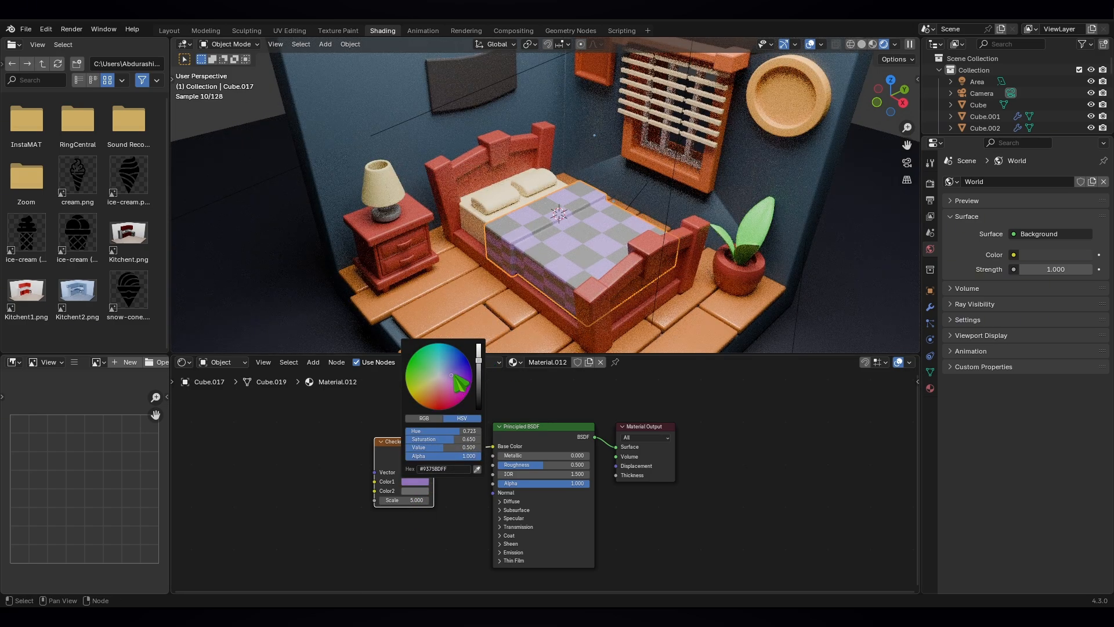
pyautogui.click(454, 375)
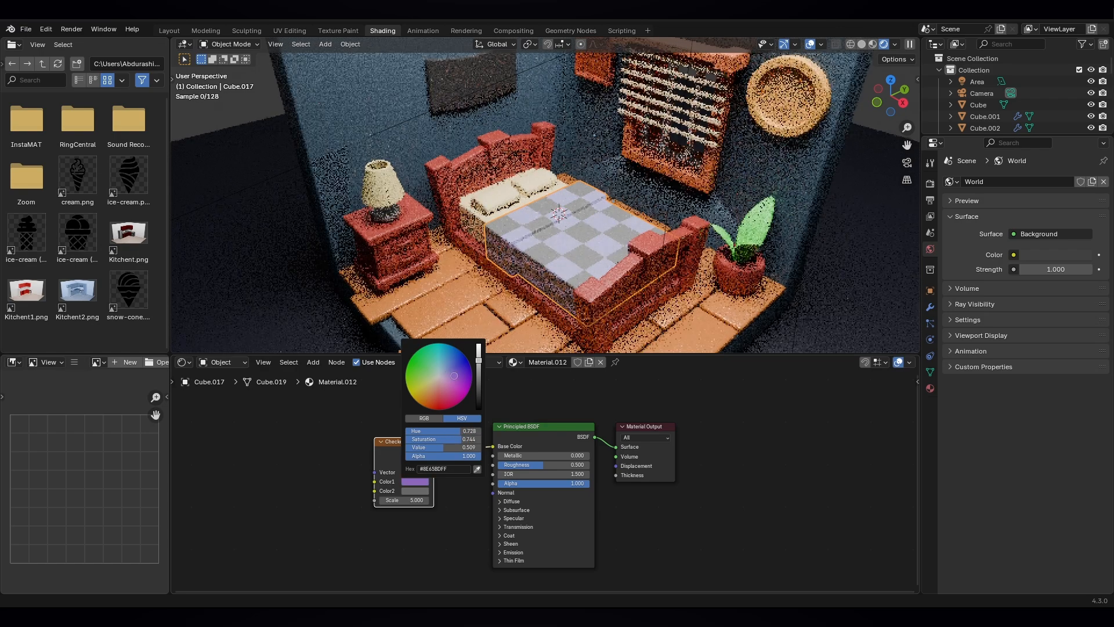
pyautogui.click(452, 374)
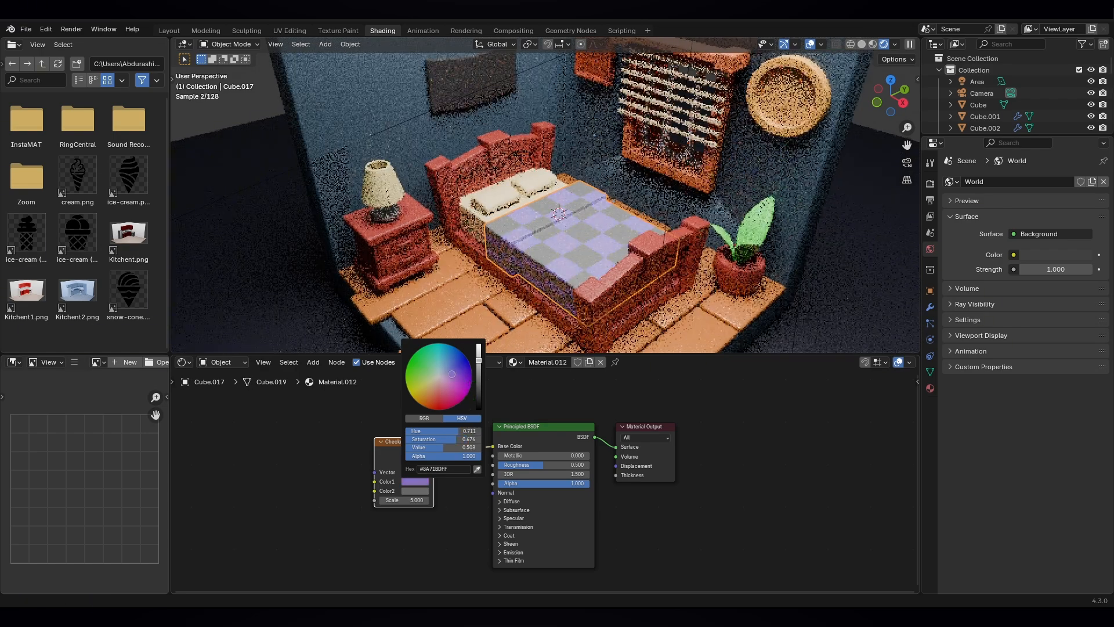
pyautogui.moveTo(452, 374); pyautogui.dragTo(451, 378)
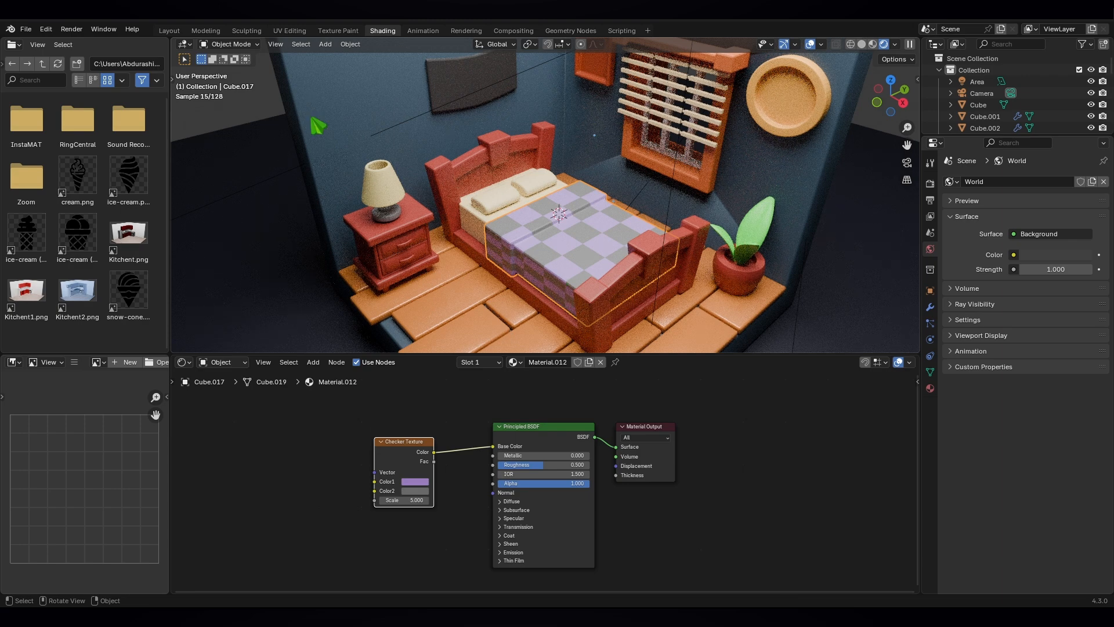
pyautogui.click(169, 30)
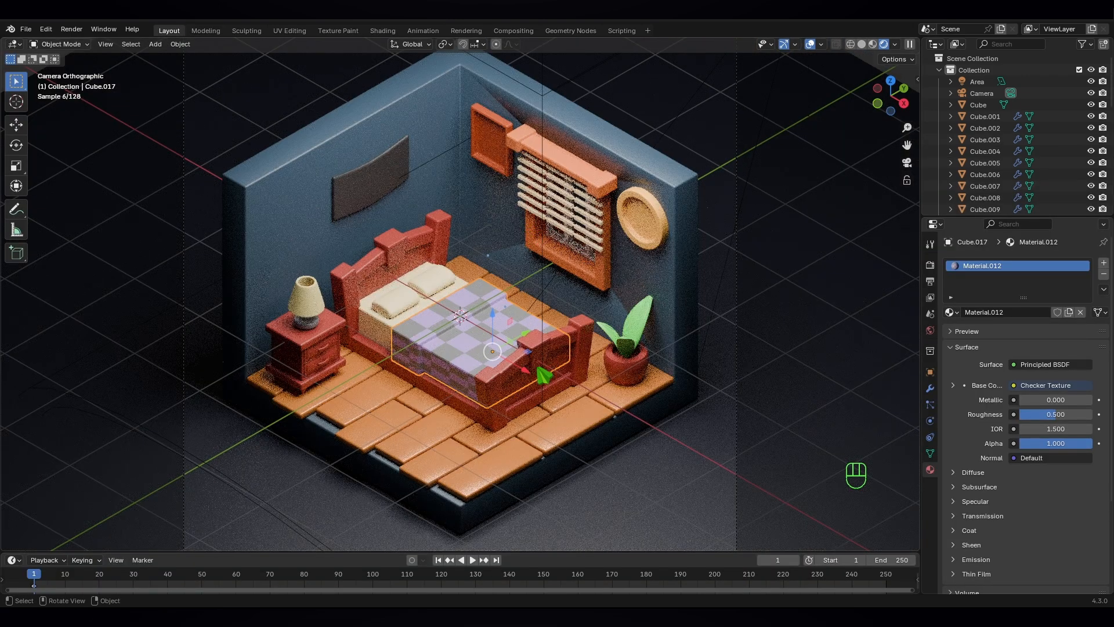
pyautogui.scroll(-1, 616, 400)
pyautogui.click(777, 347)
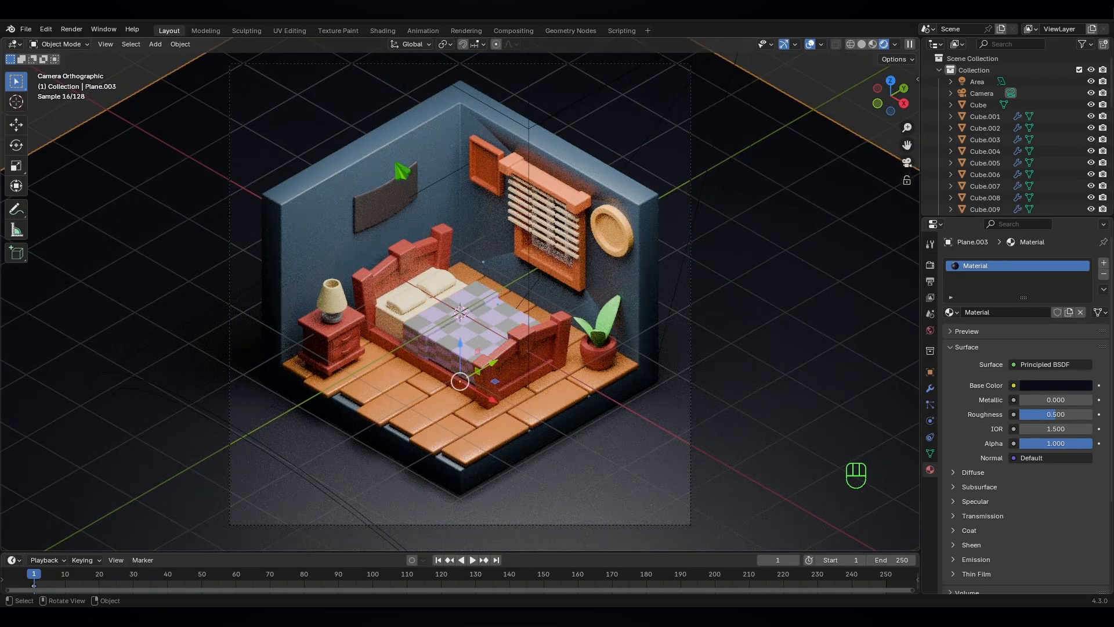
# Step: Check the shader nodes of the dark curved wall panel in the Shading workspace and return to the Layout workspace
pyautogui.click(359, 199)
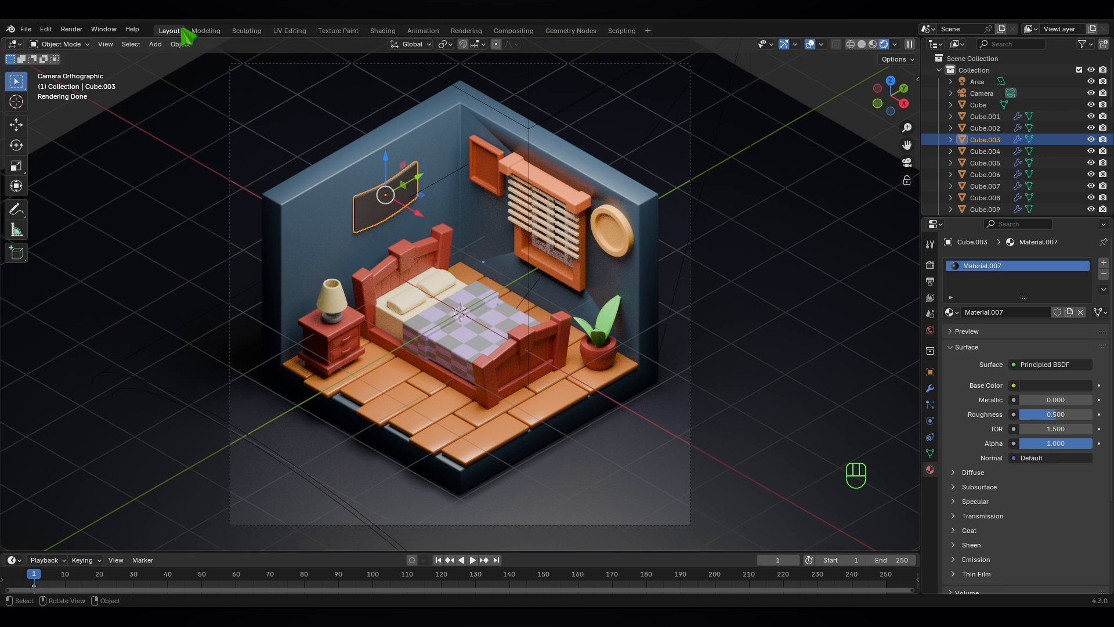
pyautogui.click(379, 32)
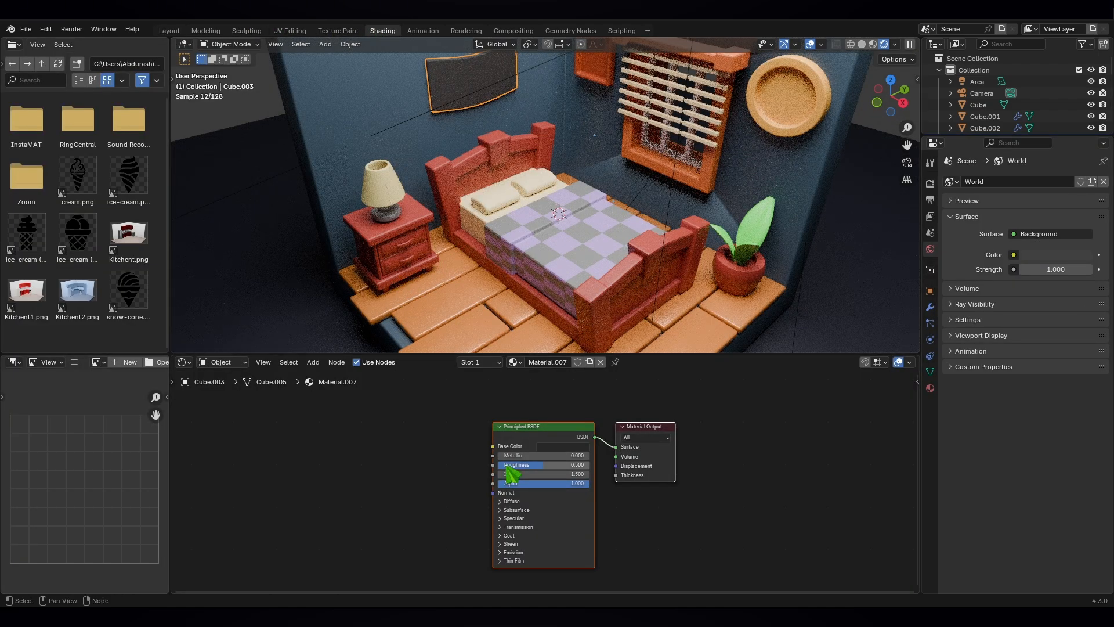
pyautogui.click(169, 30)
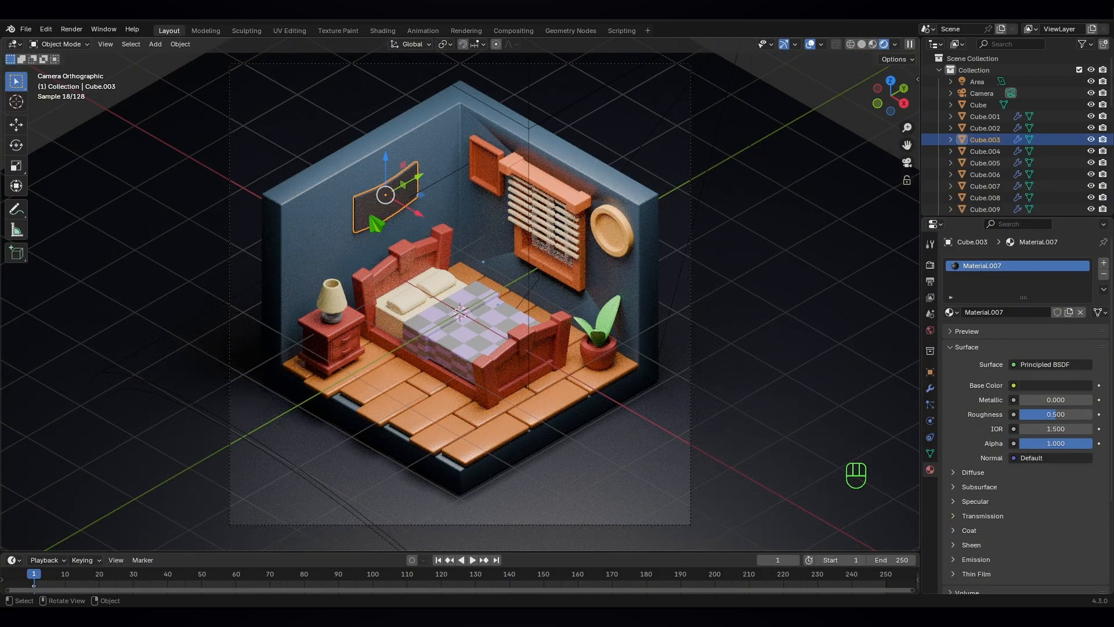
# Step: Unwrap the whole mesh of the curved wall panel with Smart UV Project at a 66° angle limit
pyautogui.click(61, 44)
pyautogui.click(61, 72)
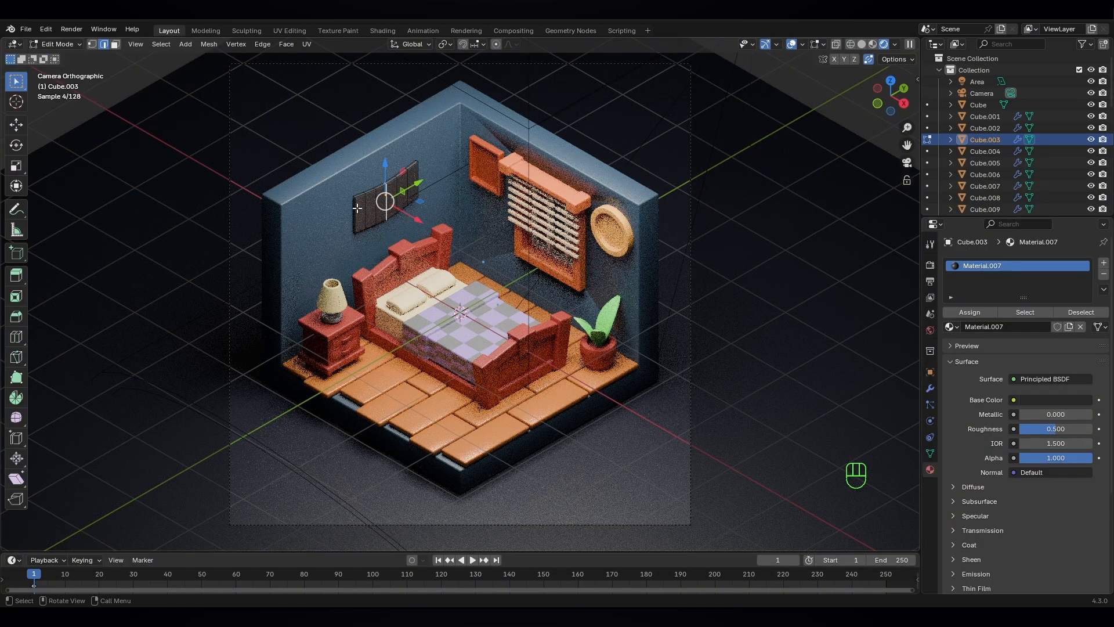
pyautogui.press('a')
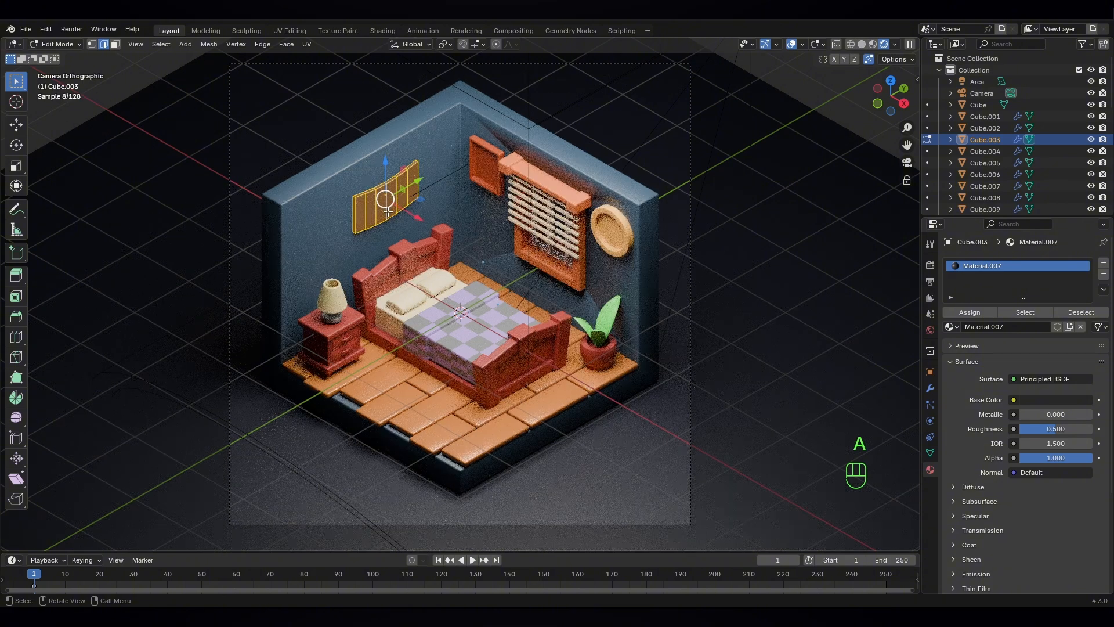
pyautogui.press('u')
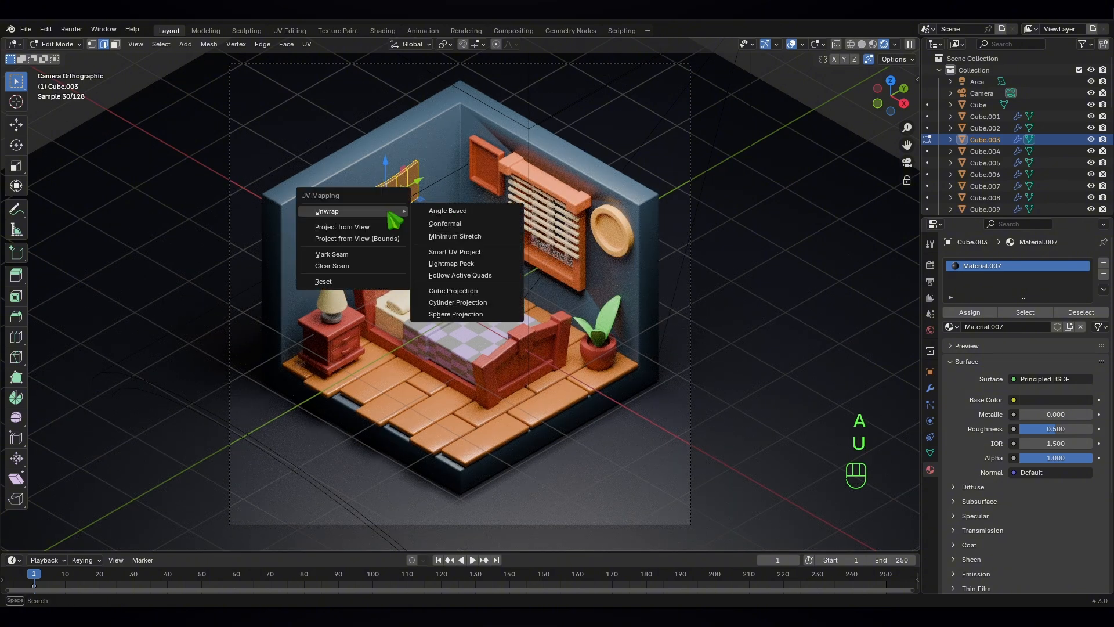
pyautogui.moveTo(375, 213)
pyautogui.click(479, 253)
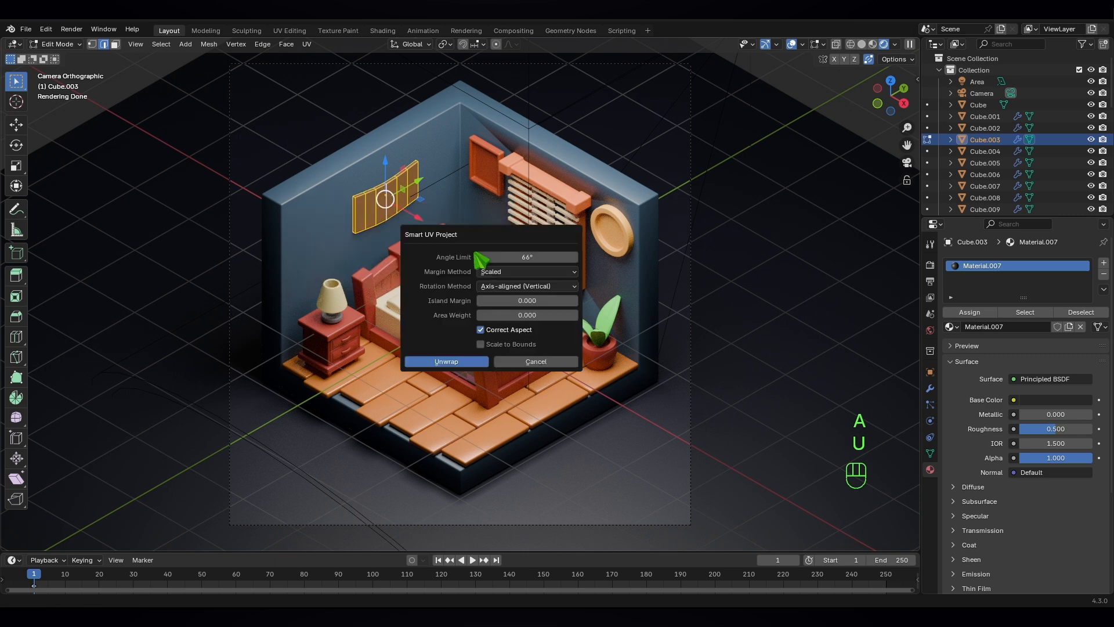
pyautogui.click(465, 366)
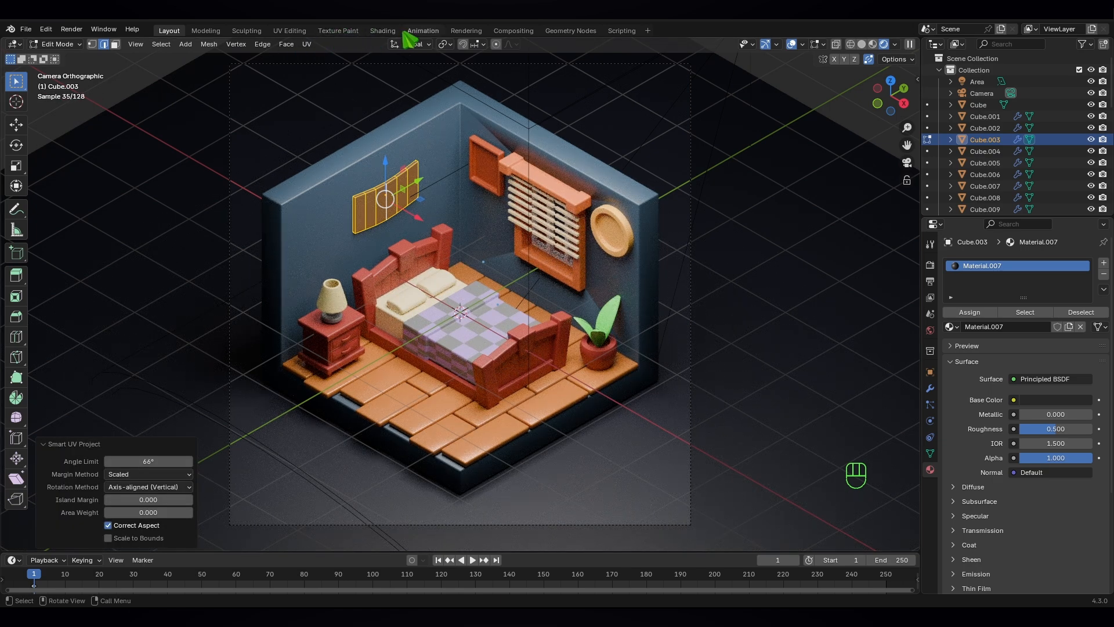
# Step: In the Shading workspace, assign a new material in a second slot to the six front faces of the curved wall panel
pyautogui.click(383, 31)
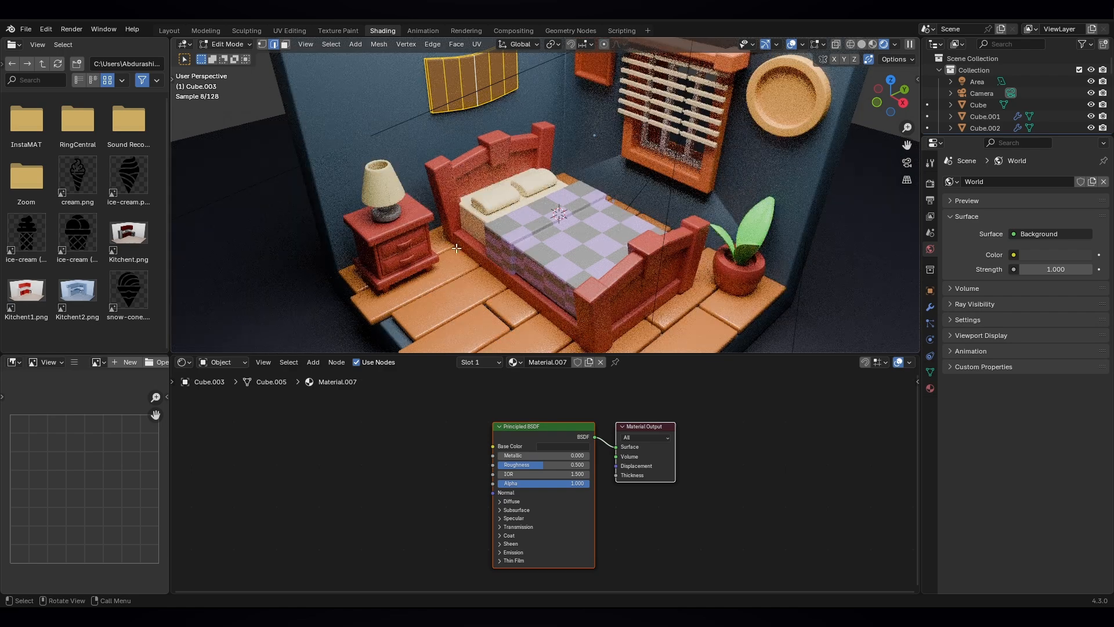
pyautogui.scroll(2, 477, 297)
pyautogui.moveTo(477, 297)
pyautogui.mouseDown(button='middle')
pyautogui.moveTo(483, 312)
pyautogui.moveTo(481, 44)
pyautogui.mouseUp(button='middle')
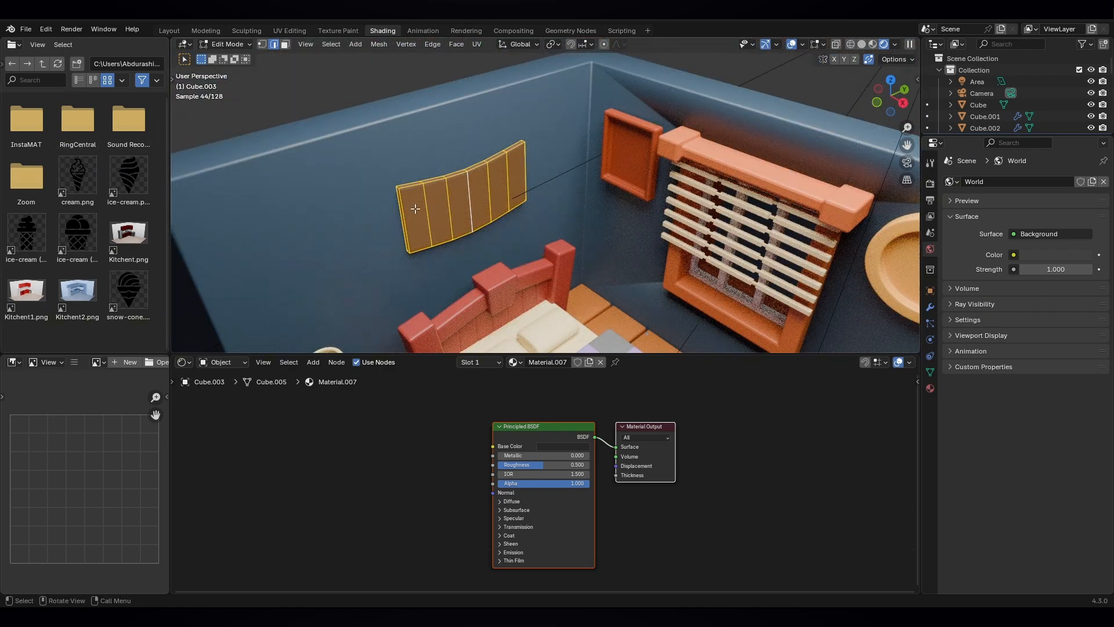
pyautogui.press('3')
pyautogui.click(414, 213)
pyautogui.keyDown('shift'); pyautogui.click(438, 210); pyautogui.keyUp('shift')
pyautogui.keyDown('shift'); pyautogui.click(462, 204); pyautogui.keyUp('shift')
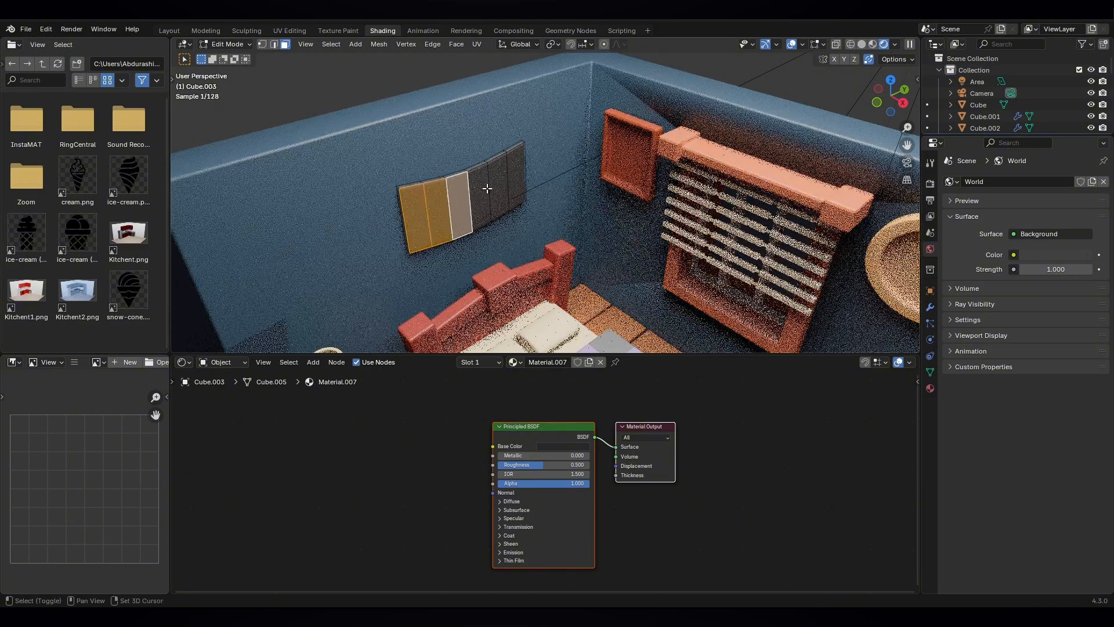
pyautogui.keyDown('shift'); pyautogui.click(483, 192); pyautogui.keyUp('shift')
pyautogui.keyDown('shift'); pyautogui.click(500, 175); pyautogui.keyUp('shift')
pyautogui.keyDown('shift'); pyautogui.click(517, 174); pyautogui.keyUp('shift')
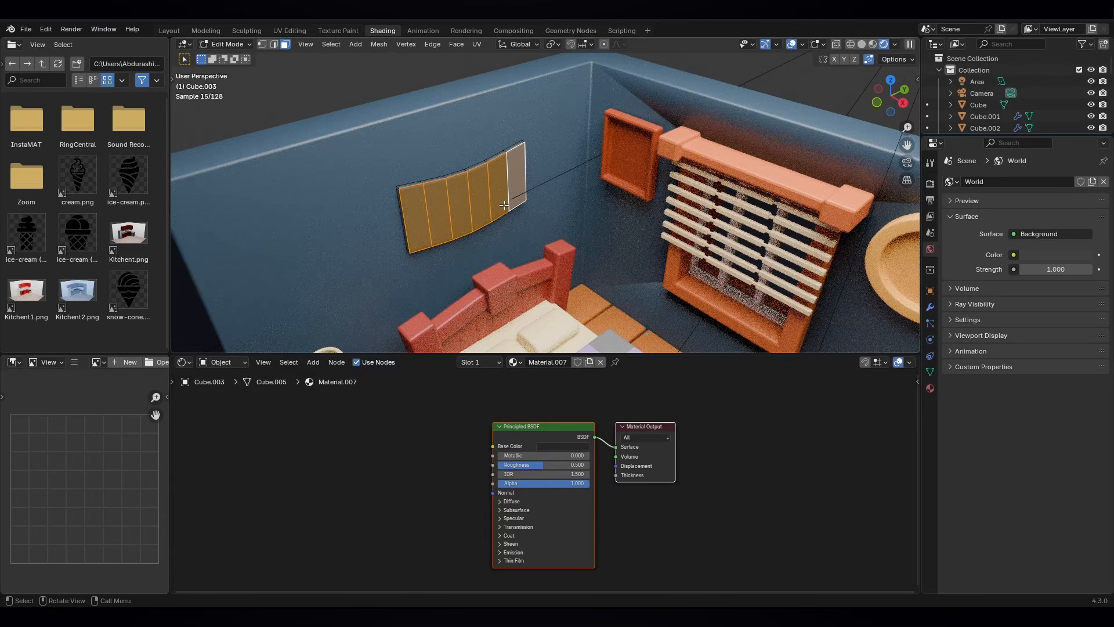
pyautogui.click(930, 388)
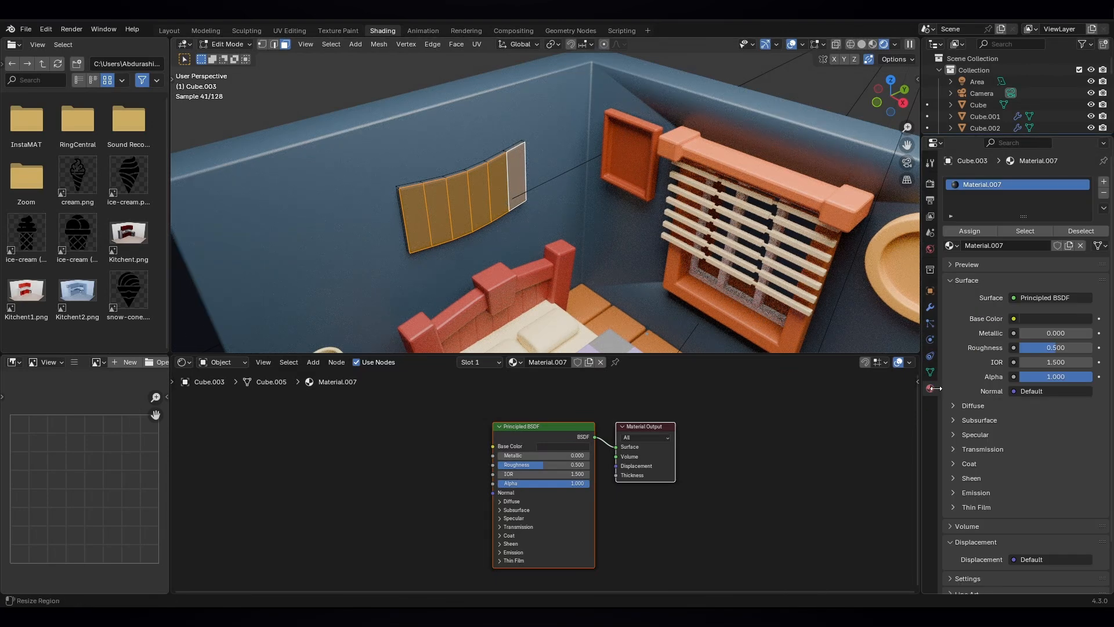
pyautogui.click(1104, 182)
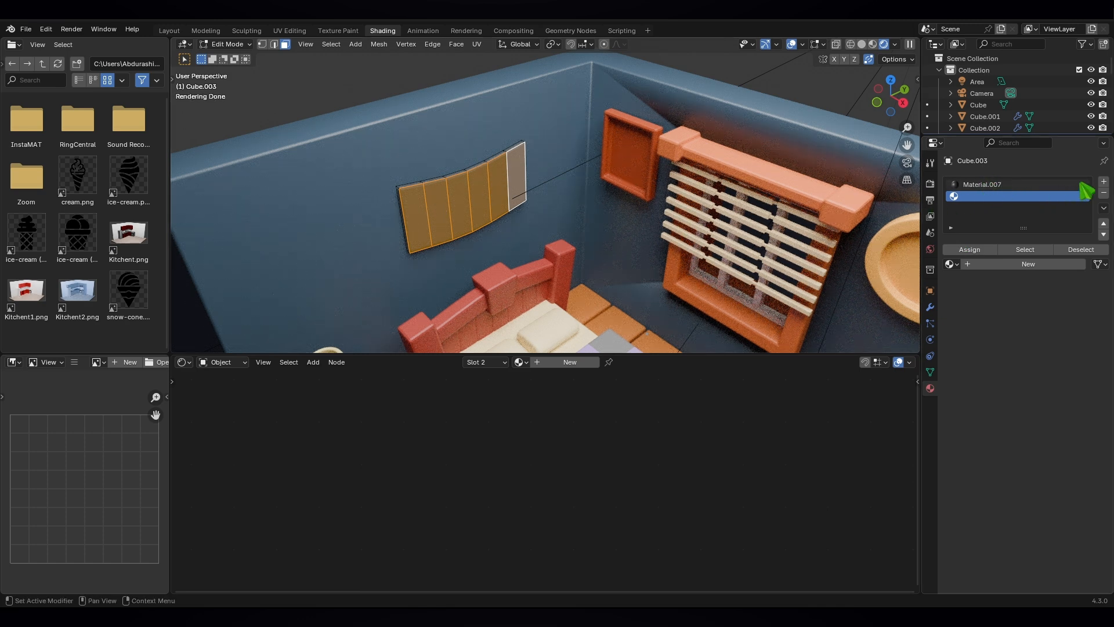
pyautogui.click(971, 249)
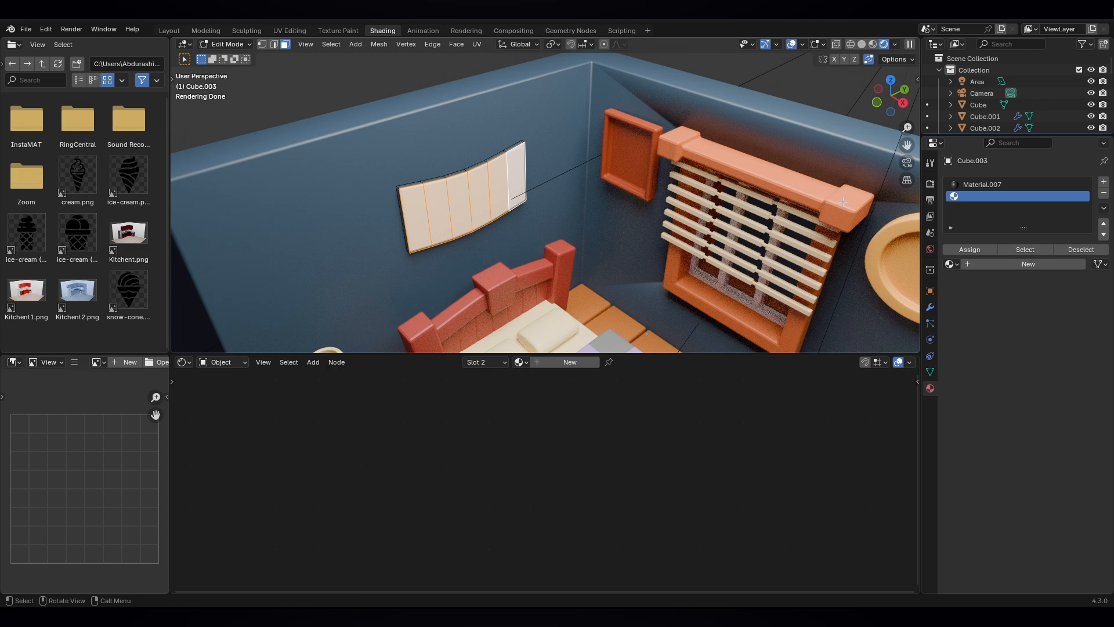
pyautogui.click(1029, 264)
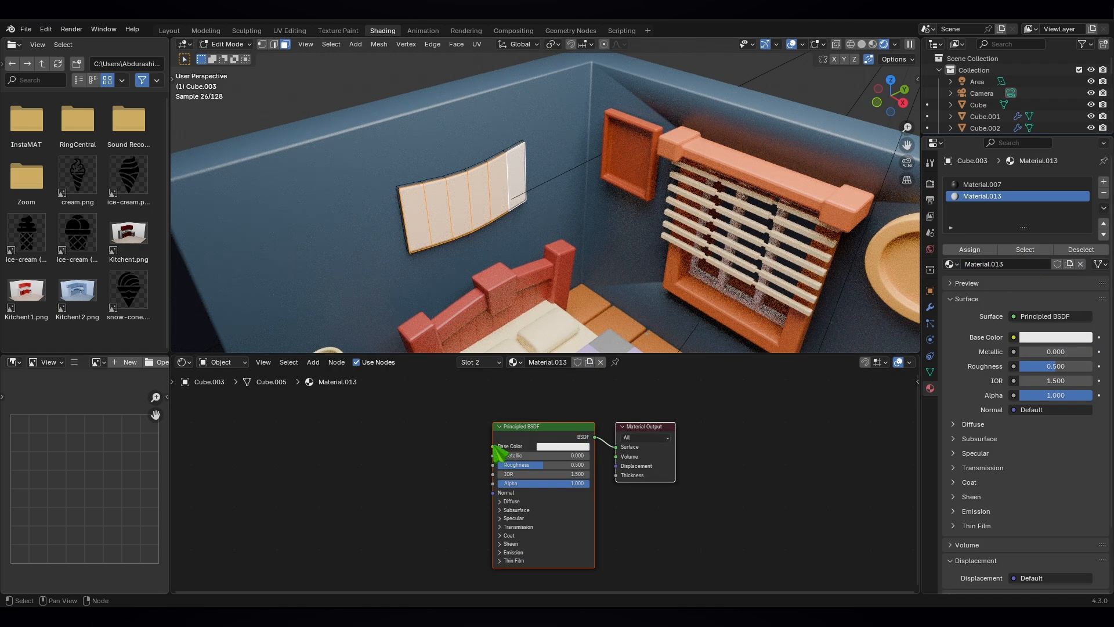
# Step: Add an Image Texture node and connect its Color output to the Principled BSDF's Base Color
pyautogui.moveTo(493, 447); pyautogui.dragTo(432, 425)
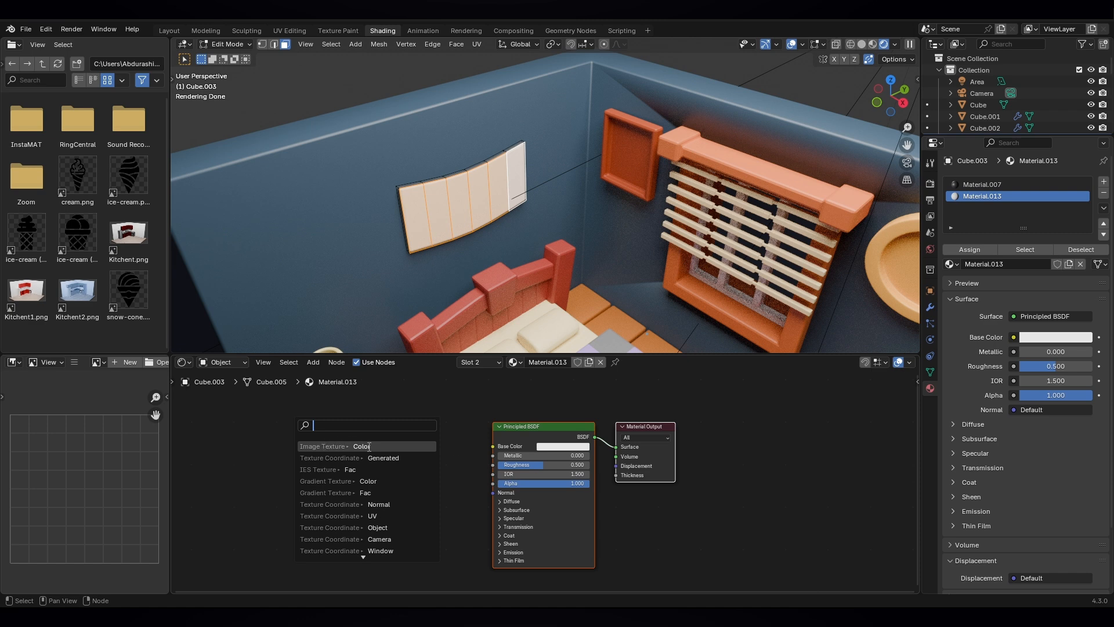
pyautogui.click(314, 362)
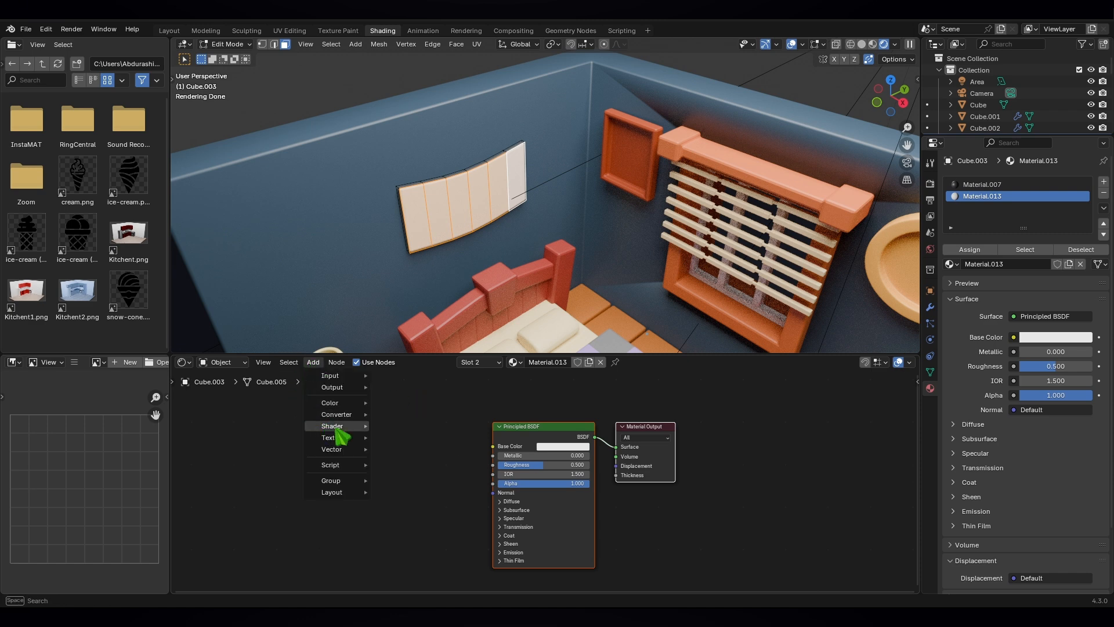
pyautogui.moveTo(356, 440)
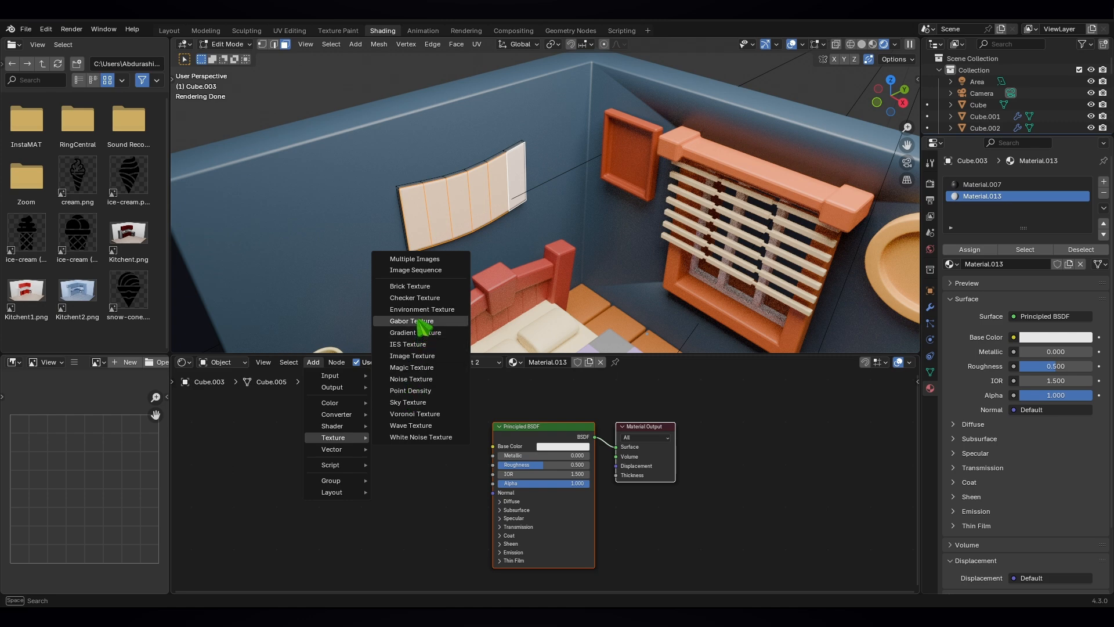
pyautogui.click(413, 356)
pyautogui.click(357, 432)
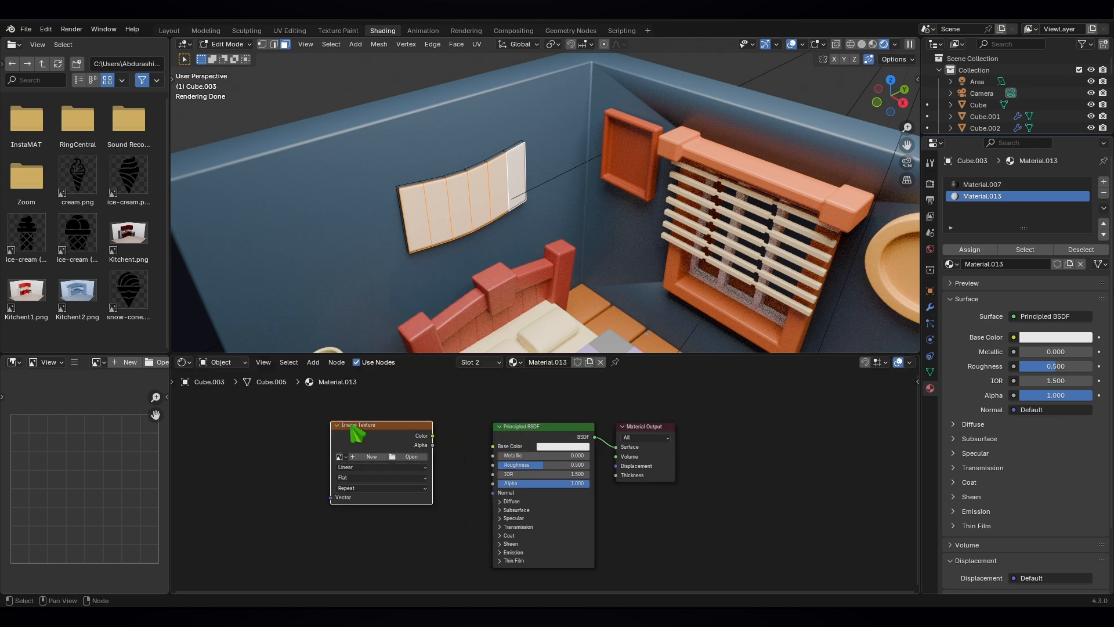
pyautogui.moveTo(434, 436); pyautogui.dragTo(493, 447)
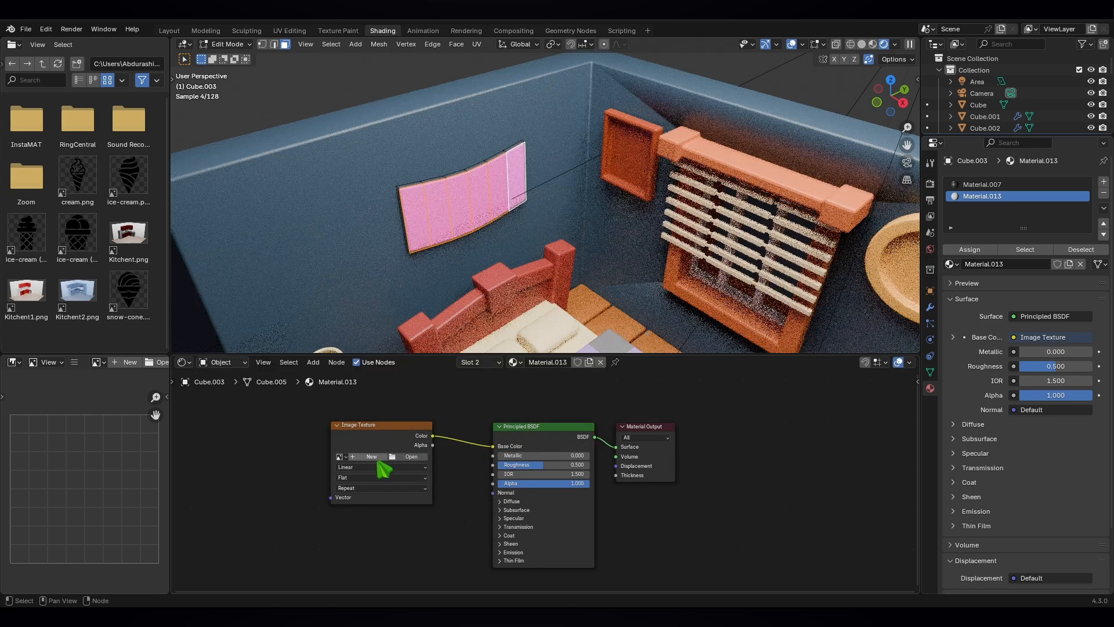
# Step: Load Flags (3).png from the 03.Flags folder into the Image Texture node and move the node farther from the Principled BSDF
pyautogui.click(412, 457)
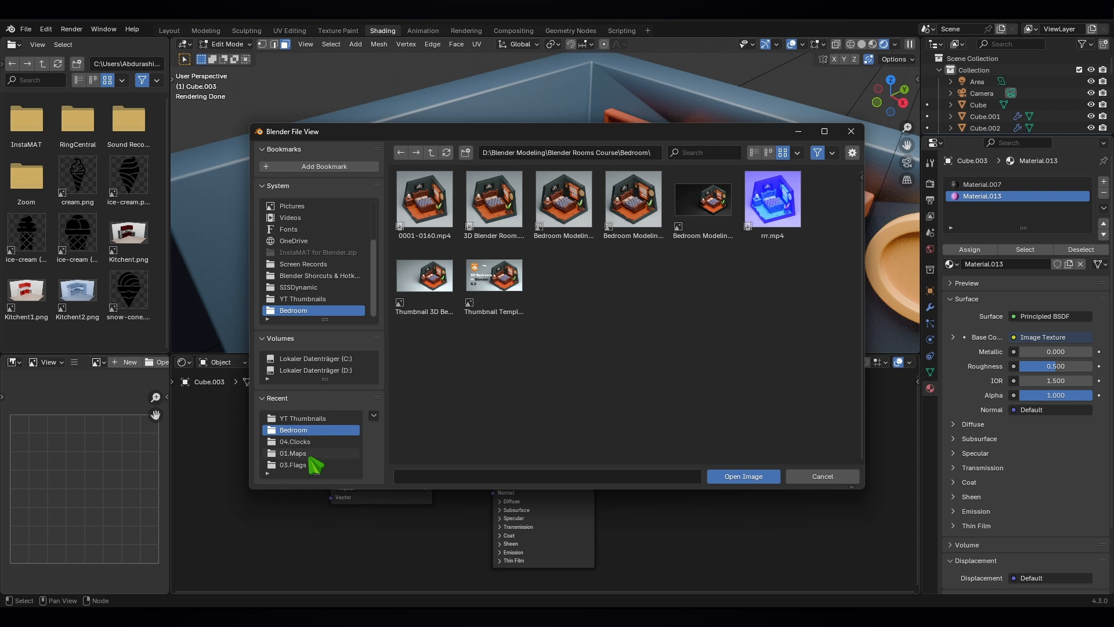
pyautogui.click(293, 464)
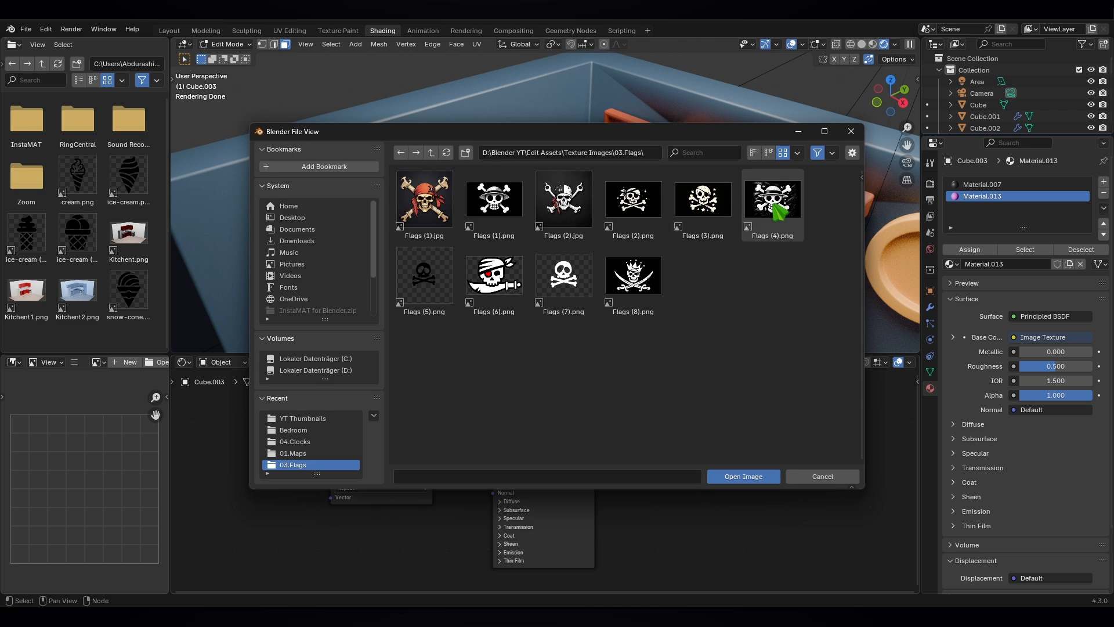
pyautogui.click(717, 221)
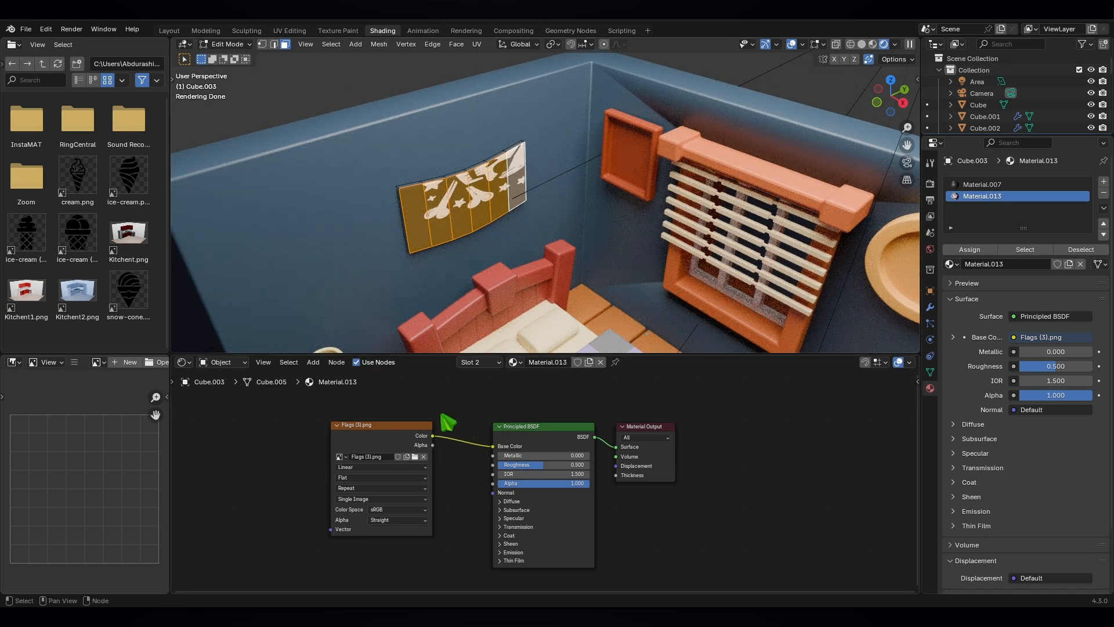
pyautogui.scroll(-1, 447, 427)
pyautogui.moveTo(412, 436); pyautogui.dragTo(394, 423)
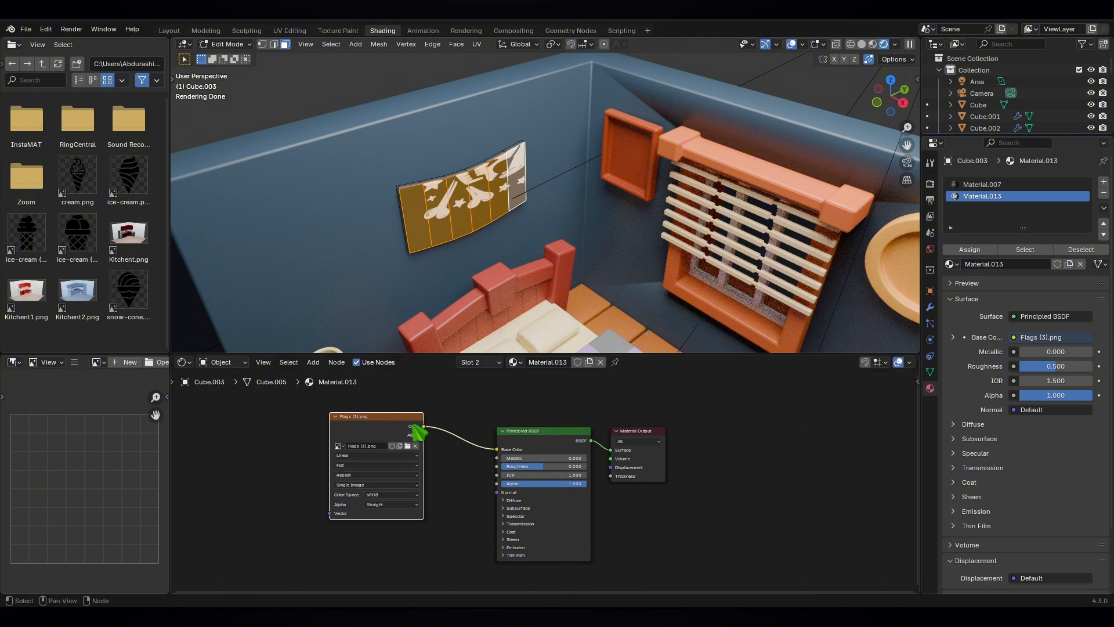
pyautogui.scroll(2, 432, 469)
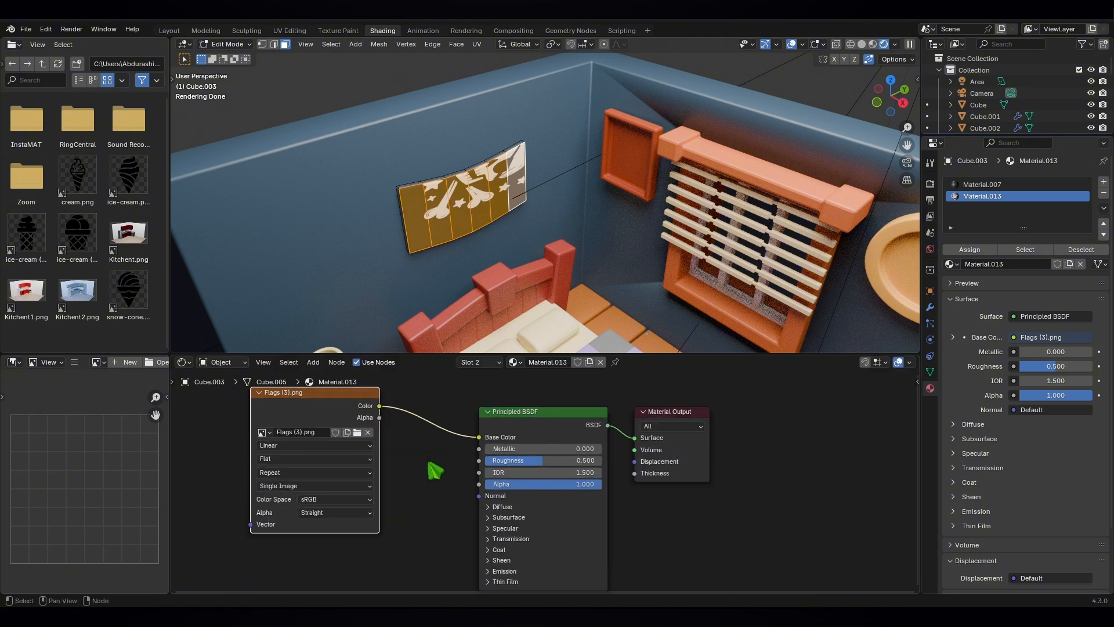
pyautogui.scroll(-2, 432, 469)
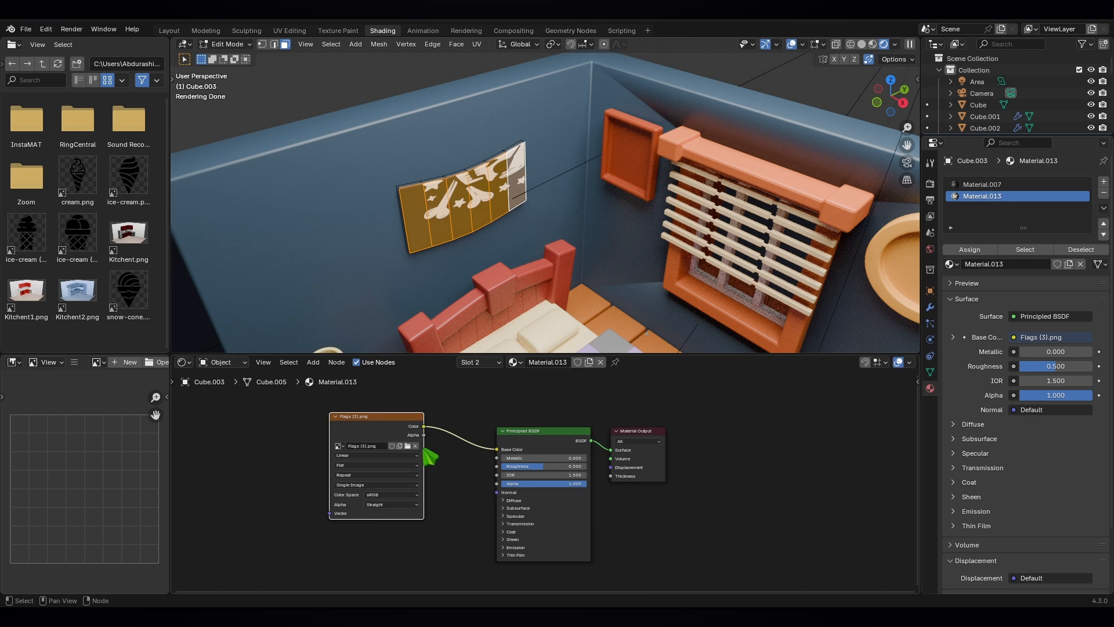
pyautogui.scroll(1, 410, 479)
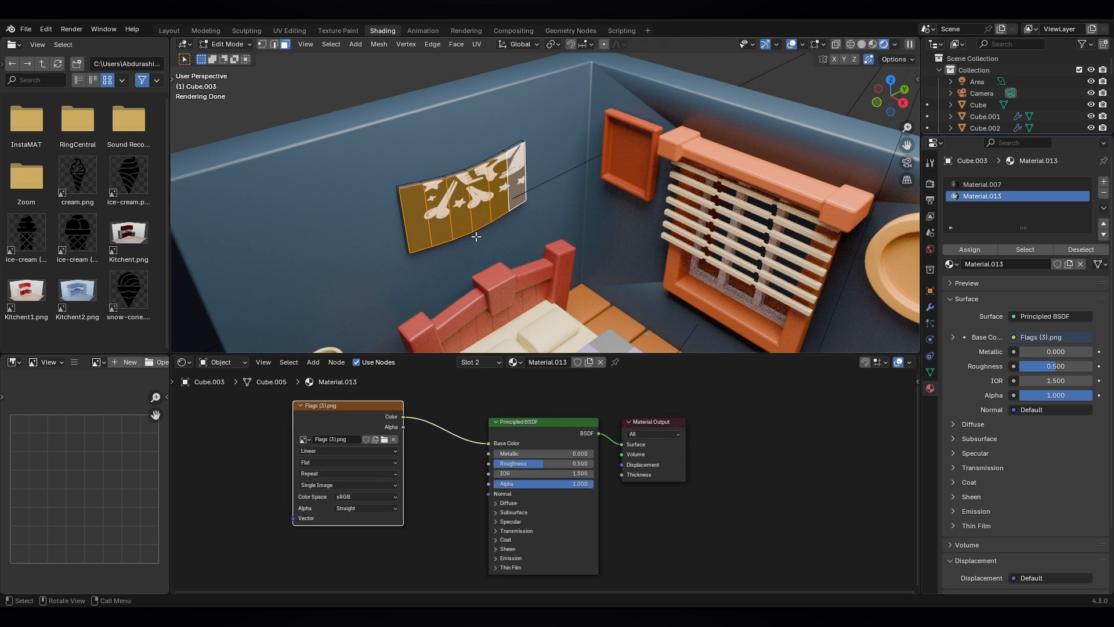
pyautogui.moveTo(331, 417); pyautogui.dragTo(310, 434)
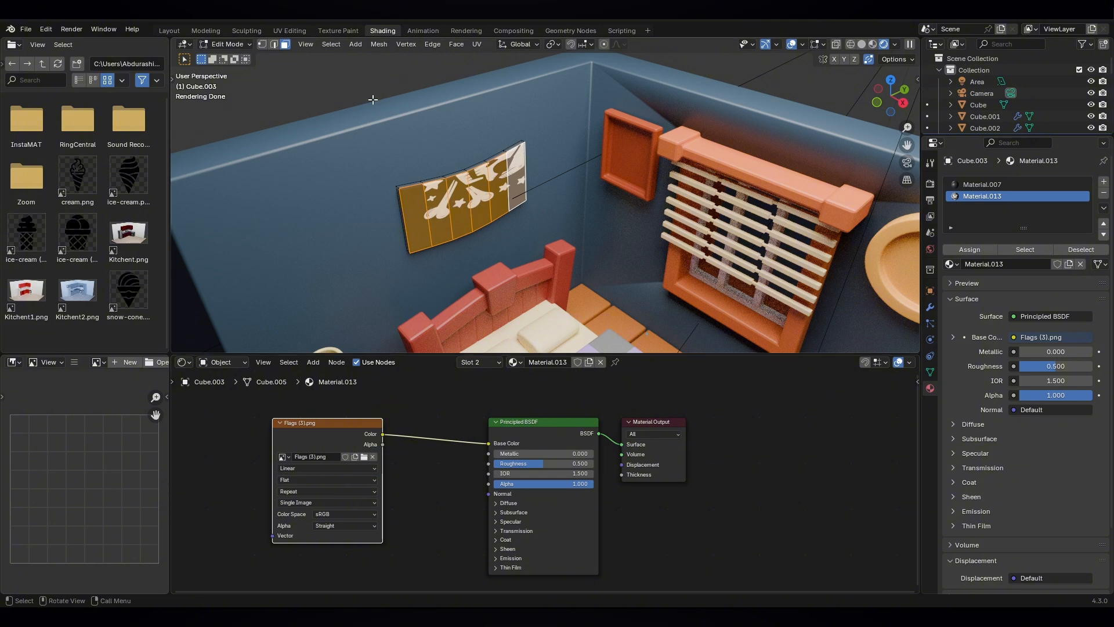
# Step: Switch to the UV Editing workspace and show the room there in Material Preview shading
pyautogui.click(289, 30)
pyautogui.scroll(-2, 314, 363)
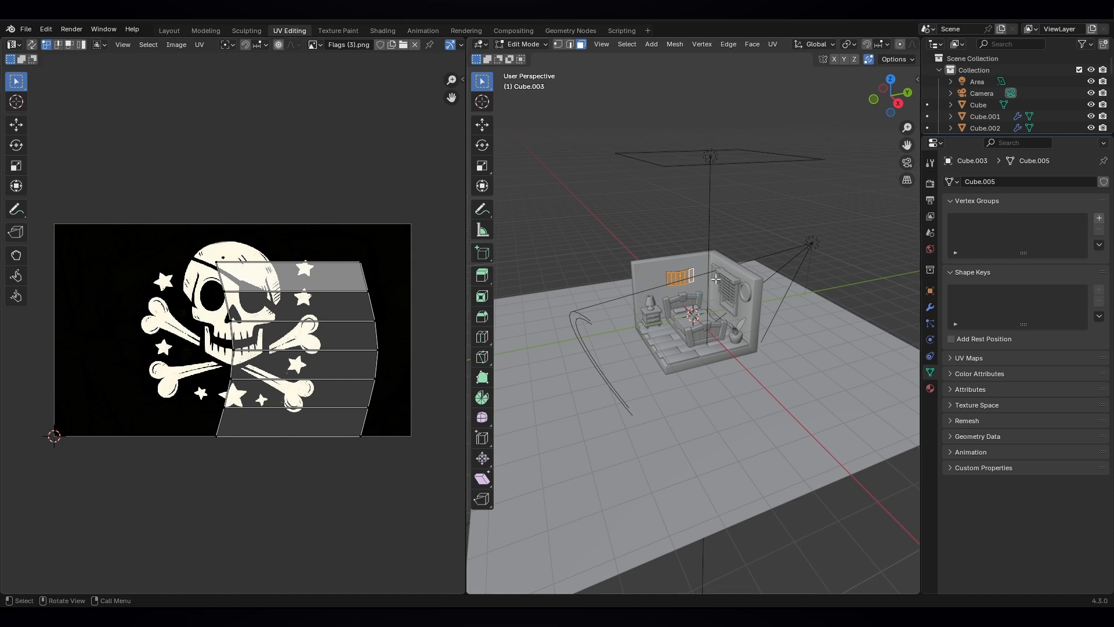
pyautogui.scroll(7, 716, 279)
pyautogui.scroll(-2, 898, 51)
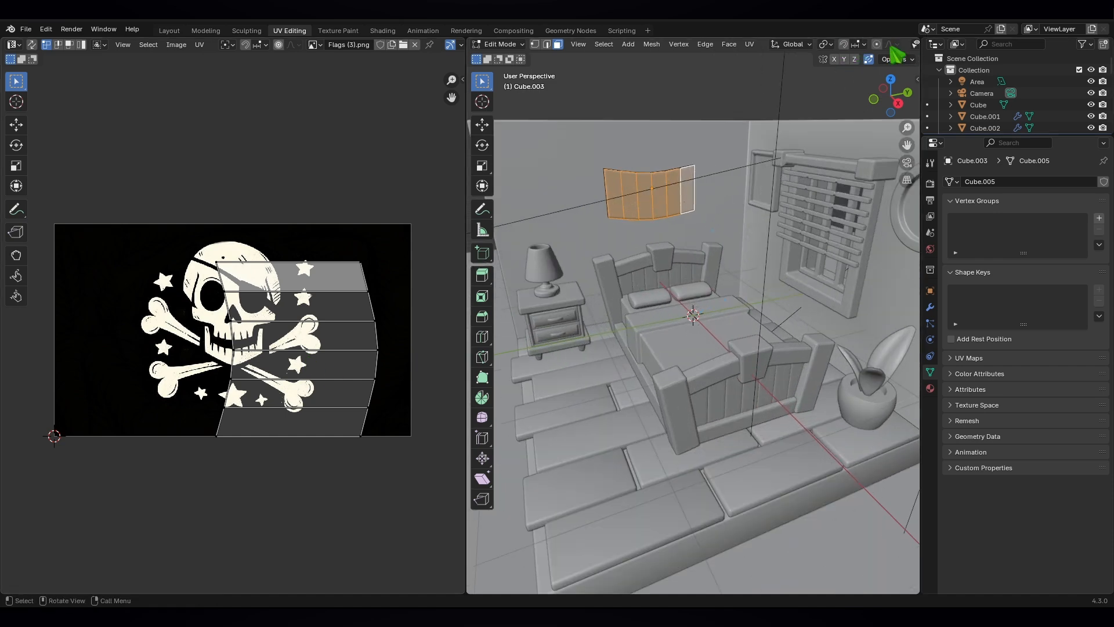
pyautogui.scroll(-4, 893, 49)
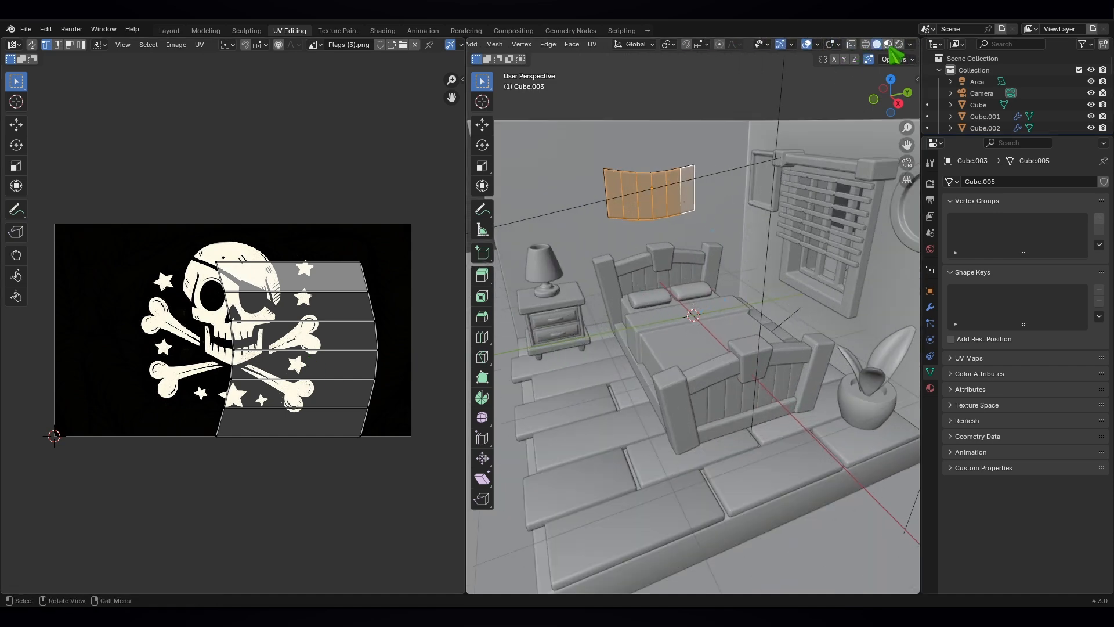
pyautogui.click(889, 45)
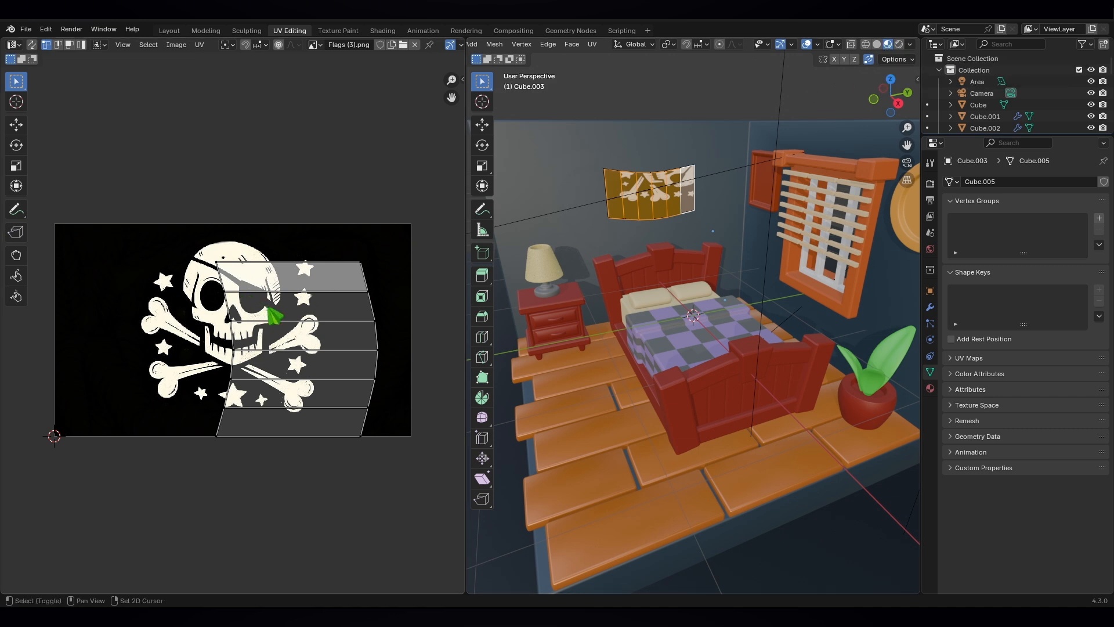
# Step: Select all UVs of the panel's front faces and rotate them about a quarter turn clockwise so the skull stands upright
pyautogui.keyDown('shift'); pyautogui.moveTo(282, 329); pyautogui.dragTo(324, 366, button='middle'); pyautogui.keyUp('shift')
pyautogui.moveTo(198, 254); pyautogui.dragTo(451, 552)
pyautogui.press('r')
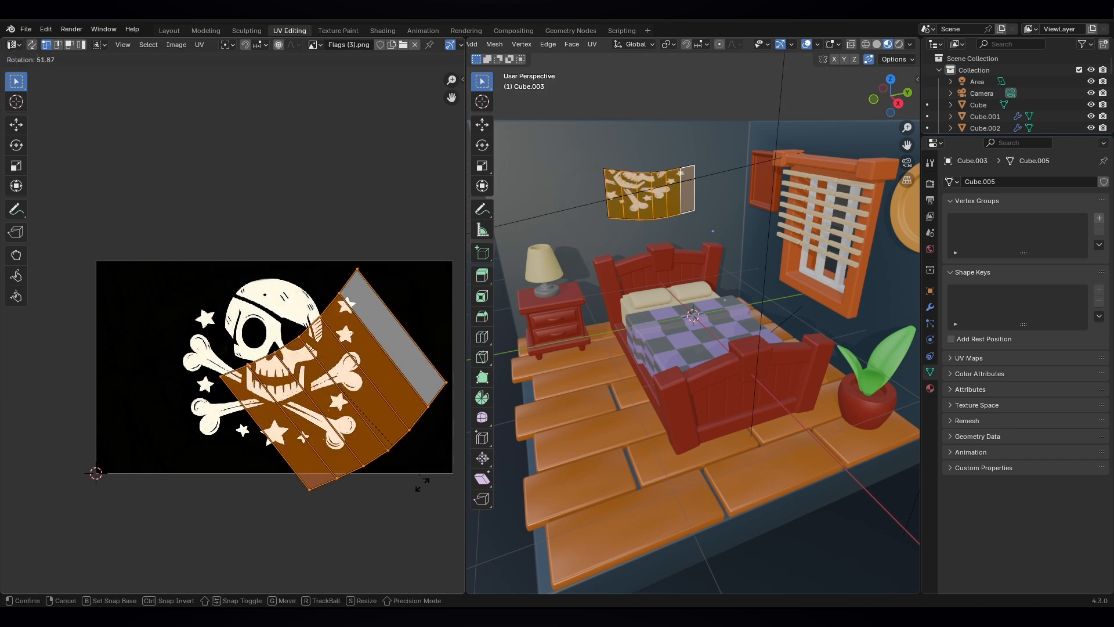
pyautogui.click(352, 538)
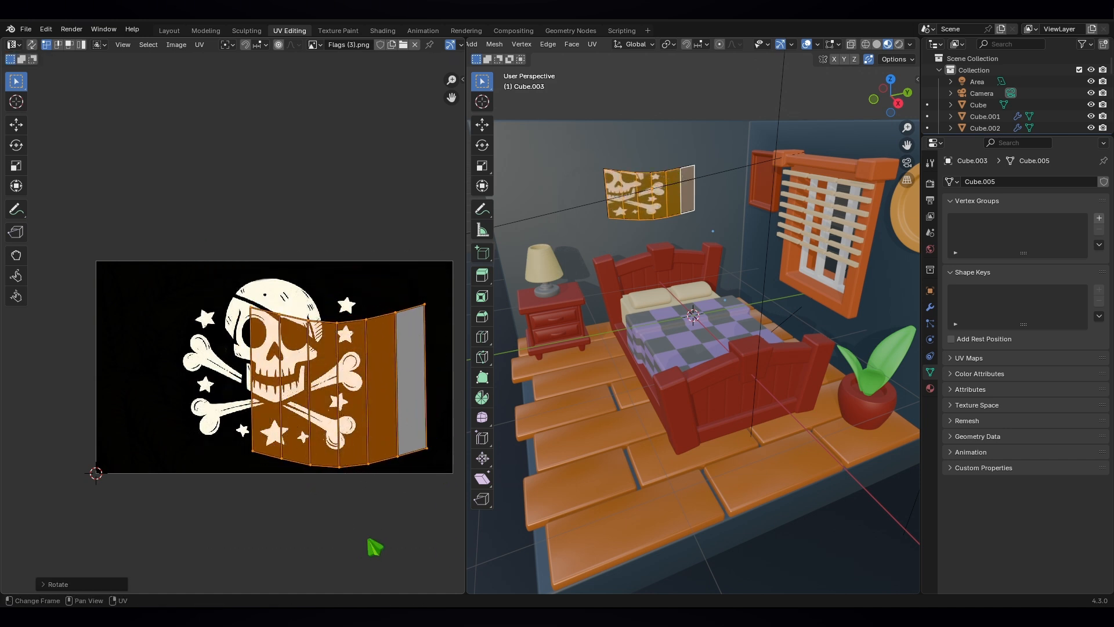
# Step: Centre the UVs over the skull, scale them up by about 1.5 to cover the whole emblem, and return to the Shading workspace
pyautogui.press('g')
pyautogui.click(299, 509)
pyautogui.press('s')
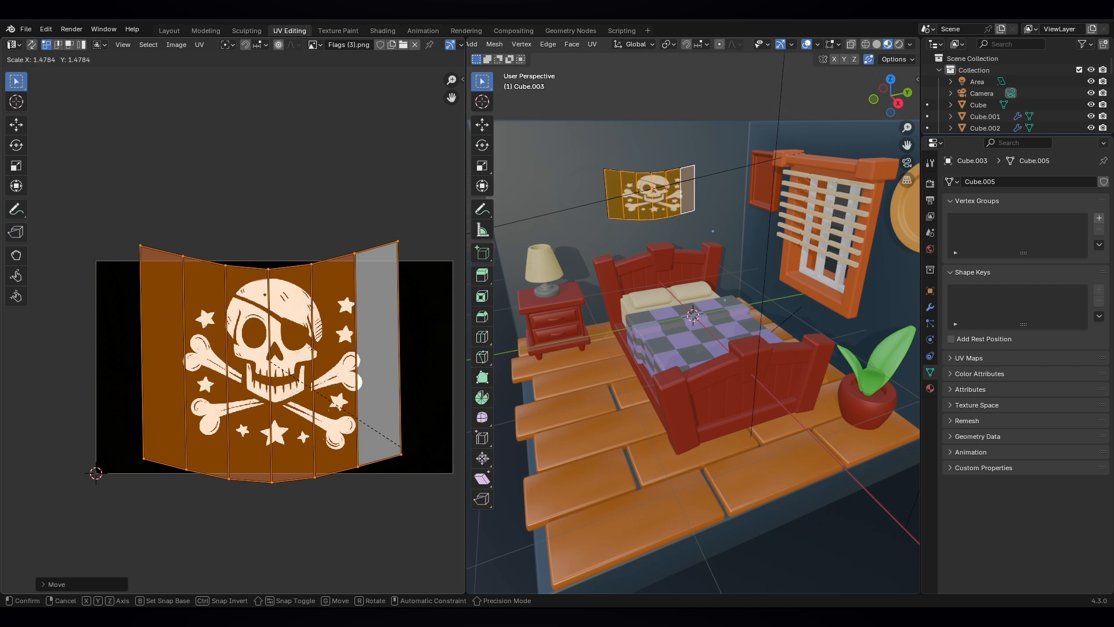
pyautogui.click(439, 473)
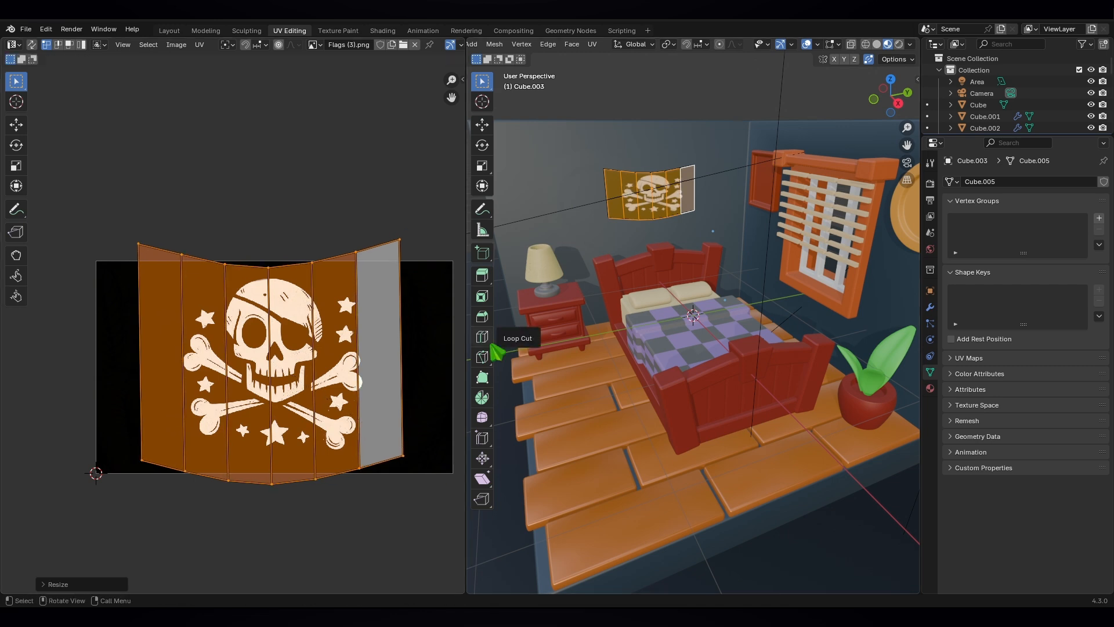
pyautogui.click(383, 31)
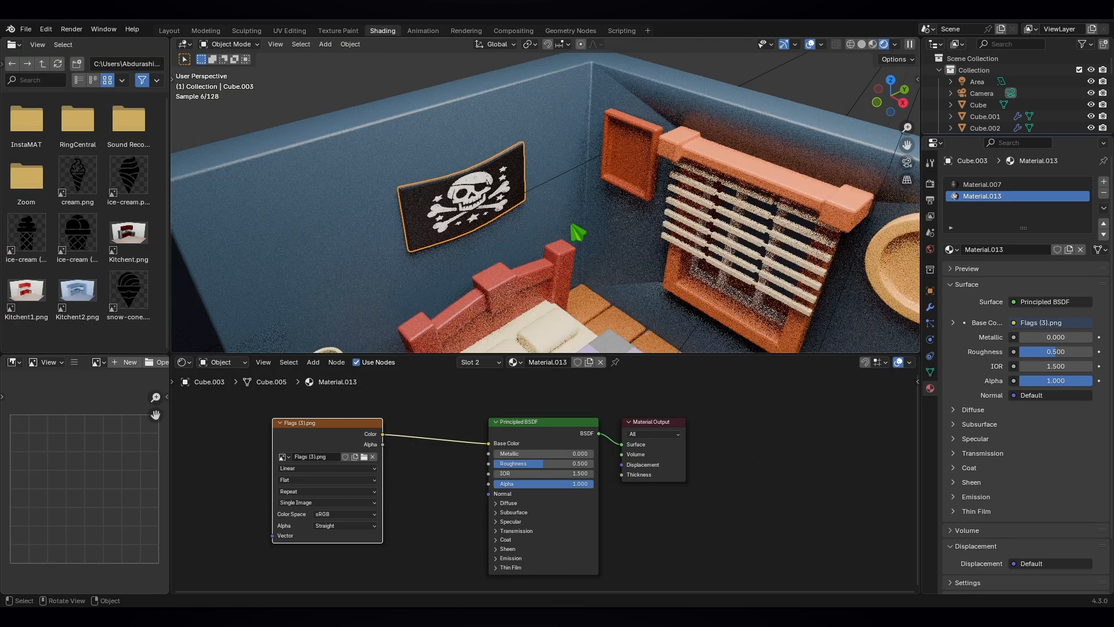
# Step: Add an empty second material slot to the picture frame beside the window and select its inner front face in Edit Mode
pyautogui.scroll(-5, 447, 213)
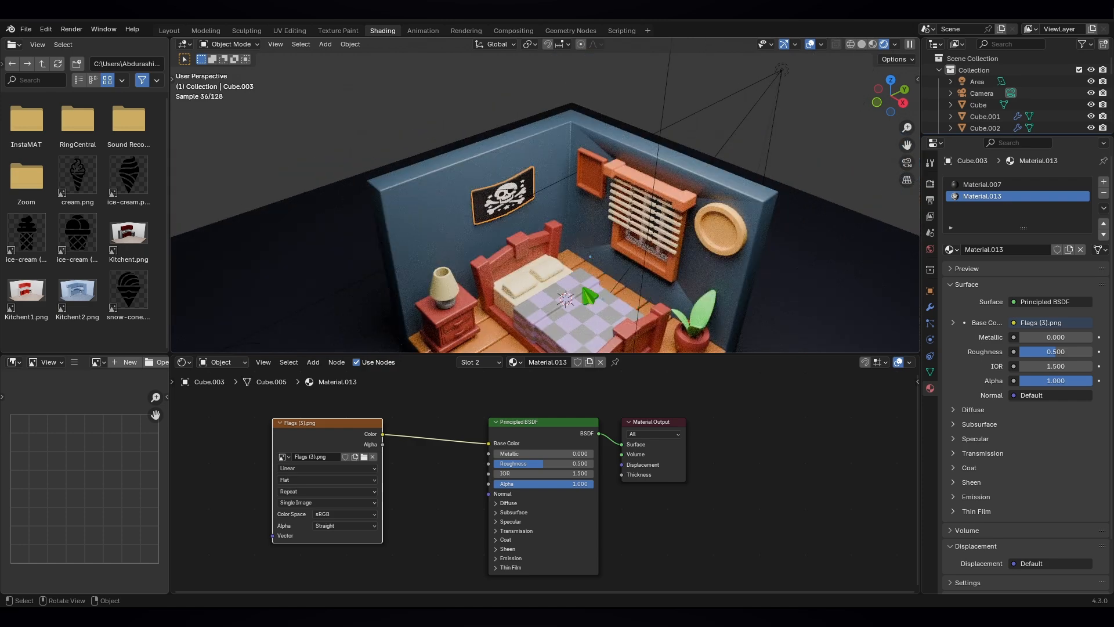
pyautogui.click(592, 185)
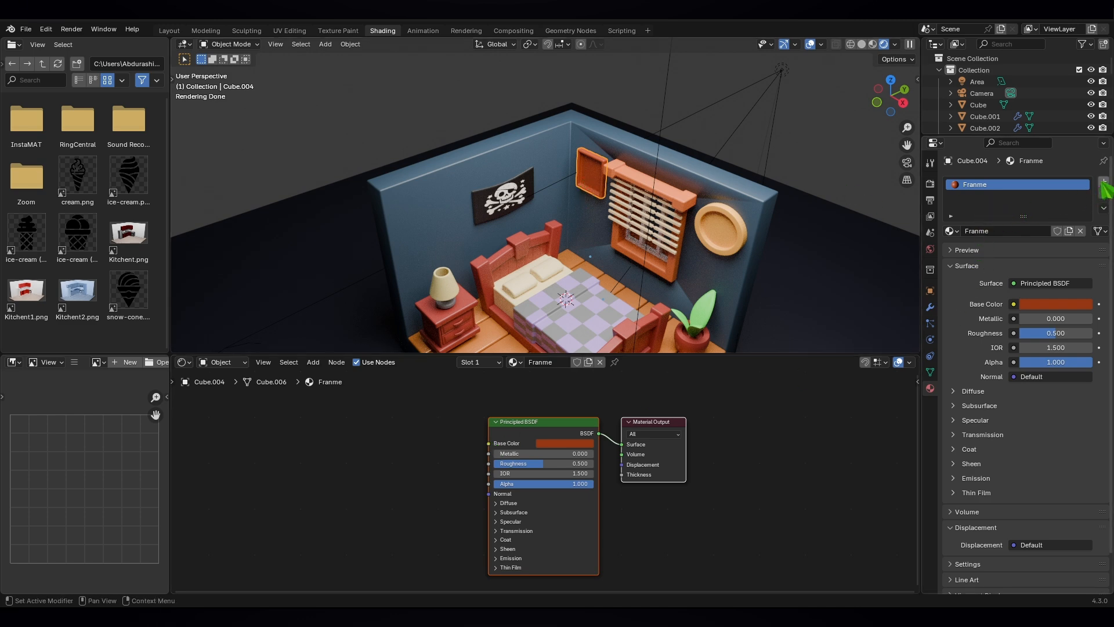
pyautogui.click(1103, 181)
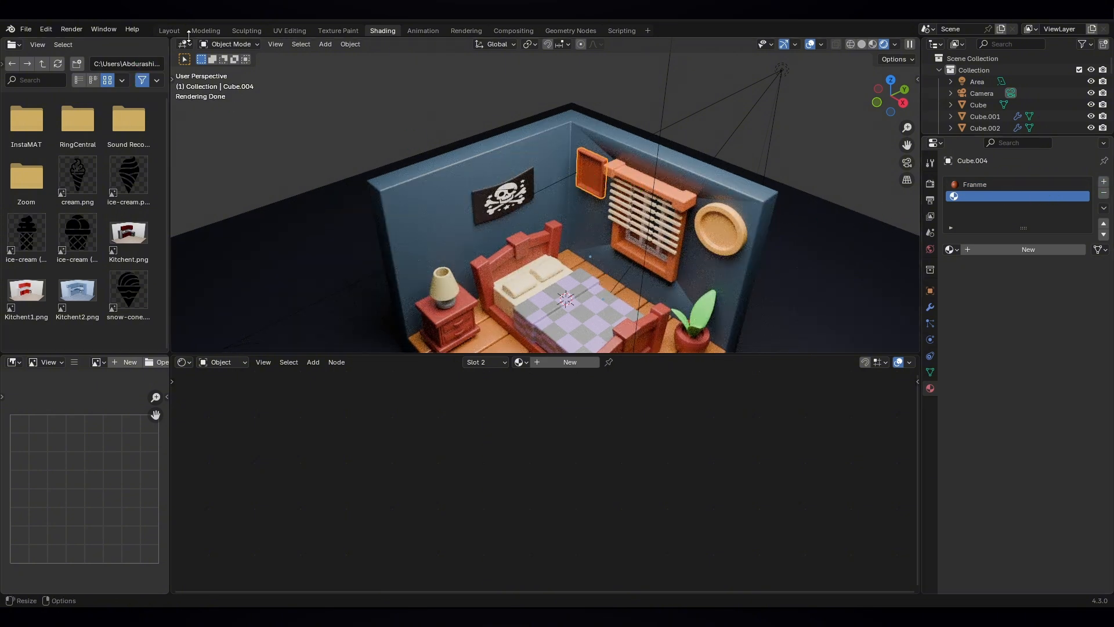
pyautogui.click(228, 44)
pyautogui.click(224, 73)
pyautogui.click(594, 177)
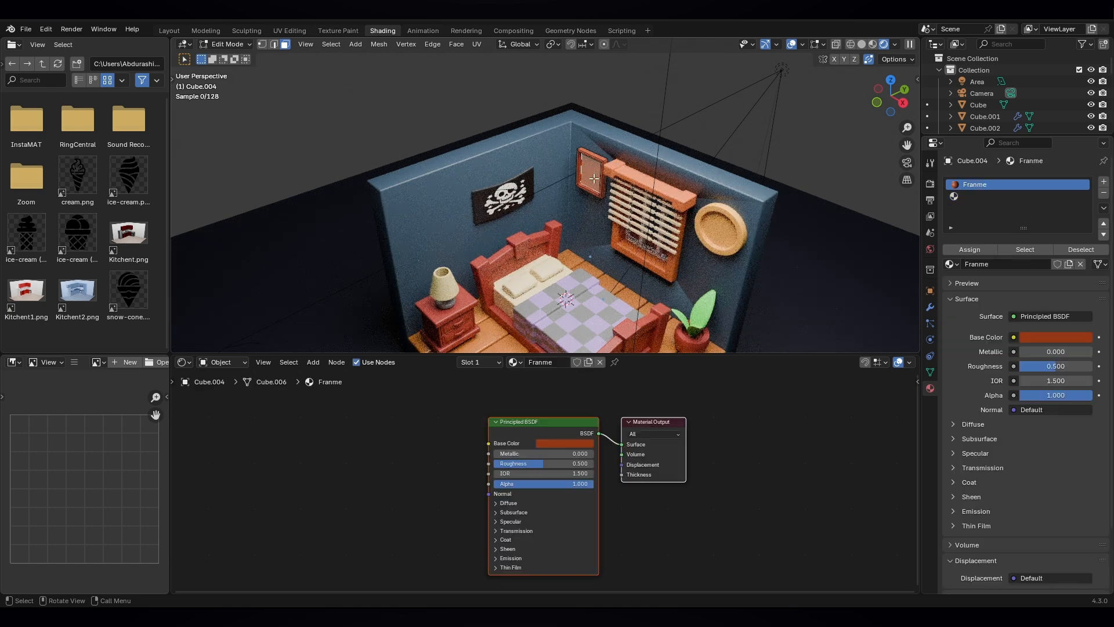
# Step: Assign the empty second slot to the frame's inner face and create a new material in it
pyautogui.click(960, 197)
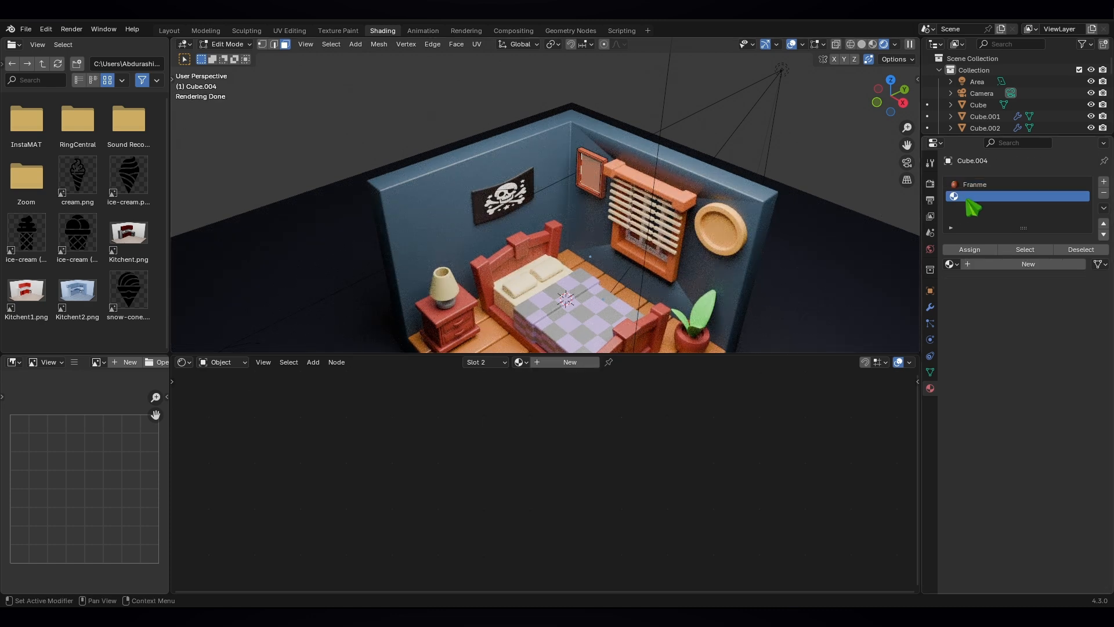
pyautogui.click(591, 175)
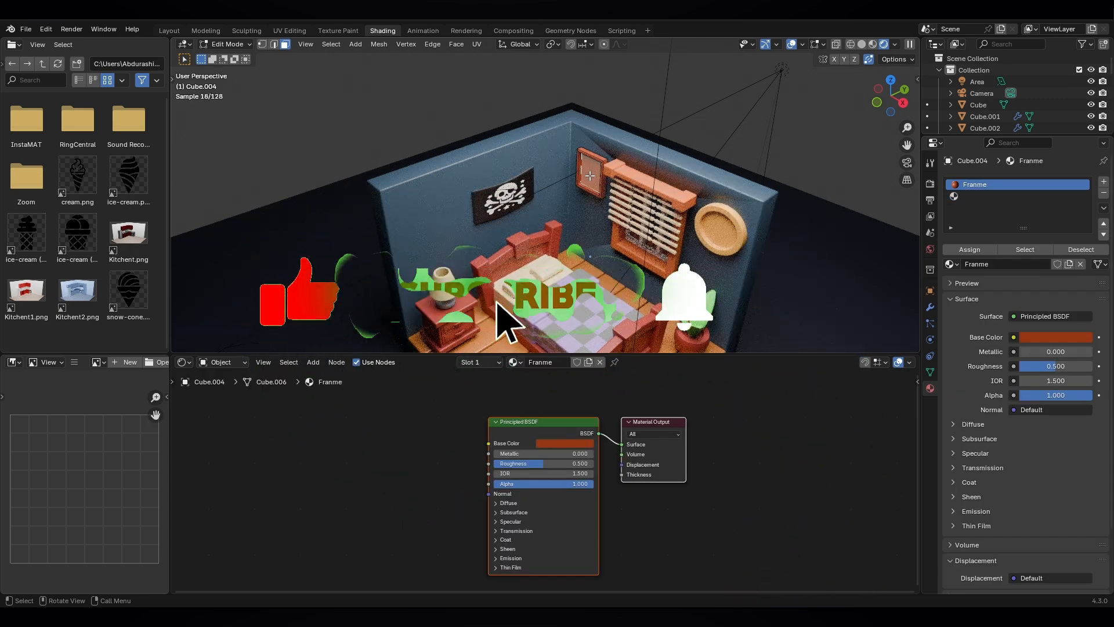
pyautogui.click(961, 197)
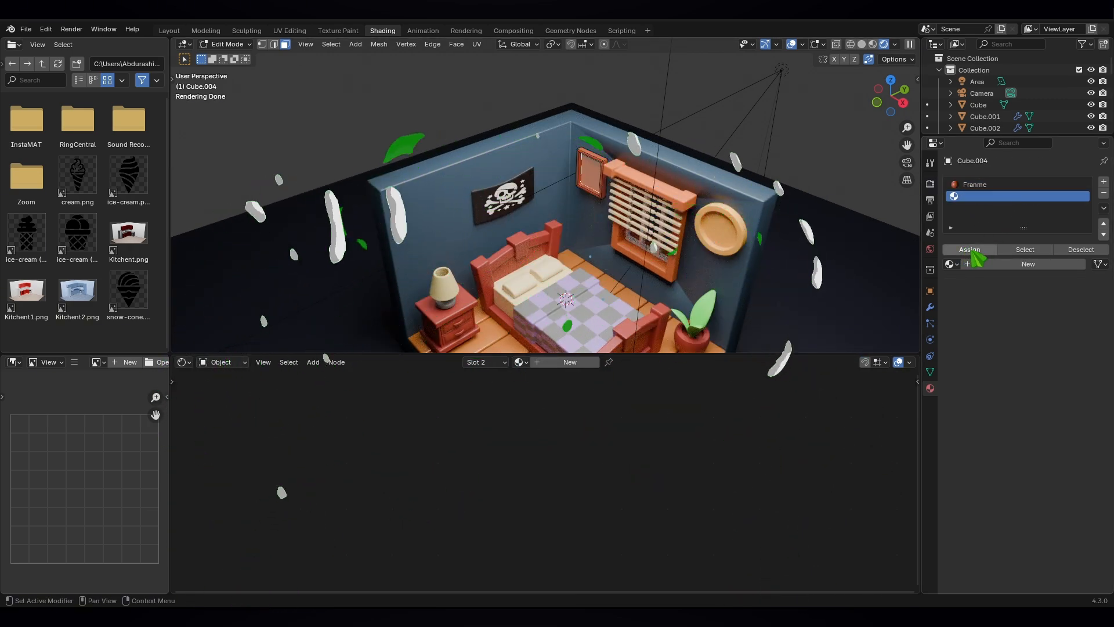
pyautogui.click(994, 264)
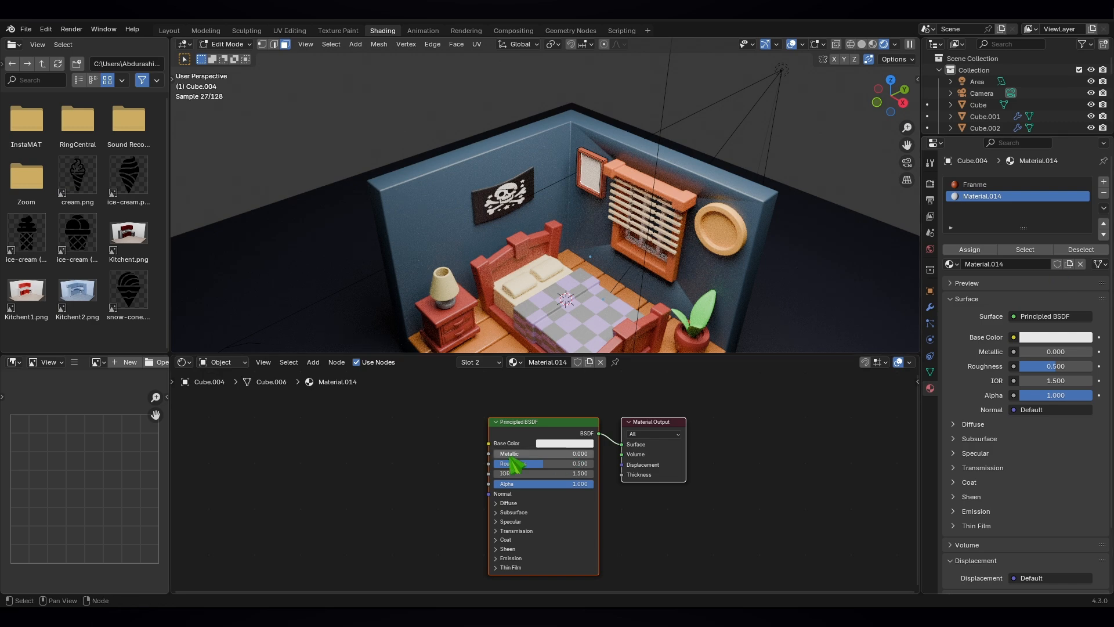
# Step: Connect an Image Texture node to the new material's Base Color and load Maps 4.png from the 01.Maps folder
pyautogui.moveTo(489, 444); pyautogui.dragTo(376, 427)
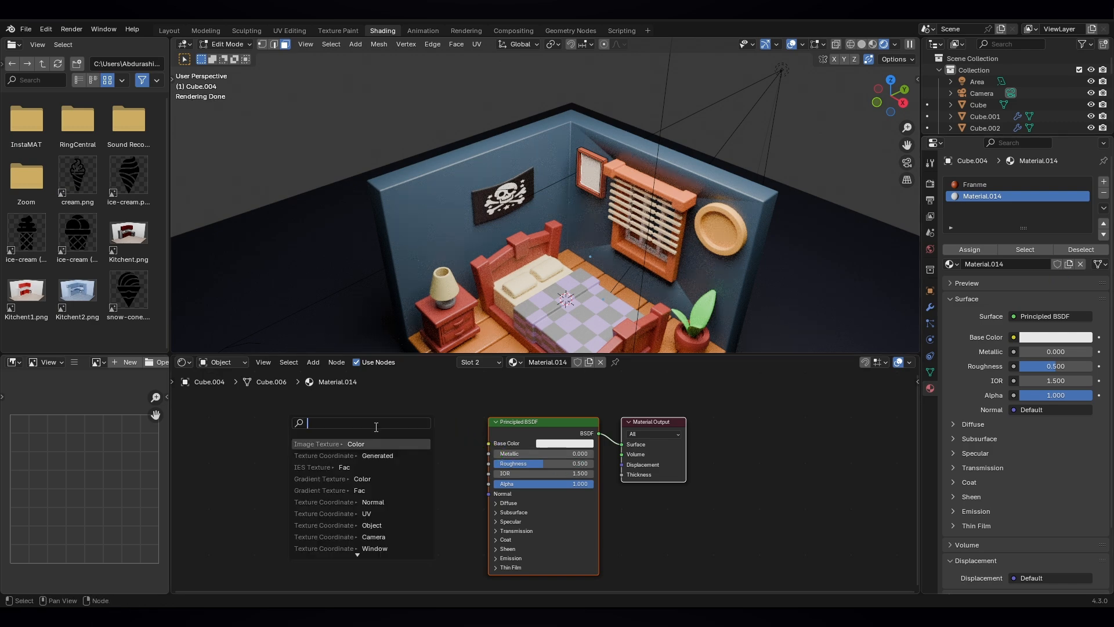
pyautogui.click(341, 444)
pyautogui.click(420, 460)
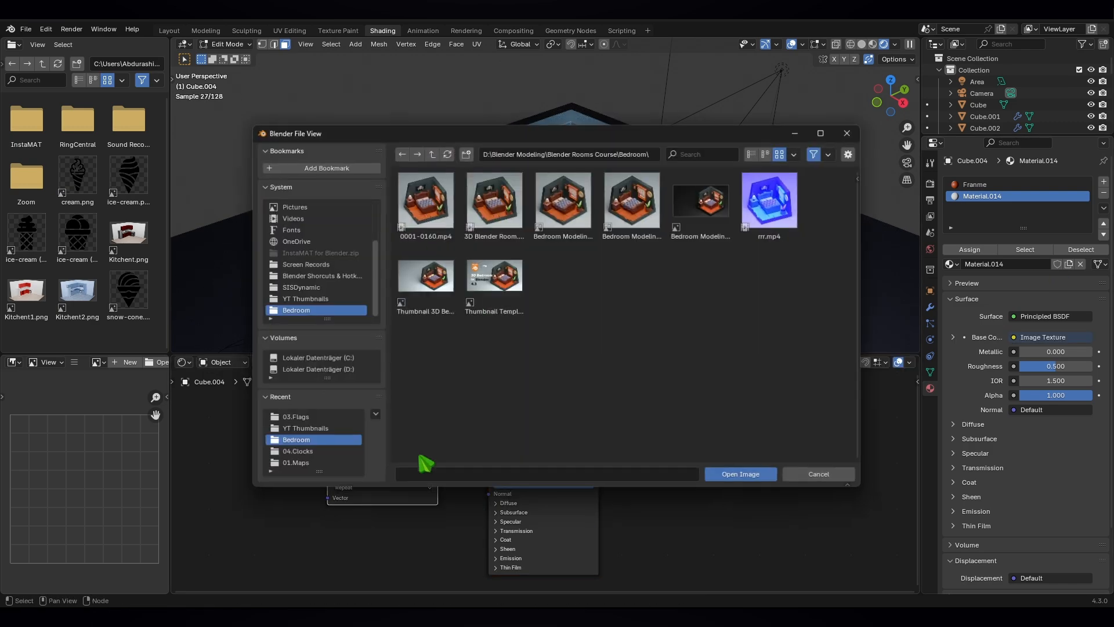
pyautogui.click(293, 465)
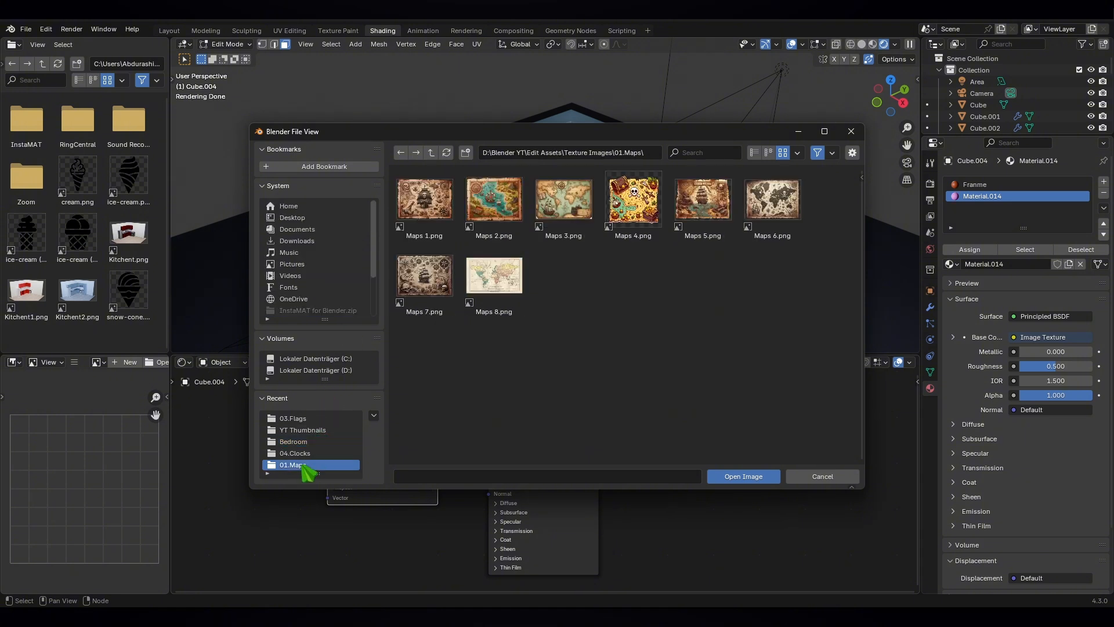
pyautogui.click(635, 211)
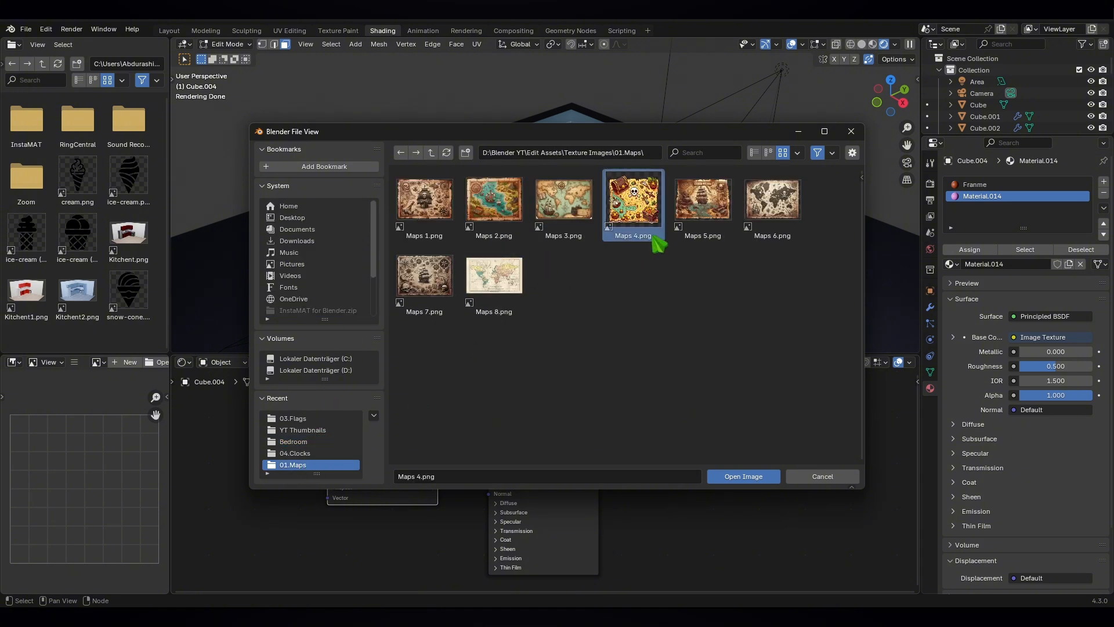
pyautogui.click(734, 477)
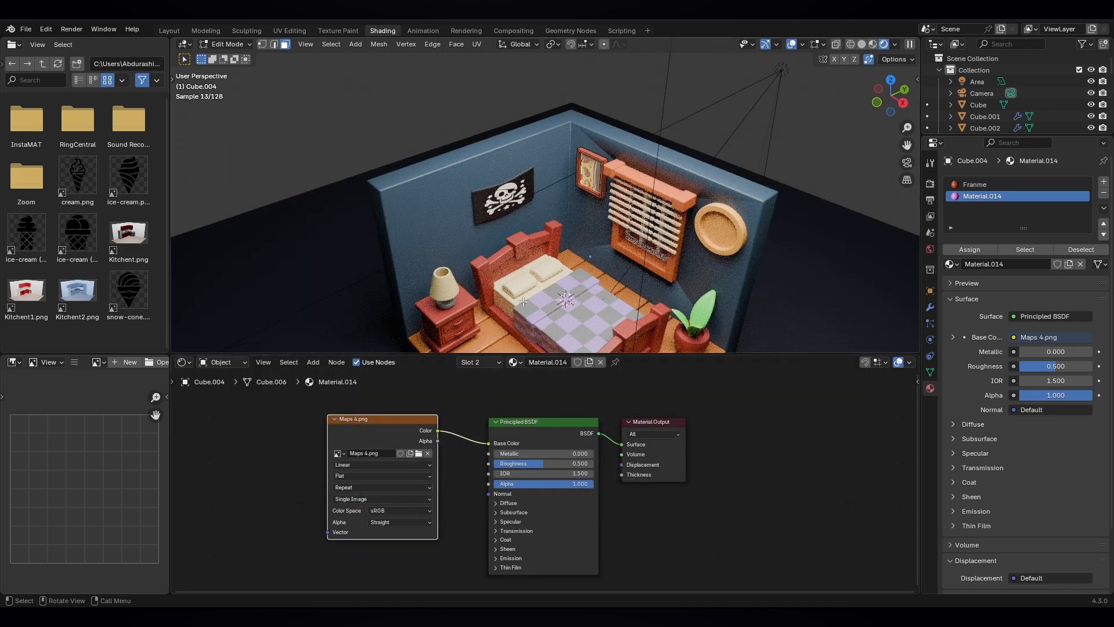
# Step: Unwrap the picture's inner face with Smart UV Project using the default settings
pyautogui.scroll(3, 636, 163)
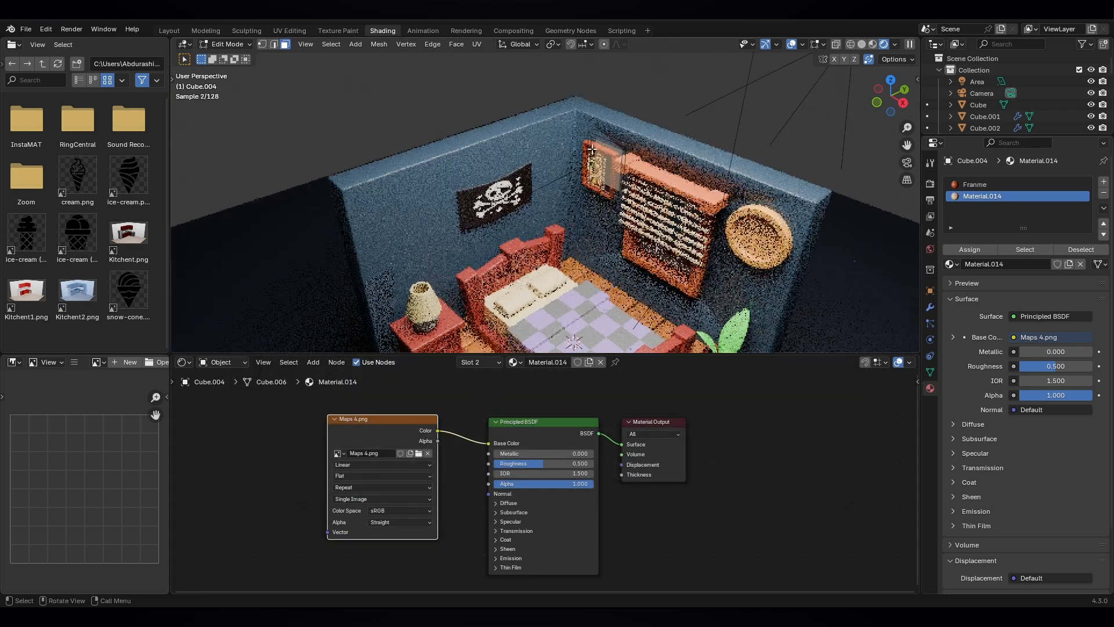
pyautogui.scroll(4, 637, 163)
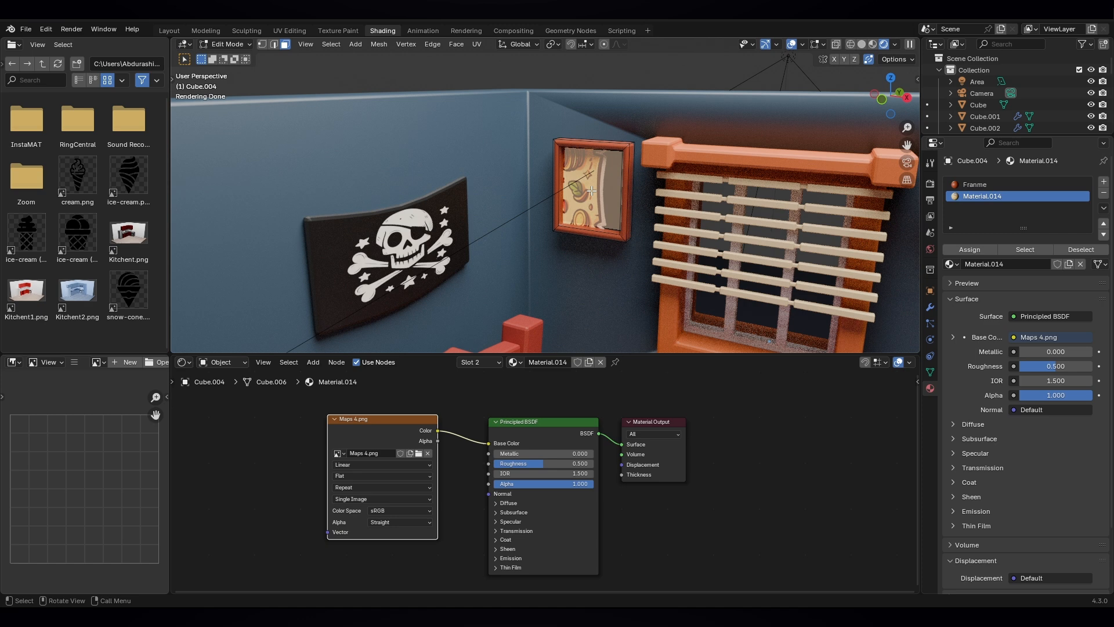
pyautogui.press('u')
pyautogui.moveTo(591, 181)
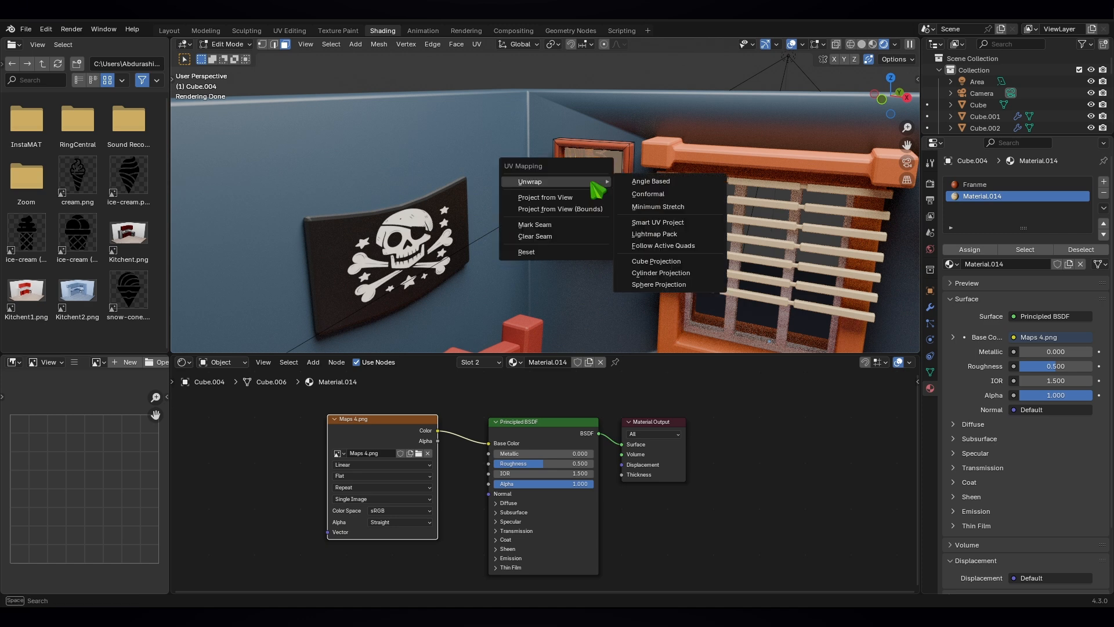
pyautogui.click(671, 226)
pyautogui.click(646, 335)
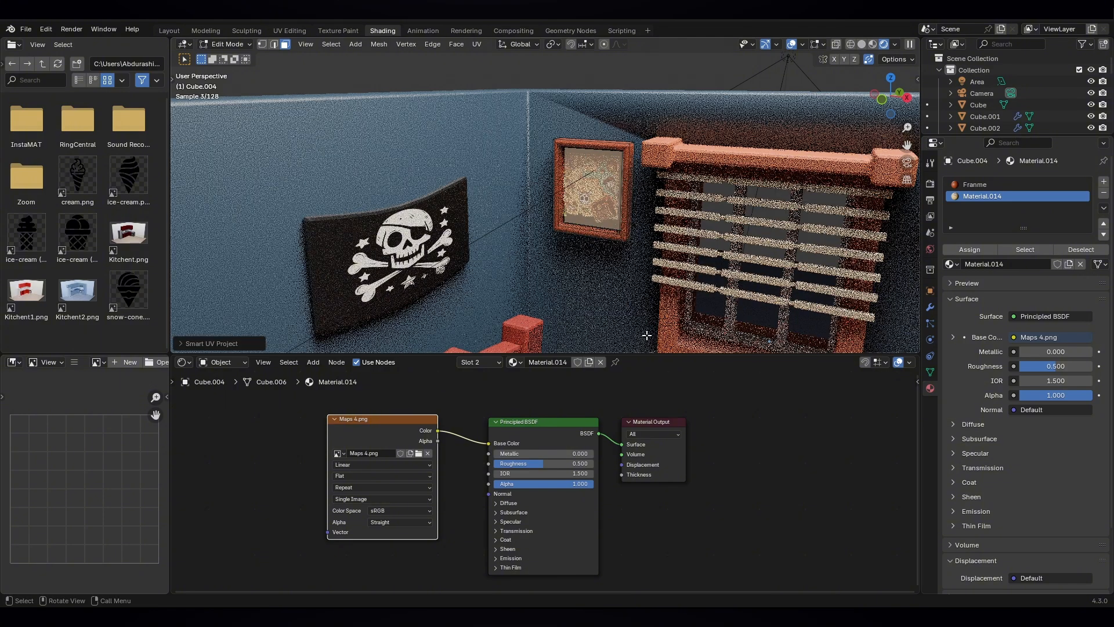
# Step: Switch to the UV Editing workspace with both the picture's UV face and the framed map in view
pyautogui.scroll(3, 589, 186)
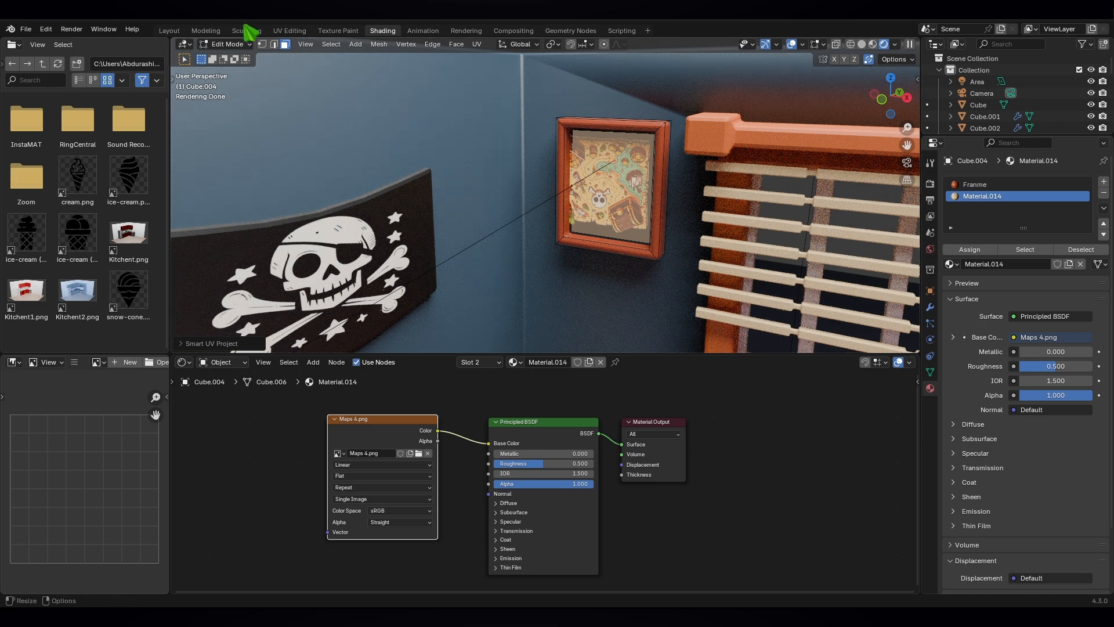
pyautogui.click(289, 31)
pyautogui.scroll(-1, 296, 346)
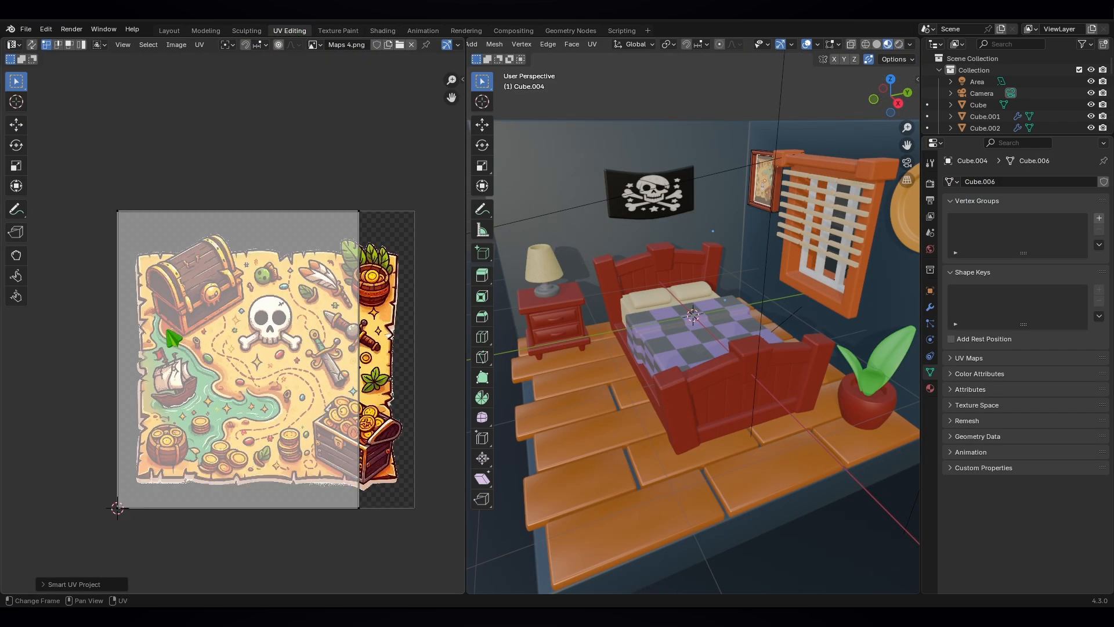
pyautogui.scroll(5, 776, 214)
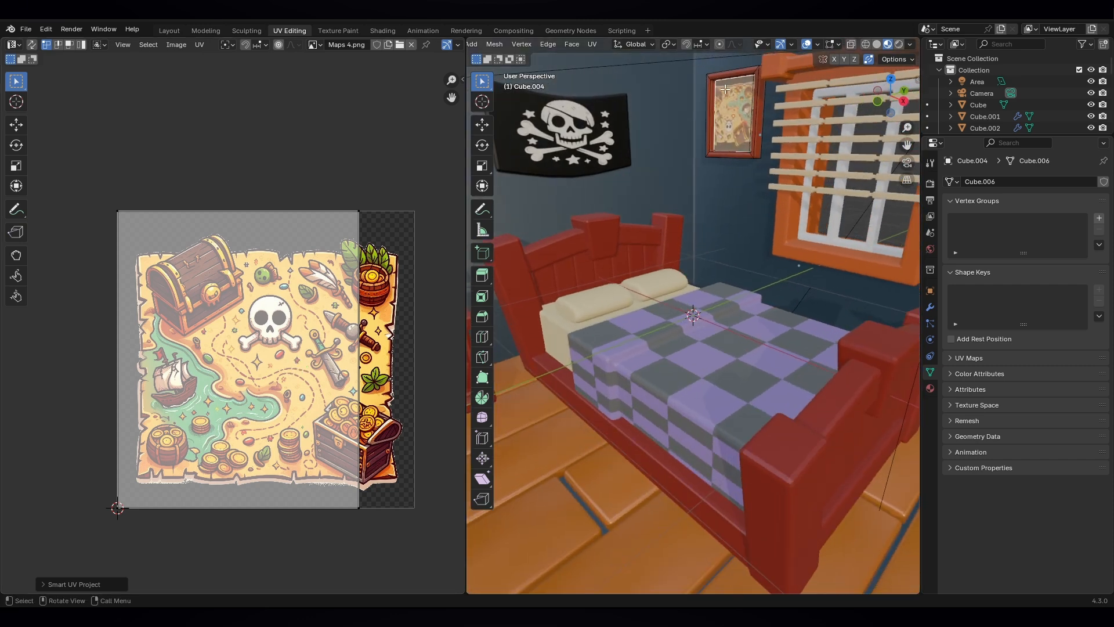
pyautogui.moveTo(725, 88); pyautogui.dragTo(706, 254, button='middle')
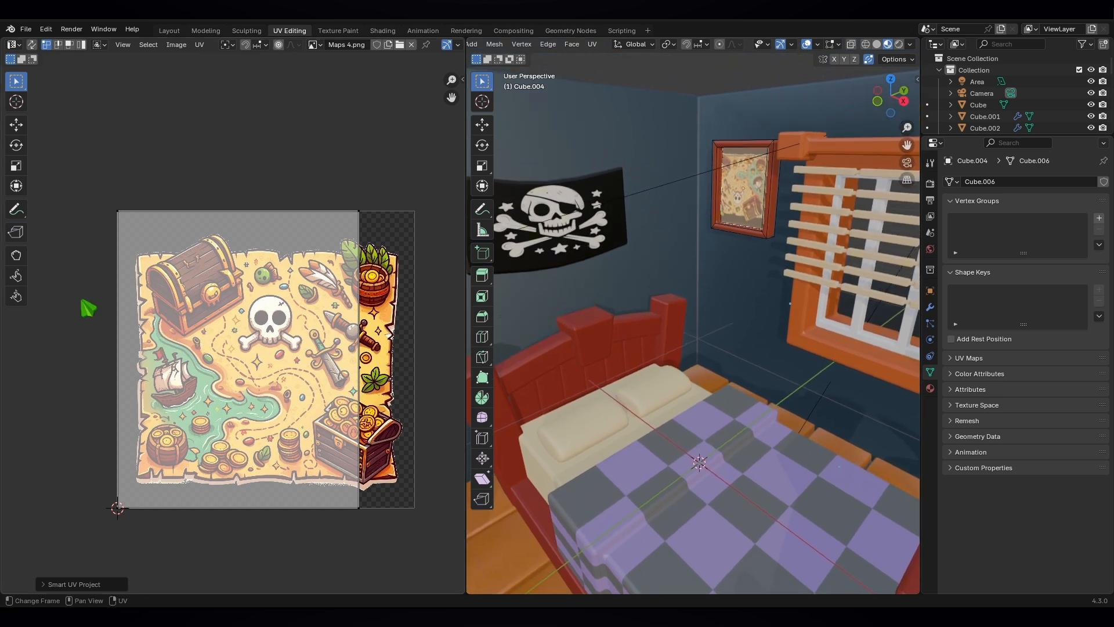
# Step: Select all UVs of the picture's face, rotate them about 180° and centre them horizontally over the map
pyautogui.moveTo(79, 172); pyautogui.dragTo(401, 557)
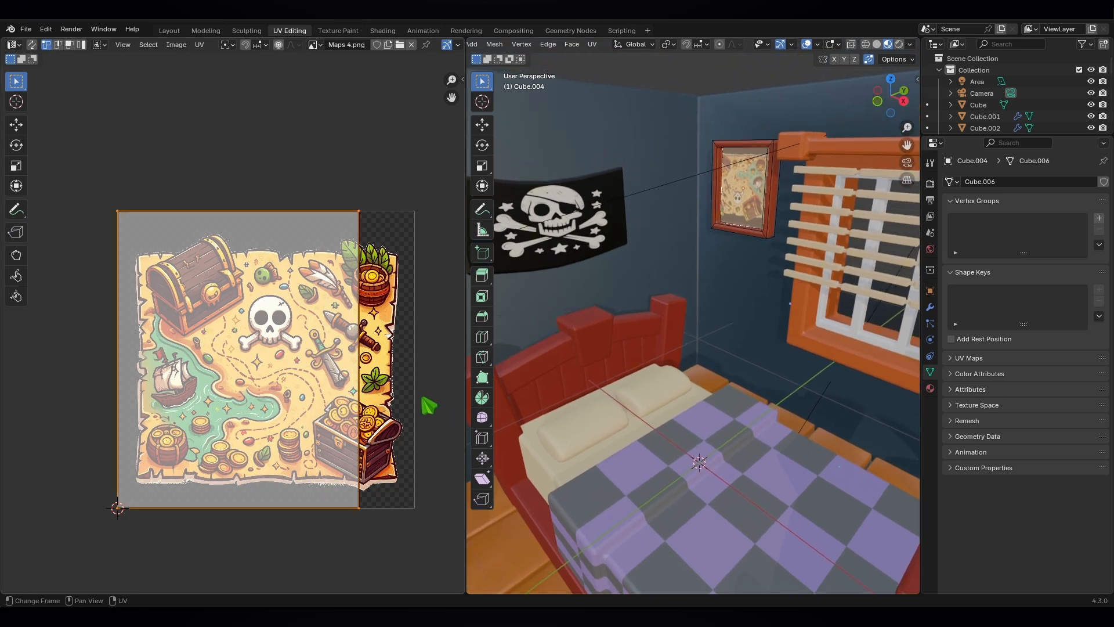
pyautogui.press('r')
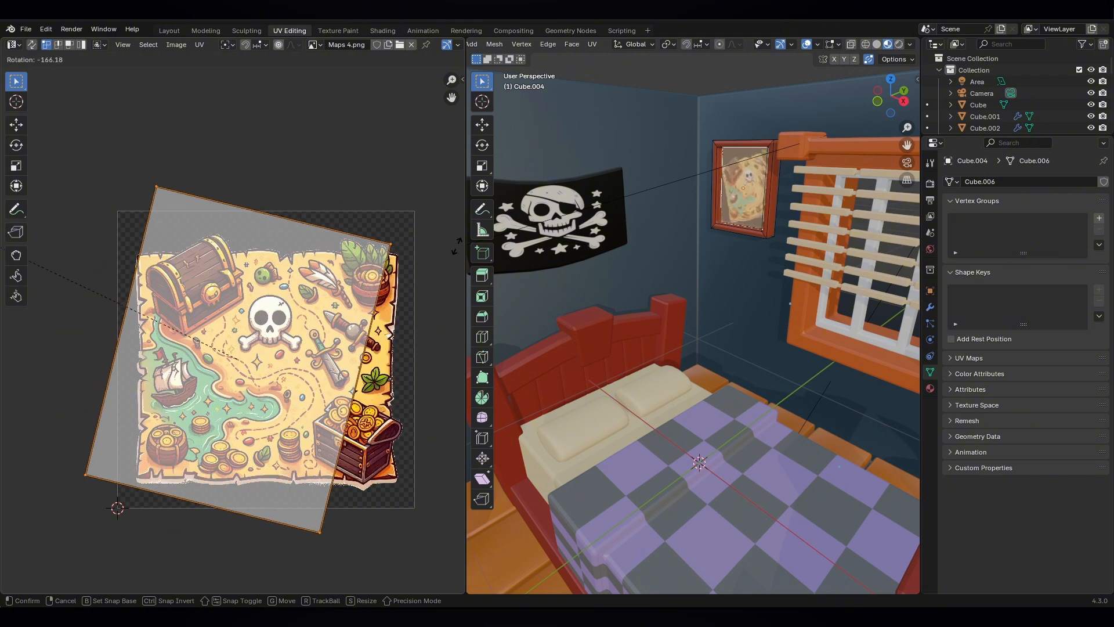
pyautogui.click(416, 302)
pyautogui.press('g')
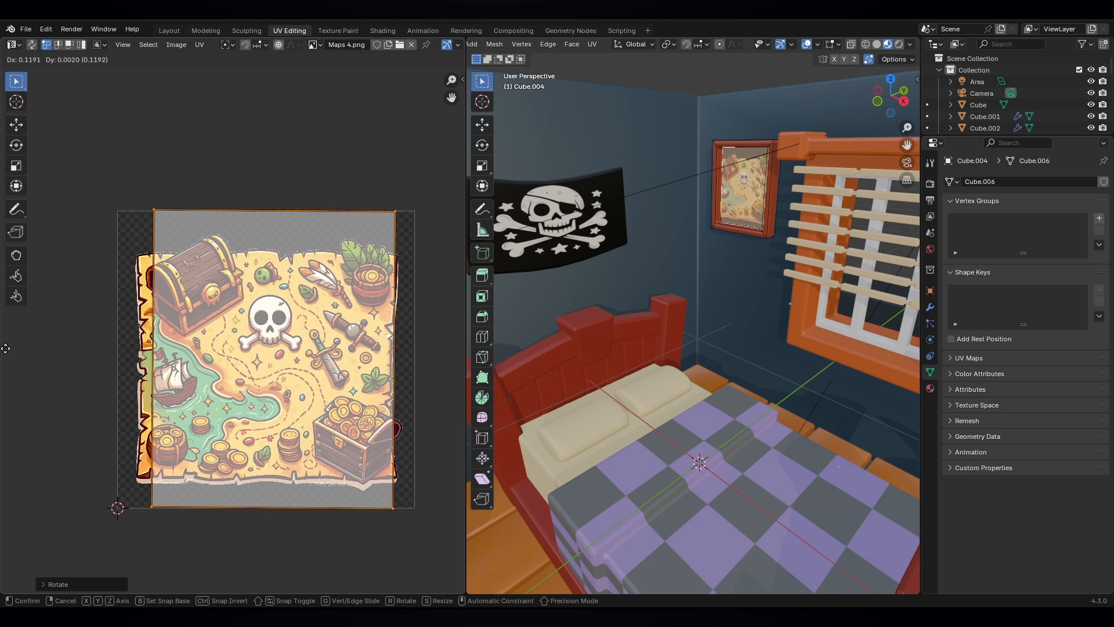
pyautogui.click(459, 357)
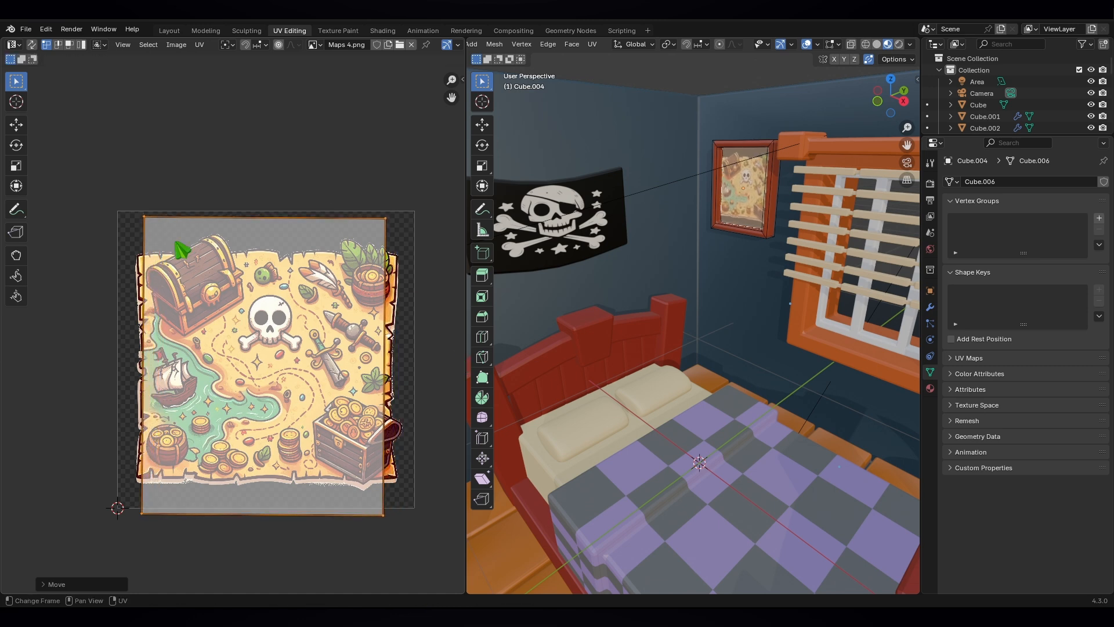
# Step: Move the UV face's upper edge down and its lower edge up to the map's upper and lower borders
pyautogui.moveTo(84, 174); pyautogui.dragTo(403, 243)
pyautogui.press('g')
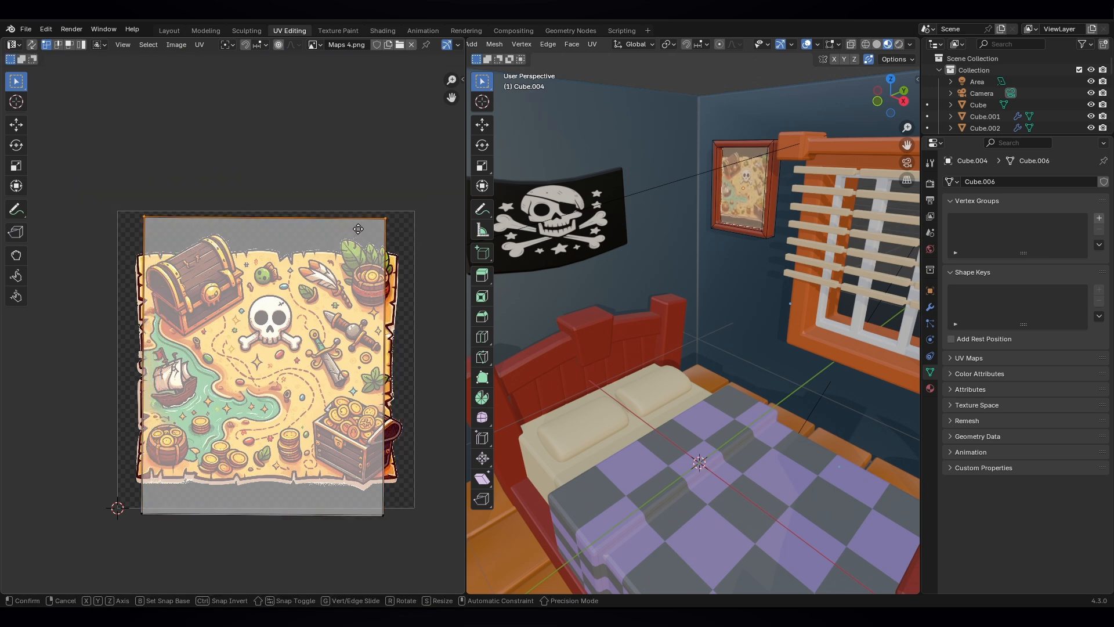
pyautogui.click(357, 252)
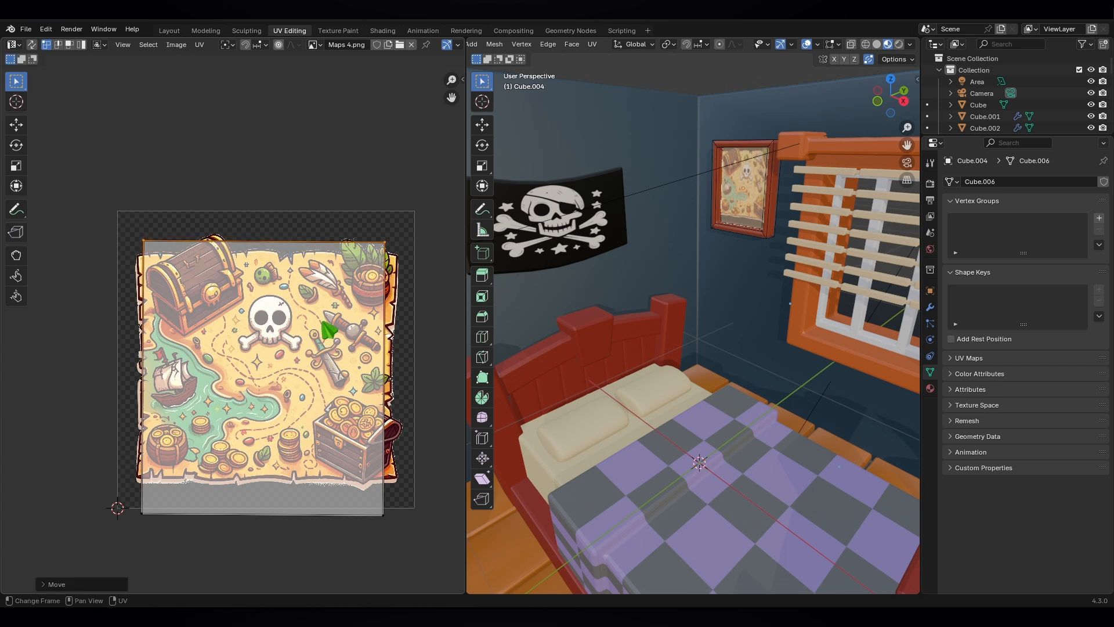
pyautogui.moveTo(122, 508); pyautogui.dragTo(416, 582)
pyautogui.press('g')
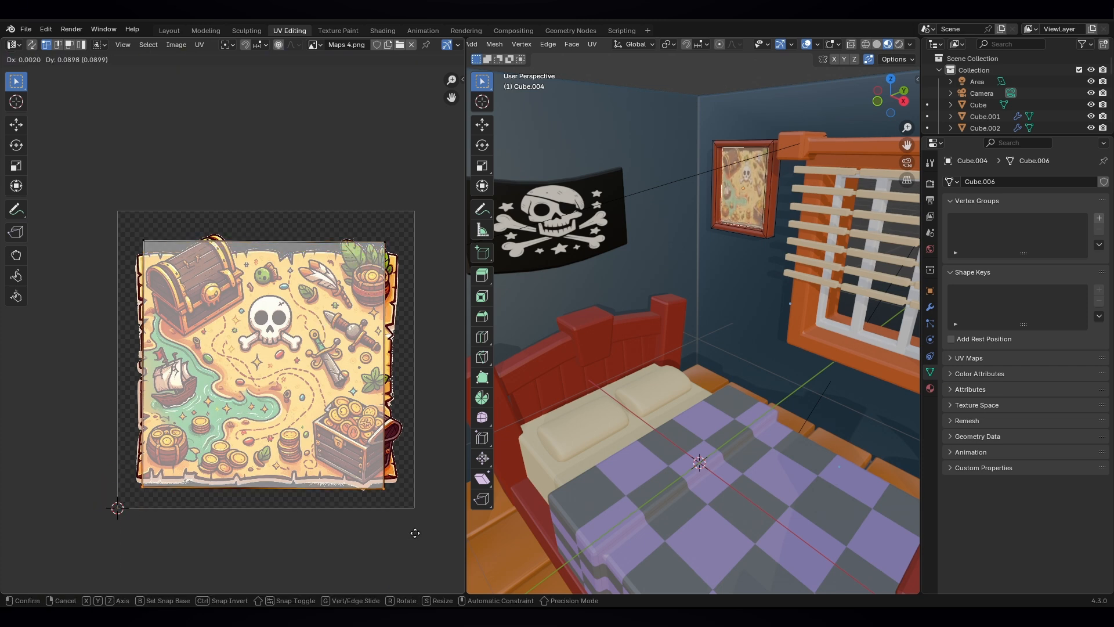
pyautogui.click(416, 537)
# Step: Move the UV face's right and left edges outward to the map's side borders, and return to the Shading workspace in Object Mode
pyautogui.moveTo(365, 232); pyautogui.dragTo(428, 507)
pyautogui.press('g')
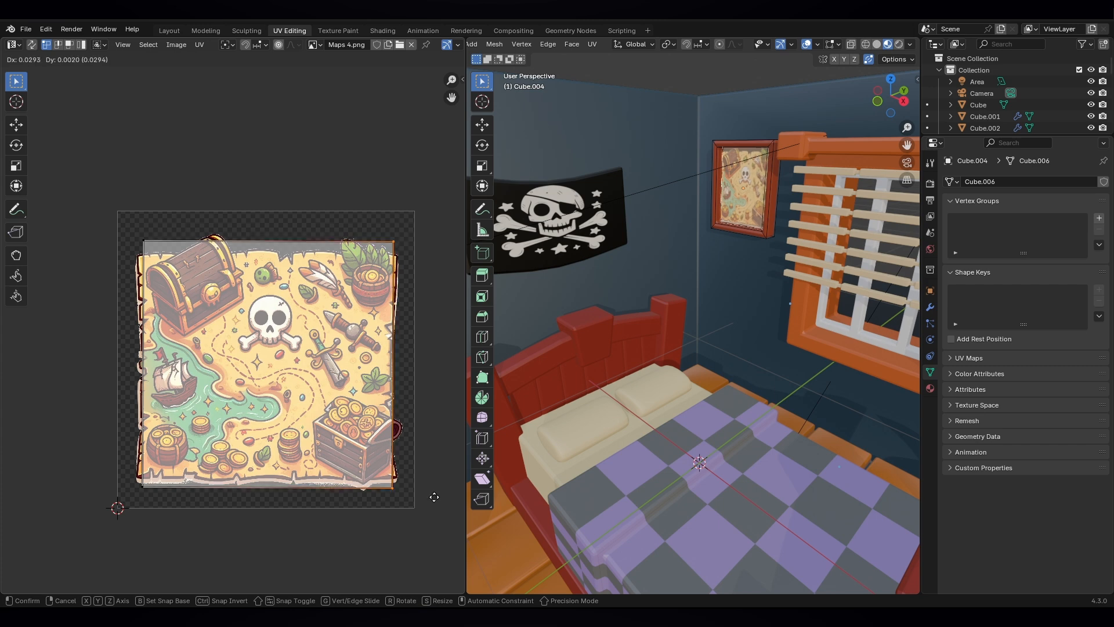
pyautogui.click(428, 490)
pyautogui.moveTo(105, 219); pyautogui.dragTo(186, 491)
pyautogui.press('g')
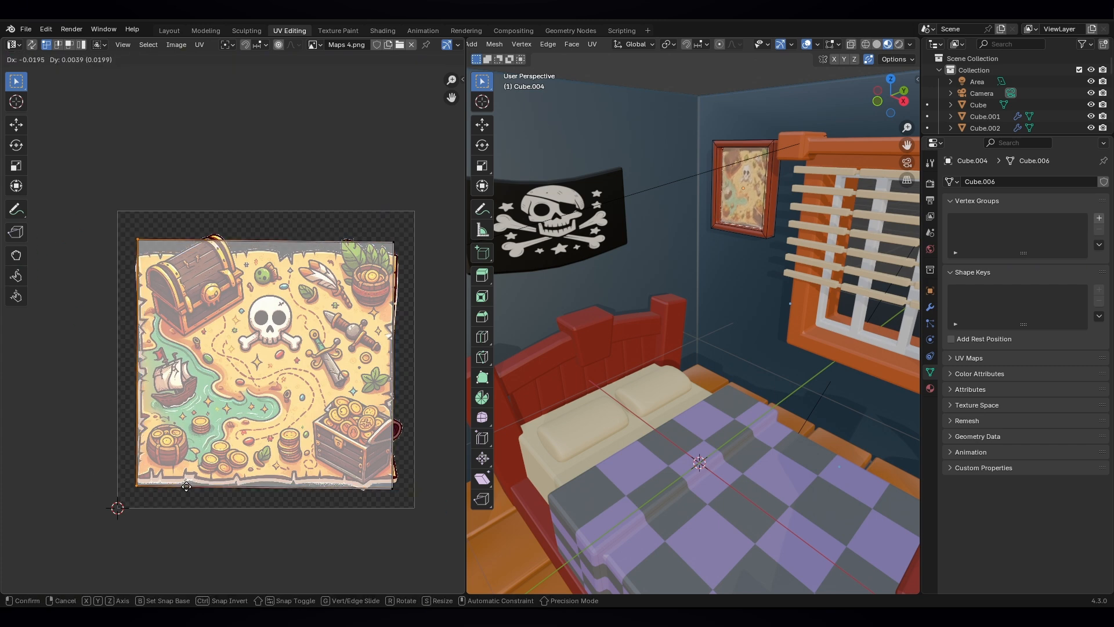
pyautogui.click(184, 486)
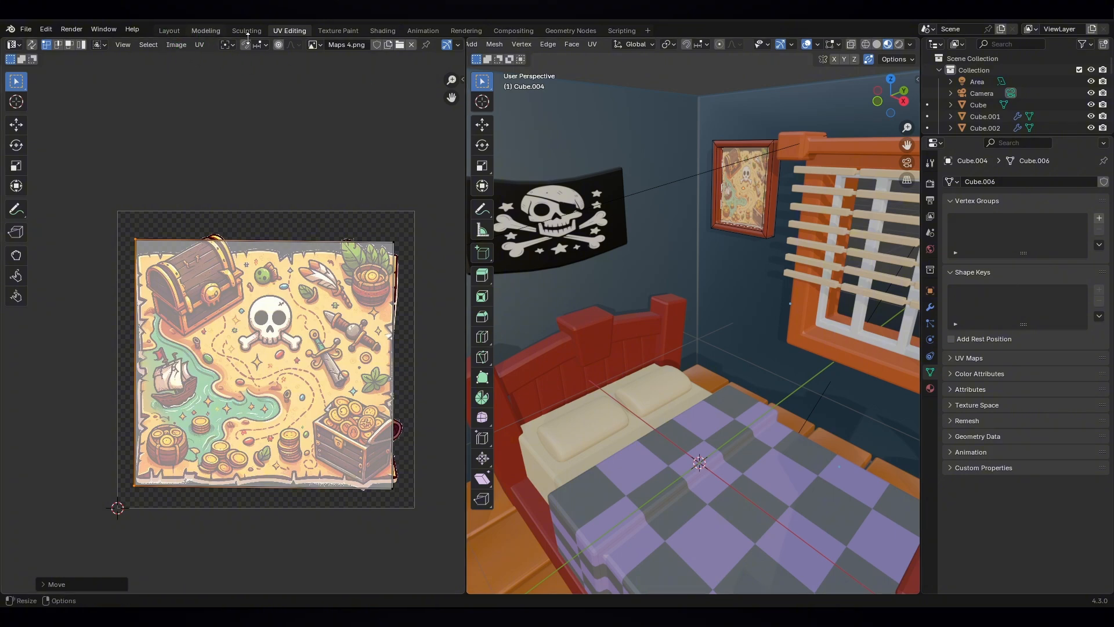
pyautogui.click(383, 31)
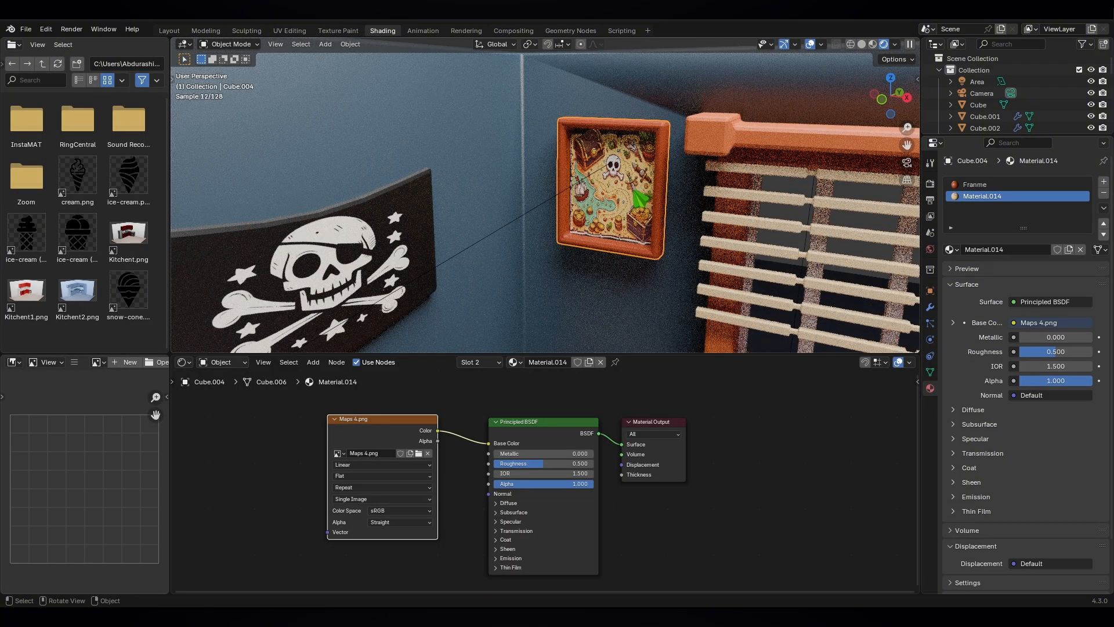
# Step: Select the round clock body on the wall beside the window and enter Edit Mode on it
pyautogui.scroll(-8, 640, 200)
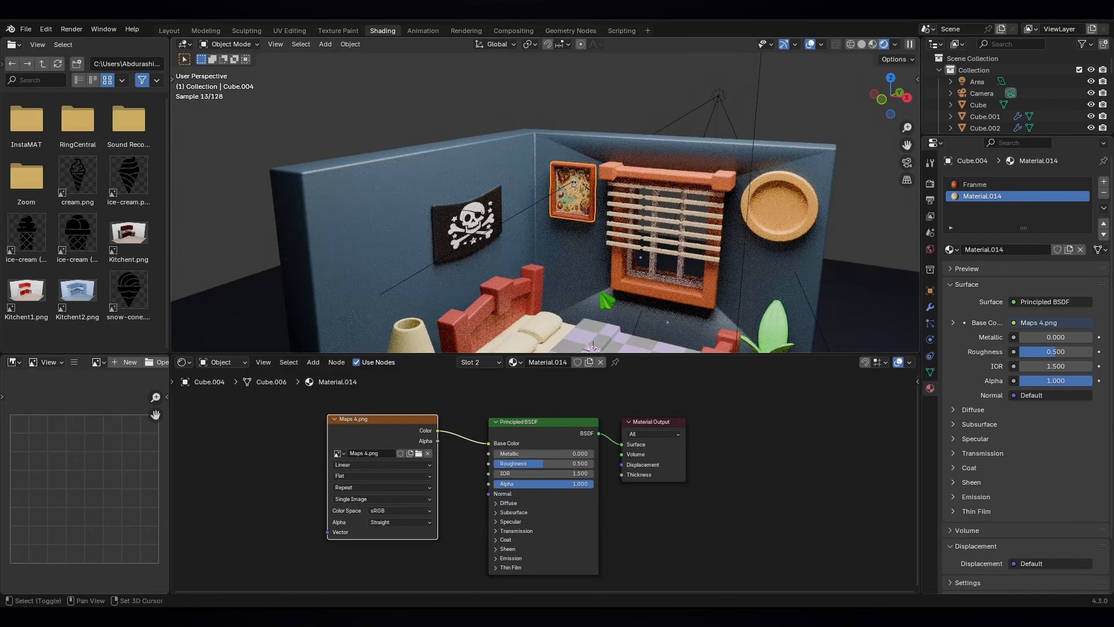
pyautogui.keyDown('shift'); pyautogui.moveTo(601, 293); pyautogui.dragTo(417, 234, button='middle'); pyautogui.keyUp('shift')
pyautogui.scroll(-1, 449, 240)
pyautogui.click(620, 156)
pyautogui.scroll(1, 626, 167)
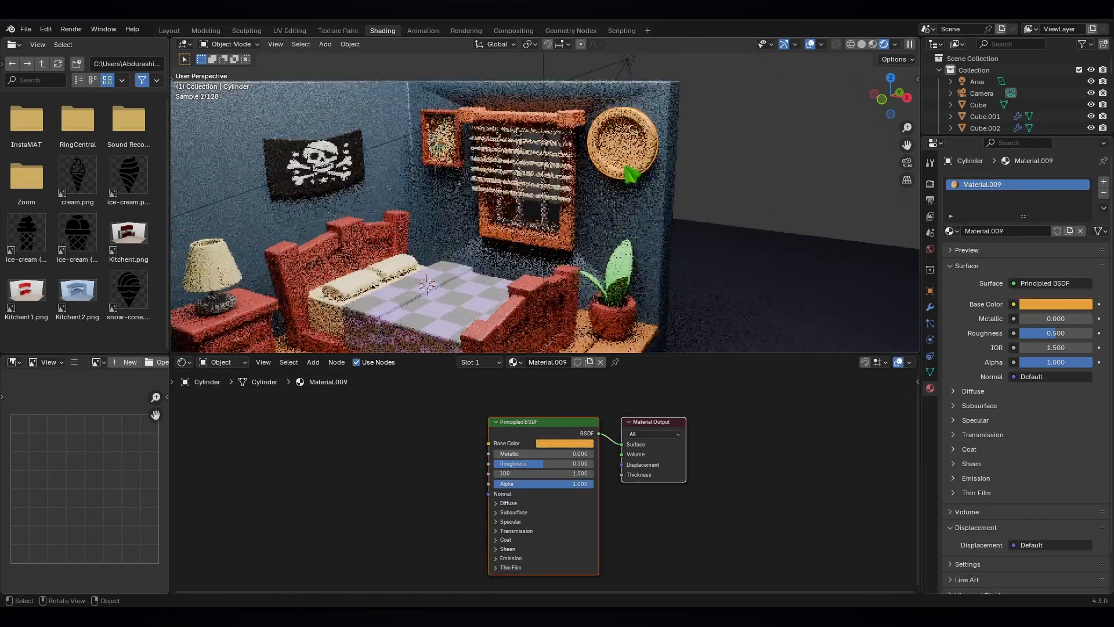
pyautogui.scroll(3, 637, 169)
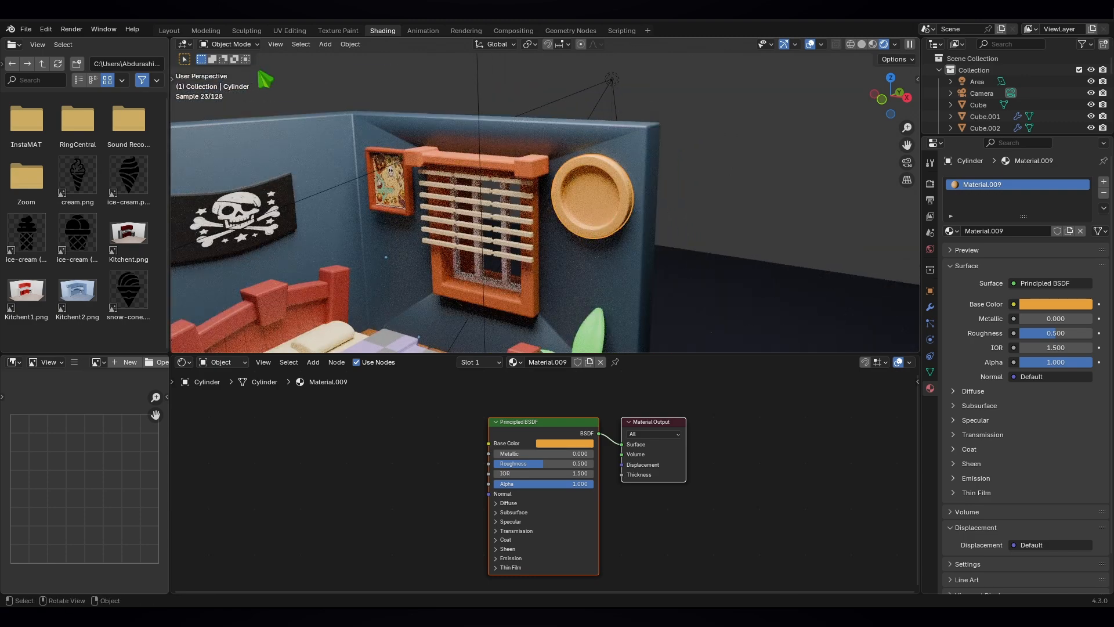
pyautogui.click(228, 44)
pyautogui.click(229, 44)
pyautogui.click(229, 69)
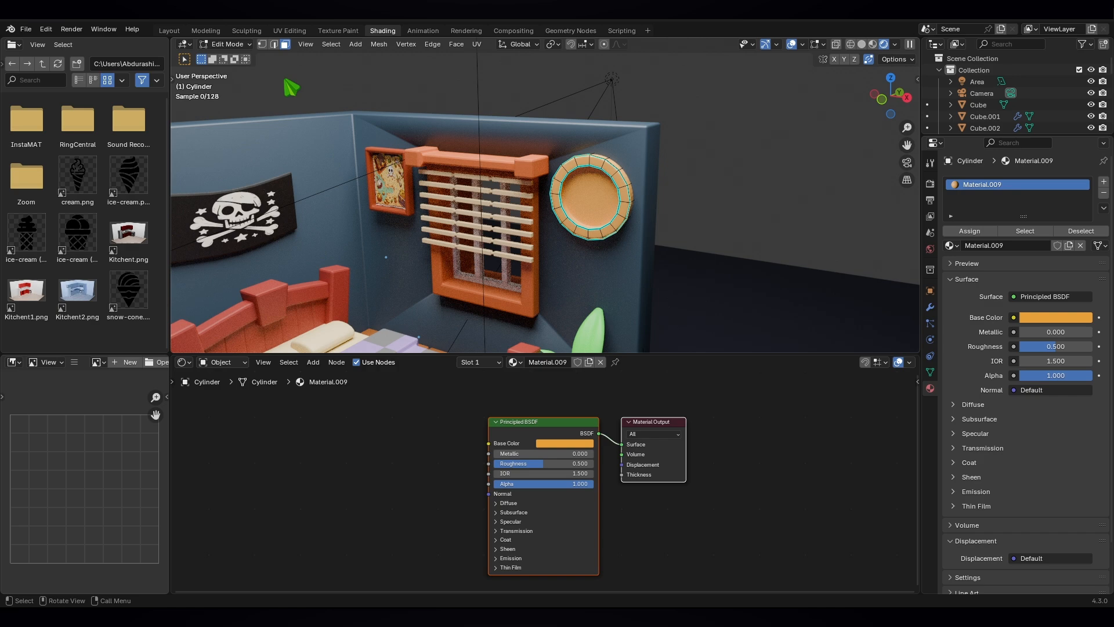
# Step: Select the clock's round inner face and unwrap it with Smart UV Project at a 66° angle limit
pyautogui.click(594, 200)
pyautogui.press('u')
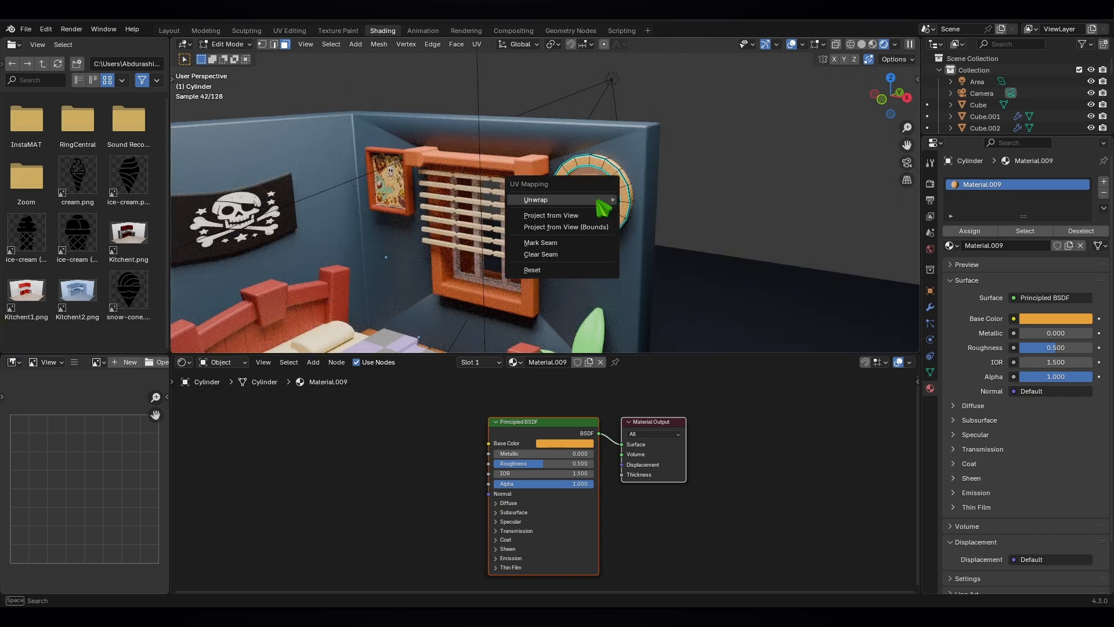
pyautogui.moveTo(597, 200)
pyautogui.click(676, 243)
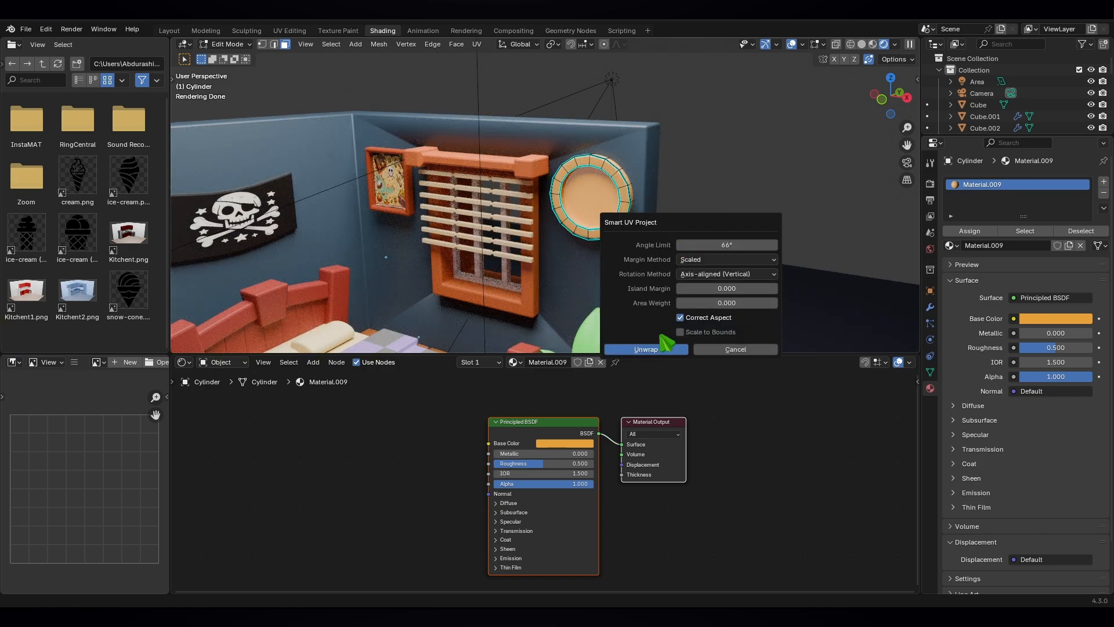
pyautogui.click(668, 349)
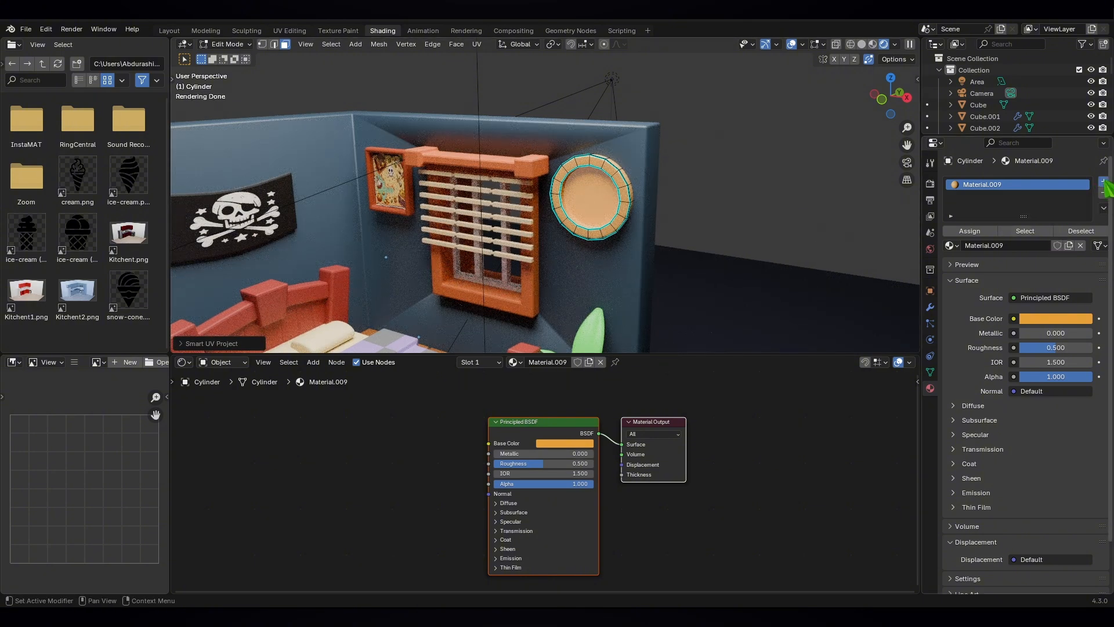
# Step: Add a second material slot to the clock, assign it to the inner face and create a new material in it
pyautogui.click(1104, 181)
pyautogui.click(977, 251)
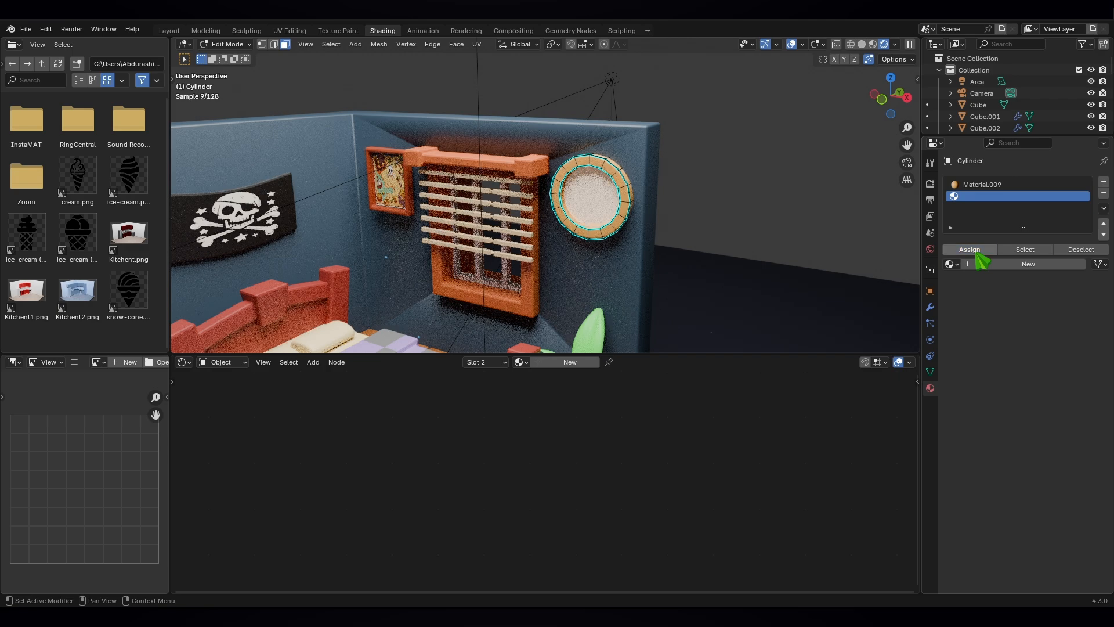
pyautogui.click(1022, 266)
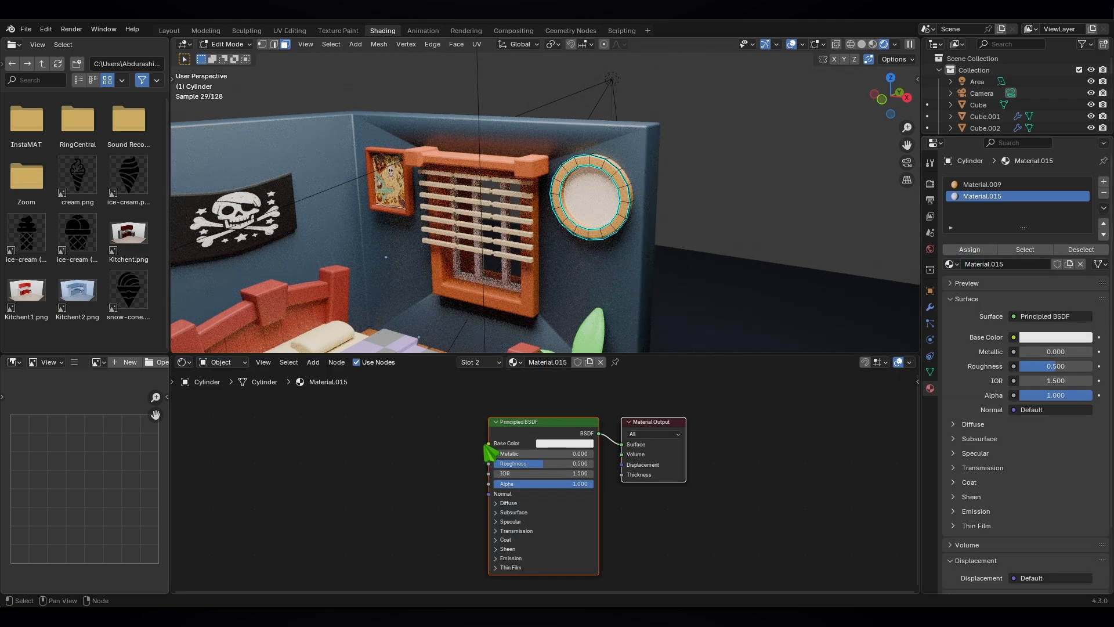
# Step: Feed the new material's Base Color from an Image Texture node and pick Clocks (3).png in the 04.Clocks folder without opening it
pyautogui.moveTo(488, 444); pyautogui.dragTo(386, 417)
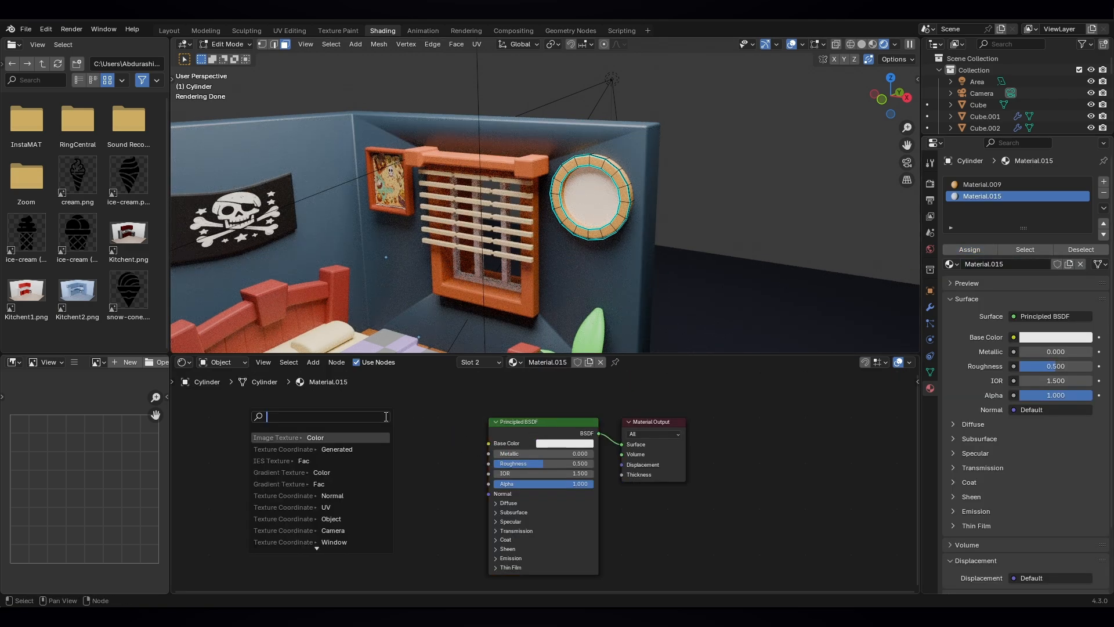
pyautogui.click(285, 439)
pyautogui.click(361, 455)
pyautogui.click(433, 455)
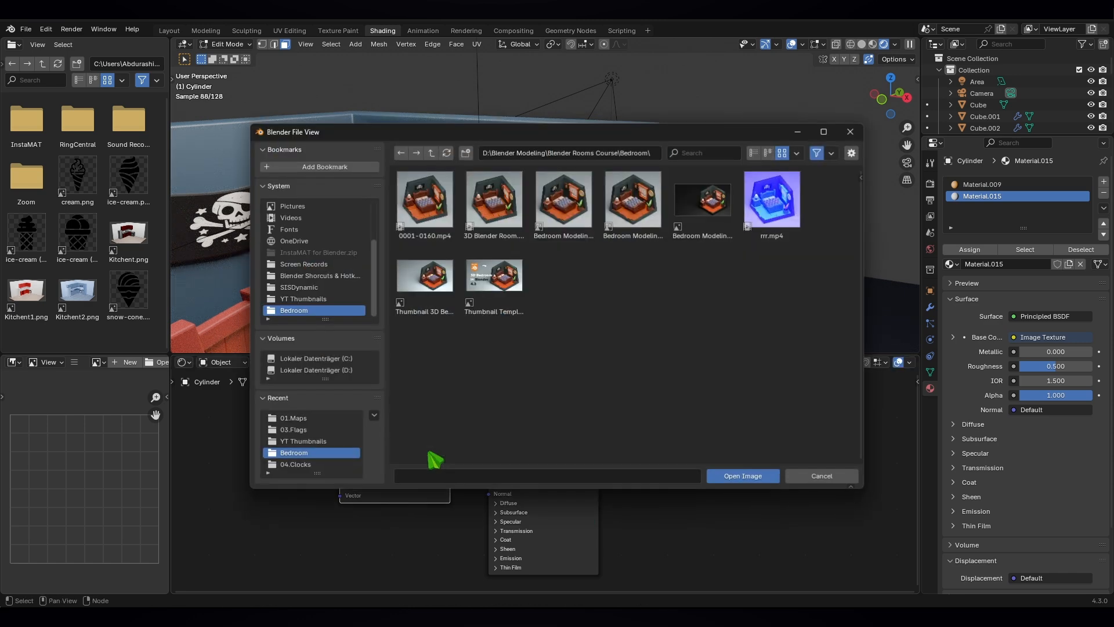
pyautogui.click(295, 464)
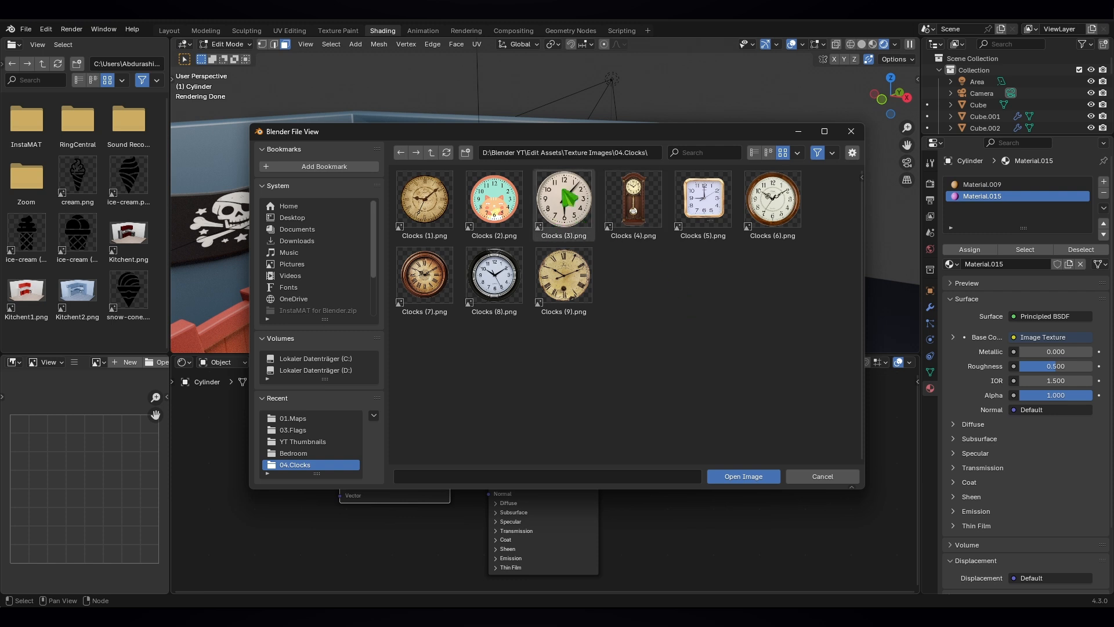
pyautogui.click(554, 218)
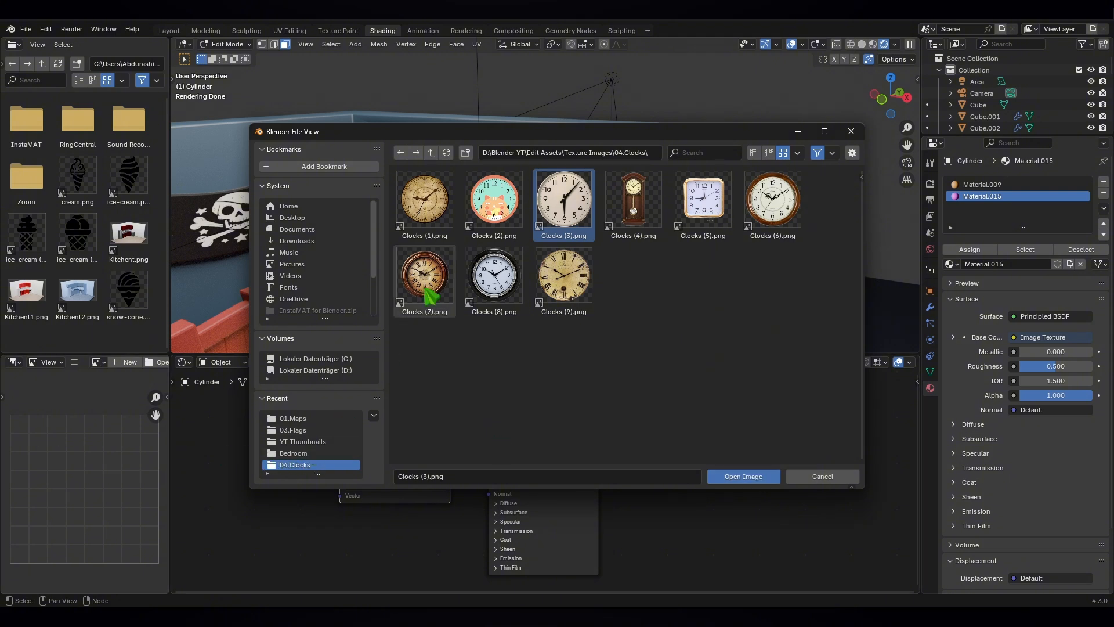
# Step: Look through the Texture Images subfolders, including the maps, carpets, flags, clocks and wood textures
pyautogui.click(433, 154)
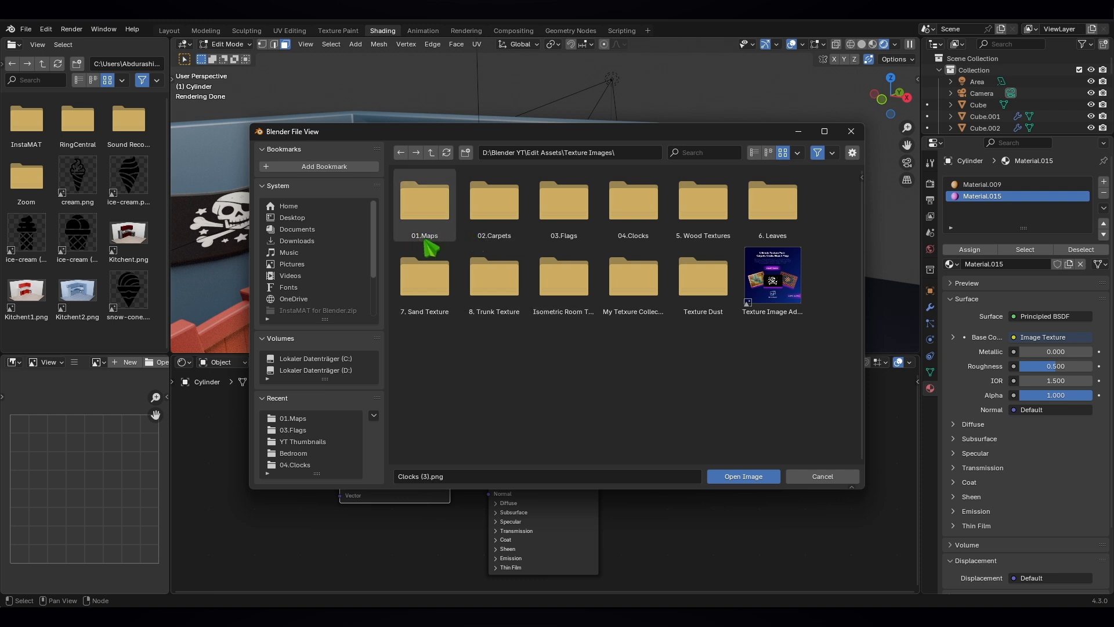
pyautogui.doubleClick(409, 212)
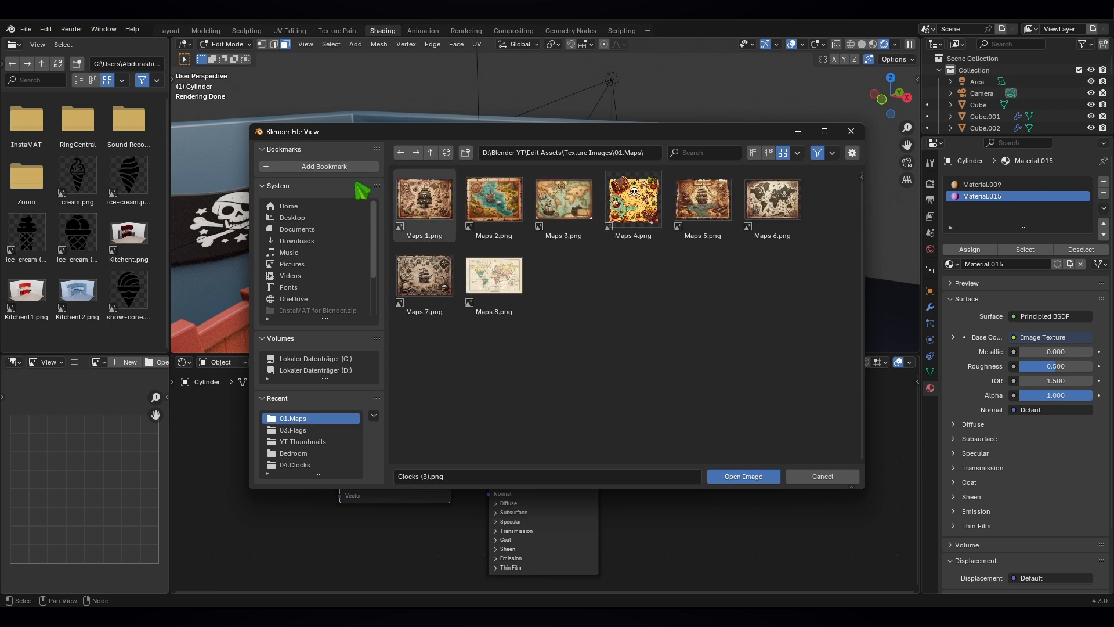
pyautogui.click(401, 153)
pyautogui.doubleClick(492, 206)
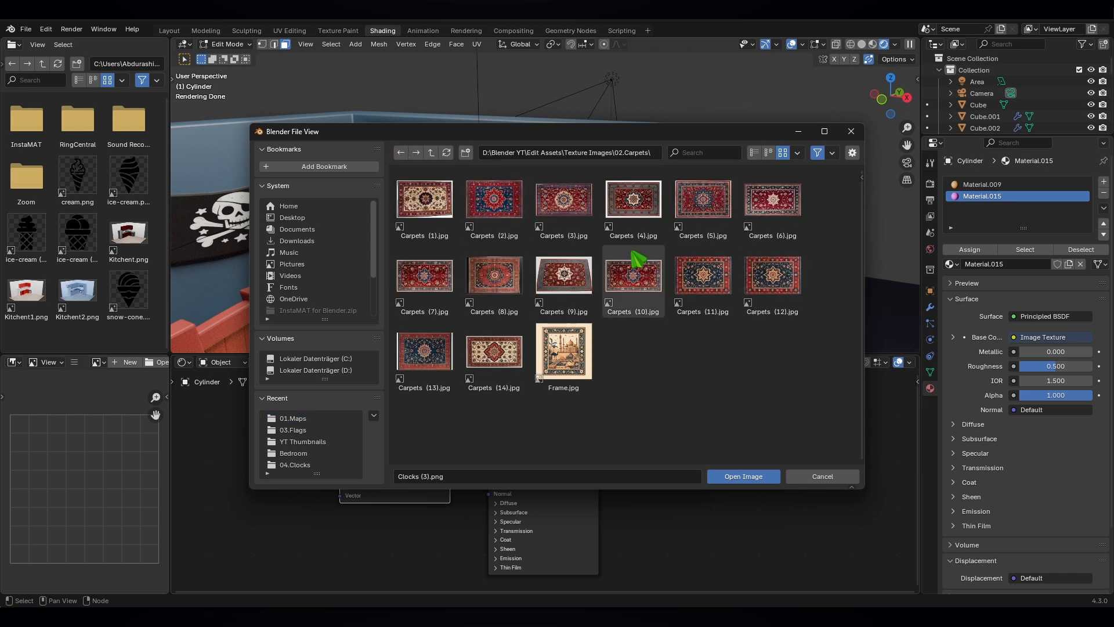
pyautogui.click(401, 153)
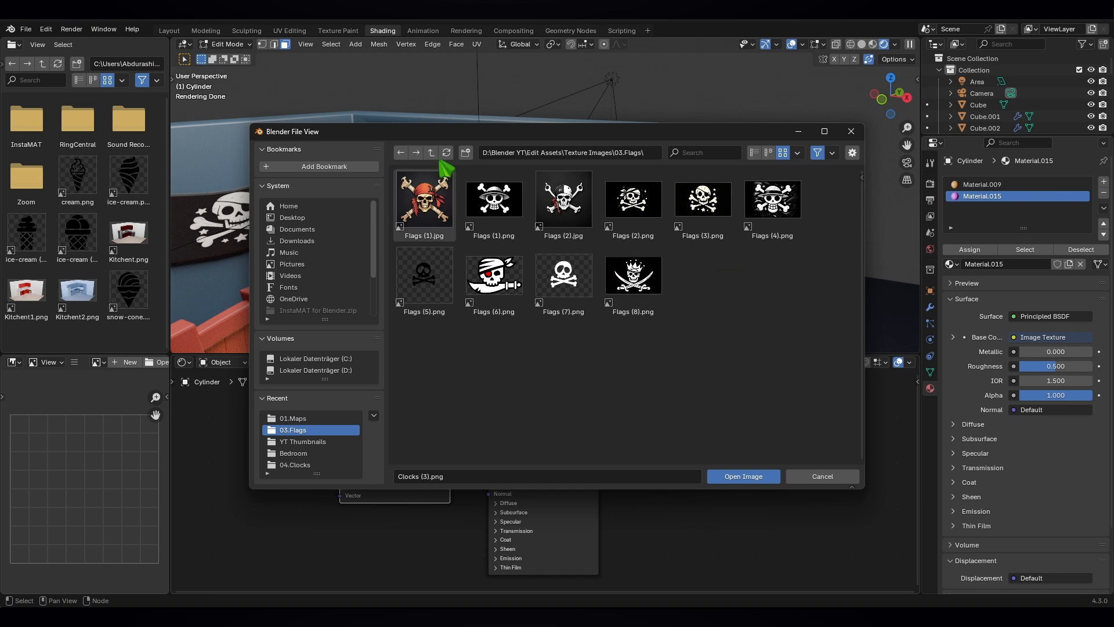
pyautogui.click(401, 152)
pyautogui.click(645, 207)
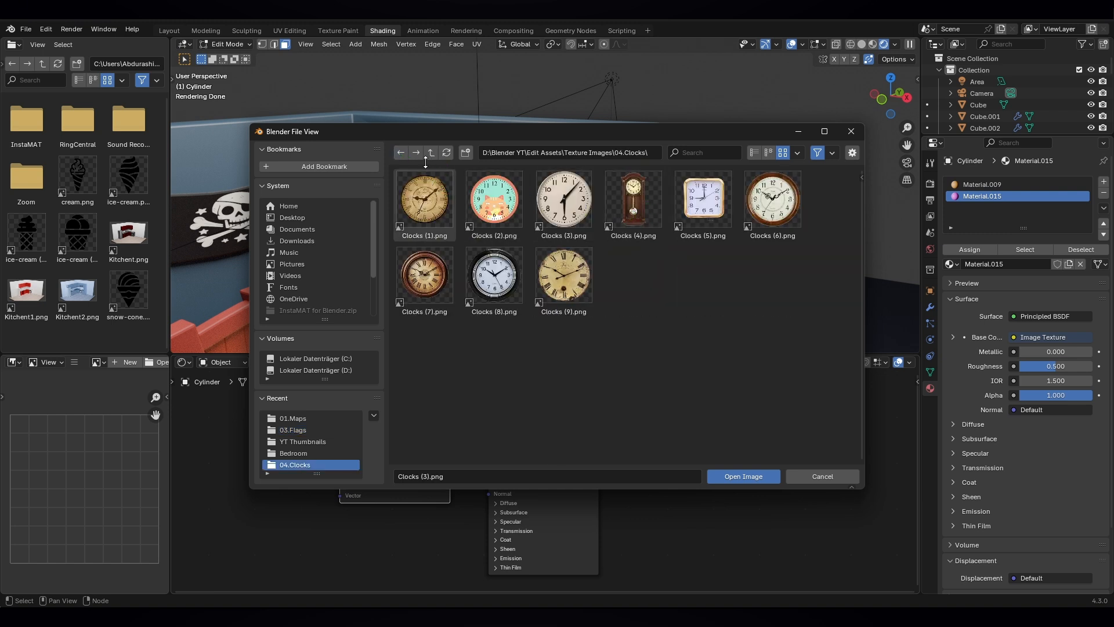
pyautogui.click(401, 153)
pyautogui.click(719, 210)
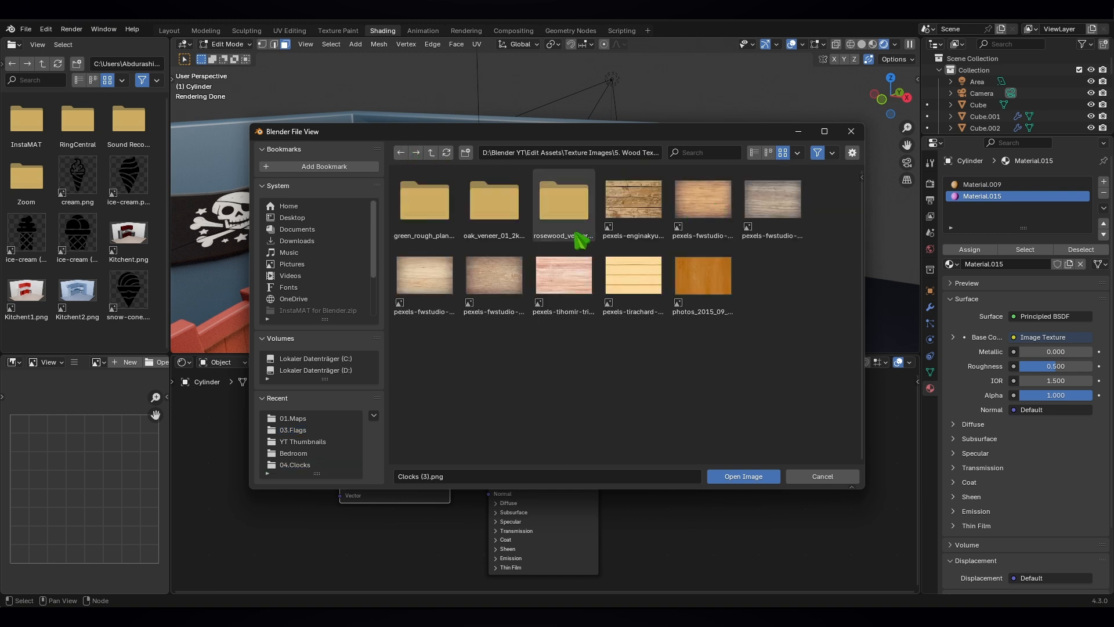
pyautogui.click(401, 152)
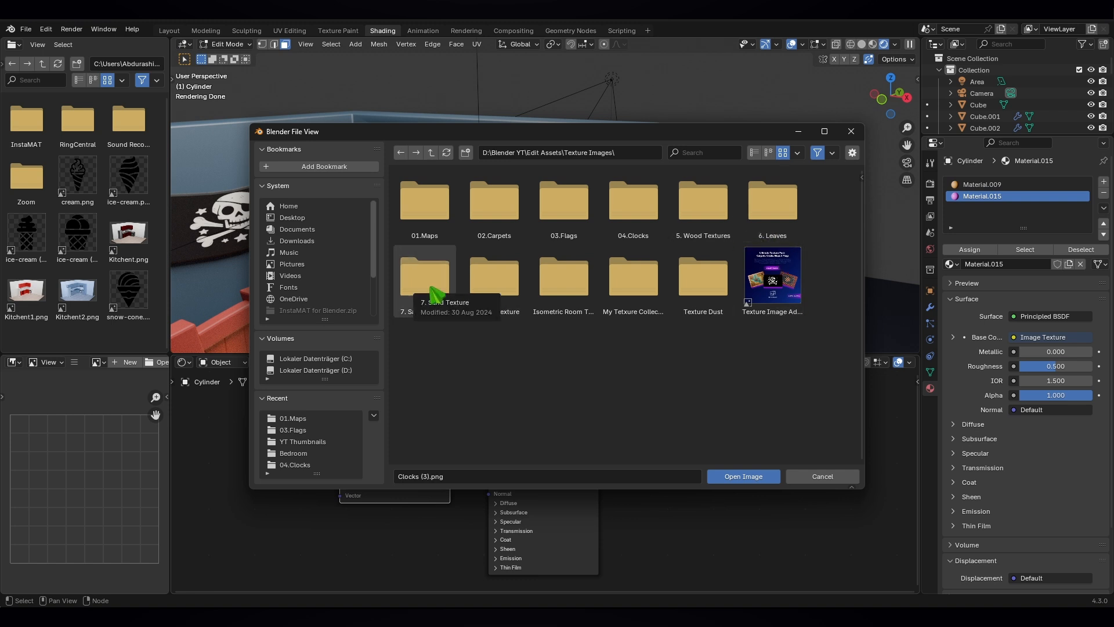
pyautogui.click(423, 311)
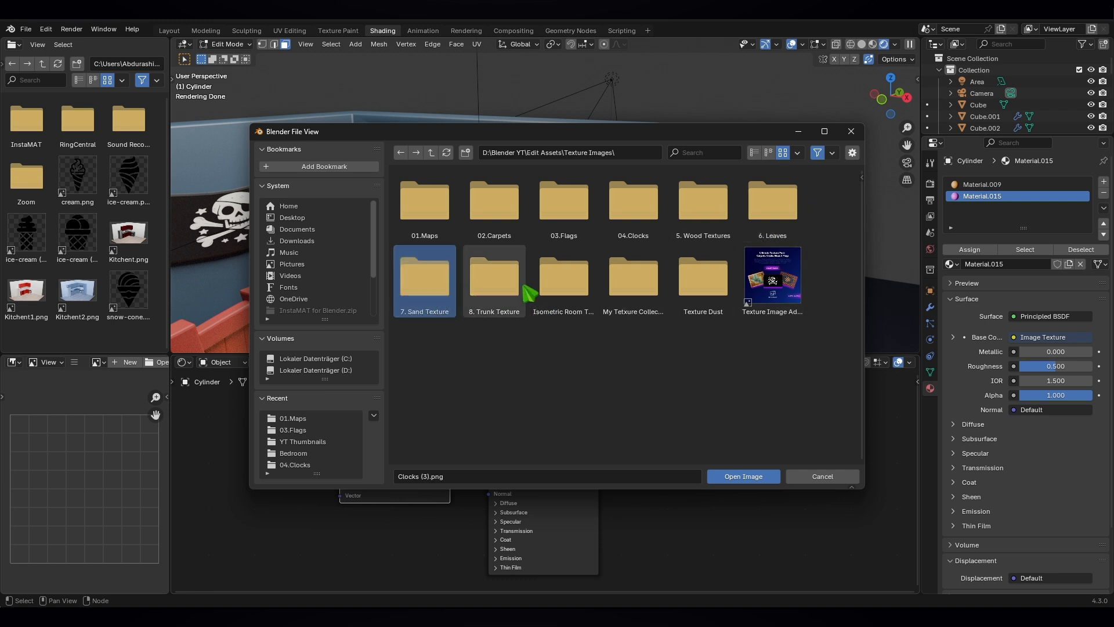
pyautogui.click(510, 293)
pyautogui.doubleClick(510, 293)
pyautogui.press('BackSpace')
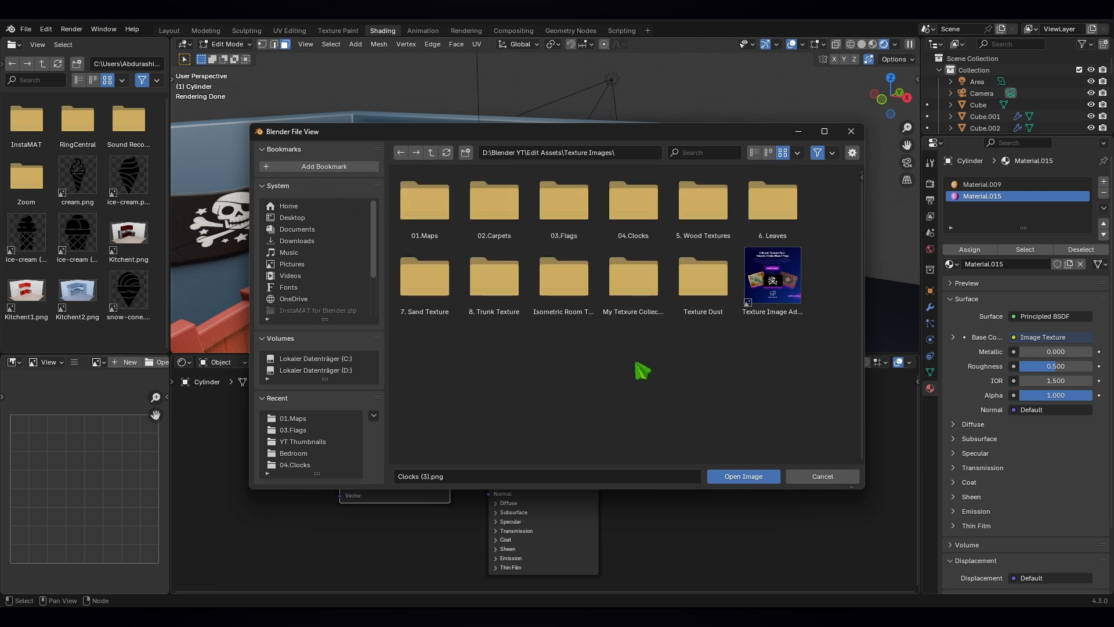
# Step: Load Clocks (3).png from the 04.Clocks folder into the clock face's Image Texture node
pyautogui.doubleClick(640, 219)
pyautogui.click(556, 198)
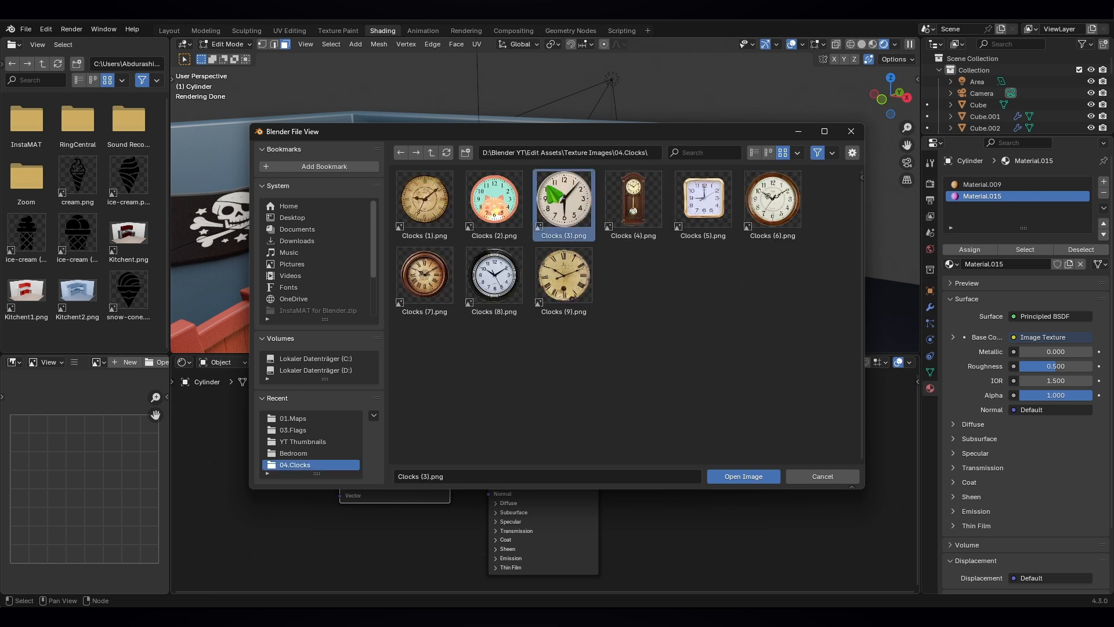
pyautogui.click(754, 479)
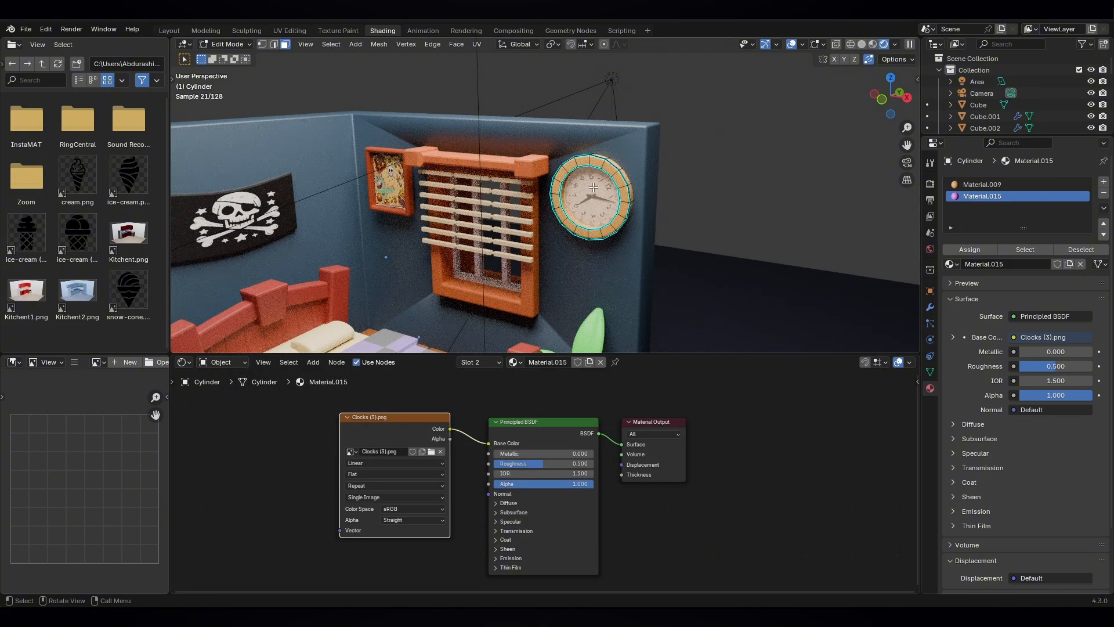
# Step: In the UV Editing workspace, select all UVs of the clock face and bring the wall clock into view
pyautogui.scroll(4, 585, 180)
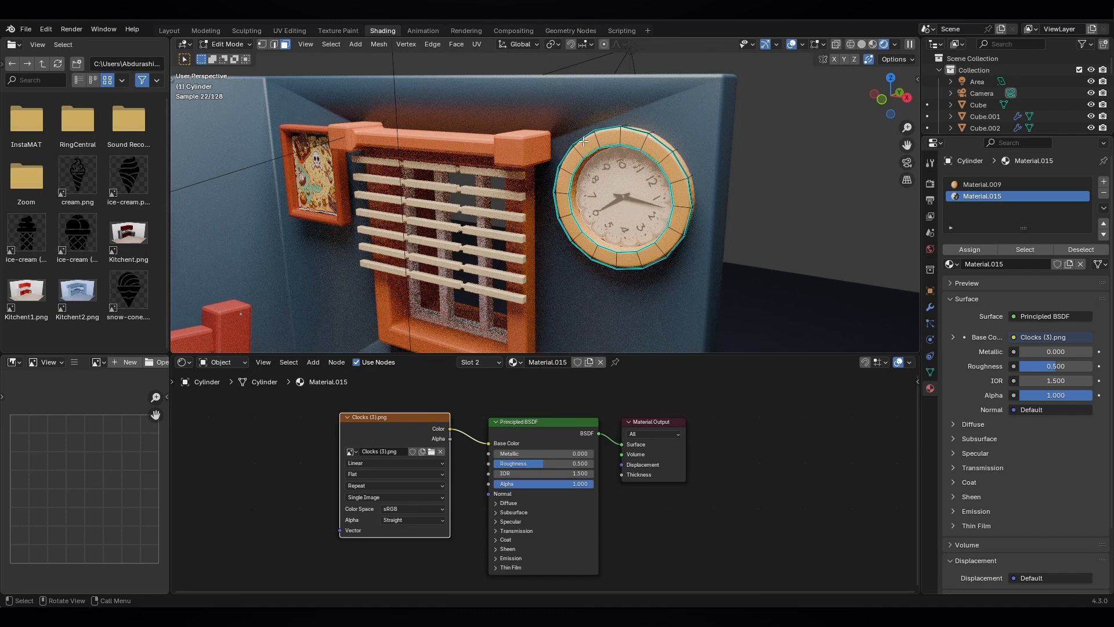
pyautogui.click(289, 31)
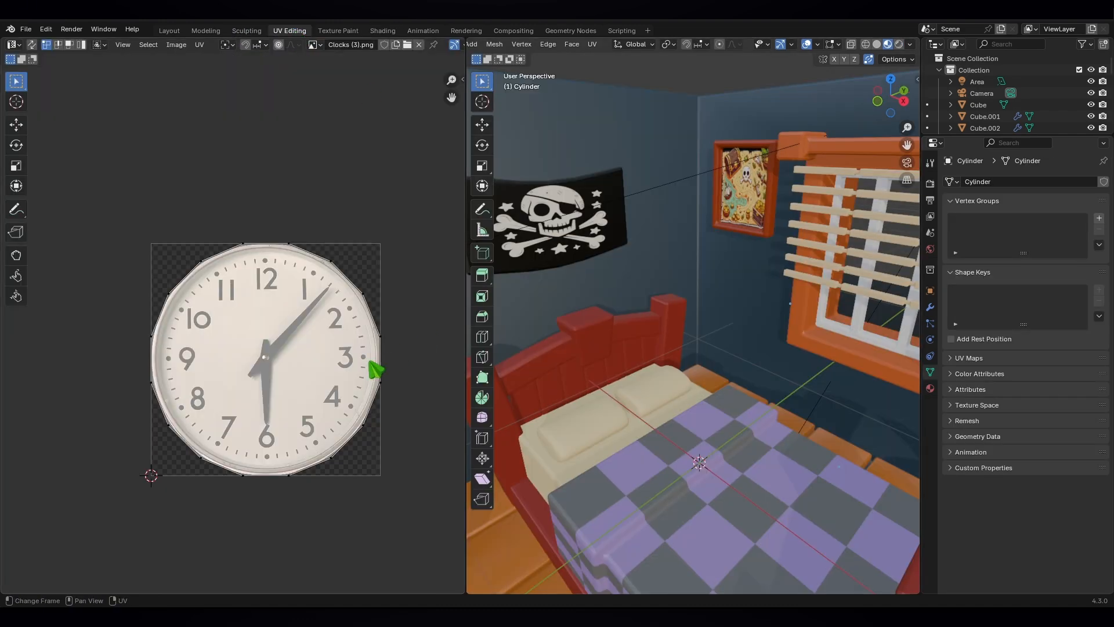
pyautogui.moveTo(104, 200); pyautogui.dragTo(433, 549)
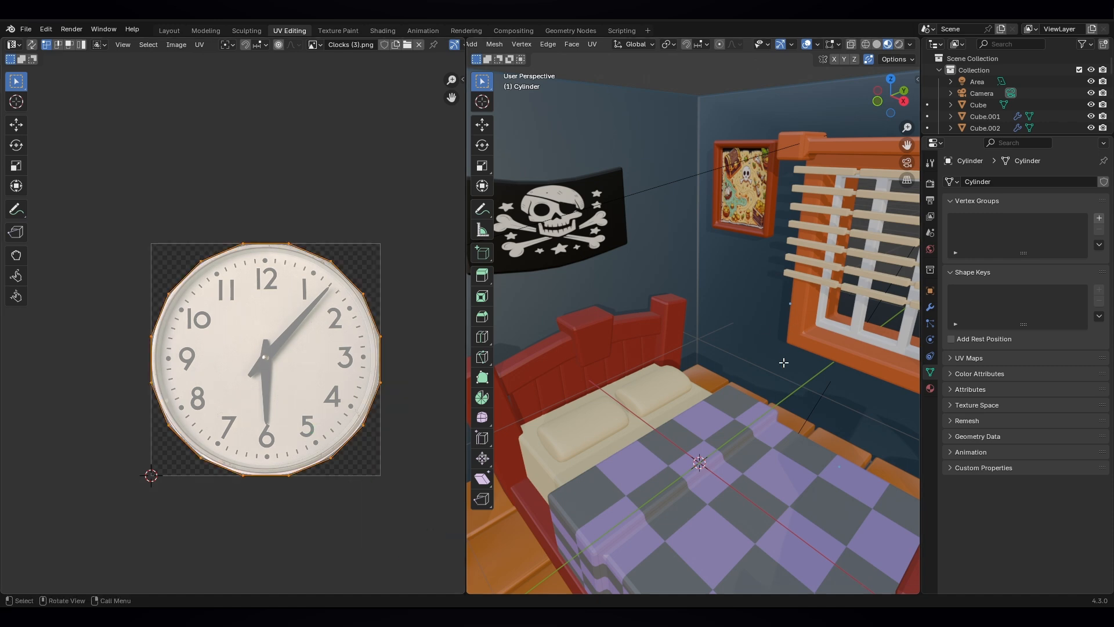
pyautogui.scroll(-3, 783, 362)
pyautogui.keyDown('shift'); pyautogui.moveTo(815, 313); pyautogui.dragTo(592, 291, button='middle'); pyautogui.keyUp('shift')
pyautogui.scroll(2, 696, 289)
pyautogui.moveTo(716, 288); pyautogui.dragTo(748, 293, button='middle')
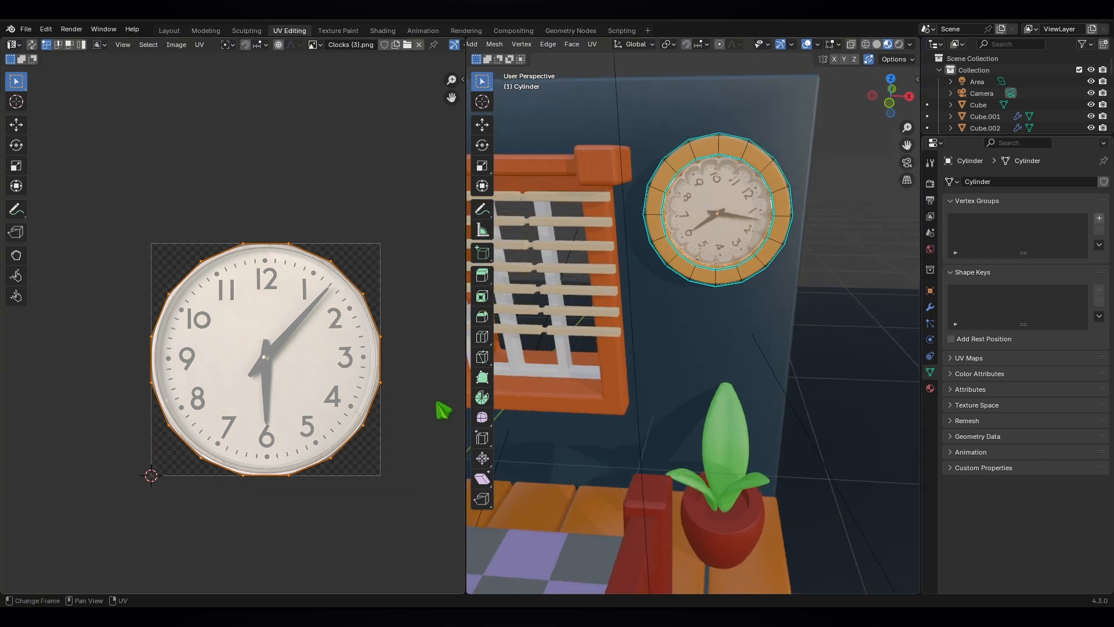
# Step: Rotate the clock face's UVs until the 12 points straight up on the model, and check the dial up close
pyautogui.press('r')
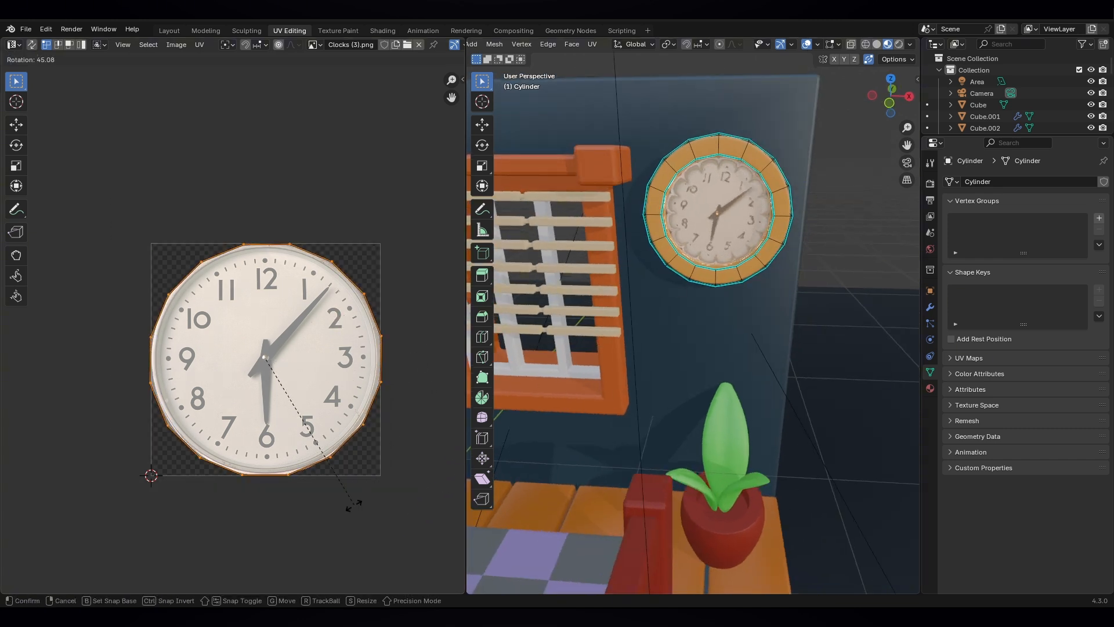
pyautogui.click(329, 541)
pyautogui.click(735, 225)
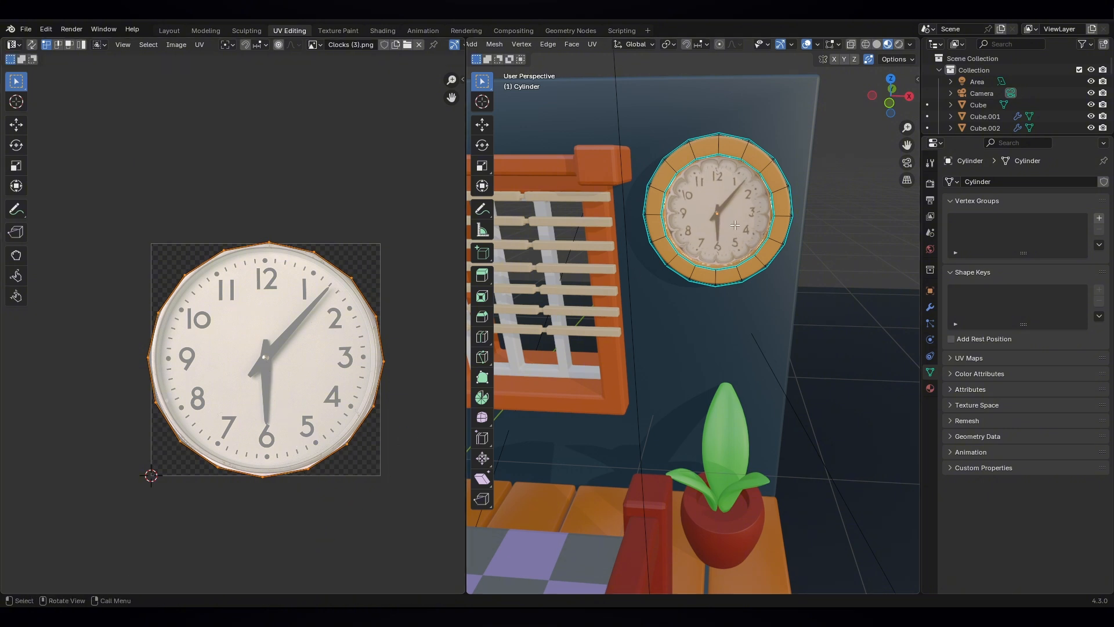
pyautogui.moveTo(677, 217); pyautogui.dragTo(630, 200, button='middle')
pyautogui.scroll(3, 702, 183)
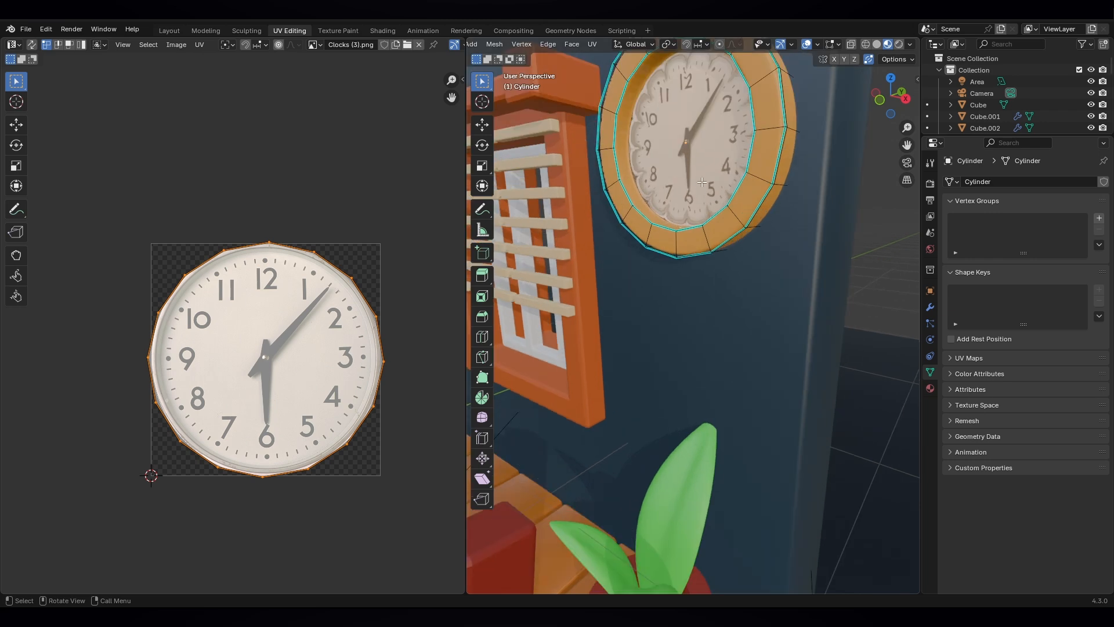
pyautogui.moveTo(701, 183); pyautogui.dragTo(734, 207, button='middle')
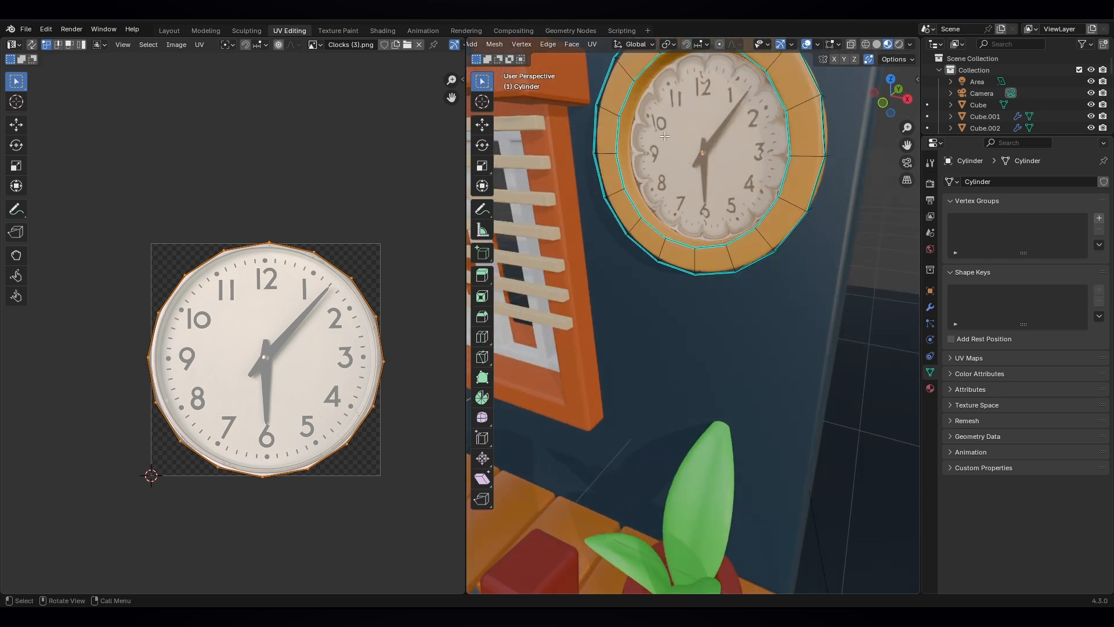
# Step: Return to the Layout workspace, view the clock closely from the front and enter Edit Mode on it
pyautogui.click(167, 31)
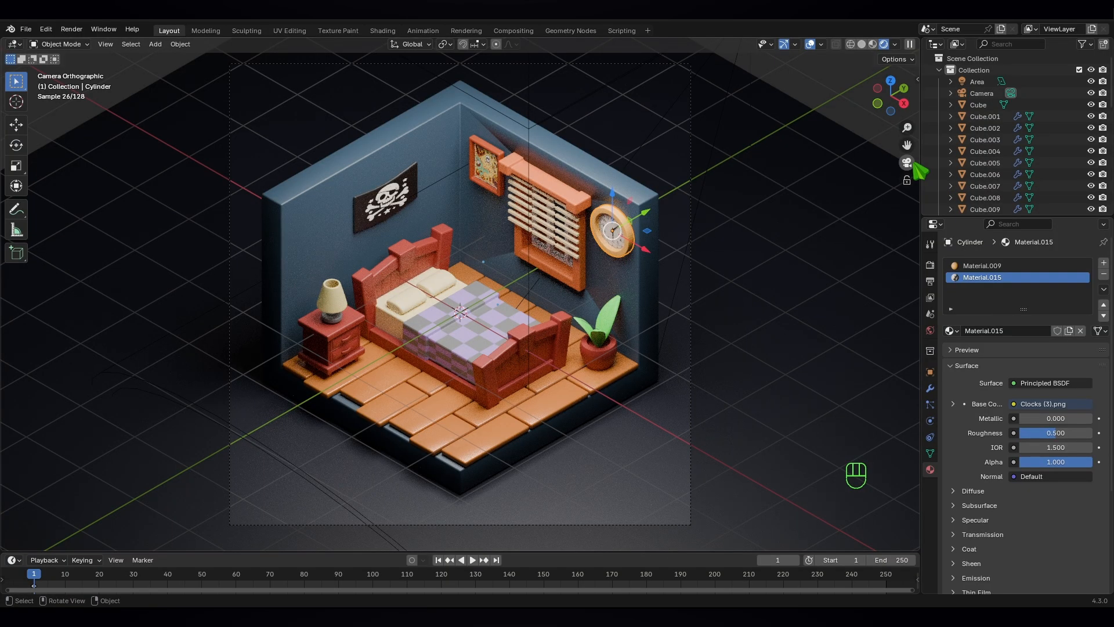
pyautogui.click(907, 162)
pyautogui.scroll(4, 459, 291)
pyautogui.moveTo(465, 315); pyautogui.dragTo(556, 332, button='middle')
pyautogui.scroll(-2, 507, 338)
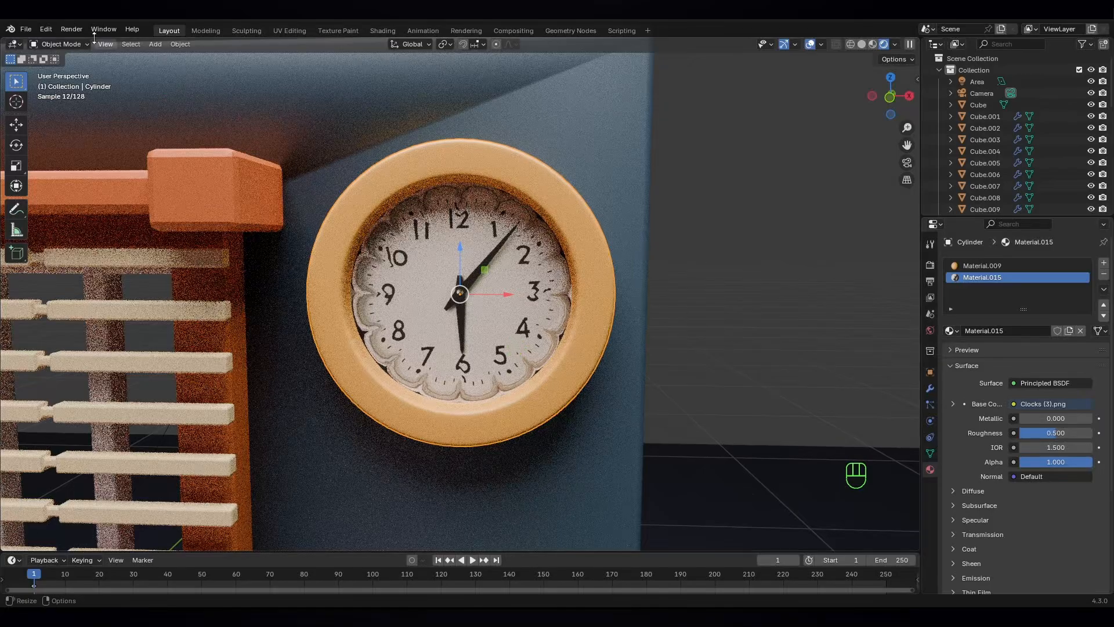
pyautogui.click(64, 45)
pyautogui.click(65, 72)
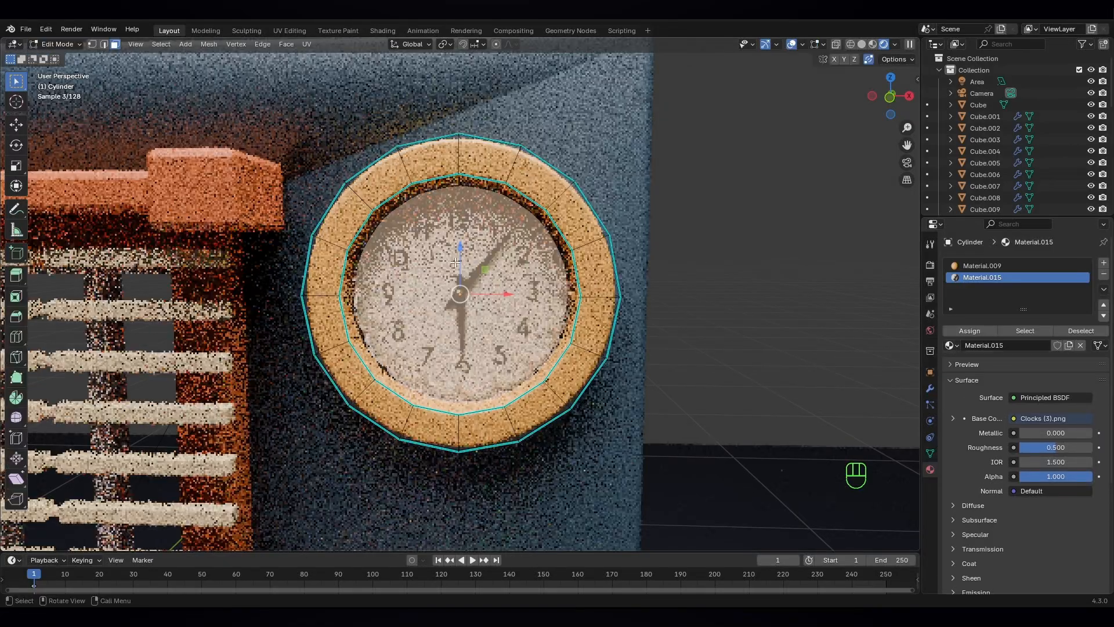
# Step: Inset the clock face by about 0.0047 m, leave Edit Mode and return to the camera view of the room
pyautogui.press('i')
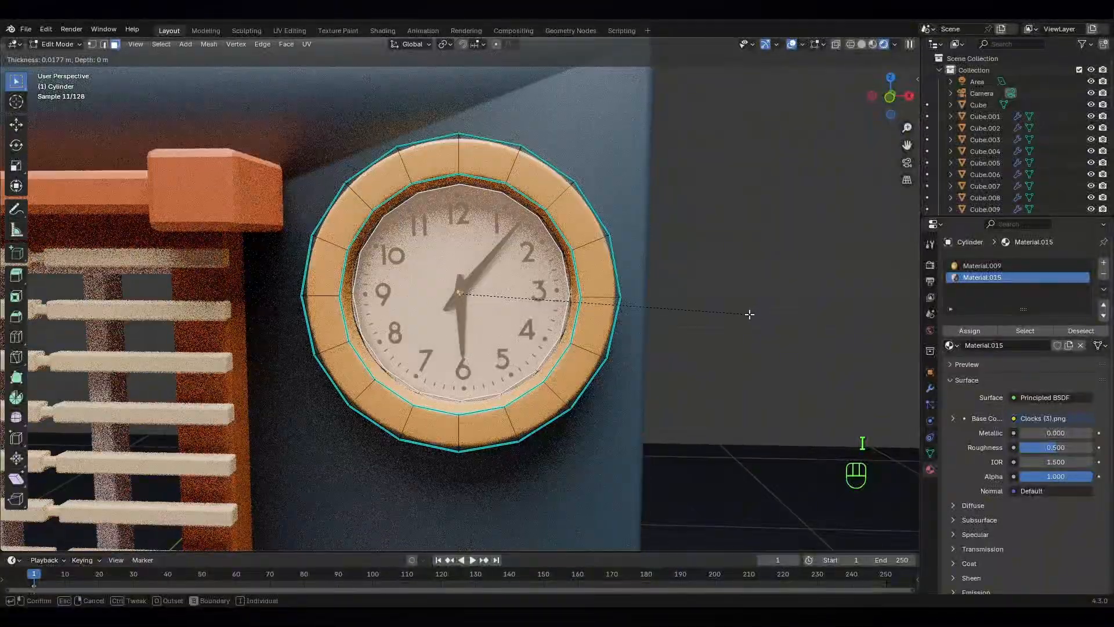
pyautogui.click(755, 317)
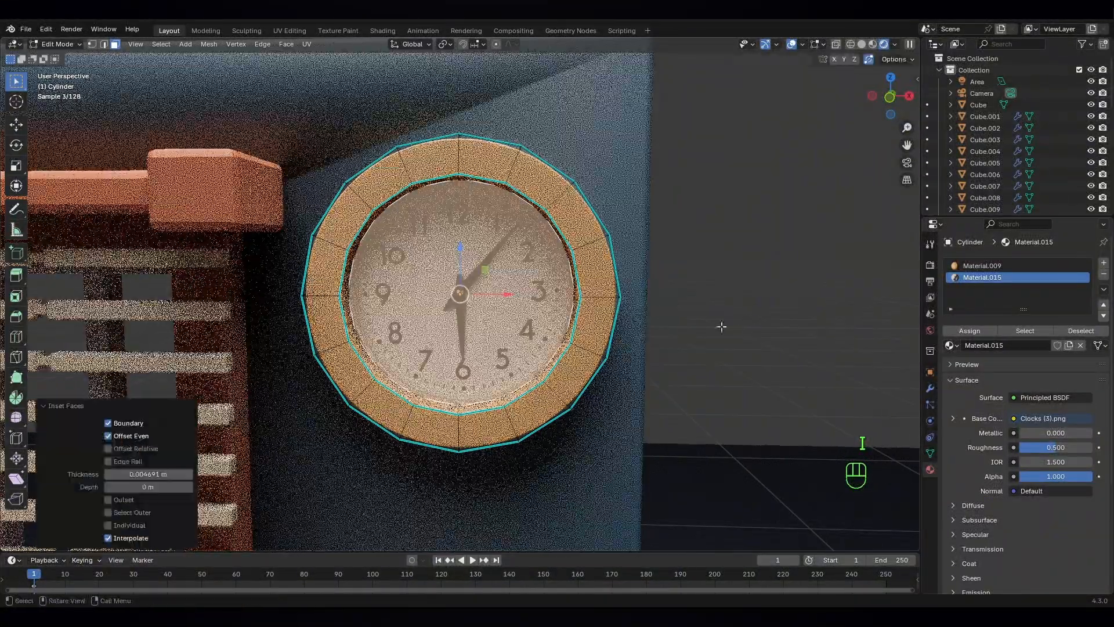
pyautogui.press('Tab')
pyautogui.scroll(-2, 714, 342)
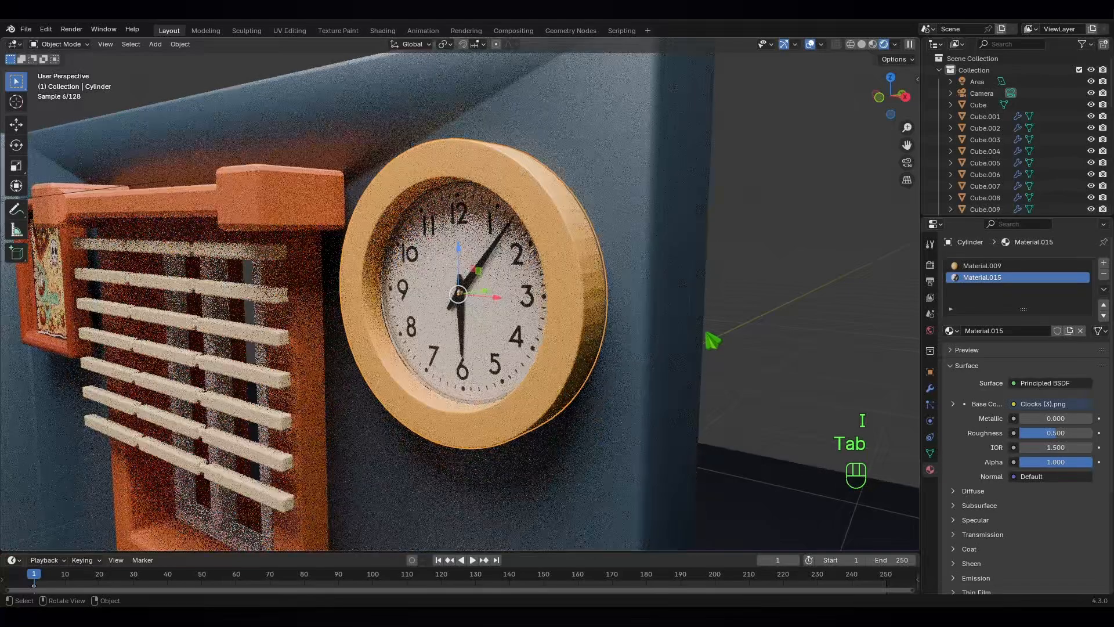
pyautogui.scroll(-8, 711, 347)
pyautogui.scroll(-3, 712, 347)
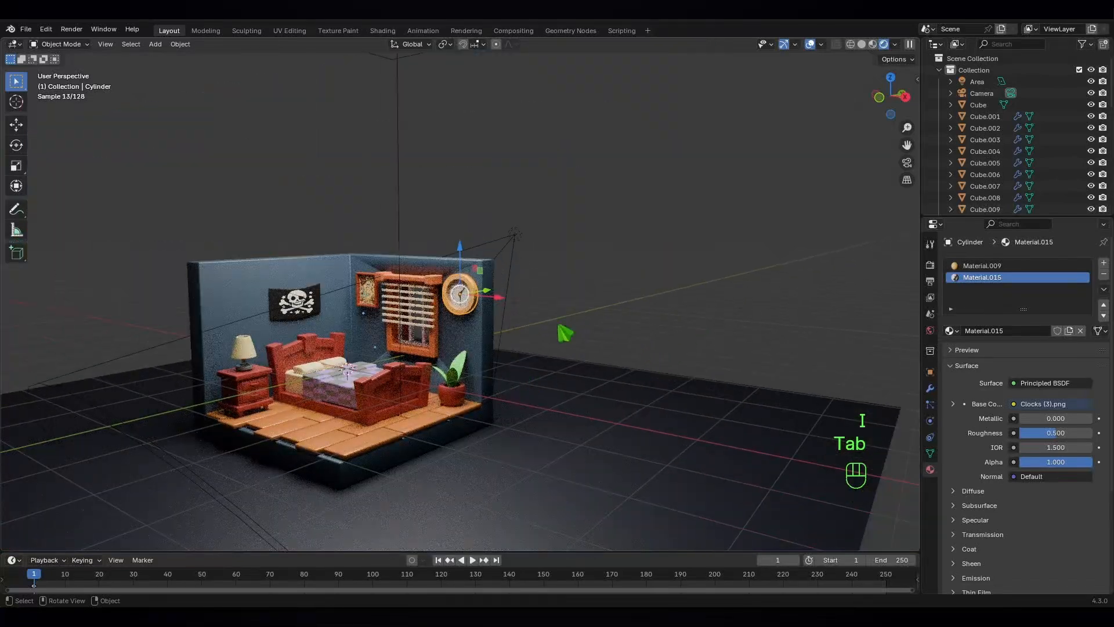
pyautogui.click(907, 163)
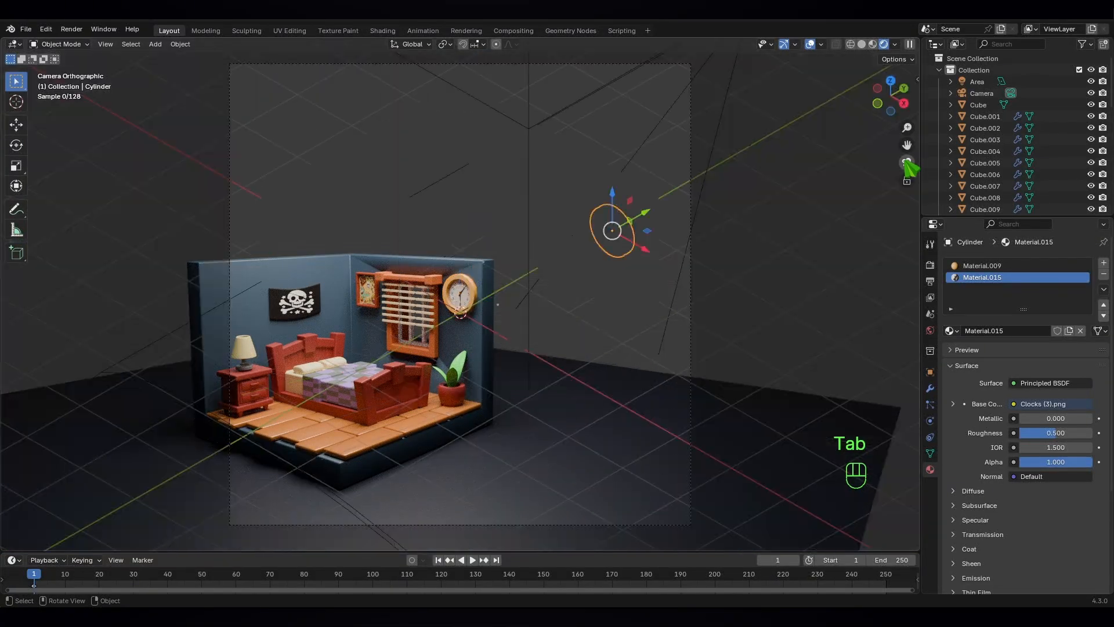
# Step: Add a point light at the scene's centre and move it about -1.64 m along Y towards the bedside table
pyautogui.click(477, 307)
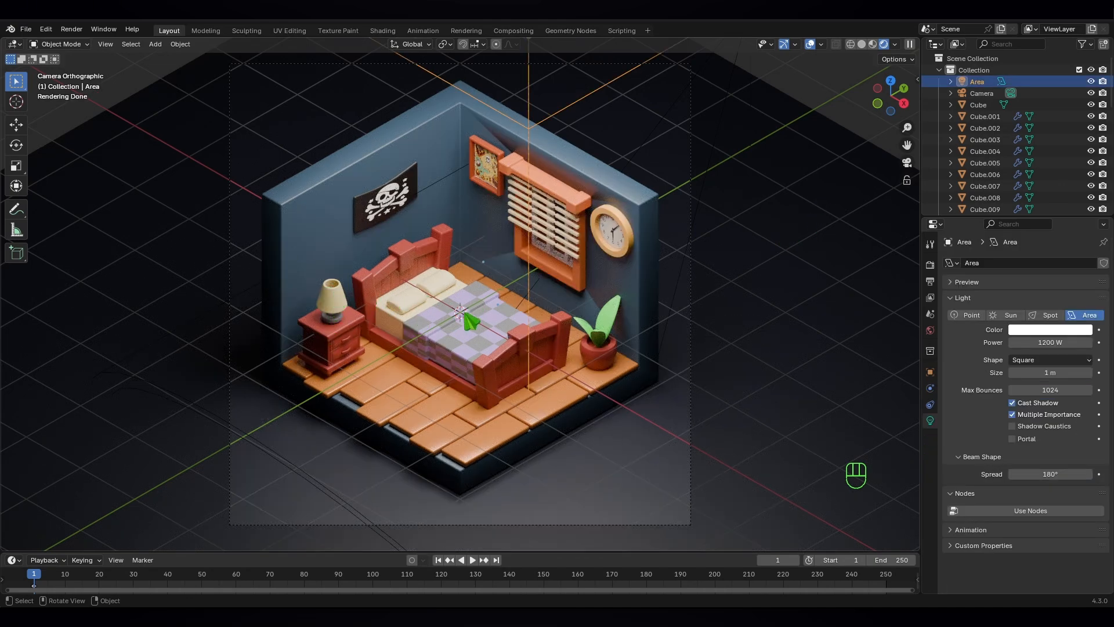
pyautogui.hotkey('shift', 'a')
pyautogui.moveTo(448, 314)
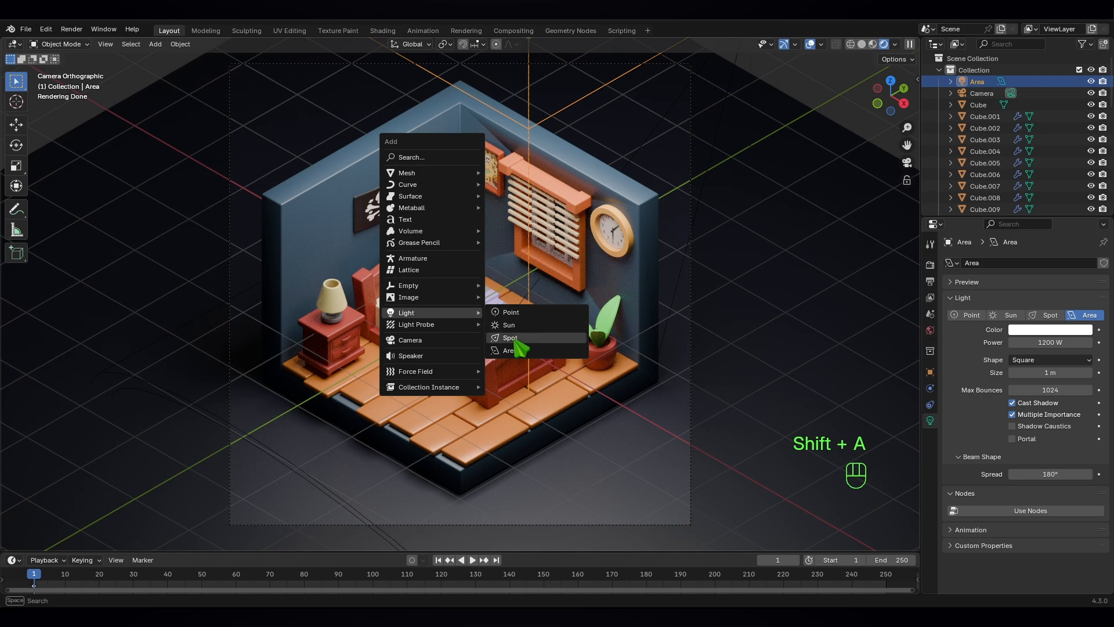
pyautogui.click(527, 315)
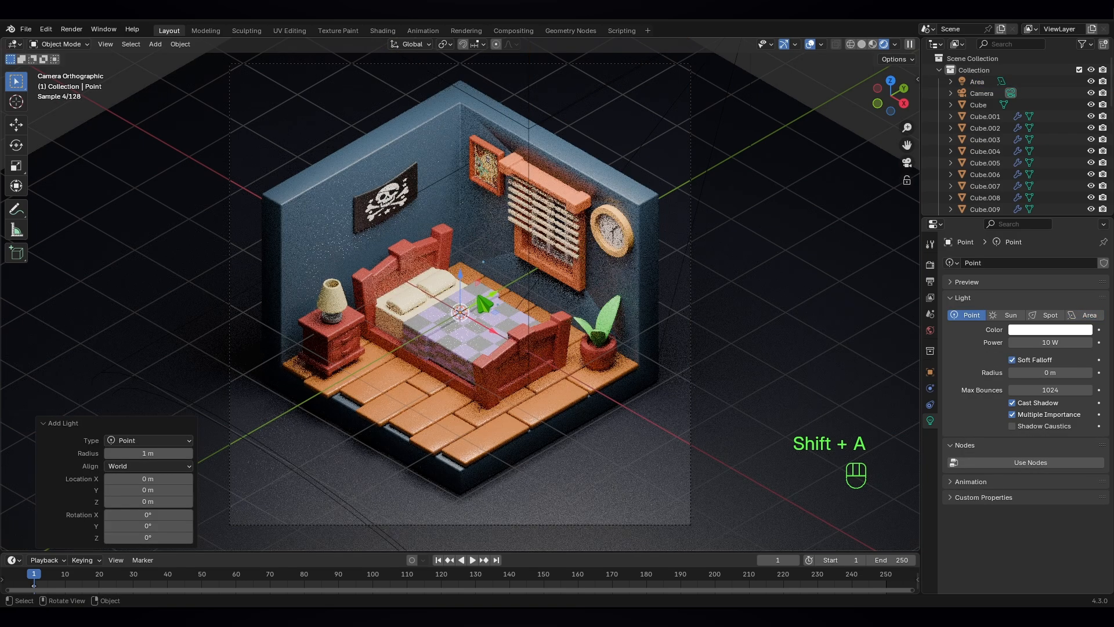
pyautogui.press('g')
pyautogui.press('y')
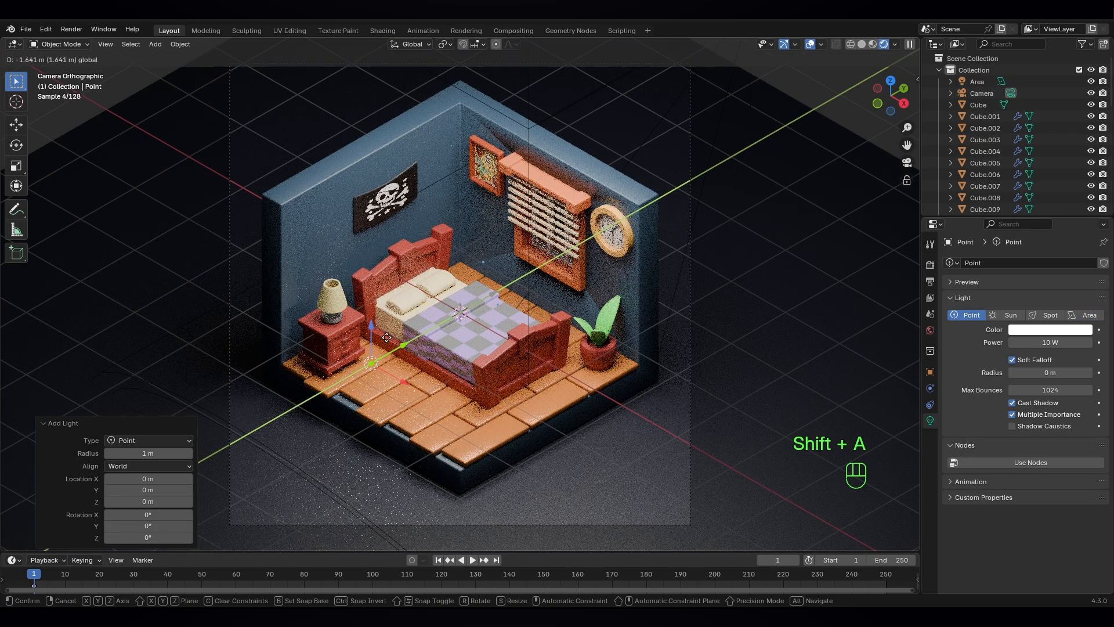
pyautogui.click(385, 338)
# Step: Raise the point light about 0.61 m, then shift it about -0.79 m along X and 0.12 m along Y into the lampshade
pyautogui.press('g')
pyautogui.press('z')
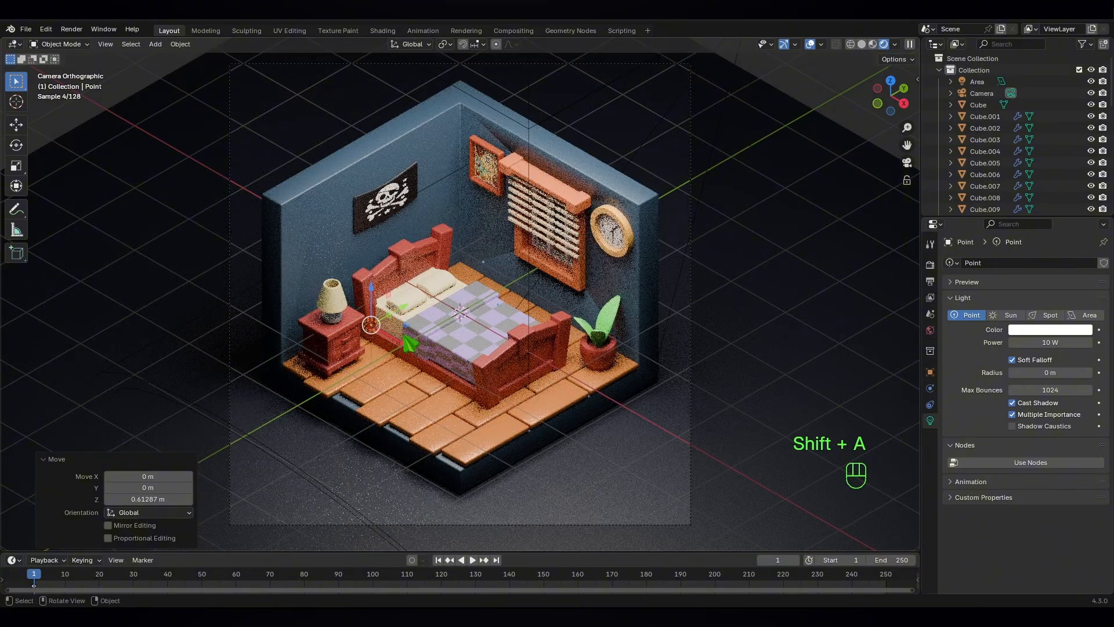
pyautogui.click(371, 286)
pyautogui.press('g')
pyautogui.press('x')
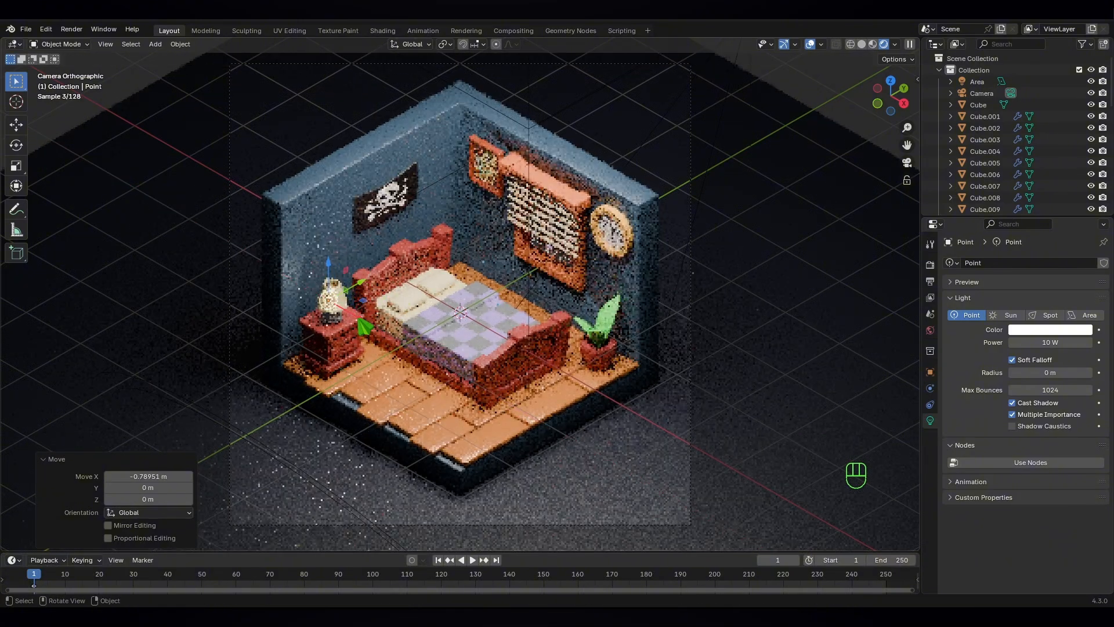
pyautogui.click(360, 314)
pyautogui.press('g')
pyautogui.press('y')
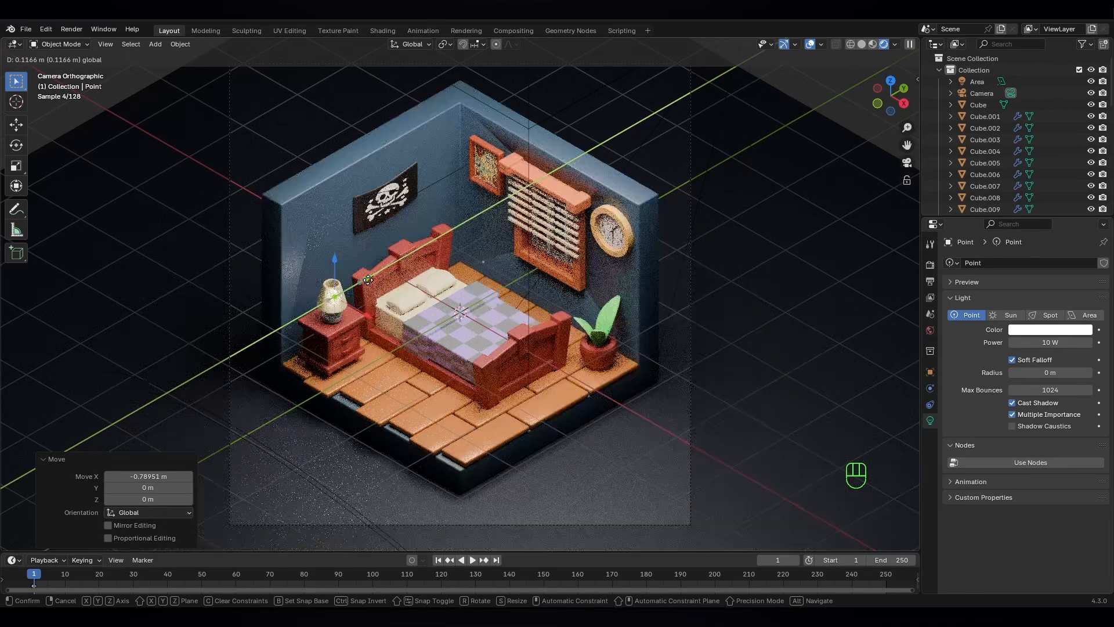
pyautogui.click(368, 280)
# Step: Set the spot light's power to 1200 W and narrow its spot size to about 39.1°
pyautogui.click(724, 103)
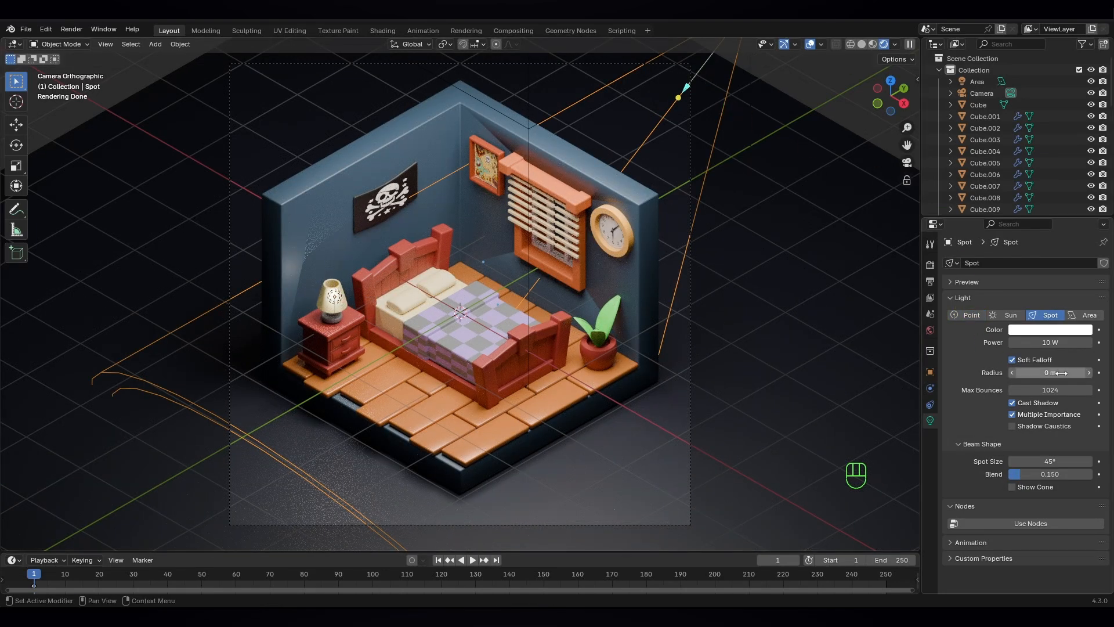
pyautogui.click(1051, 342)
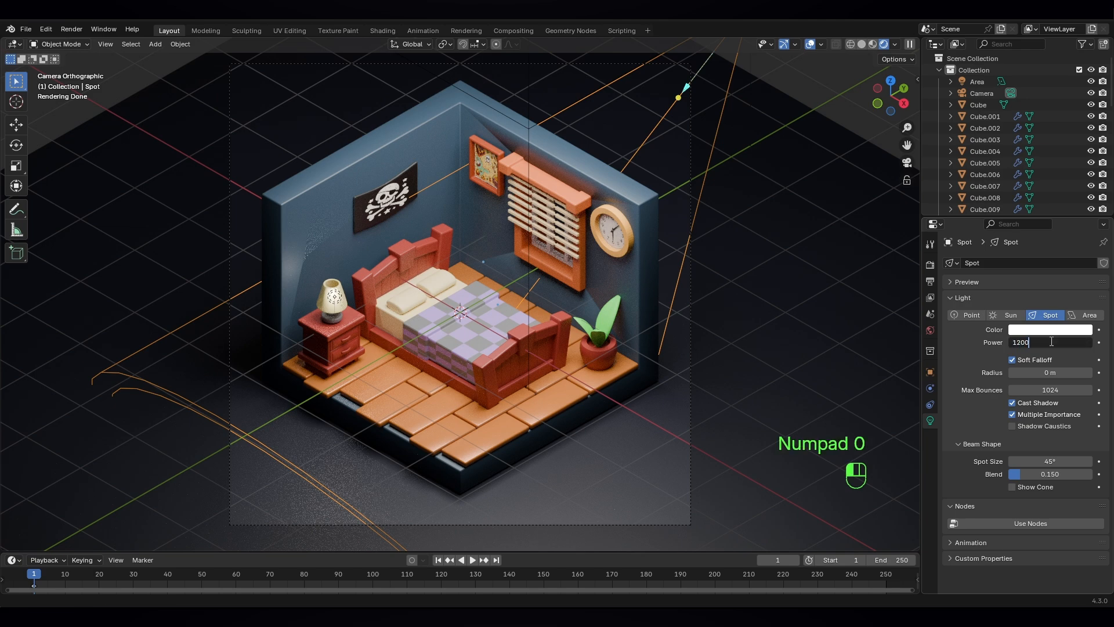
pyautogui.write('1200')
pyautogui.press('Return')
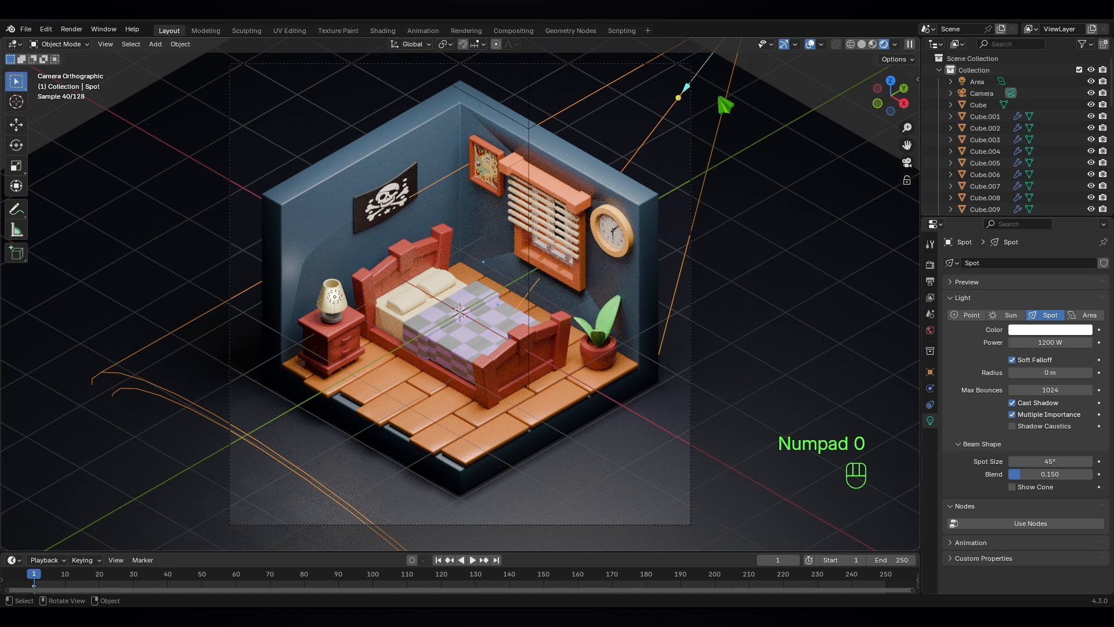
pyautogui.moveTo(687, 86)
pyautogui.mouseDown()
pyautogui.moveTo(647, 112)
pyautogui.moveTo(690, 82)
pyautogui.mouseUp()
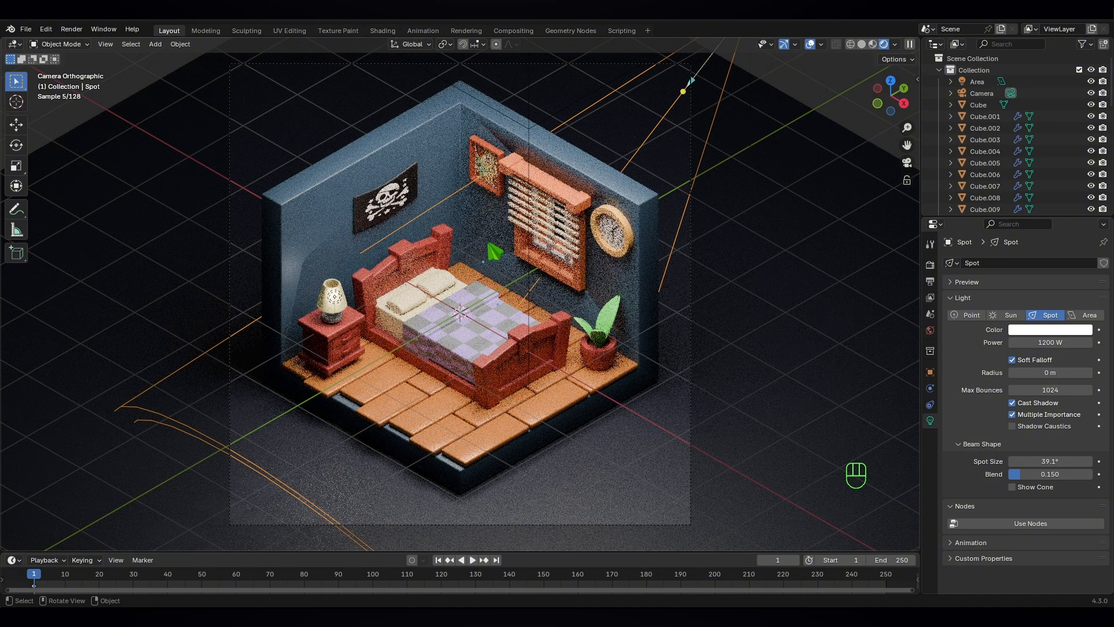
# Step: Select the area light above the room, leave the camera view and raise the light about 2.43 m
pyautogui.click(534, 133)
pyautogui.click(530, 117)
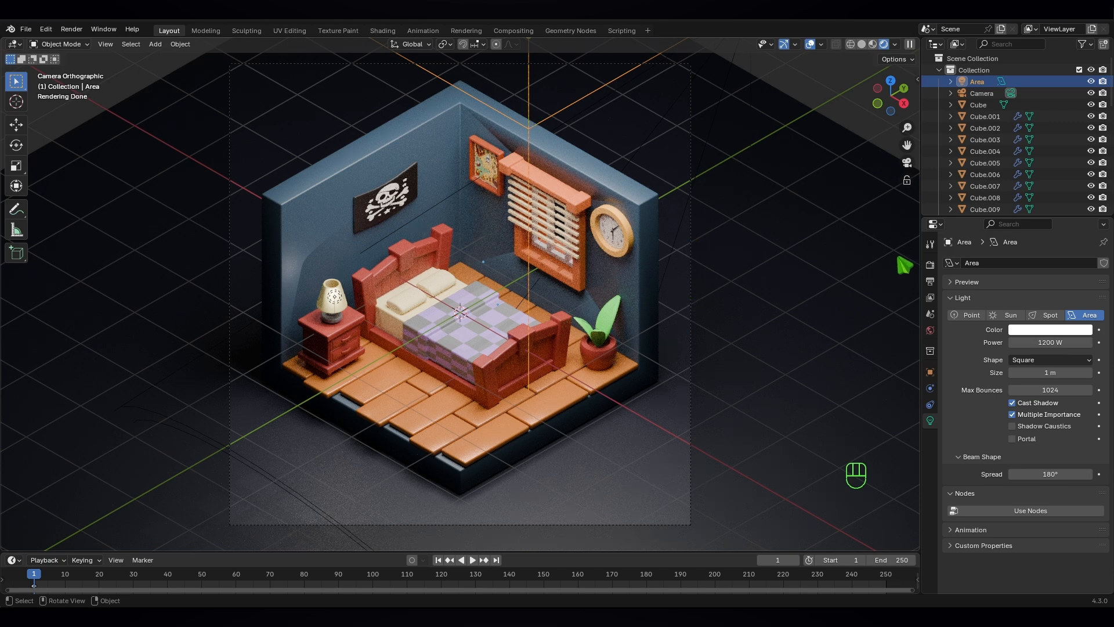
pyautogui.click(905, 164)
pyautogui.scroll(-6, 526, 314)
pyautogui.moveTo(526, 313); pyautogui.dragTo(386, 343, button='middle')
pyautogui.scroll(3, 384, 343)
pyautogui.press('g')
pyautogui.press('z')
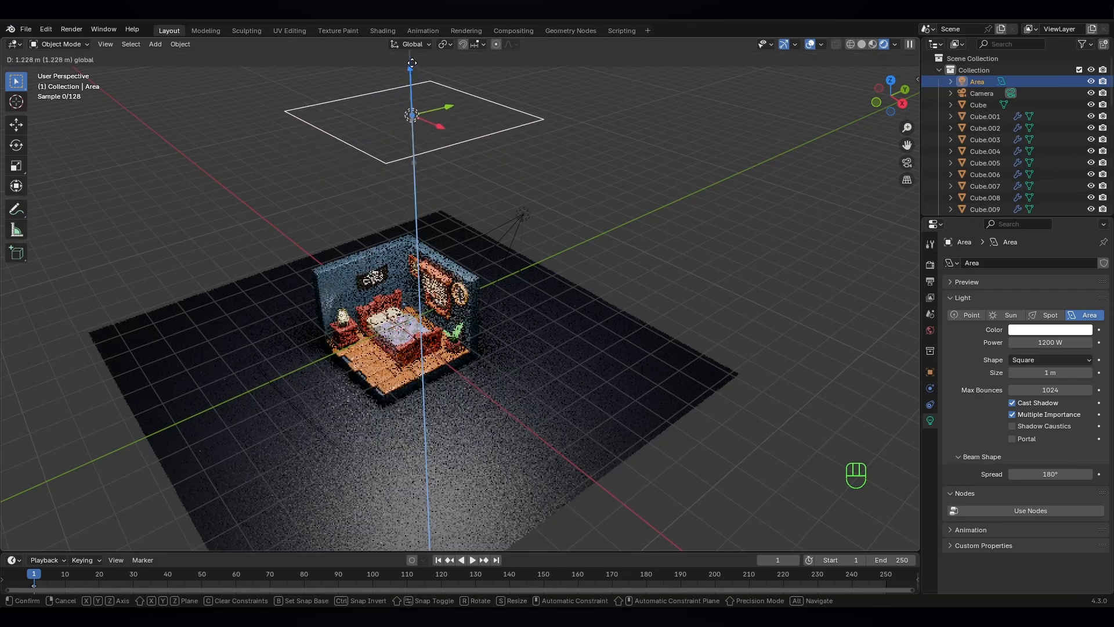
pyautogui.click(414, 526)
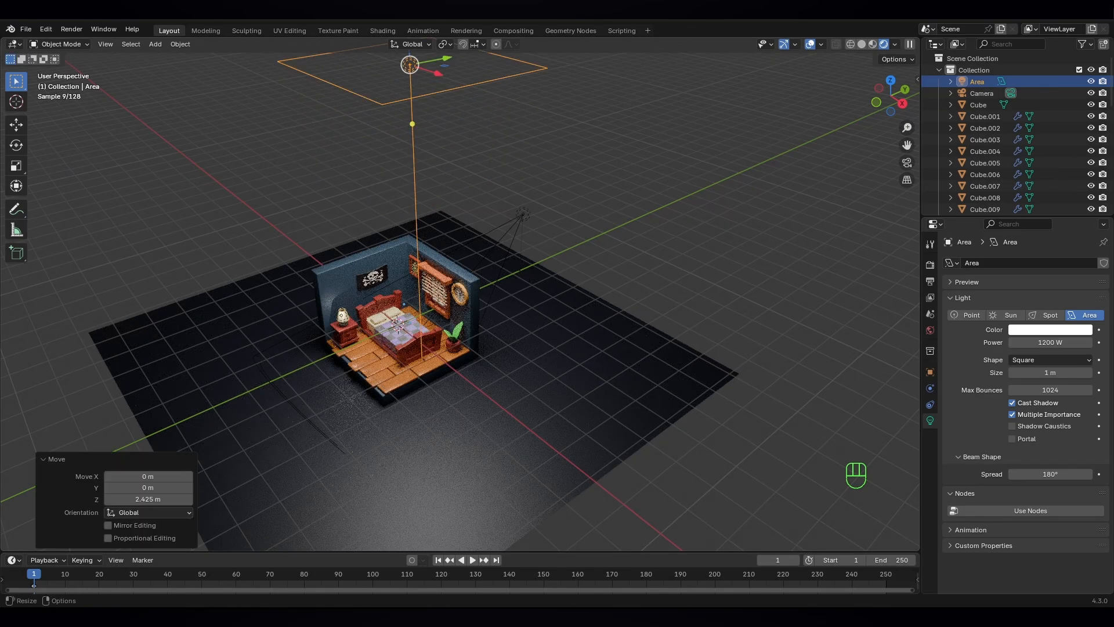
# Step: Raise the spot light about 0.73 m, fine-tune its height, check its beam from several angles and return to the camera view
pyautogui.click(525, 224)
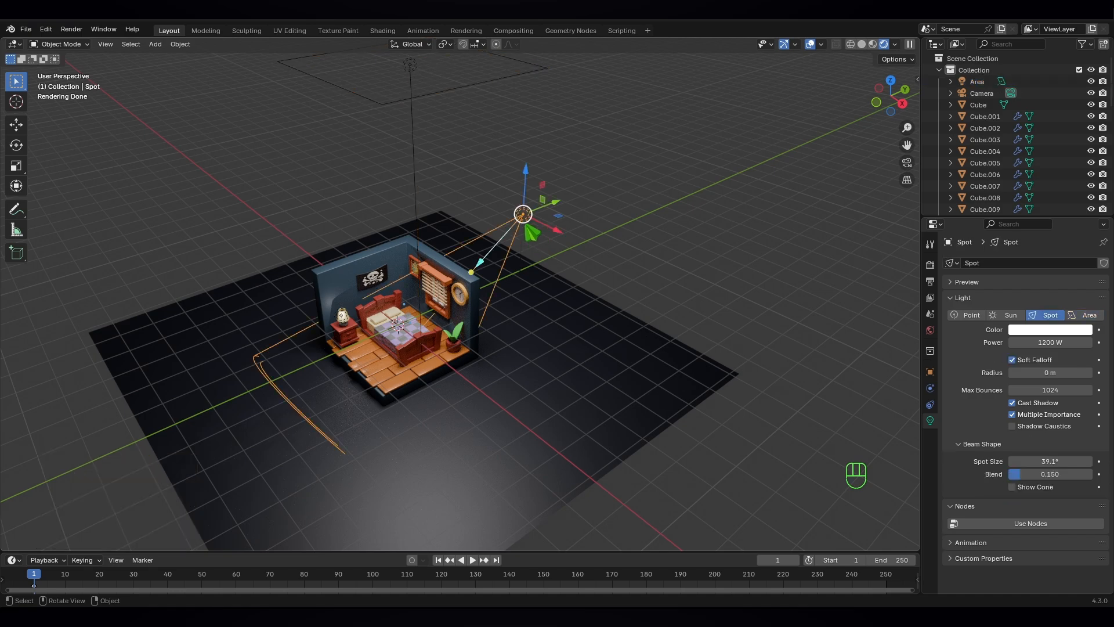
pyautogui.press('g')
pyautogui.press('z')
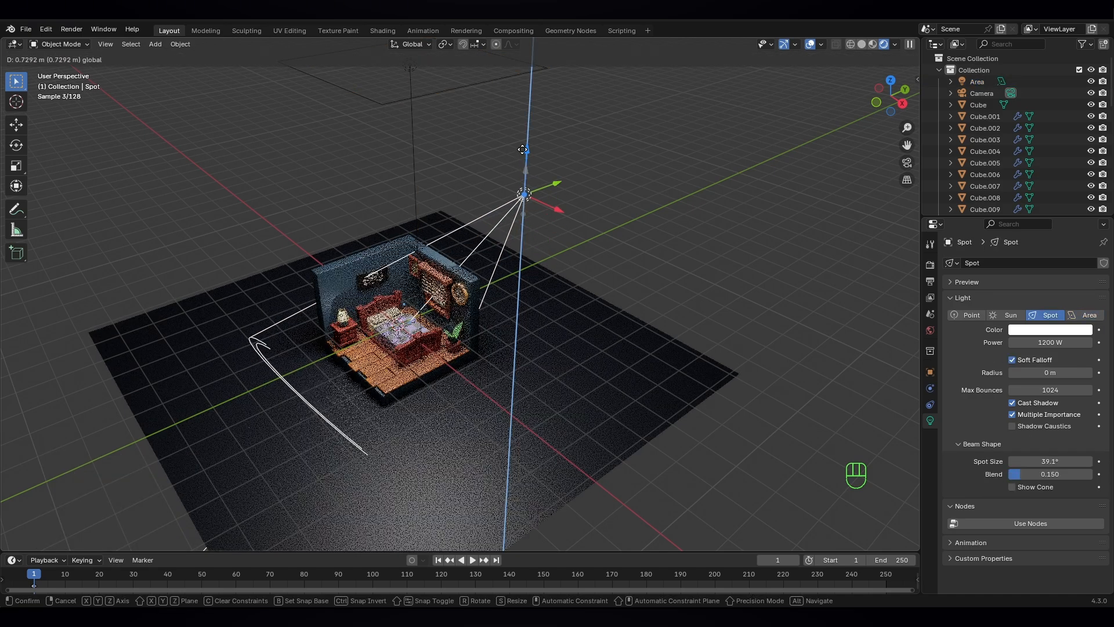
pyautogui.press('Return')
pyautogui.scroll(4, 368, 370)
pyautogui.moveTo(351, 404); pyautogui.dragTo(407, 386, button='middle')
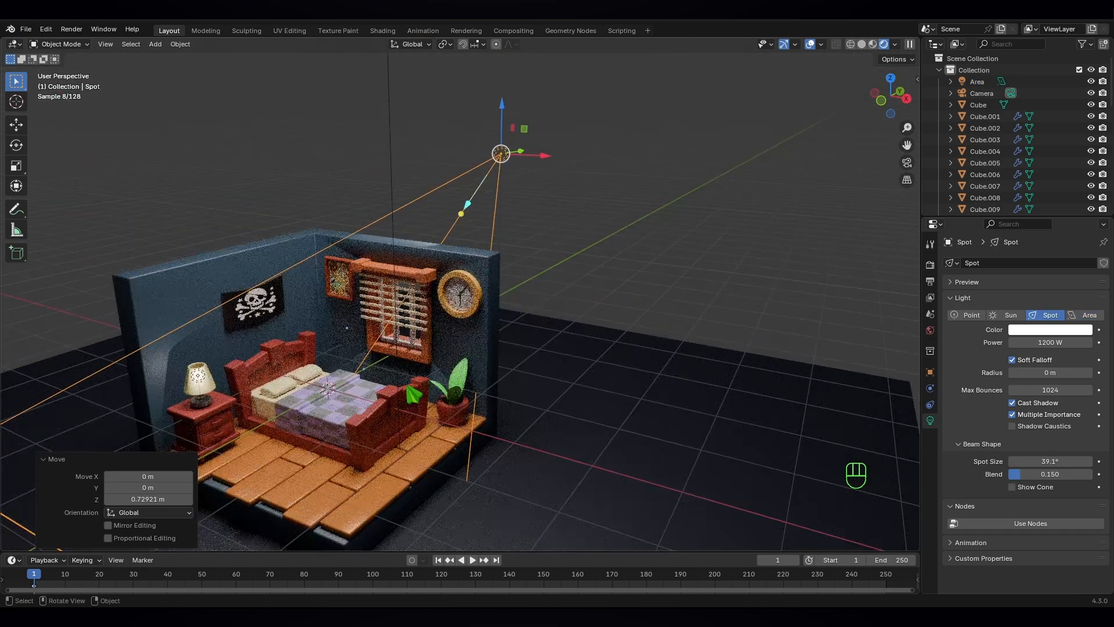
pyautogui.moveTo(503, 107); pyautogui.dragTo(501, 148)
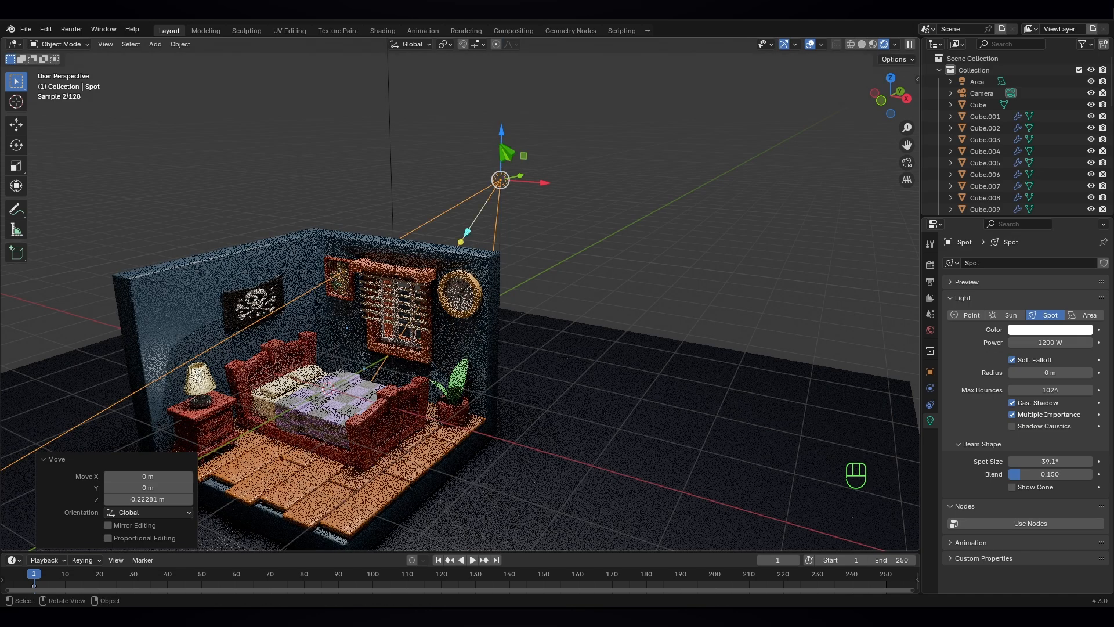
pyautogui.moveTo(474, 330); pyautogui.dragTo(406, 329, button='middle')
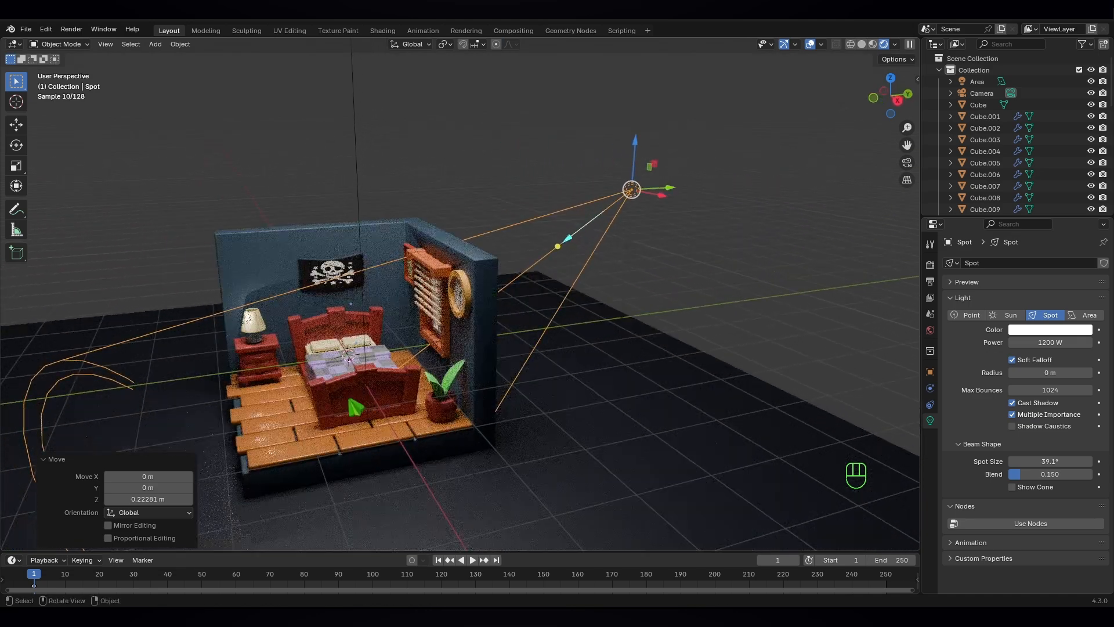
pyautogui.scroll(1, 346, 401)
pyautogui.moveTo(319, 437); pyautogui.dragTo(395, 433, button='middle')
pyautogui.scroll(-1, 394, 441)
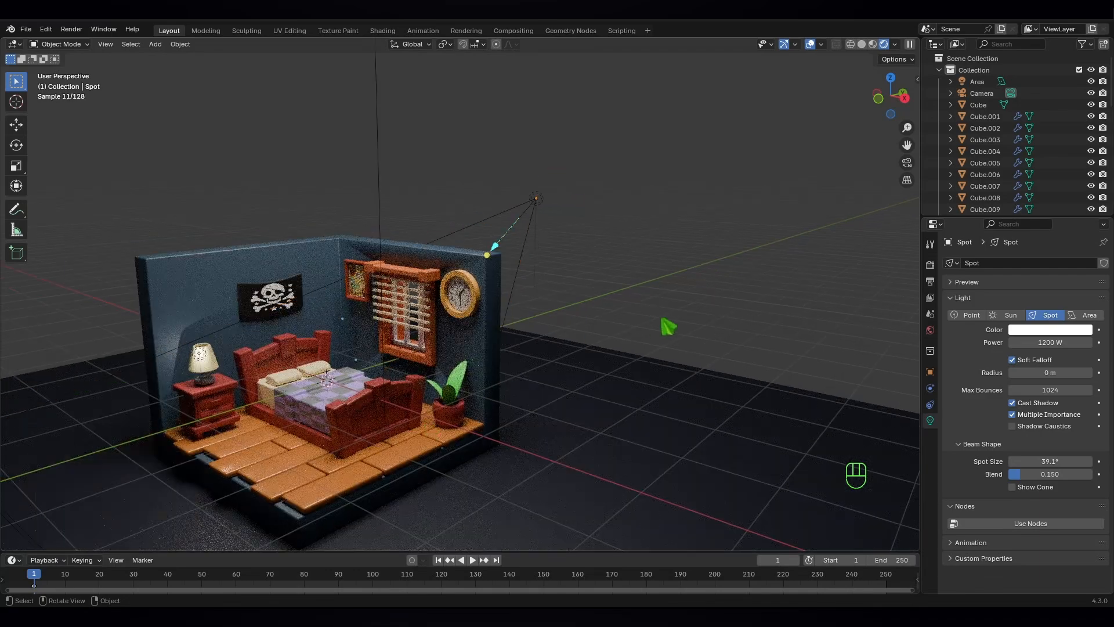
pyautogui.click(907, 162)
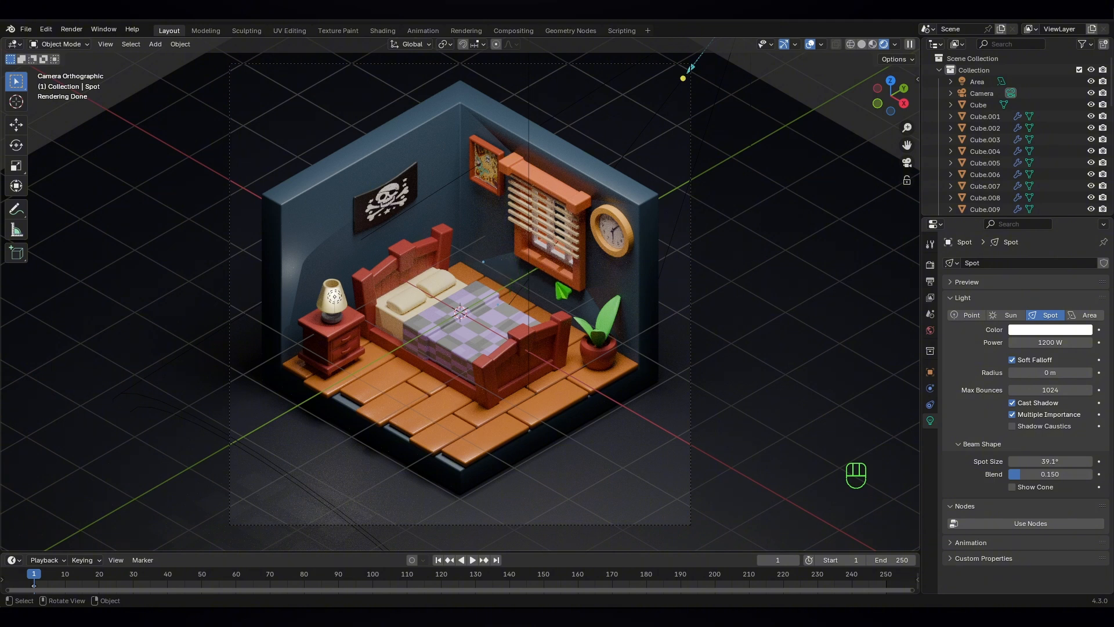
# Step: Reposition the point light inside the bedside lamp, moving it about 0.13 m down, and deselect it
pyautogui.click(336, 298)
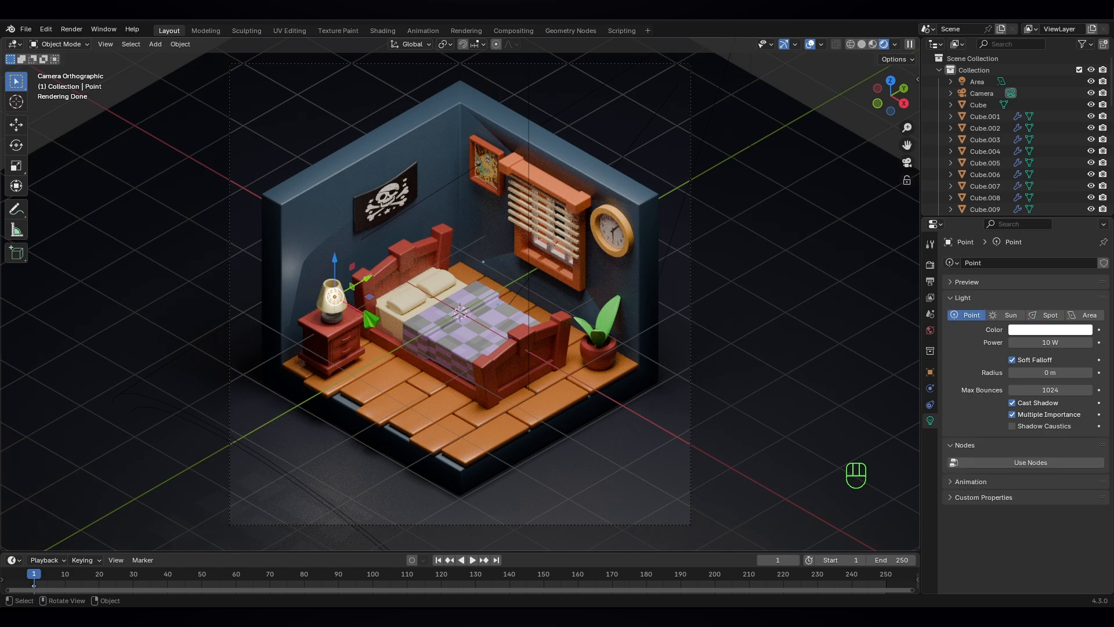
pyautogui.moveTo(365, 313); pyautogui.dragTo(331, 265)
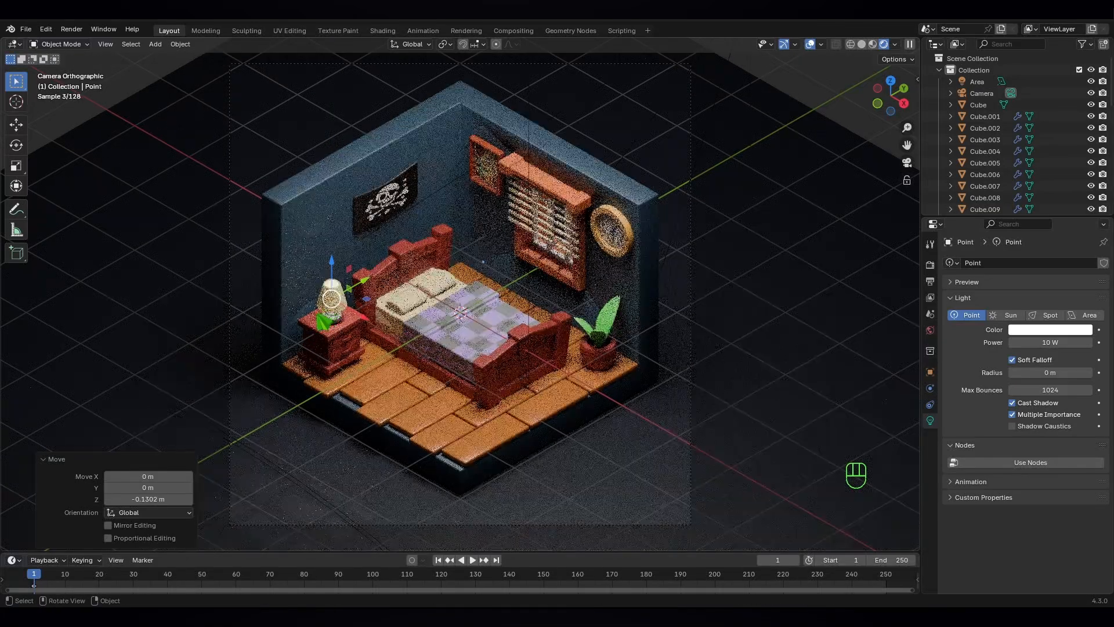
pyautogui.click(729, 294)
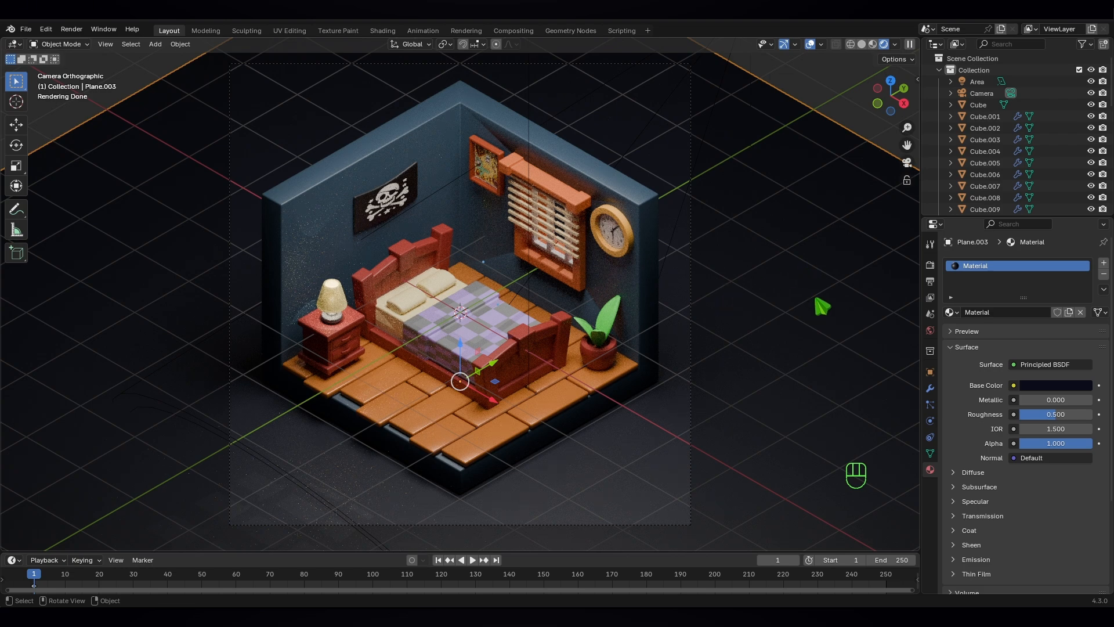
# Step: Render a still image of the room from the camera
pyautogui.click(486, 265)
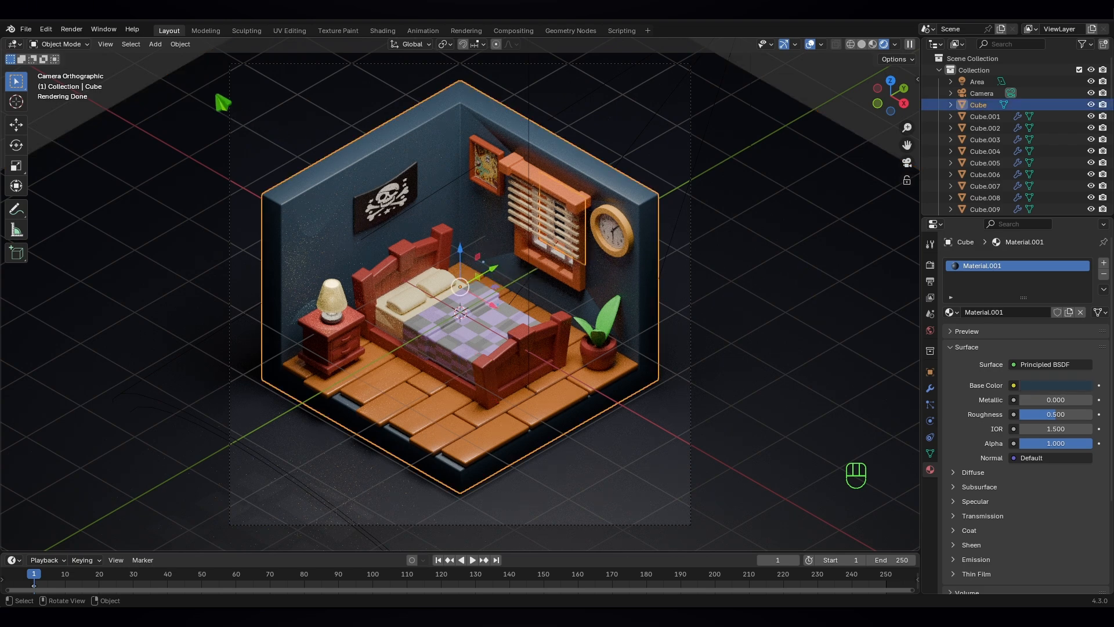
pyautogui.click(72, 29)
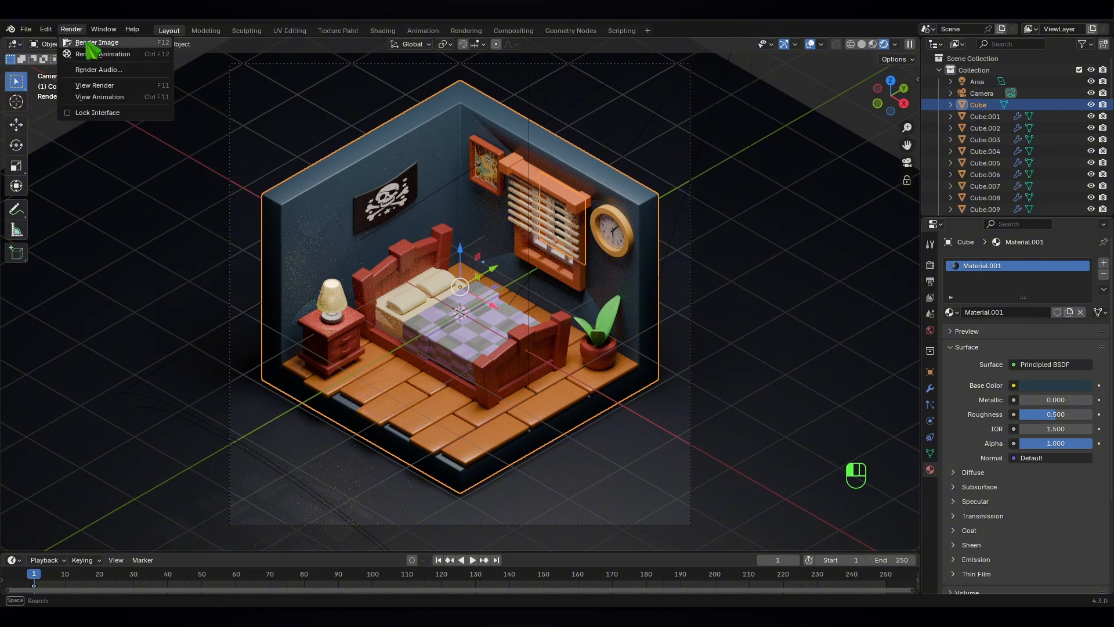
pyautogui.click(97, 42)
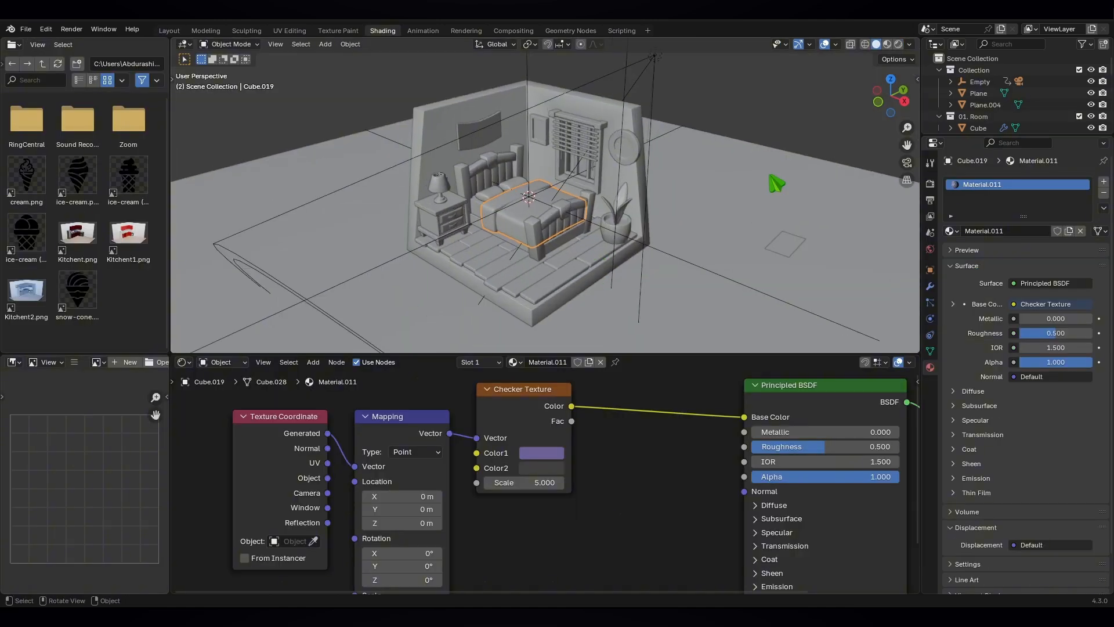
# Step: Open the finished room file in the Layout workspace, hide its numbered collections and use rendered shading
pyautogui.click(887, 44)
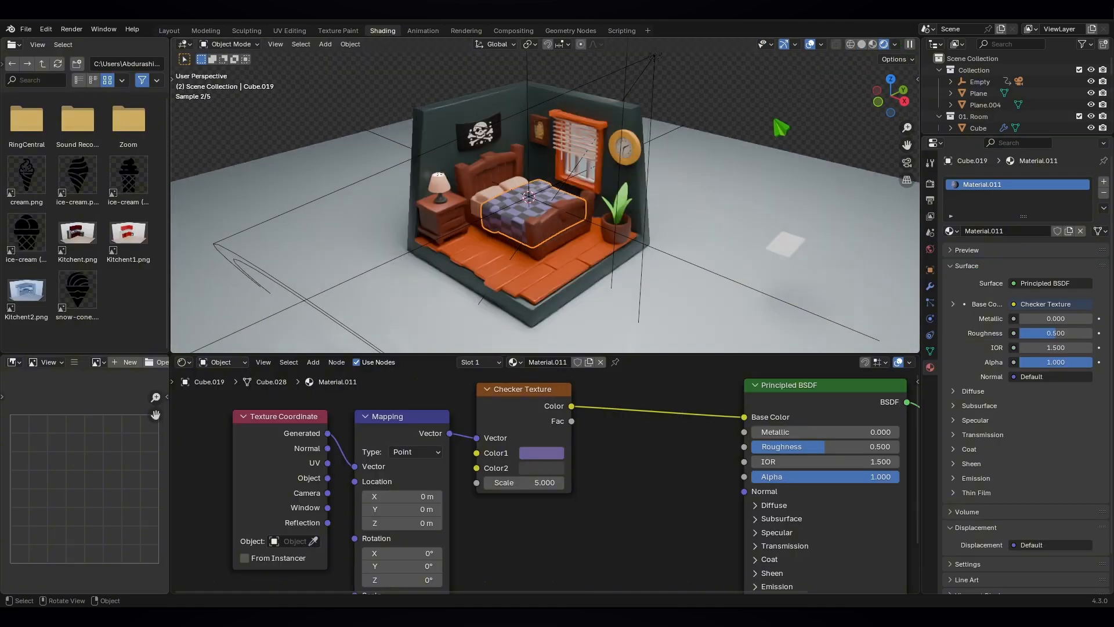
pyautogui.click(170, 31)
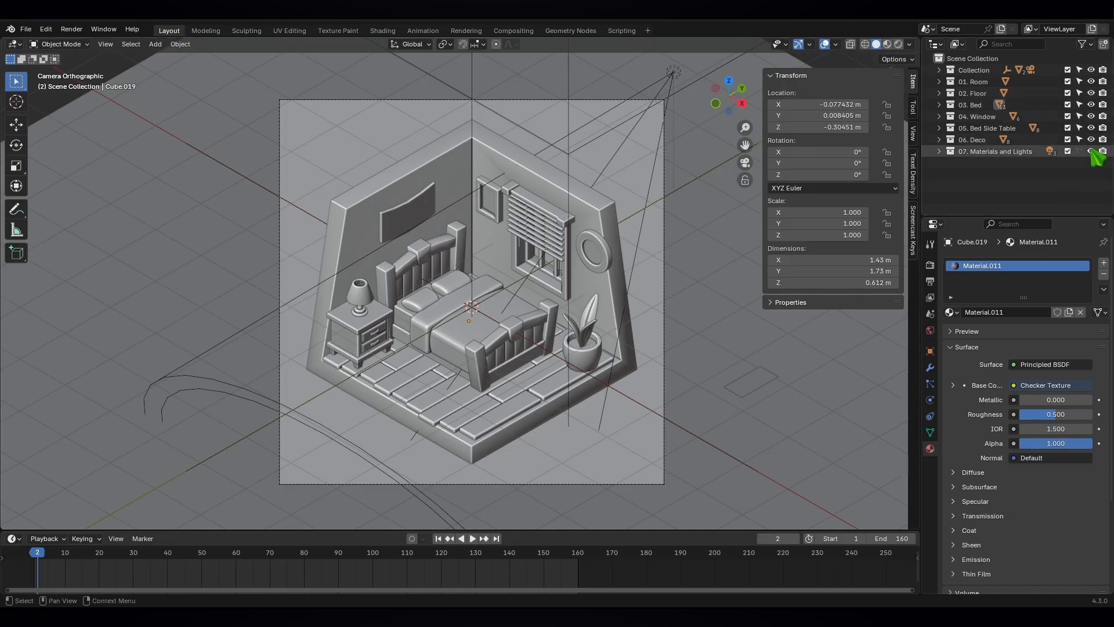
pyautogui.moveTo(1091, 152)
pyautogui.mouseDown()
pyautogui.moveTo(1091, 70)
pyautogui.moveTo(1091, 151)
pyautogui.moveTo(1091, 82)
pyautogui.mouseUp()
pyautogui.click(1091, 70)
pyautogui.click(1091, 83)
pyautogui.click(899, 44)
# Step: Show the Materials and Lights, Room, Window, Floor, Bed, Bed Side Table and Deco collections one after another
pyautogui.click(1091, 152)
pyautogui.click(1091, 81)
pyautogui.click(1091, 117)
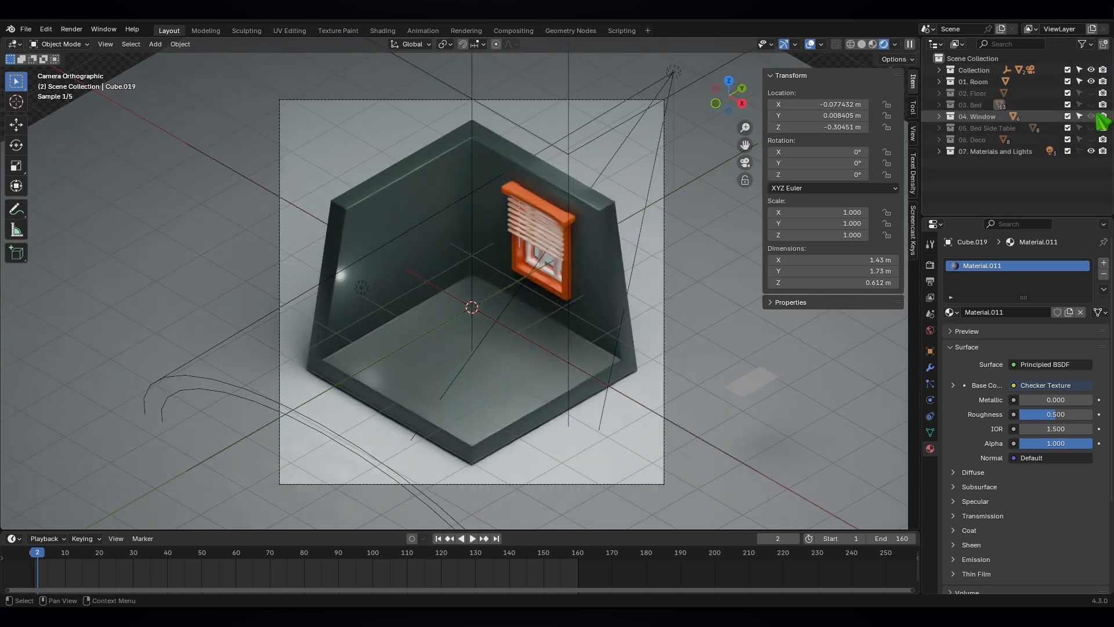
pyautogui.click(1091, 94)
pyautogui.click(1091, 105)
pyautogui.click(1091, 128)
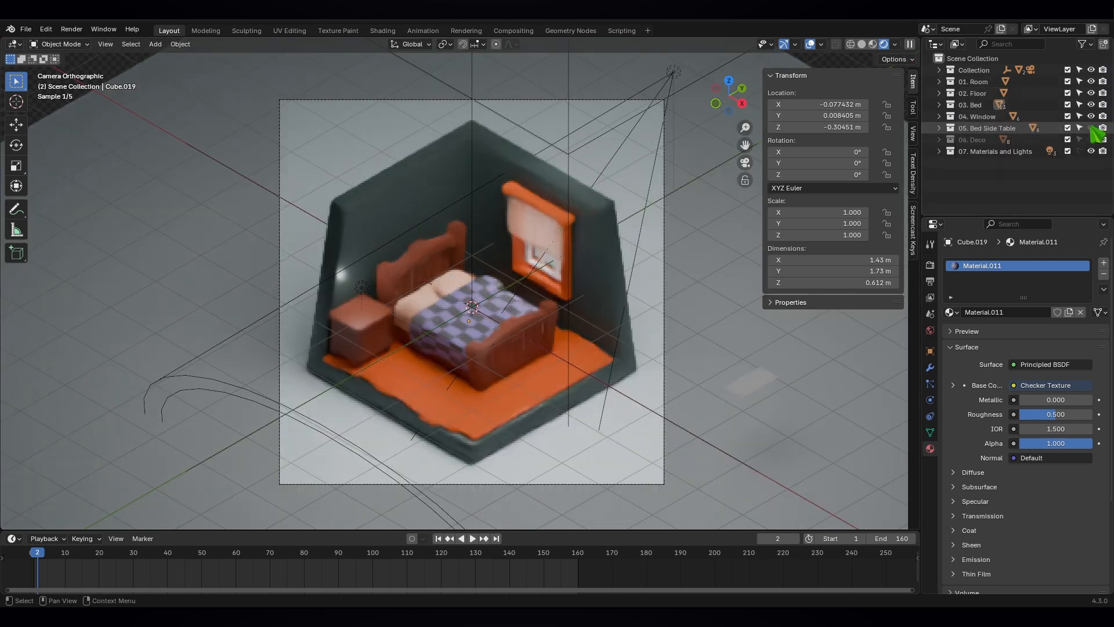
pyautogui.click(1091, 139)
# Step: Leave the camera view, hide the sidebar and examine the room from several angles in solid shading
pyautogui.moveTo(720, 261); pyautogui.dragTo(708, 203, button='middle')
pyautogui.press('n')
pyautogui.moveTo(527, 385)
pyautogui.mouseDown(button='middle')
pyautogui.moveTo(525, 408)
pyautogui.moveTo(489, 413)
pyautogui.moveTo(493, 396)
pyautogui.moveTo(579, 411)
pyautogui.moveTo(534, 430)
pyautogui.moveTo(537, 440)
pyautogui.mouseUp(button='middle')
pyautogui.scroll(-3, 455, 377)
pyautogui.scroll(2, 572, 415)
pyautogui.click(861, 44)
pyautogui.moveTo(467, 411)
pyautogui.mouseDown(button='middle')
pyautogui.moveTo(491, 392)
pyautogui.moveTo(473, 413)
pyautogui.mouseUp(button='middle')
pyautogui.scroll(2, 515, 372)
pyautogui.scroll(-1, 516, 371)
# Step: Hide the collections from 01. Room to 06. Deco and reveal them again one by one in solid shading
pyautogui.moveTo(1091, 140); pyautogui.dragTo(1091, 82)
pyautogui.click(1091, 82)
pyautogui.click(1091, 94)
pyautogui.click(1091, 116)
pyautogui.click(1091, 105)
pyautogui.click(1091, 128)
pyautogui.click(1091, 140)
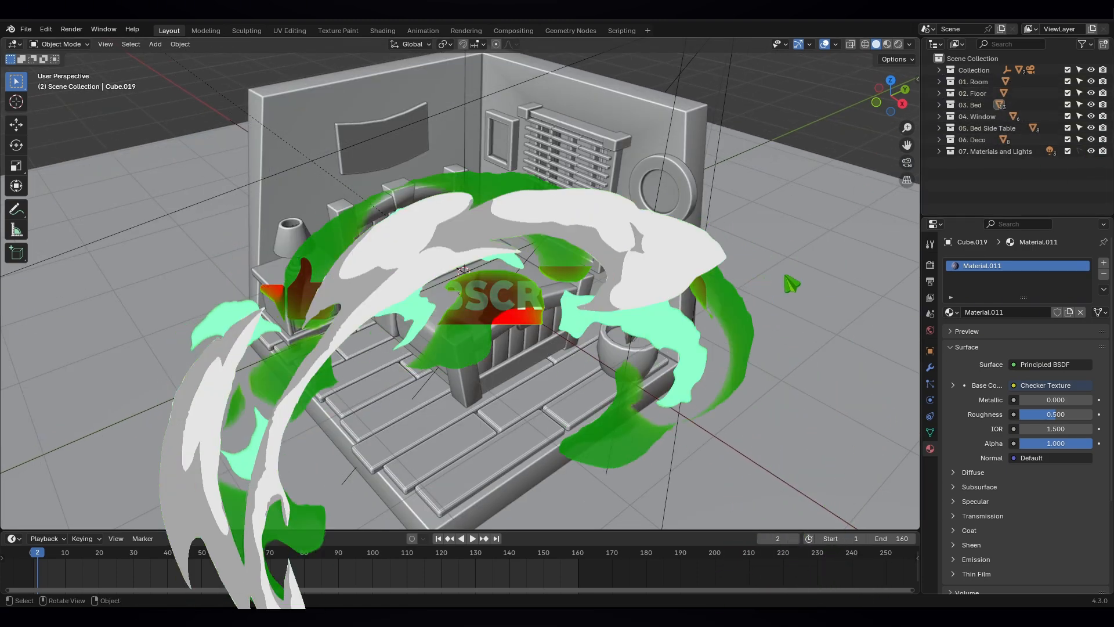
# Step: Examine the finished room's bed, window, clock and plant up close in rendered shading
pyautogui.moveTo(682, 312); pyautogui.dragTo(669, 293, button='middle')
pyautogui.scroll(-3, 669, 294)
pyautogui.moveTo(553, 397); pyautogui.dragTo(550, 402, button='middle')
pyautogui.scroll(4, 489, 411)
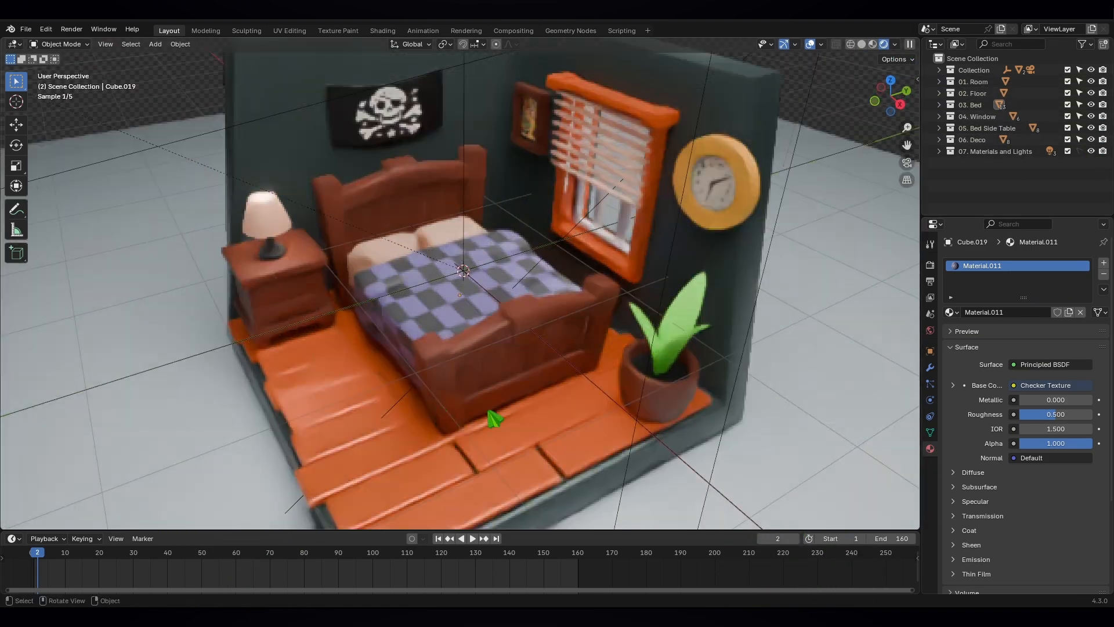